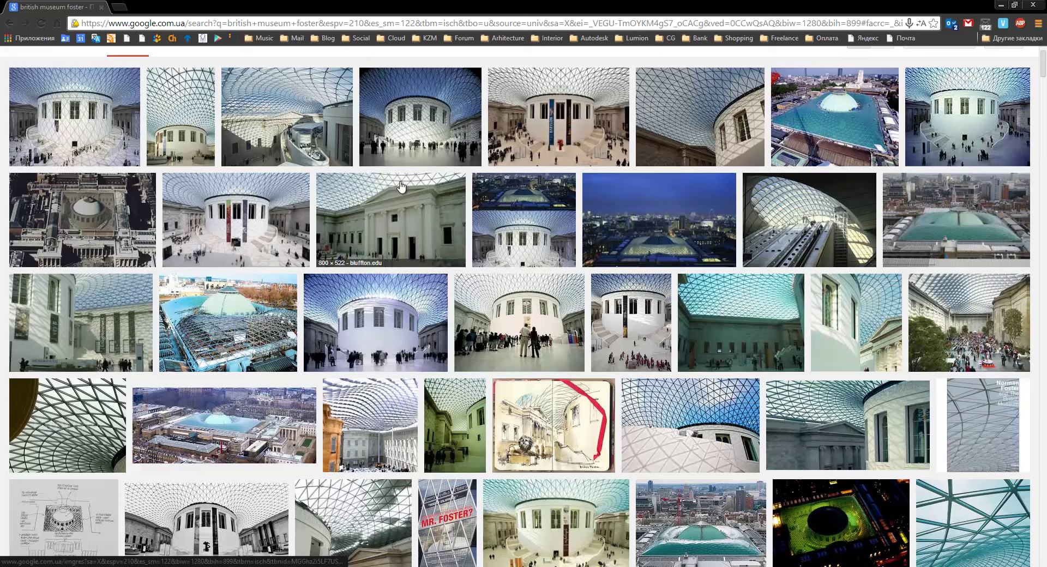
- Bring the Проект1 site plan to the front and pan around it
{"action": "scroll", "coordinate": [436, 202], "scroll_direction": "down", "scroll_amount": 2}
{"action": "scroll", "coordinate": [518, 218], "scroll_direction": "down", "scroll_amount": 3}
{"action": "scroll", "coordinate": [578, 228], "scroll_direction": "down", "scroll_amount": 2}
{"action": "scroll", "coordinate": [578, 228], "scroll_direction": "down", "scroll_amount": 3}
{"action": "scroll", "coordinate": [577, 220], "scroll_direction": "down", "scroll_amount": 4}
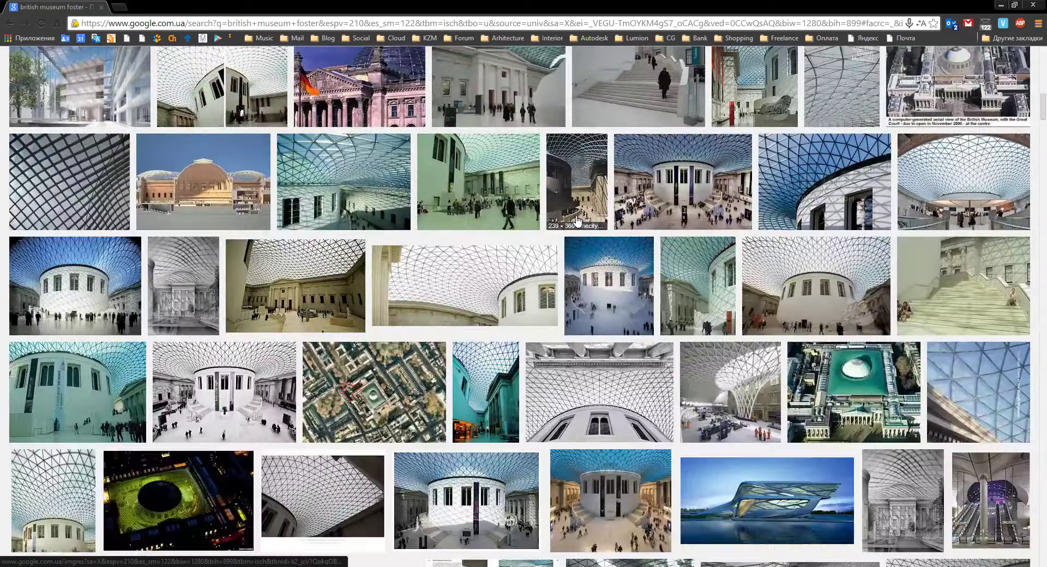
{"action": "scroll", "coordinate": [577, 220], "scroll_direction": "down", "scroll_amount": 2}
{"action": "scroll", "coordinate": [577, 220], "scroll_direction": "up", "scroll_amount": 2}
{"action": "scroll", "coordinate": [577, 220], "scroll_direction": "up", "scroll_amount": 5}
{"action": "scroll", "coordinate": [578, 220], "scroll_direction": "up", "scroll_amount": 2}
{"action": "scroll", "coordinate": [577, 220], "scroll_direction": "up", "scroll_amount": 2}
{"action": "scroll", "coordinate": [573, 218], "scroll_direction": "up", "scroll_amount": 3}
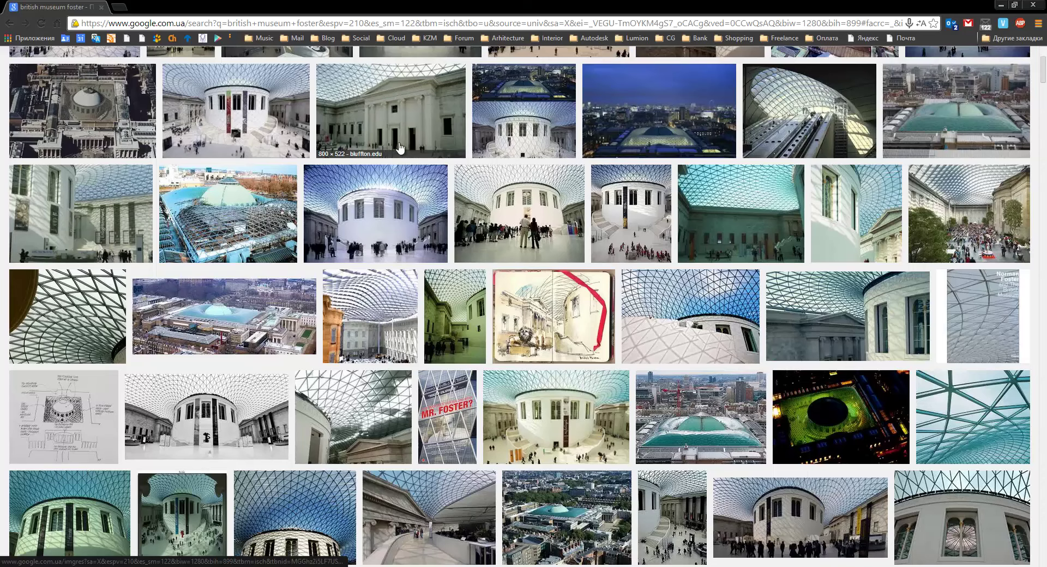
{"action": "scroll", "coordinate": [200, 215], "scroll_direction": "up", "scroll_amount": 1}
{"action": "scroll", "coordinate": [109, 180], "scroll_direction": "up", "scroll_amount": 2}
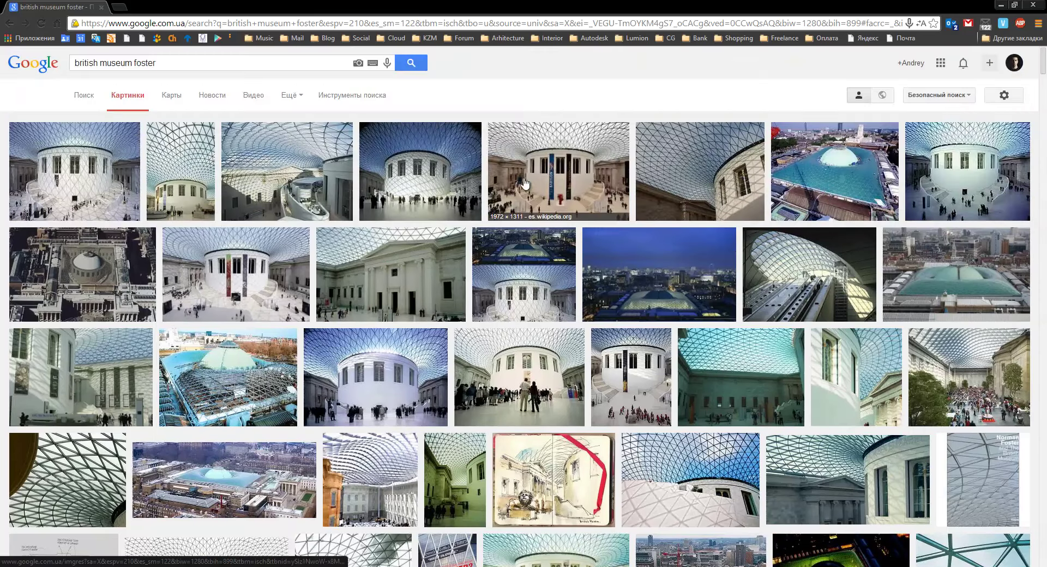
{"action": "scroll", "coordinate": [431, 170], "scroll_direction": "down", "scroll_amount": 1}
{"action": "scroll", "coordinate": [431, 170], "scroll_direction": "down", "scroll_amount": 1}
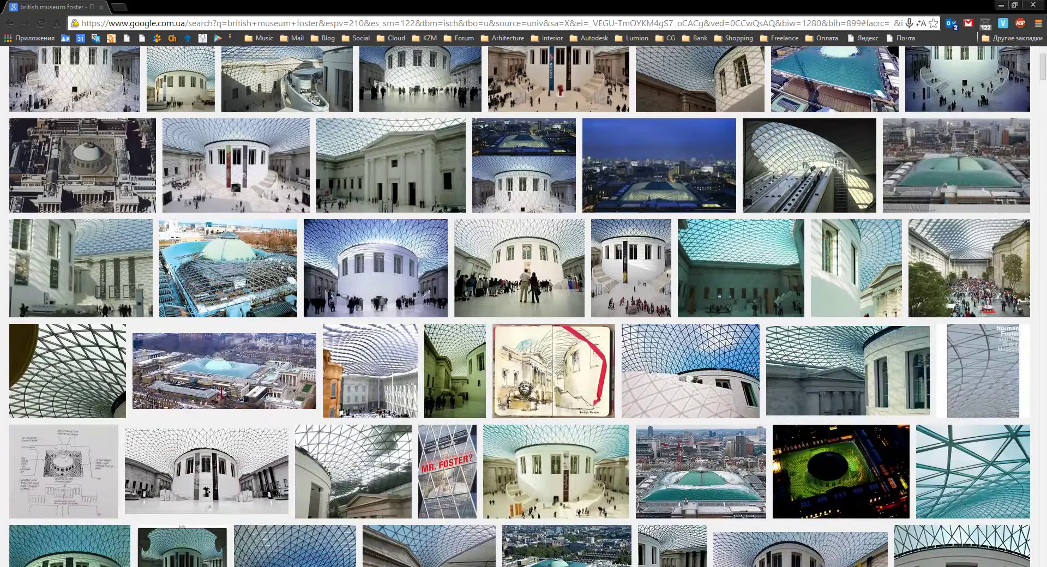
{"action": "mouse_move", "coordinate": [272, 54]}
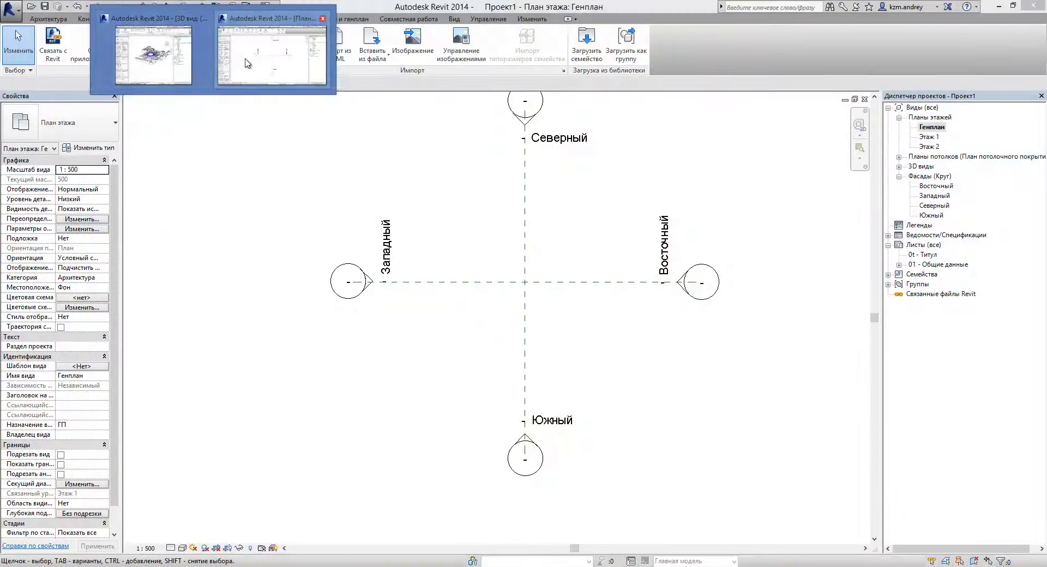
{"action": "left_click", "coordinate": [245, 62]}
{"action": "middle_click_drag", "start_coordinate": [565, 198], "coordinate": [544, 222]}
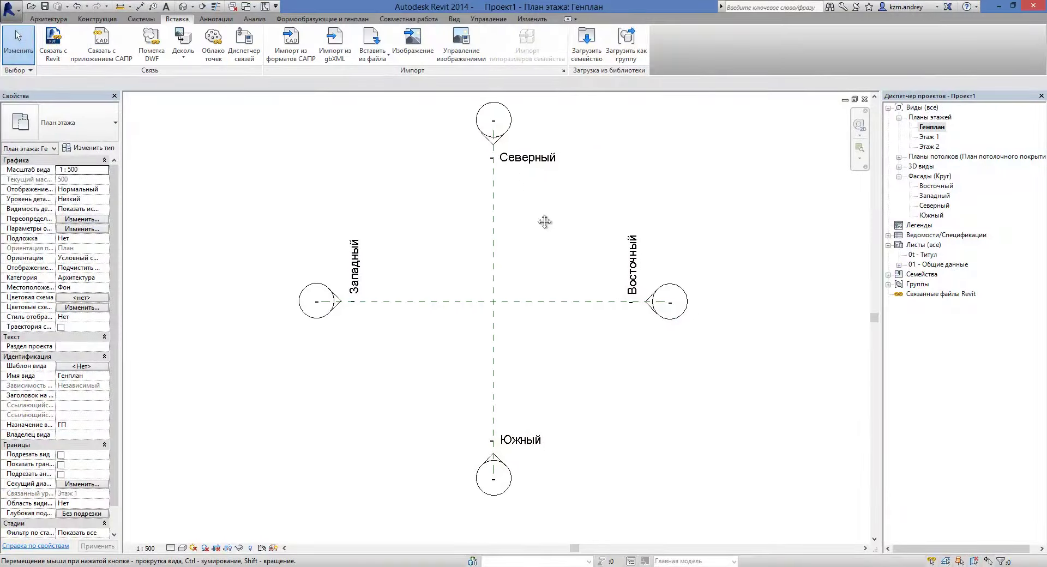
{"action": "middle_click_drag", "start_coordinate": [667, 230], "coordinate": [666, 233]}
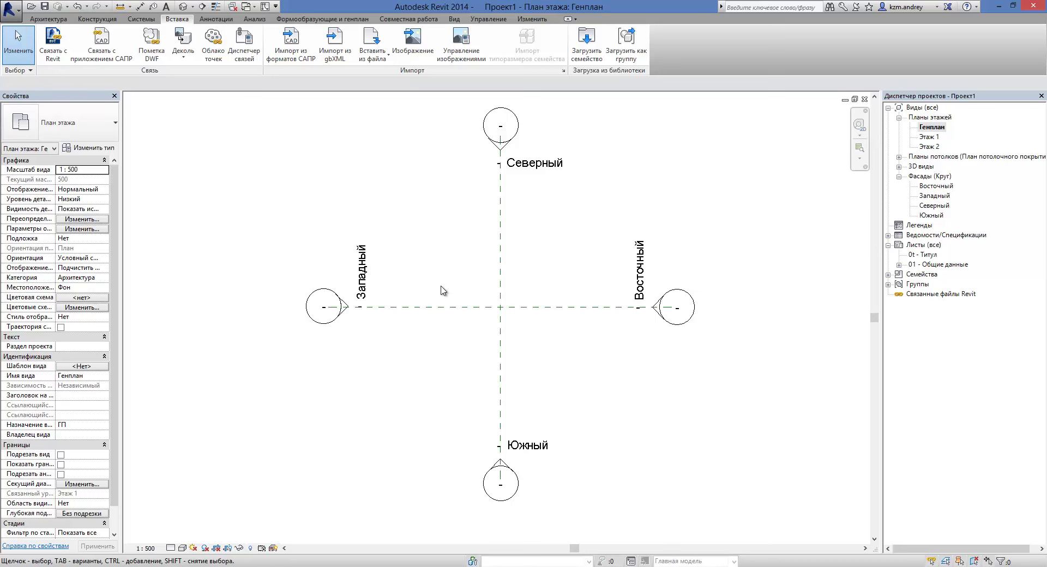
{"action": "left_click", "coordinate": [13, 17]}
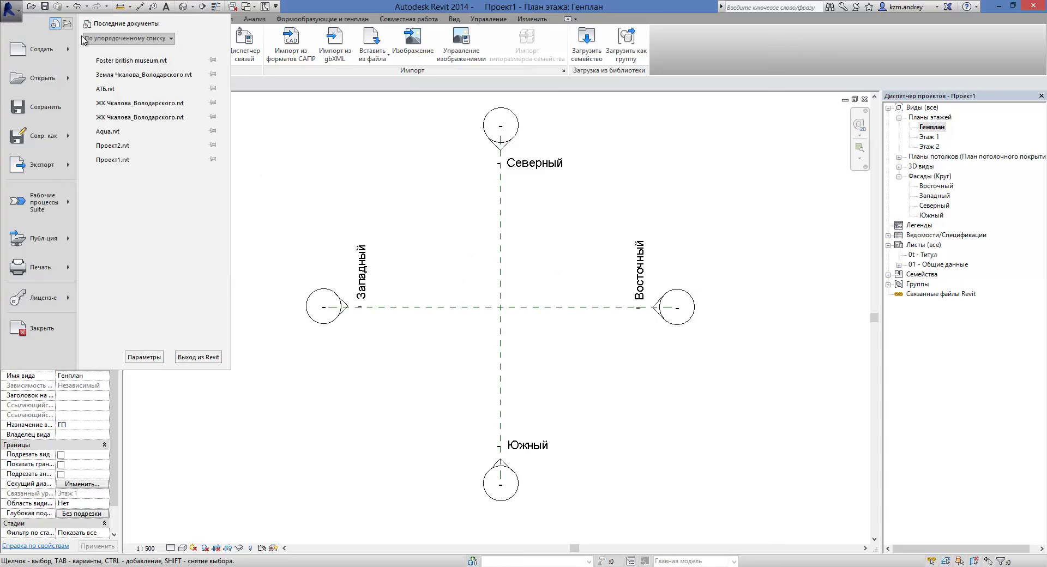
{"action": "left_click", "coordinate": [303, 191]}
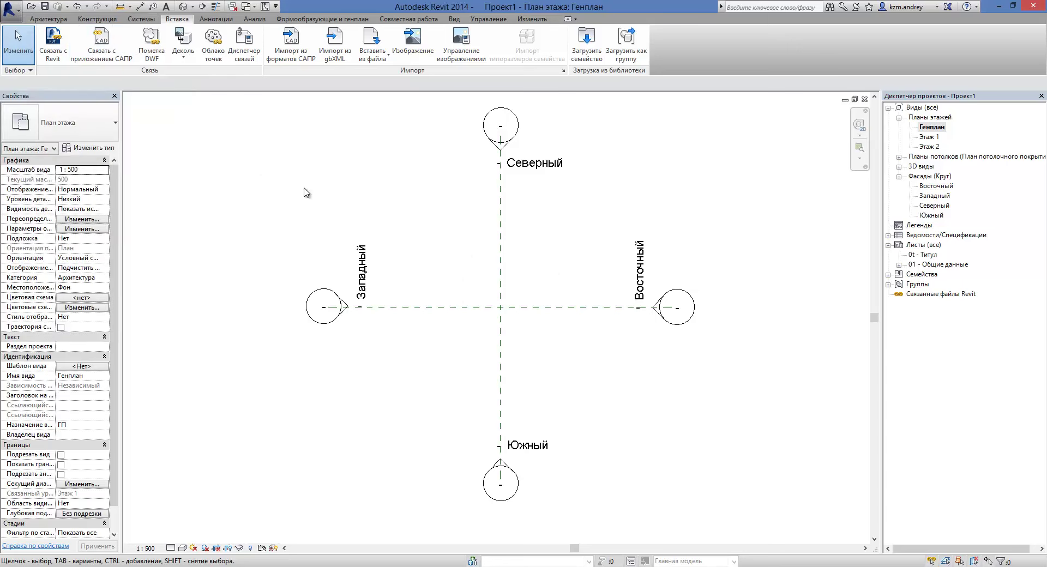
- Link 'Foster British museum.dwg' into the site plan with Import Units checked
{"action": "left_click", "coordinate": [102, 49]}
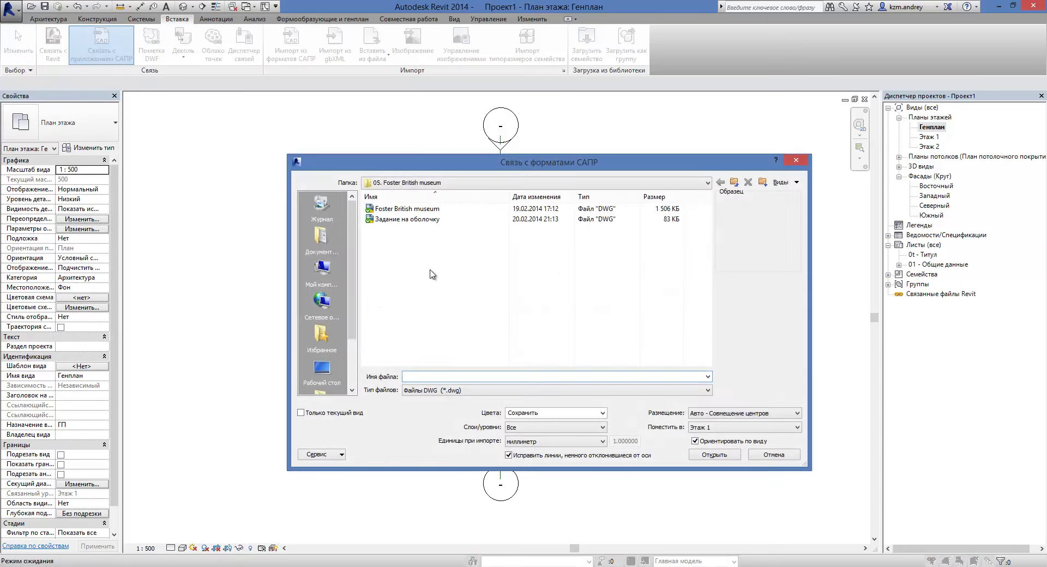
{"action": "left_click", "coordinate": [385, 212]}
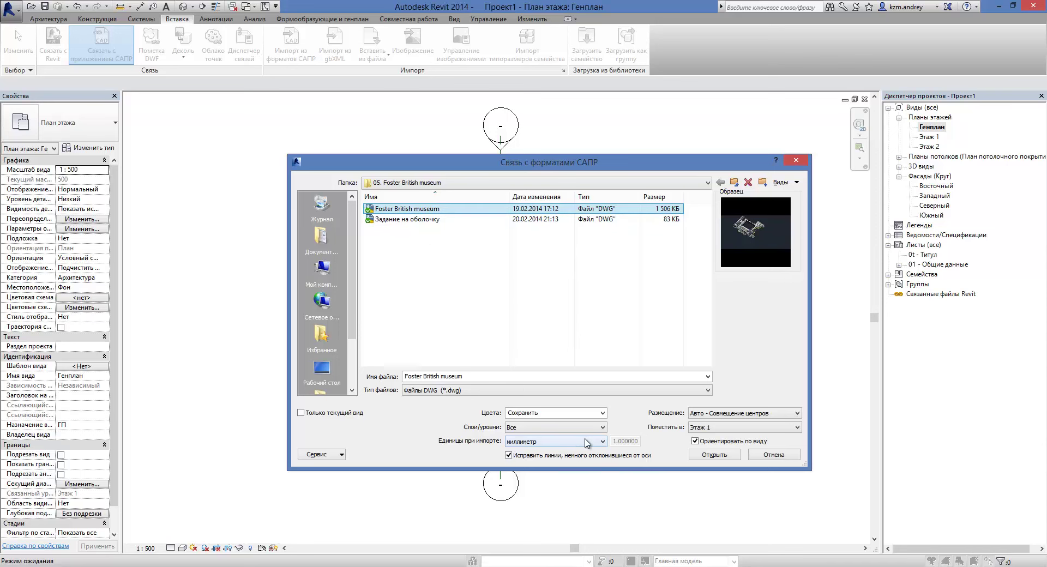
{"action": "left_click", "coordinate": [601, 442]}
{"action": "left_click", "coordinate": [726, 462]}
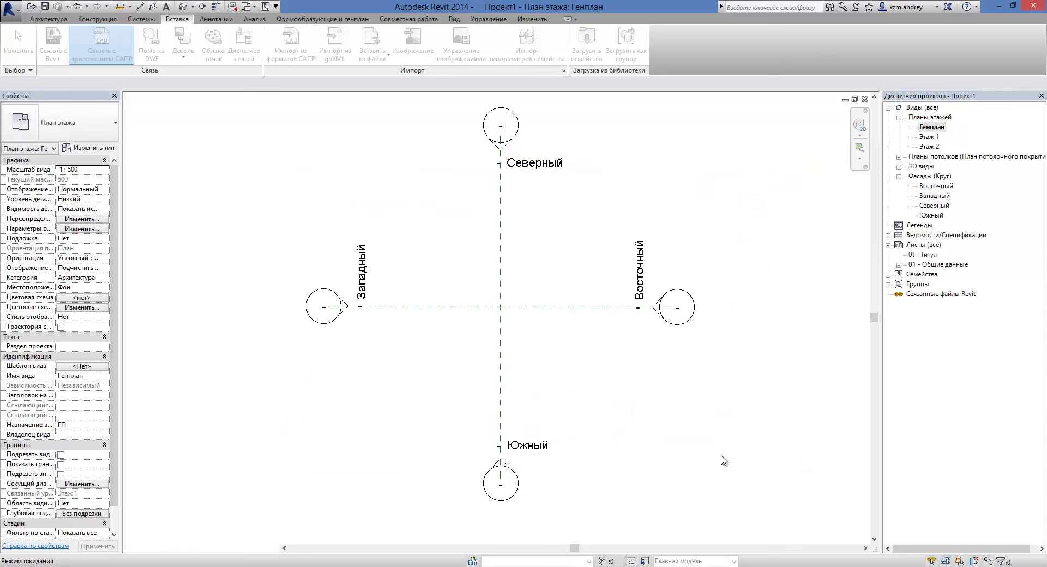
- Select the linked Foster British museum drawing in the site plan
{"action": "scroll", "coordinate": [525, 355], "scroll_direction": "down", "scroll_amount": 5}
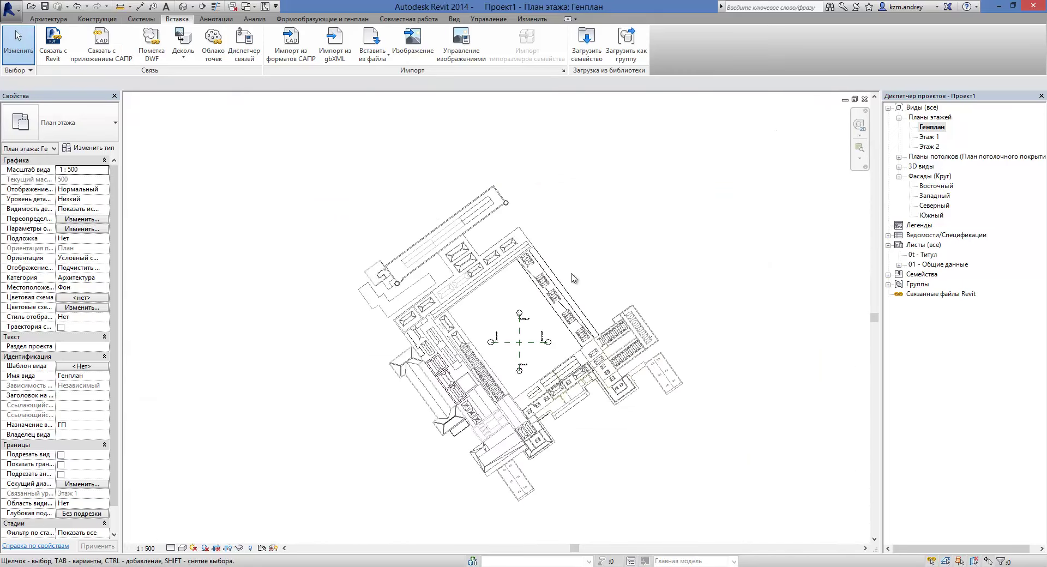
{"action": "scroll", "coordinate": [600, 352], "scroll_direction": "up", "scroll_amount": 2}
{"action": "key", "text": "a"}
{"action": "key", "text": "l"}
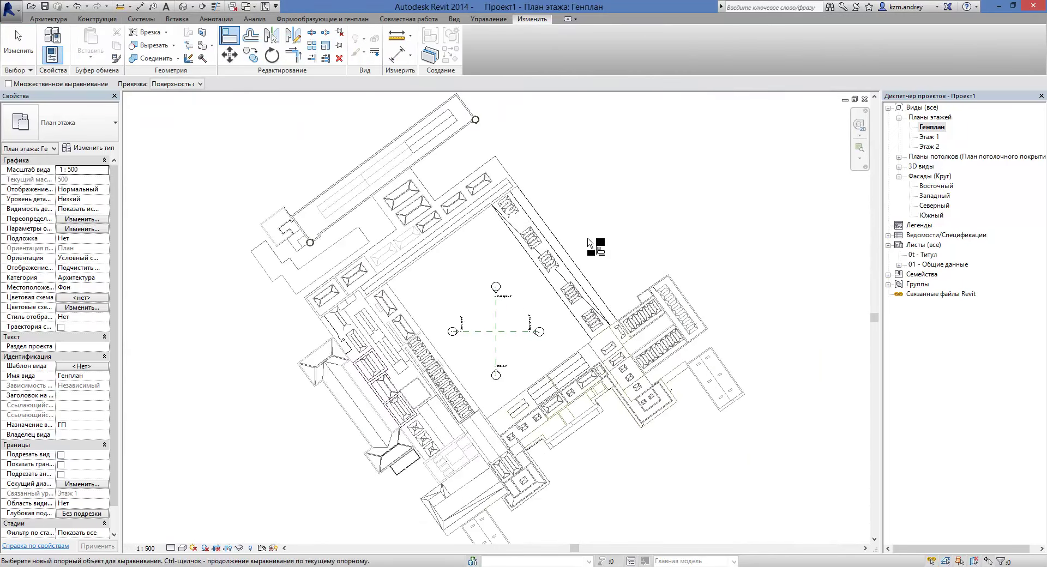
{"action": "key", "text": "Escape"}
{"action": "middle_click_drag", "start_coordinate": [518, 289], "coordinate": [559, 301]}
{"action": "left_click", "coordinate": [560, 301]}
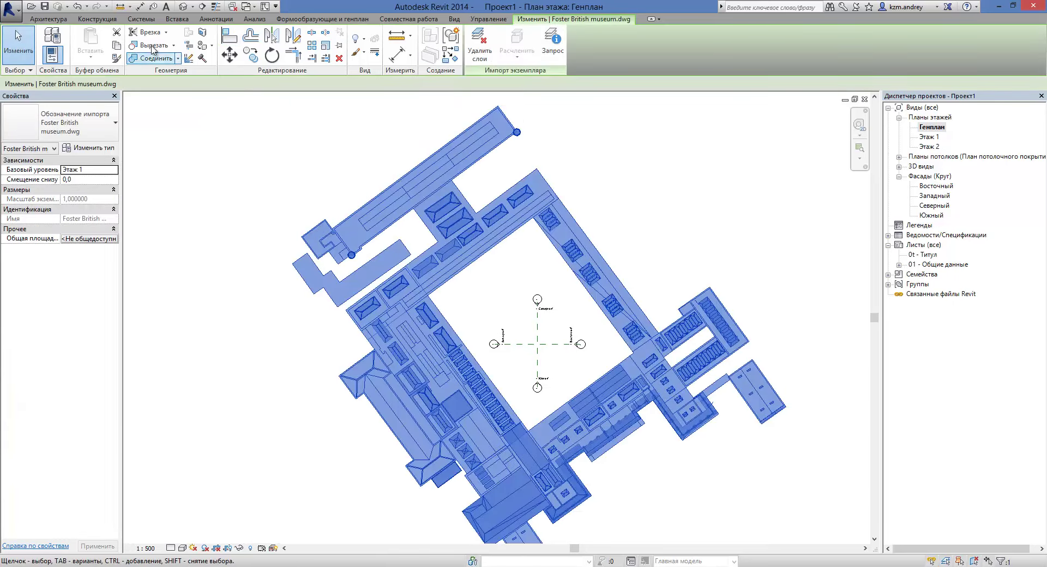
- Rotate the drawing about a custom centre on the courtyard edge so it sits square to the plan
{"action": "left_click", "coordinate": [230, 55]}
{"action": "left_click", "coordinate": [272, 55]}
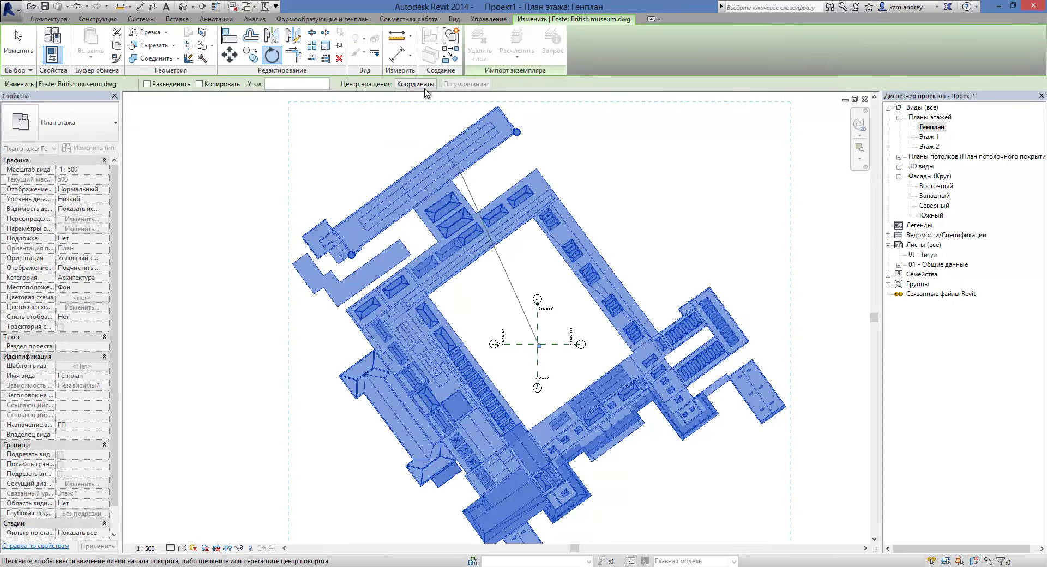
{"action": "left_click", "coordinate": [426, 87]}
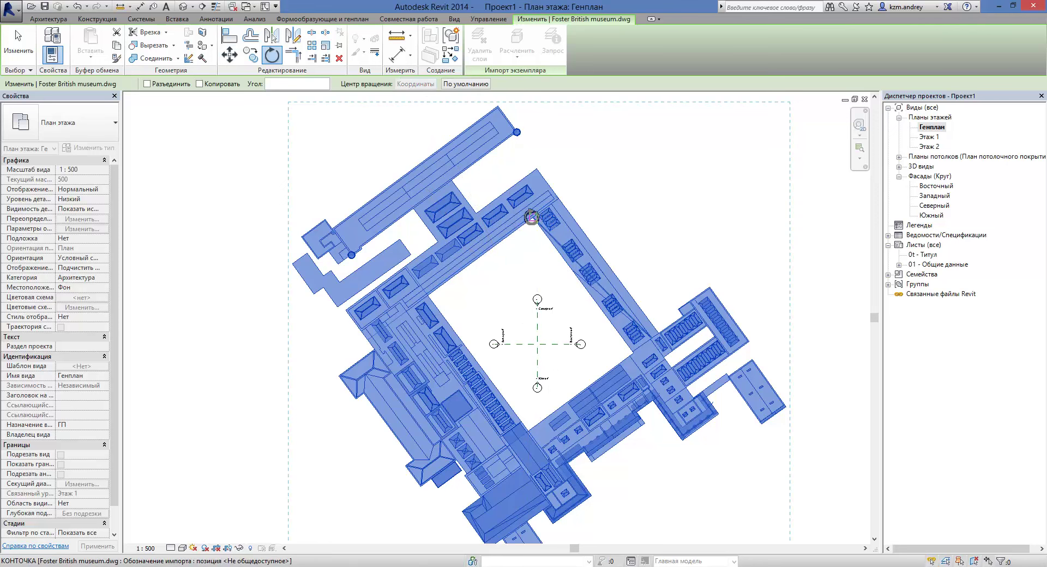
{"action": "left_click", "coordinate": [532, 218]}
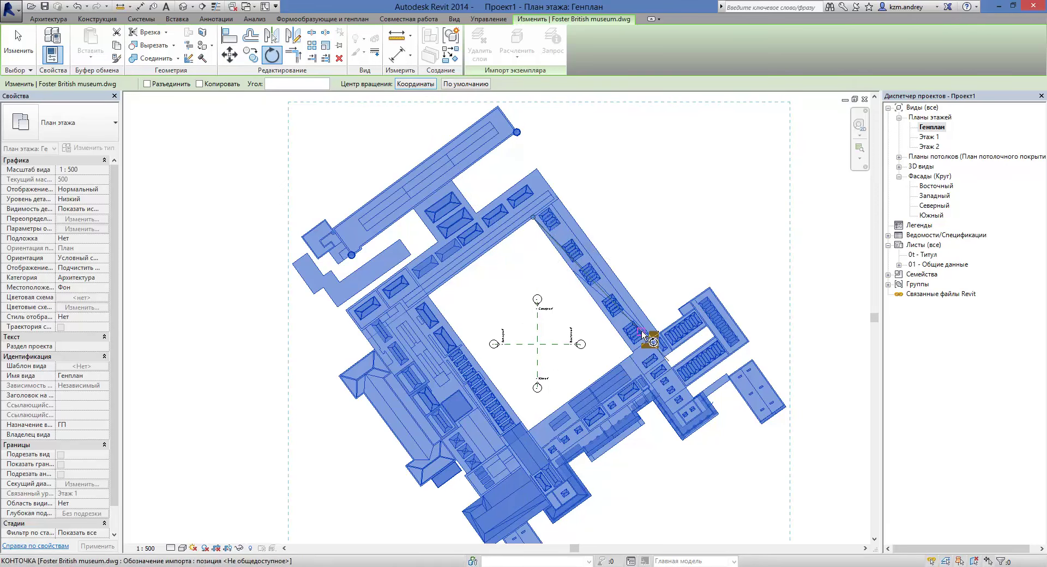
{"action": "left_click", "coordinate": [622, 344]}
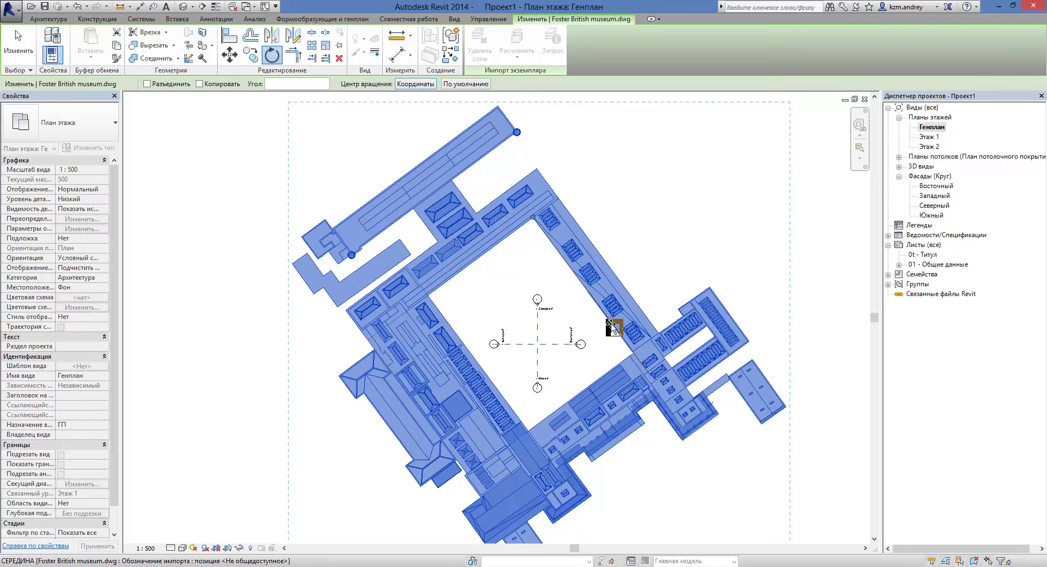
{"action": "left_click", "coordinate": [611, 337]}
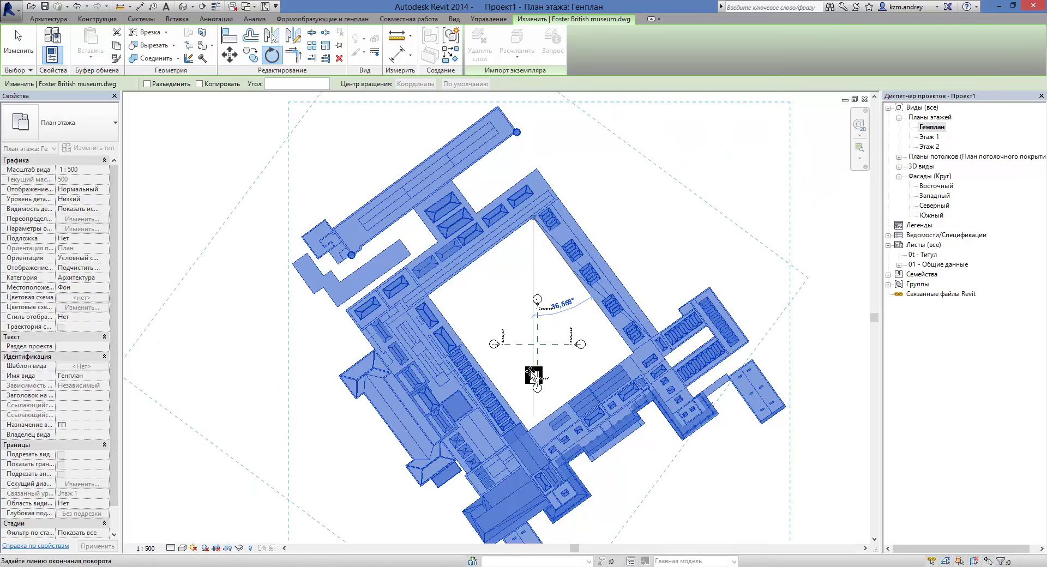
{"action": "left_click", "coordinate": [531, 373]}
- Move the museum drawing to the right of the elevation markers
{"action": "left_click_drag", "start_coordinate": [532, 373], "coordinate": [638, 296]}
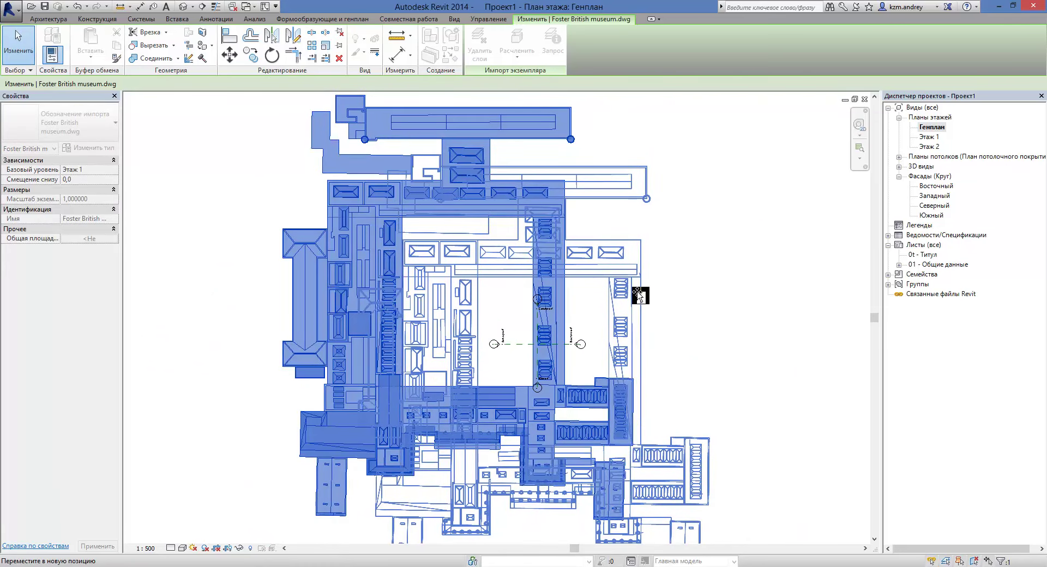
{"action": "mouse_move", "coordinate": [694, 320]}
{"action": "left_mouse_down"}
{"action": "mouse_move", "coordinate": [832, 346]}
{"action": "mouse_move", "coordinate": [829, 285]}
{"action": "mouse_move", "coordinate": [873, 286]}
{"action": "left_mouse_up"}
{"action": "scroll", "coordinate": [671, 306], "scroll_direction": "down", "scroll_amount": 3}
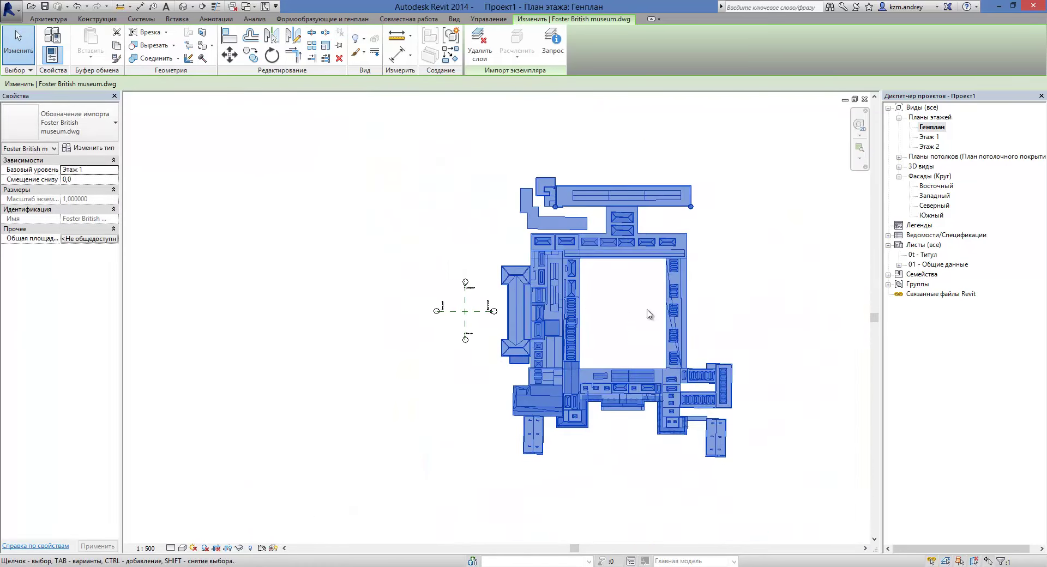
- Open the default 3D view of the linked museum and set it to Hidden Line style
{"action": "key", "text": "Escape"}
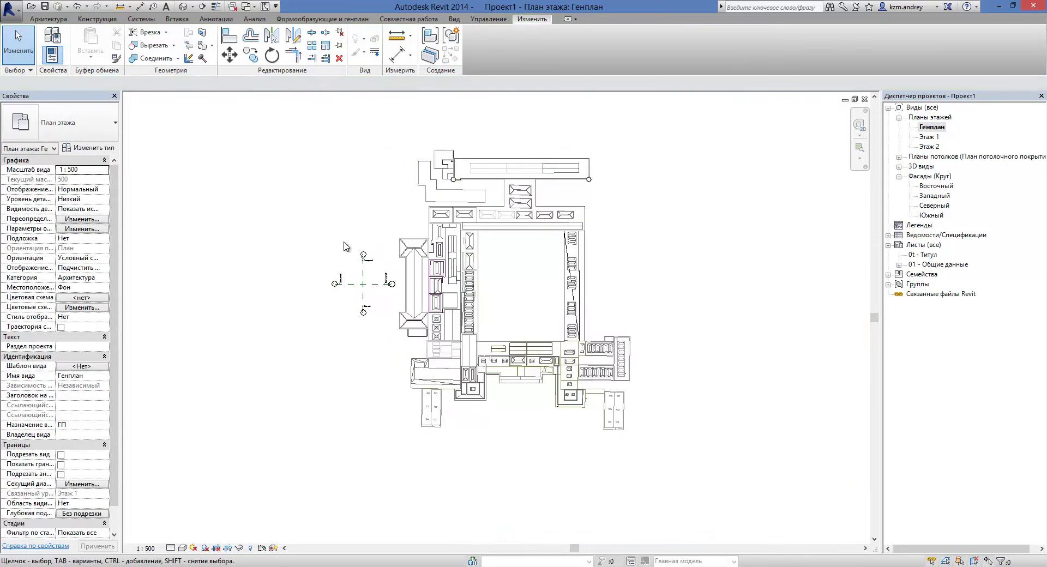
{"action": "middle_click_drag", "start_coordinate": [577, 219], "coordinate": [607, 243]}
{"action": "scroll", "coordinate": [560, 252], "scroll_direction": "up", "scroll_amount": 1}
{"action": "left_click", "coordinate": [183, 7]}
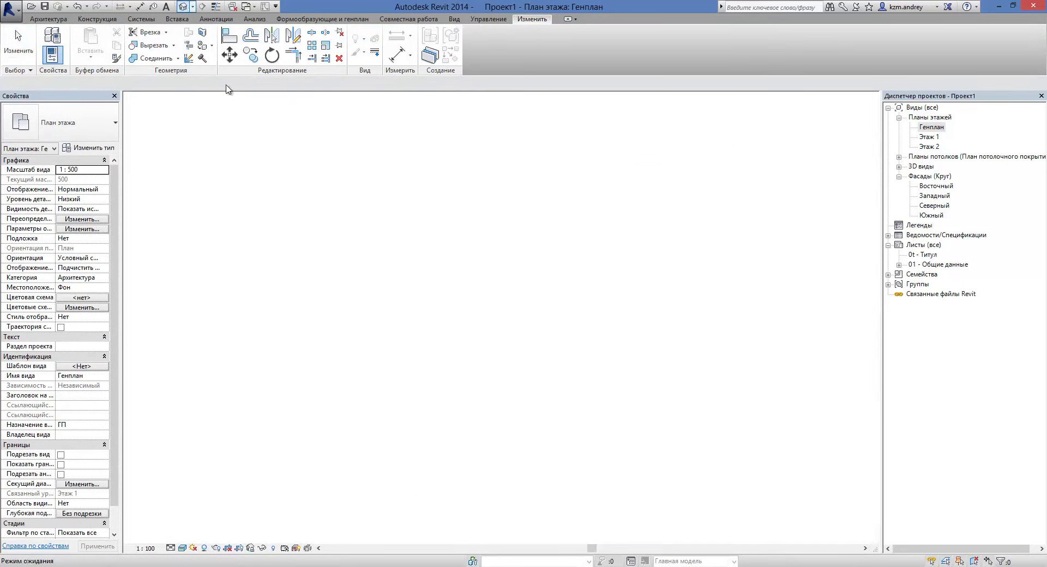
{"action": "middle_click_drag", "start_coordinate": [668, 342], "coordinate": [272, 536], "text": "shift"}
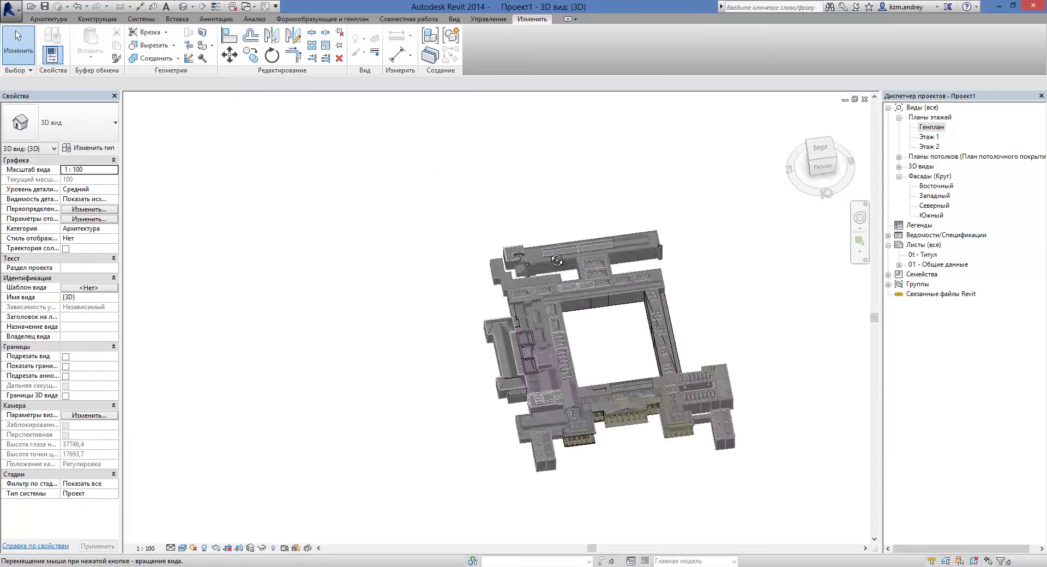
{"action": "left_click", "coordinate": [182, 547]}
{"action": "left_click", "coordinate": [202, 493]}
- Orbit the museum model through several angles, then go to the Этаж 1 floor plan
{"action": "mouse_move", "coordinate": [650, 380]}
{"action": "middle_mouse_down", "text": "shift"}
{"action": "mouse_move", "coordinate": [776, 381]}
{"action": "mouse_move", "coordinate": [457, 423]}
{"action": "mouse_move", "coordinate": [600, 338]}
{"action": "middle_mouse_up", "text": "shift"}
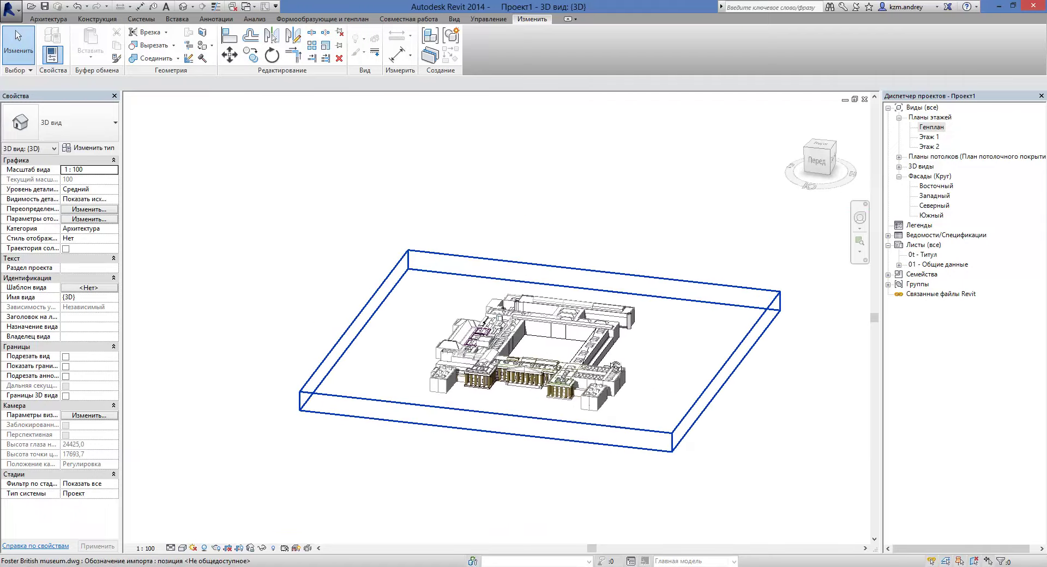
{"action": "scroll", "coordinate": [586, 401], "scroll_direction": "up", "scroll_amount": 5}
{"action": "scroll", "coordinate": [482, 358], "scroll_direction": "down", "scroll_amount": 2}
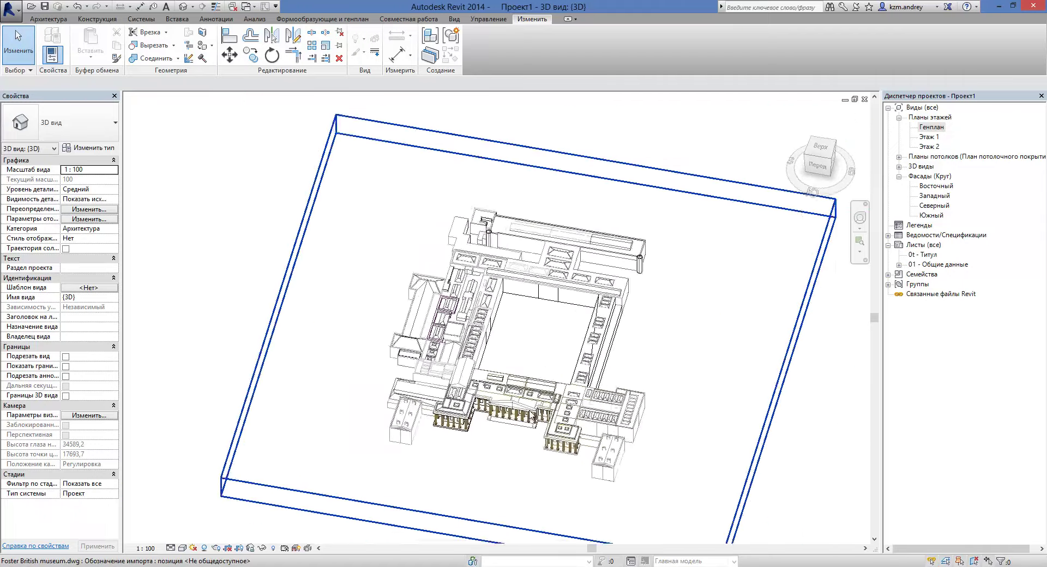
{"action": "scroll", "coordinate": [483, 358], "scroll_direction": "down", "scroll_amount": 2}
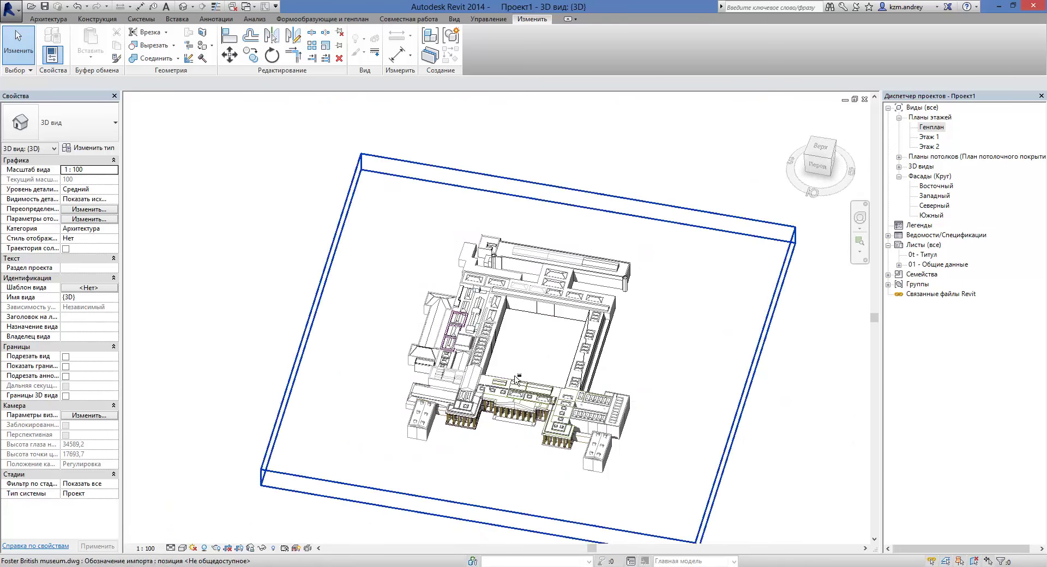
{"action": "middle_click_drag", "start_coordinate": [457, 408], "coordinate": [538, 361], "text": "shift"}
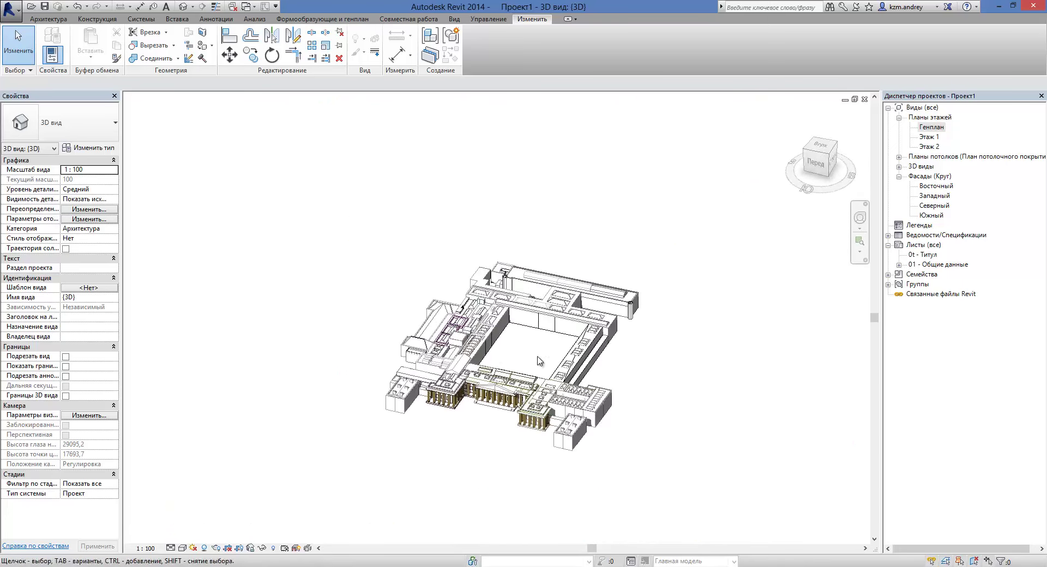
{"action": "middle_click_drag", "start_coordinate": [596, 346], "coordinate": [772, 237], "text": "shift"}
{"action": "middle_click_drag", "start_coordinate": [636, 436], "coordinate": [612, 299], "text": "shift"}
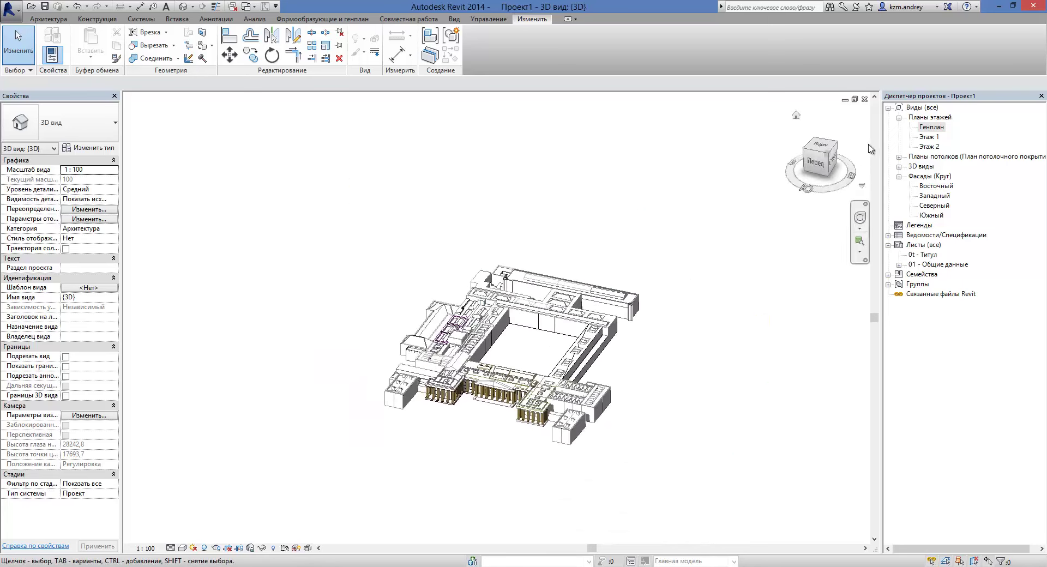
{"action": "double_click", "coordinate": [929, 137]}
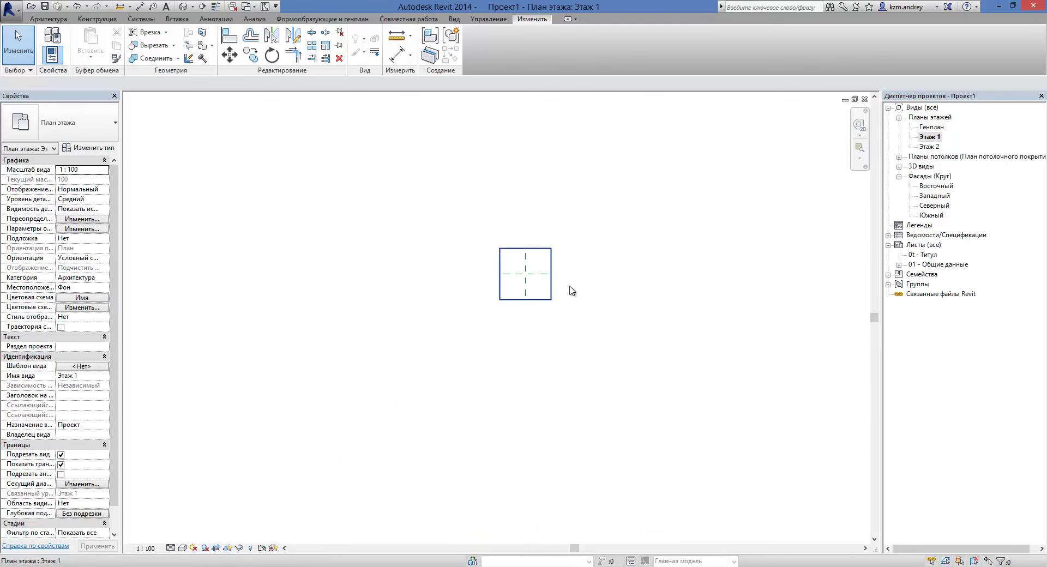
- Turn off cropping and hide the crop region on the Этаж 1 plan
{"action": "left_click", "coordinate": [229, 548]}
{"action": "left_click", "coordinate": [216, 548]}
{"action": "middle_click_drag", "start_coordinate": [552, 327], "coordinate": [554, 291]}
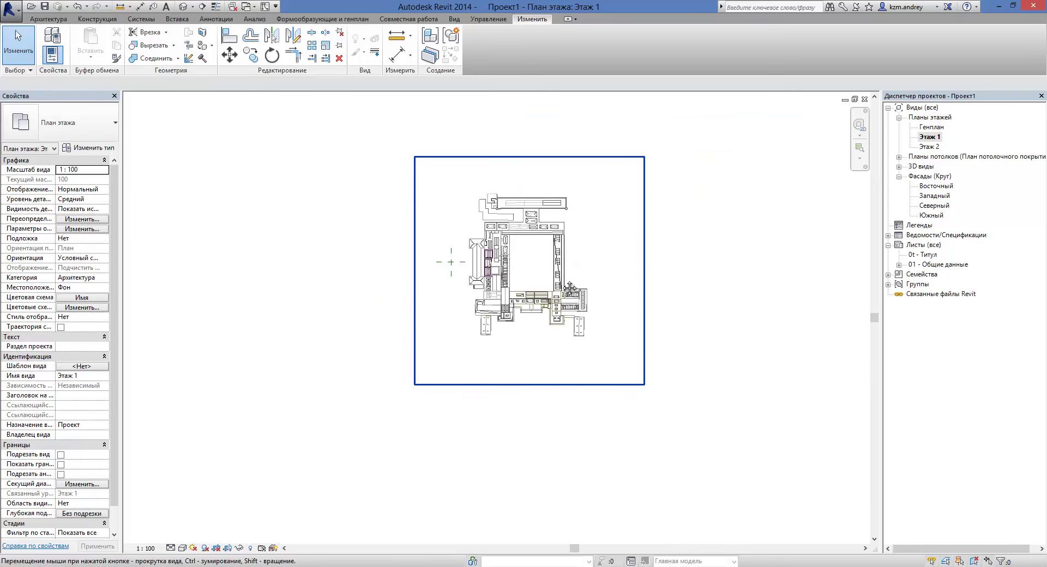
- Link 'Задание на оболочку.dwg' into the Этаж 1 plan
{"action": "left_click", "coordinate": [189, 19]}
{"action": "left_click", "coordinate": [114, 51]}
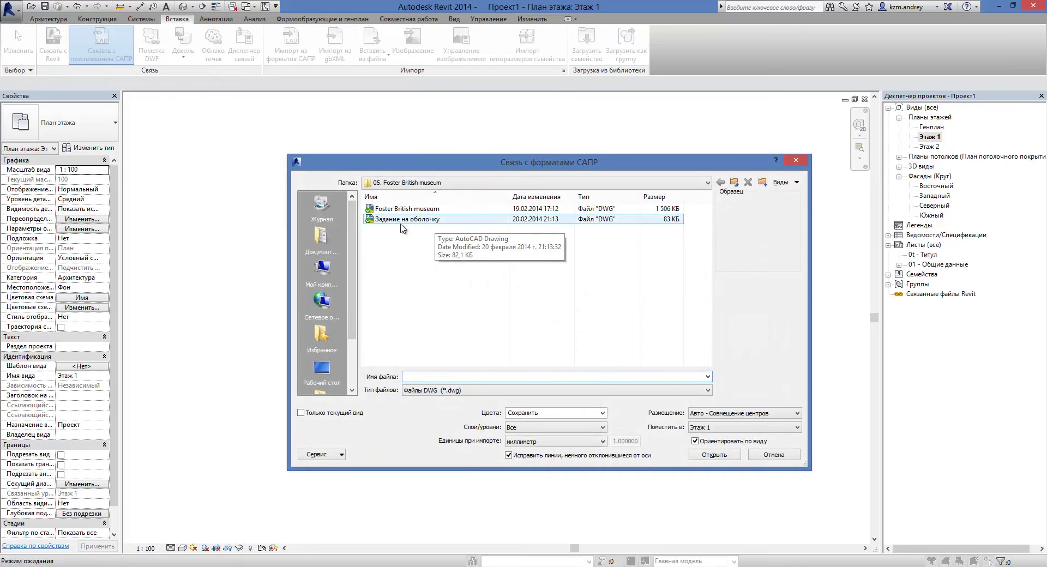
{"action": "left_click", "coordinate": [559, 220]}
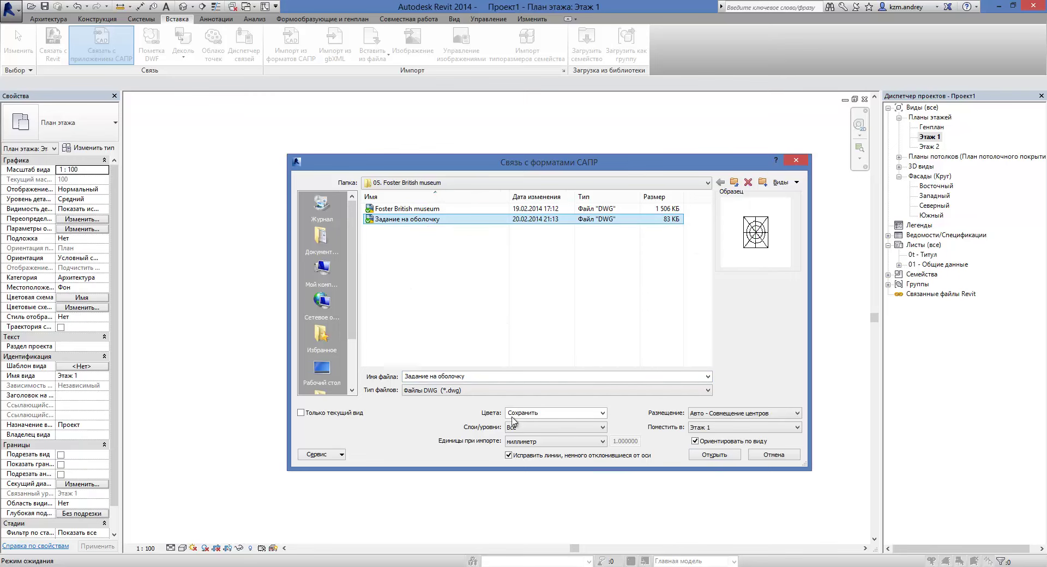
{"action": "left_click", "coordinate": [715, 455]}
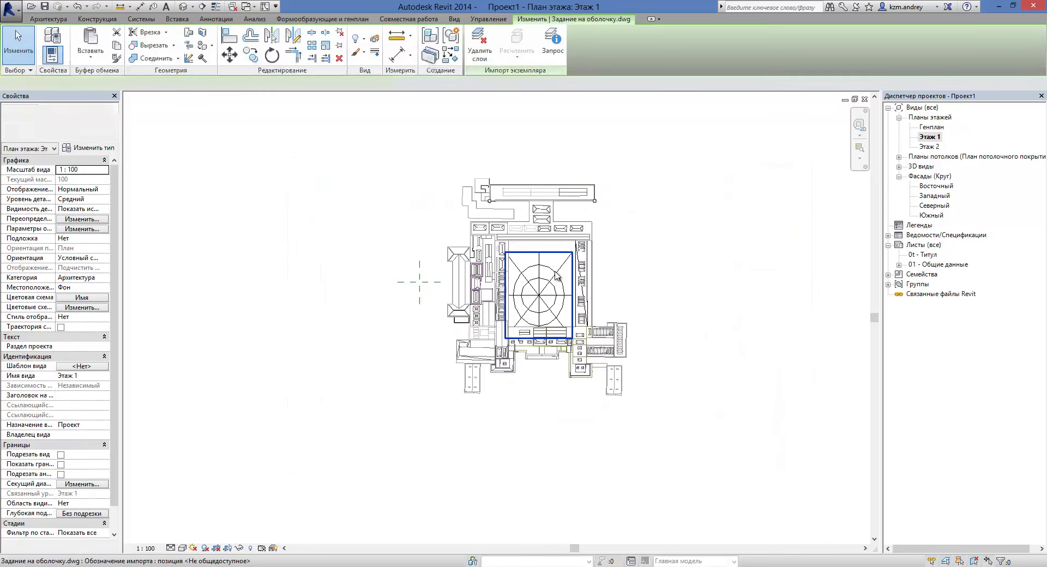
- Move the Задание на оболочку drawing by its corner onto the museum courtyard's corner
{"action": "left_click_drag", "start_coordinate": [556, 275], "coordinate": [737, 266]}
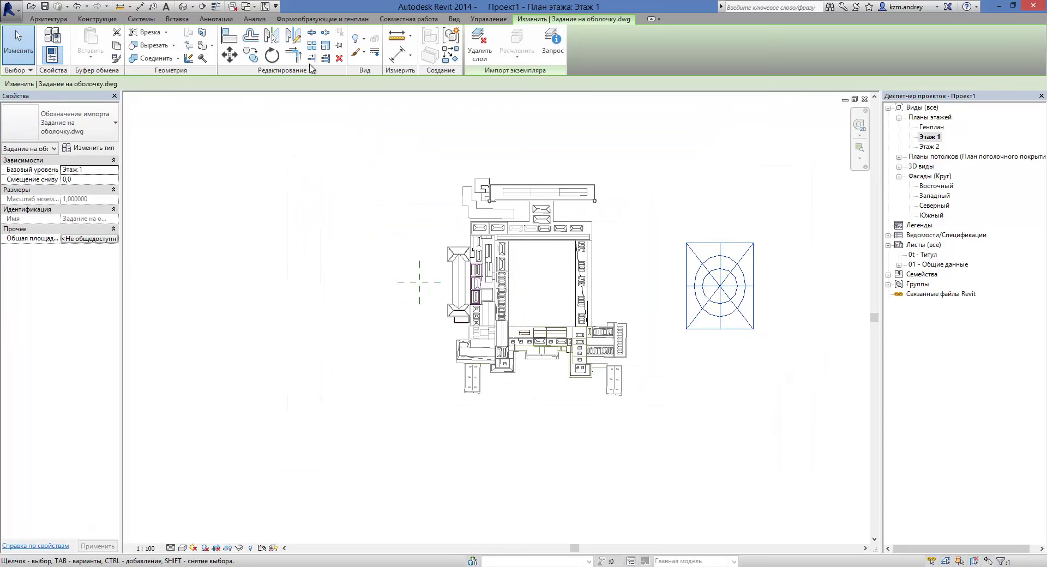
{"action": "left_click", "coordinate": [232, 57]}
{"action": "left_click", "coordinate": [687, 242]}
{"action": "scroll", "coordinate": [529, 227], "scroll_direction": "up", "scroll_amount": 5}
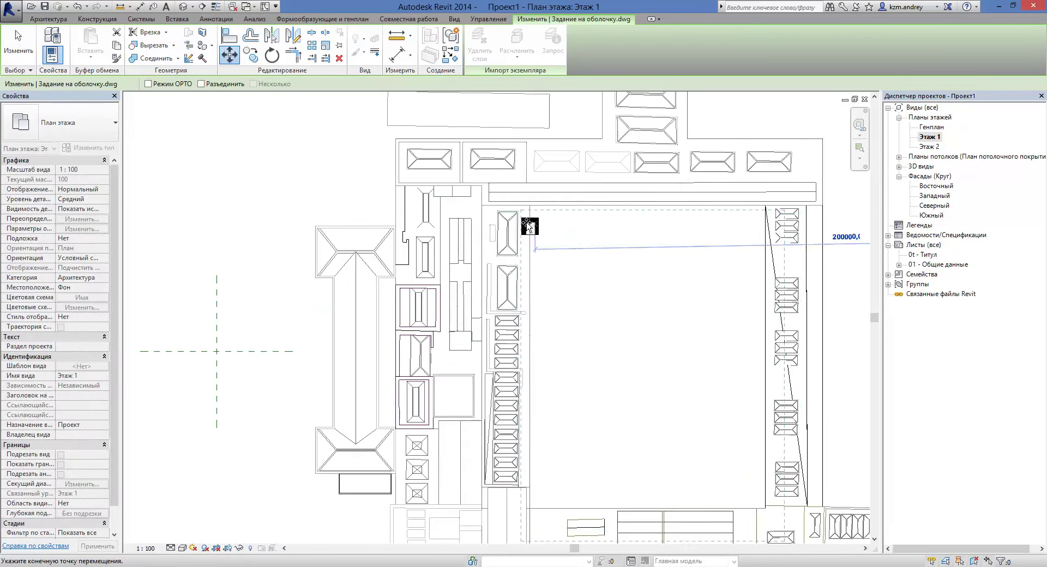
{"action": "left_click", "coordinate": [532, 208]}
{"action": "scroll", "coordinate": [533, 211], "scroll_direction": "down", "scroll_amount": 4}
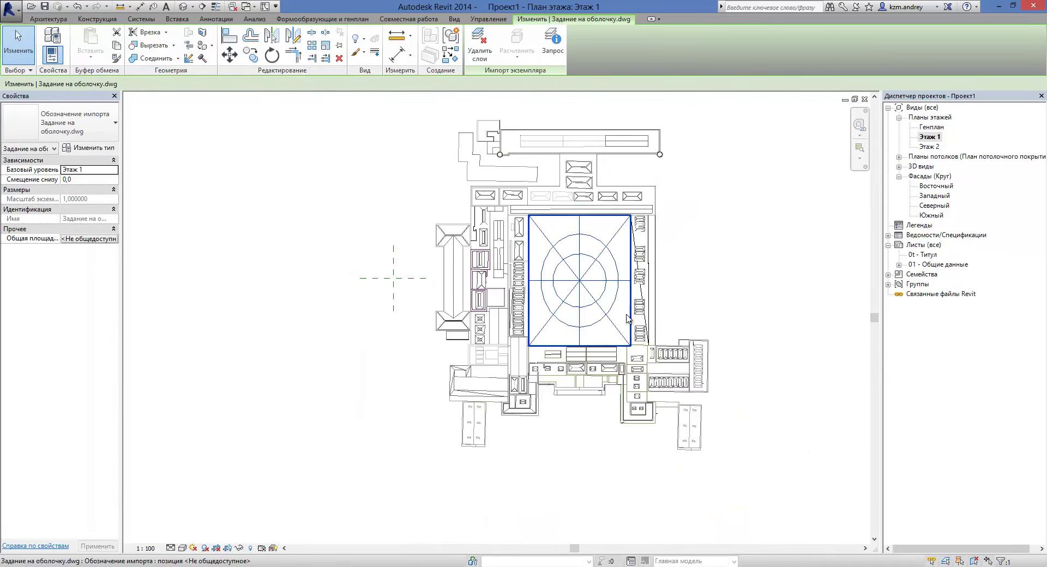
{"action": "middle_click_drag", "start_coordinate": [614, 293], "coordinate": [534, 312]}
{"action": "scroll", "coordinate": [666, 362], "scroll_direction": "down", "scroll_amount": 1}
{"action": "scroll", "coordinate": [627, 304], "scroll_direction": "down", "scroll_amount": 2}
{"action": "left_click", "coordinate": [642, 307]}
{"action": "scroll", "coordinate": [561, 264], "scroll_direction": "up", "scroll_amount": 2}
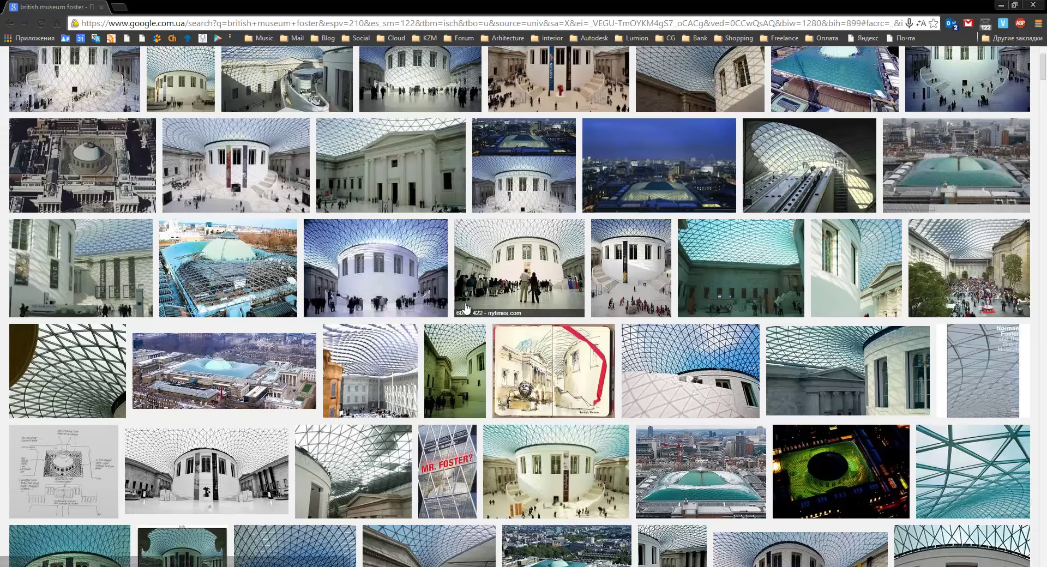
- Browse 'british museum foster' glass-roof photos, preview one, then minimise Chrome back to Revit
{"action": "scroll", "coordinate": [854, 210], "scroll_direction": "up", "scroll_amount": 2}
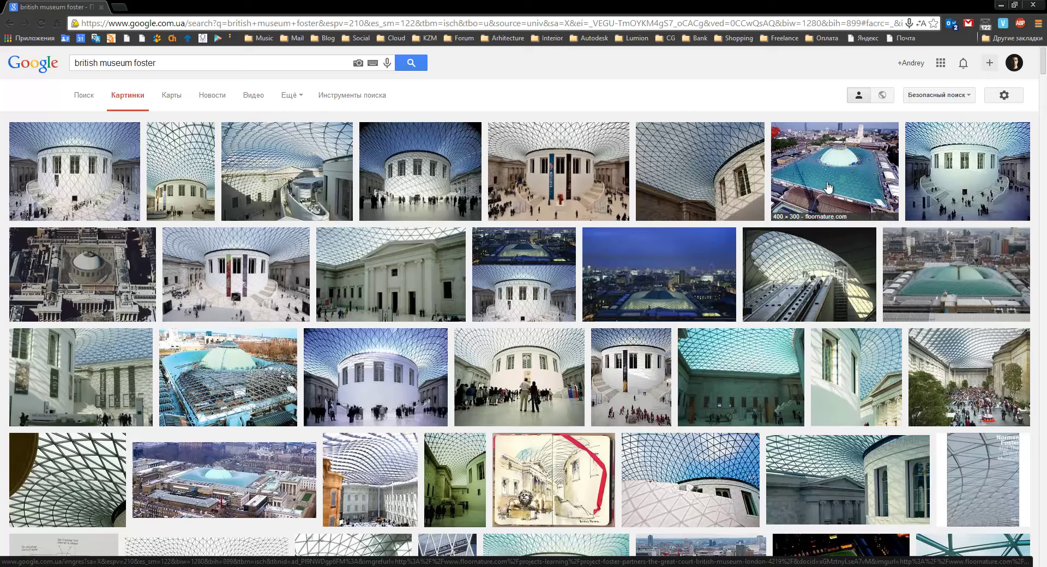
{"action": "scroll", "coordinate": [611, 365], "scroll_direction": "down", "scroll_amount": 3}
{"action": "scroll", "coordinate": [611, 365], "scroll_direction": "down", "scroll_amount": 5}
{"action": "scroll", "coordinate": [611, 365], "scroll_direction": "down", "scroll_amount": 5}
{"action": "scroll", "coordinate": [612, 370], "scroll_direction": "down", "scroll_amount": 5}
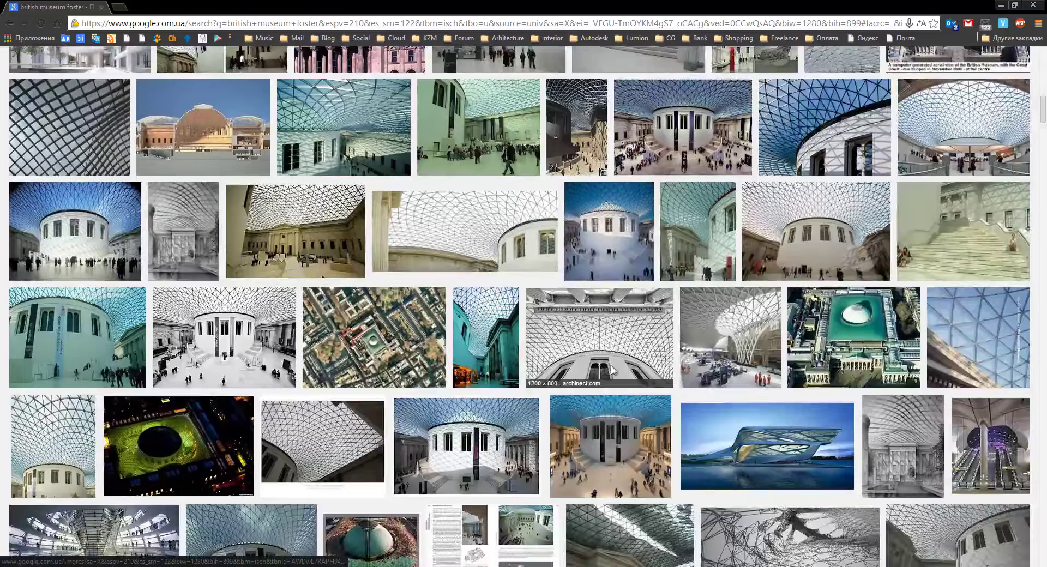
{"action": "left_click", "coordinate": [612, 370]}
{"action": "scroll", "coordinate": [611, 370], "scroll_direction": "down", "scroll_amount": 6}
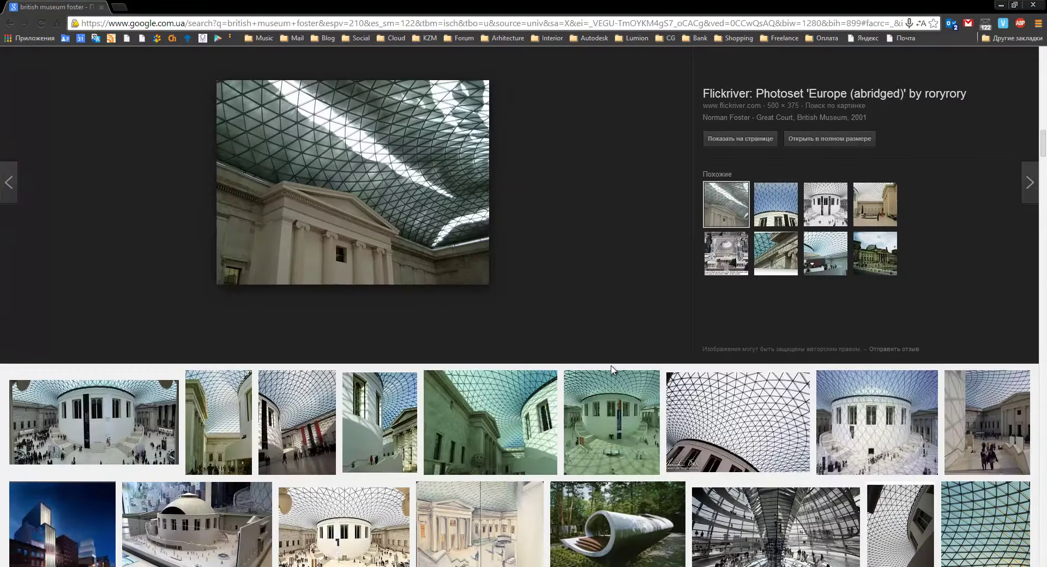
{"action": "scroll", "coordinate": [612, 370], "scroll_direction": "down", "scroll_amount": 1}
{"action": "scroll", "coordinate": [611, 370], "scroll_direction": "down", "scroll_amount": 6}
{"action": "scroll", "coordinate": [613, 371], "scroll_direction": "down", "scroll_amount": 3}
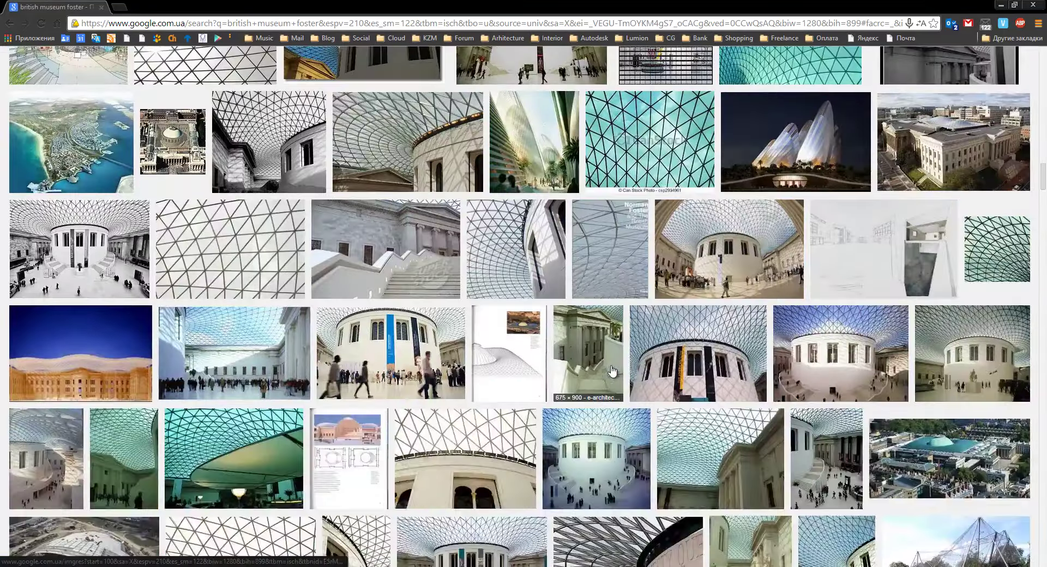
{"action": "scroll", "coordinate": [612, 371], "scroll_direction": "down", "scroll_amount": 6}
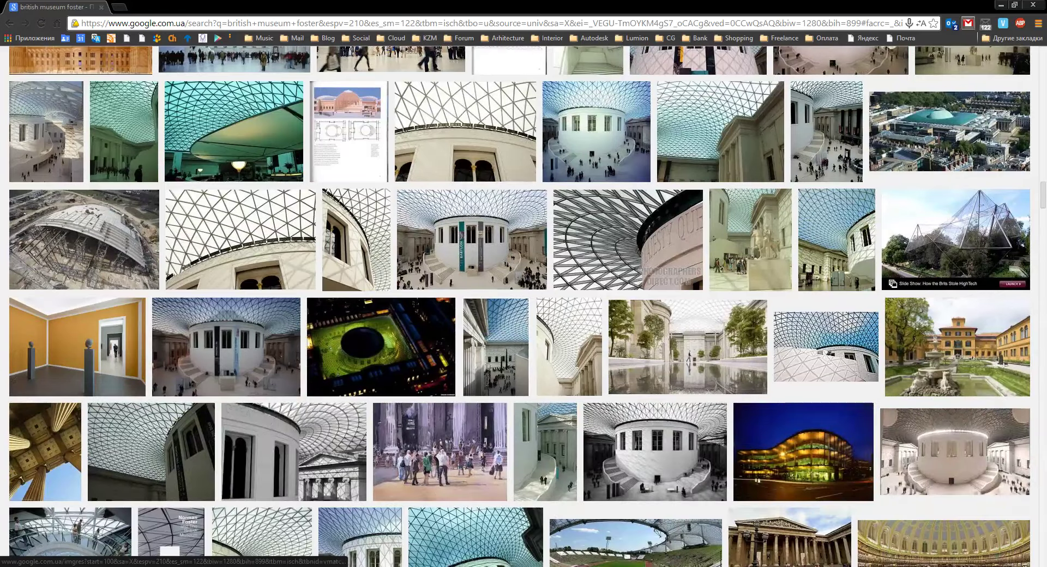
{"action": "left_click", "coordinate": [1001, 5]}
{"action": "middle_click_drag", "start_coordinate": [544, 282], "coordinate": [501, 284]}
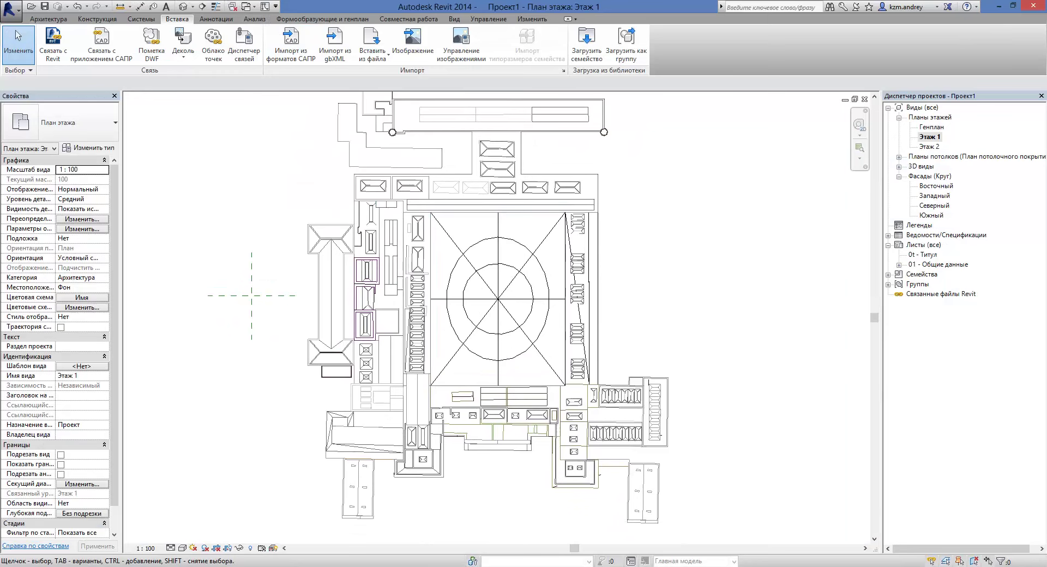
- Switch to the Foster british museum project and orbit its roof mass from several angles
{"action": "left_click", "coordinate": [213, 0]}
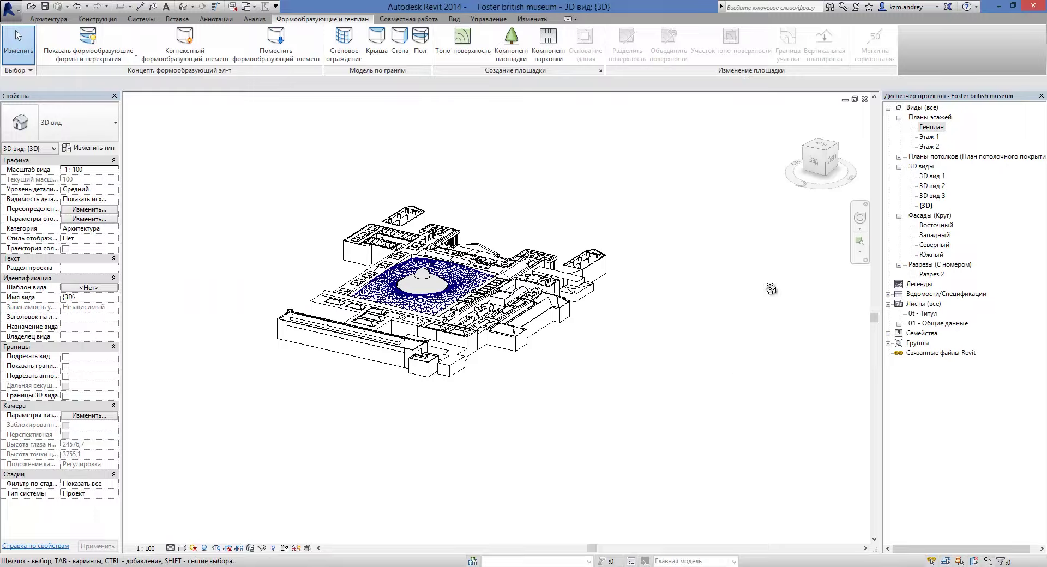
{"action": "middle_click_drag", "start_coordinate": [771, 289], "coordinate": [694, 320], "text": "shift"}
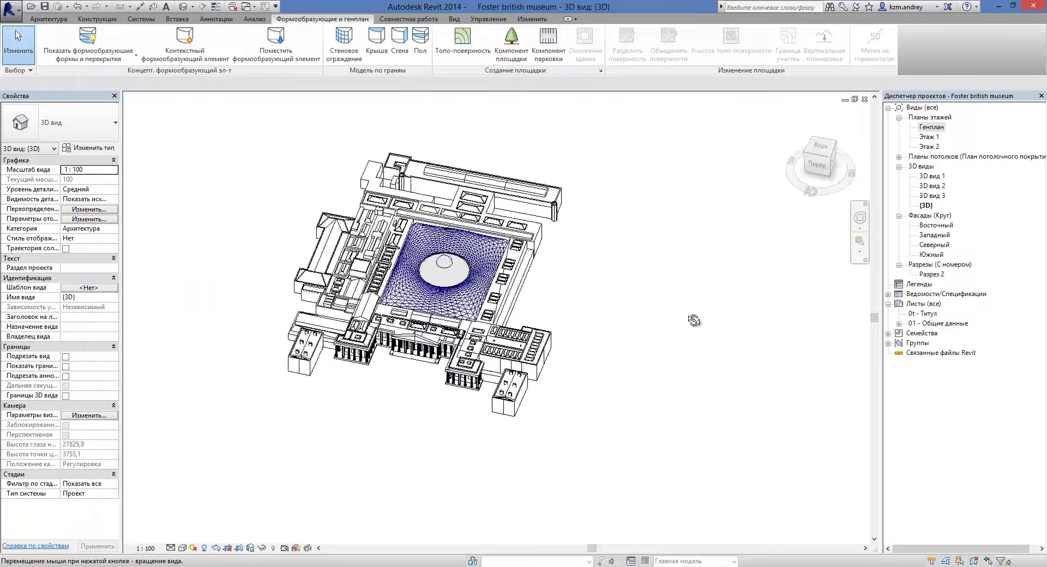
{"action": "mouse_move", "coordinate": [694, 321]}
{"action": "middle_mouse_down", "text": "shift"}
{"action": "mouse_move", "coordinate": [564, 300]}
{"action": "mouse_move", "coordinate": [709, 316]}
{"action": "middle_mouse_up", "text": "shift"}
{"action": "scroll", "coordinate": [579, 312], "scroll_direction": "up", "scroll_amount": 2}
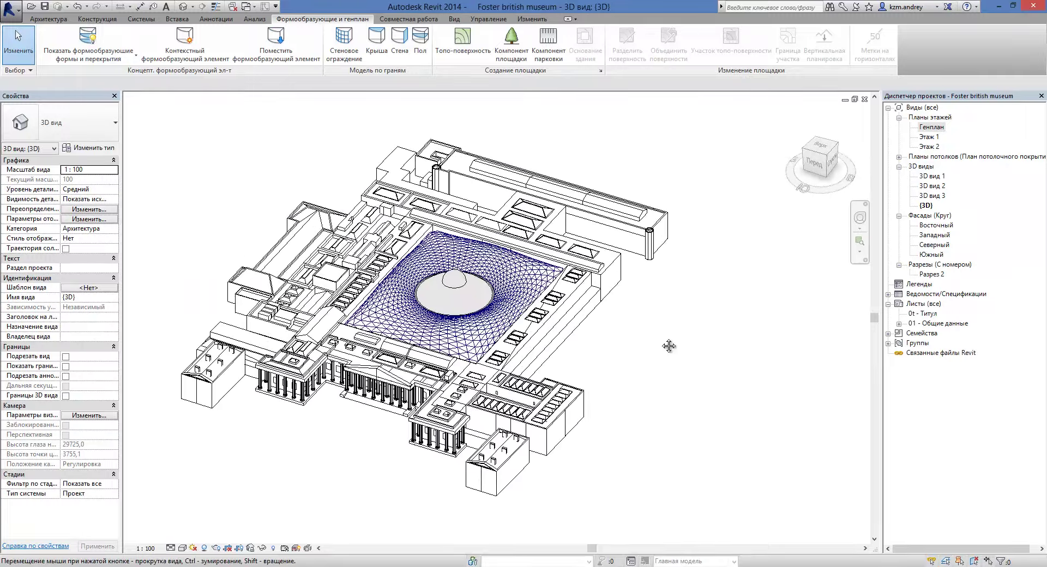
{"action": "mouse_move", "coordinate": [758, 404]}
{"action": "middle_mouse_down", "text": "shift"}
{"action": "mouse_move", "coordinate": [753, 328]}
{"action": "mouse_move", "coordinate": [771, 436]}
{"action": "mouse_move", "coordinate": [763, 208]}
{"action": "middle_mouse_up", "text": "shift"}
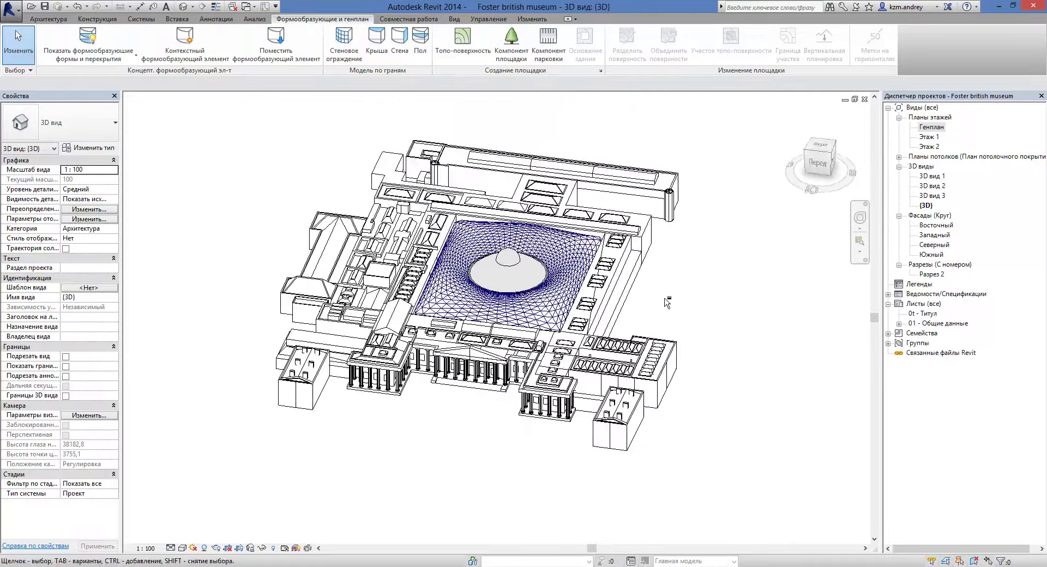
{"action": "mouse_move", "coordinate": [679, 251]}
{"action": "middle_mouse_down", "text": "shift"}
{"action": "mouse_move", "coordinate": [694, 258]}
{"action": "mouse_move", "coordinate": [603, 461]}
{"action": "middle_mouse_up", "text": "shift"}
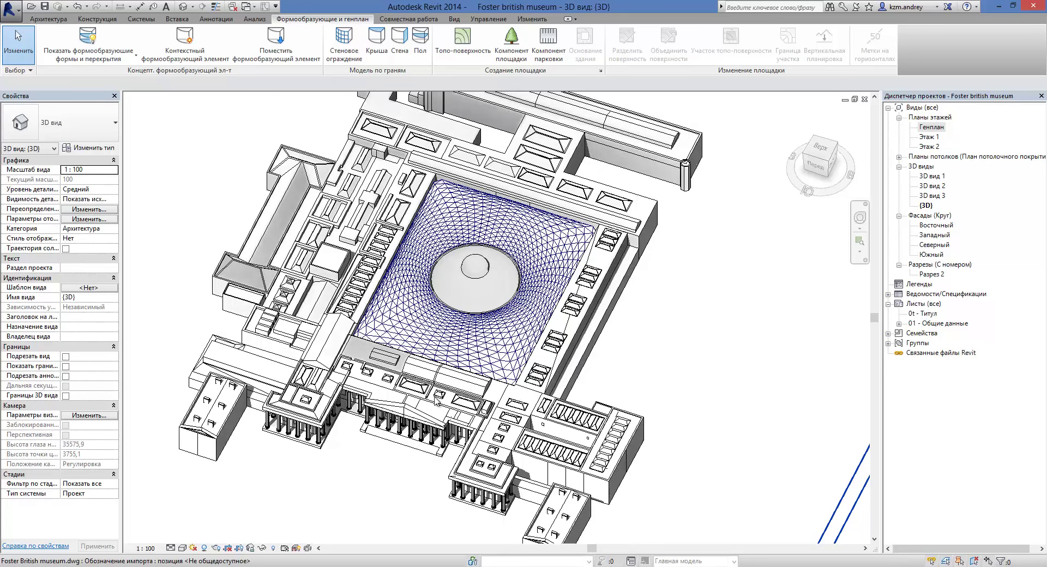
{"action": "middle_click_drag", "start_coordinate": [291, 240], "coordinate": [325, 365], "text": "shift"}
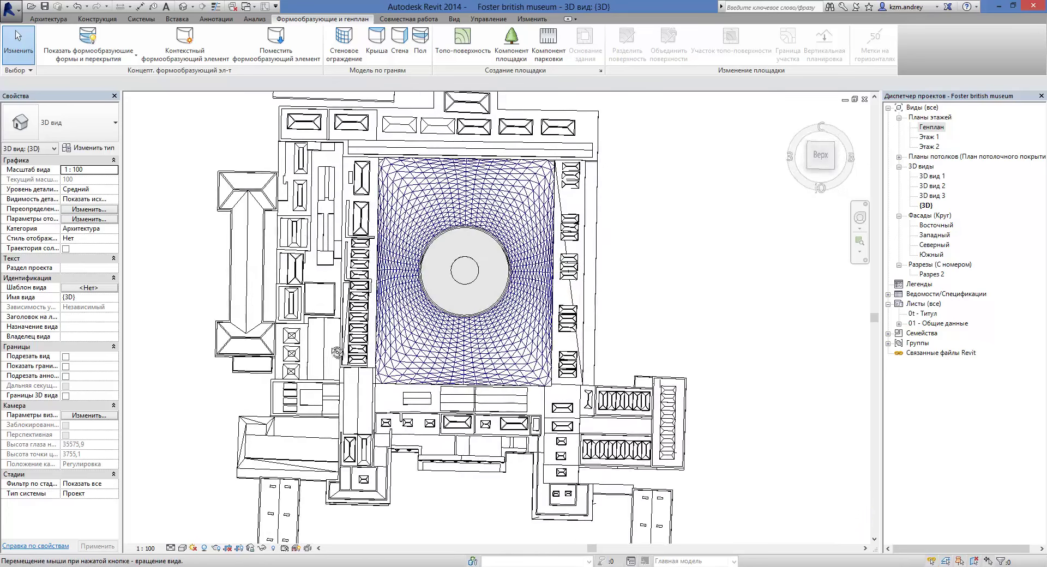
- Snap to the Top view, then zoom and pan across the triangulated courtyard roof
{"action": "left_click", "coordinate": [824, 163]}
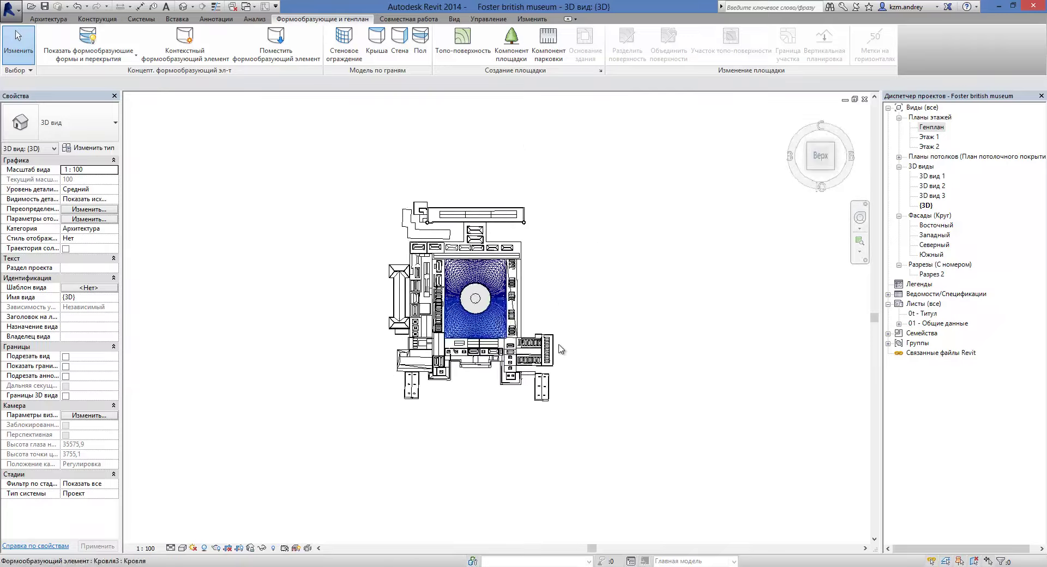
{"action": "scroll", "coordinate": [532, 327], "scroll_direction": "up", "scroll_amount": 5}
{"action": "scroll", "coordinate": [615, 369], "scroll_direction": "up", "scroll_amount": 3}
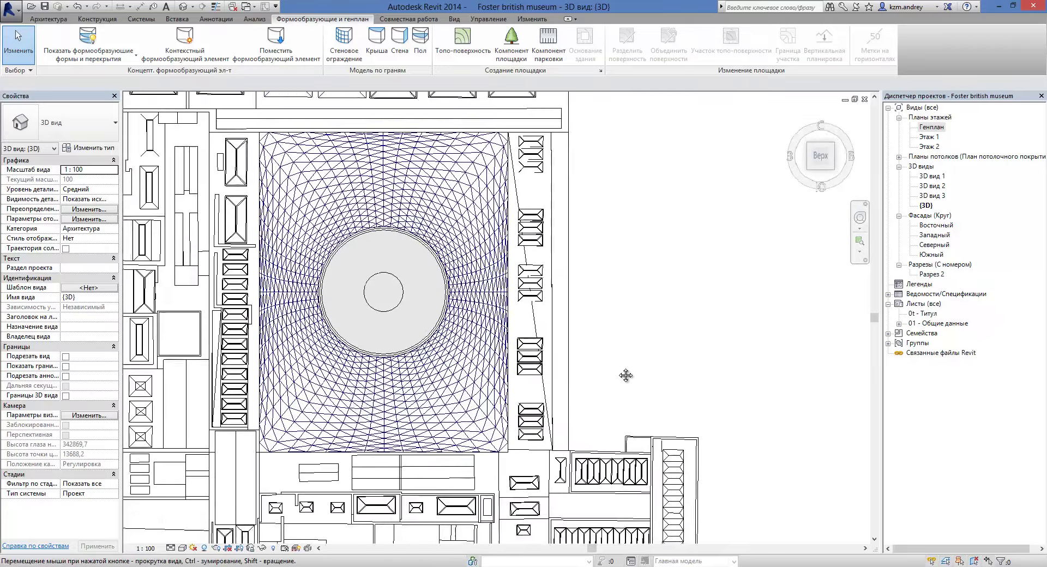
{"action": "mouse_move", "coordinate": [726, 340]}
{"action": "middle_mouse_down"}
{"action": "mouse_move", "coordinate": [753, 288]}
{"action": "mouse_move", "coordinate": [747, 336]}
{"action": "middle_mouse_up"}
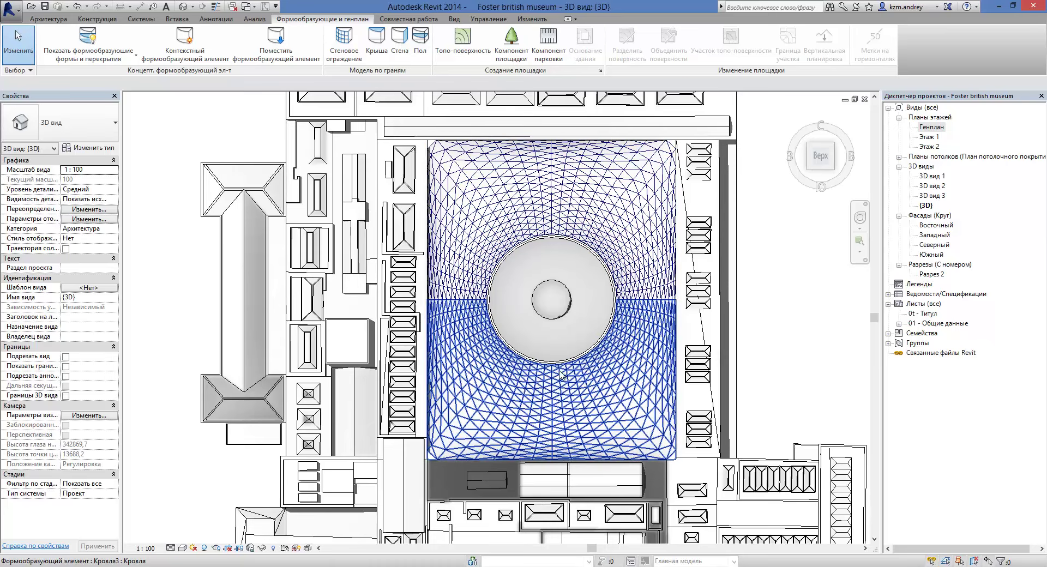
- Select the Кровля roof mass, orbit around it, then return to Проект1's Этаж 1 plan
{"action": "middle_click_drag", "start_coordinate": [561, 375], "coordinate": [511, 334]}
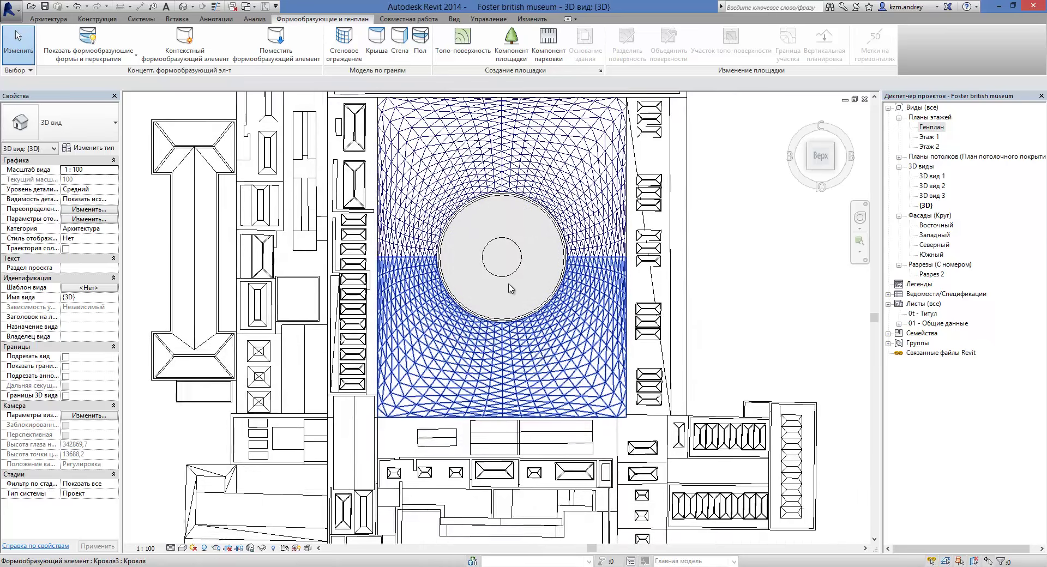
{"action": "middle_click_drag", "start_coordinate": [533, 264], "coordinate": [540, 203]}
{"action": "left_click", "coordinate": [539, 198]}
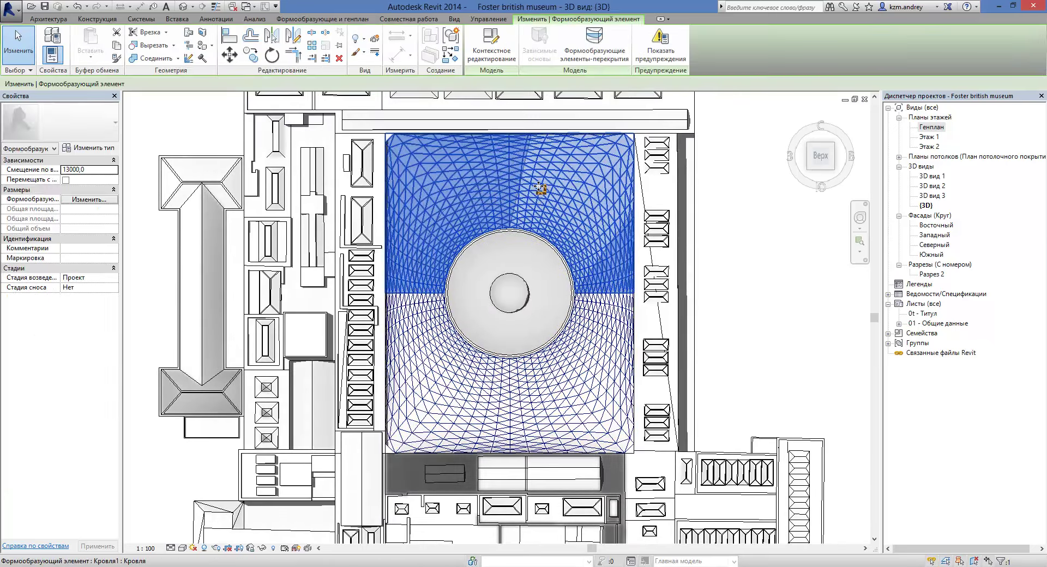
{"action": "scroll", "coordinate": [539, 194], "scroll_direction": "down", "scroll_amount": 3}
{"action": "mouse_move", "coordinate": [475, 205]}
{"action": "middle_mouse_down", "text": "shift"}
{"action": "mouse_move", "coordinate": [565, 282]}
{"action": "mouse_move", "coordinate": [651, 313]}
{"action": "middle_mouse_up", "text": "shift"}
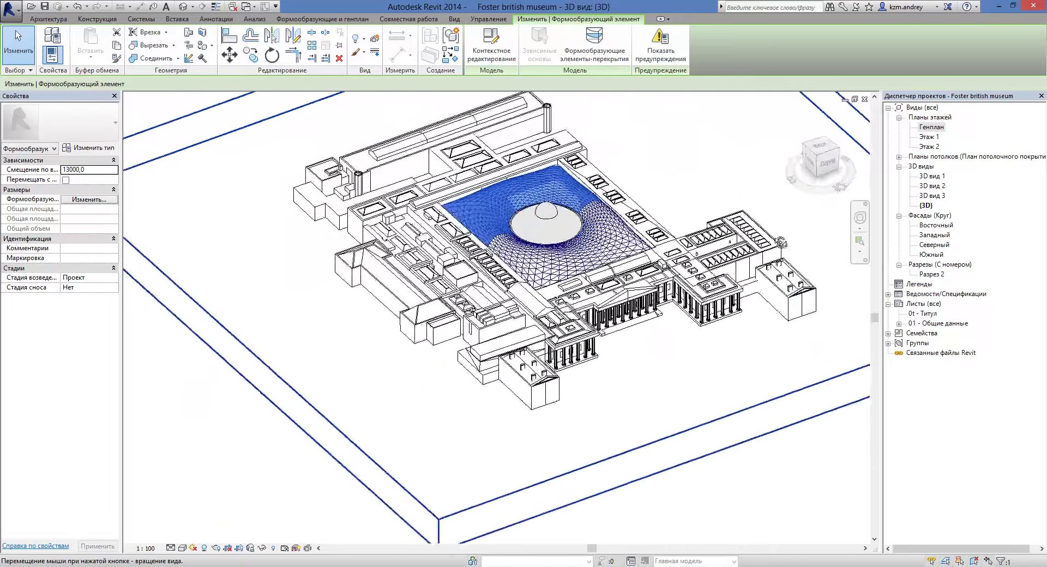
{"action": "middle_click_drag", "start_coordinate": [614, 358], "coordinate": [428, 267], "text": "shift"}
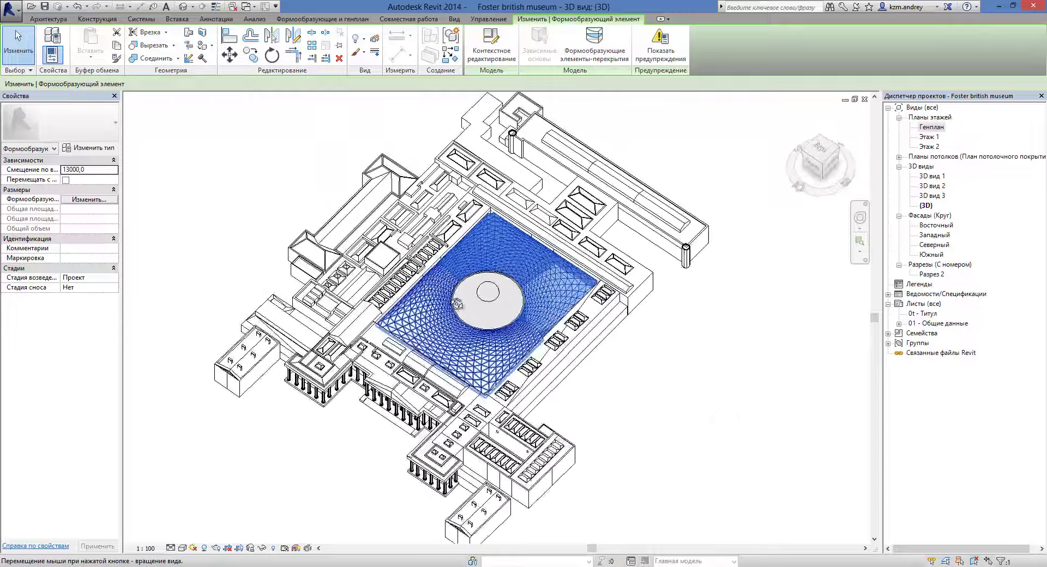
{"action": "middle_click_drag", "start_coordinate": [428, 267], "coordinate": [307, 2], "text": "shift"}
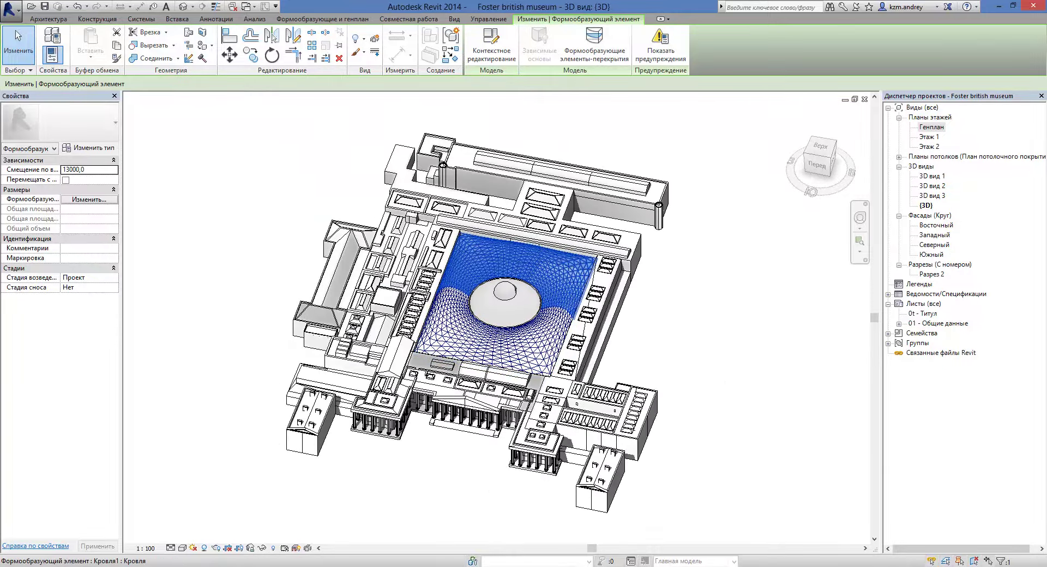
{"action": "mouse_move", "coordinate": [202, 6]}
{"action": "left_click", "coordinate": [279, 71]}
{"action": "mouse_move", "coordinate": [553, 285]}
{"action": "middle_mouse_down"}
{"action": "mouse_move", "coordinate": [561, 320]}
{"action": "mouse_move", "coordinate": [573, 251]}
{"action": "middle_mouse_up"}
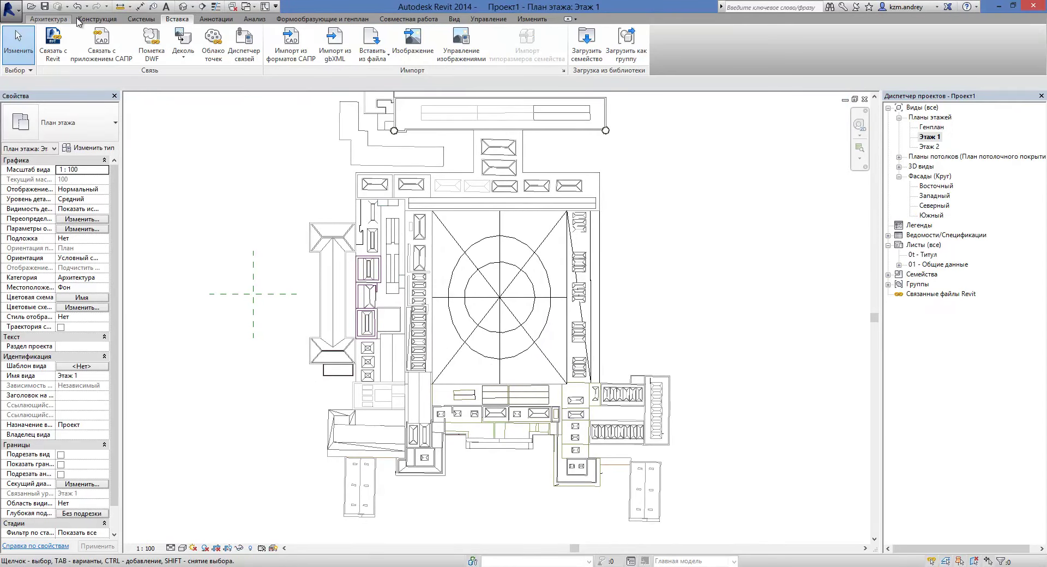
- Create an in-place mass named Оболочка, dismissing the show-mass notice
{"action": "left_click", "coordinate": [322, 19]}
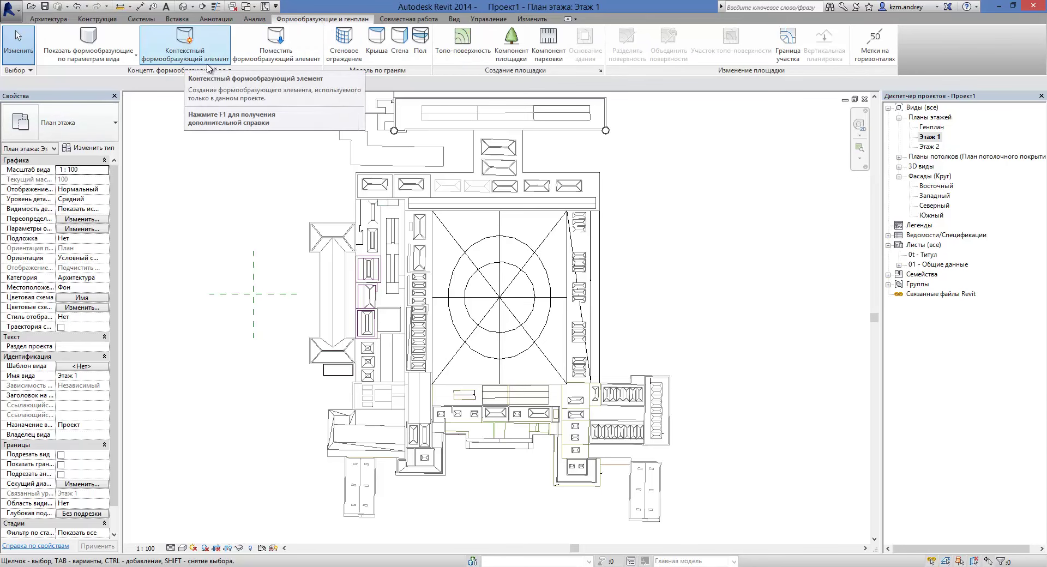
{"action": "left_click", "coordinate": [205, 61]}
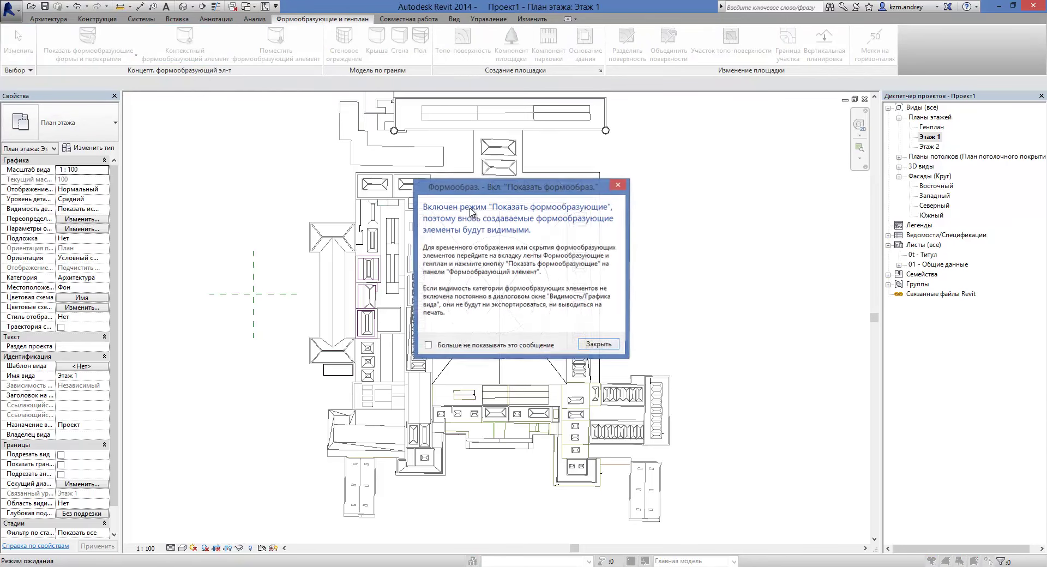
{"action": "left_click", "coordinate": [582, 340]}
{"action": "type", "text": "Оболочка"}
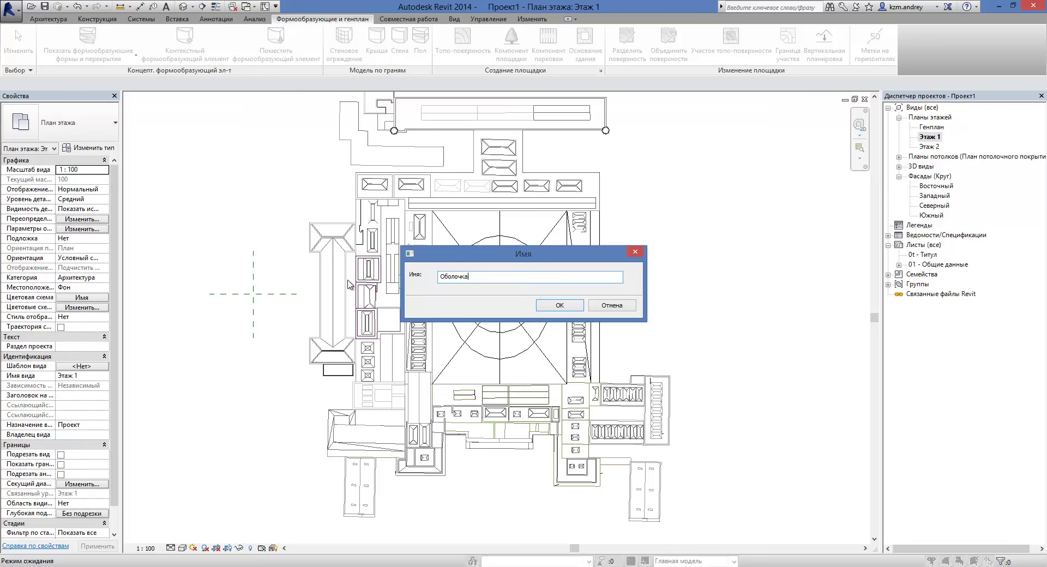
{"action": "left_click", "coordinate": [559, 306]}
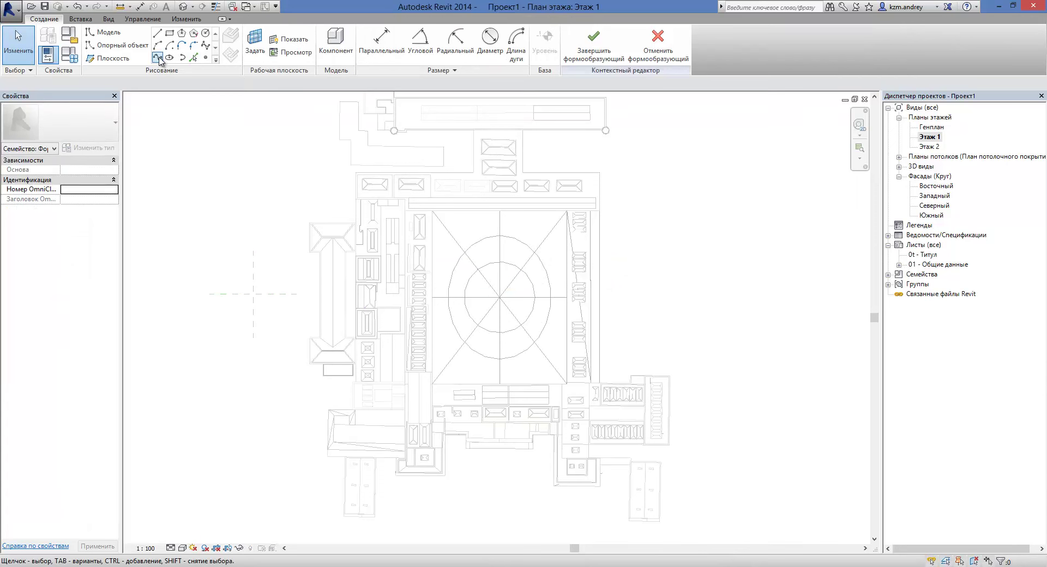
- In the Генплан view, draw a four-point spline arching over the inner circle from left to right
{"action": "left_click", "coordinate": [160, 58]}
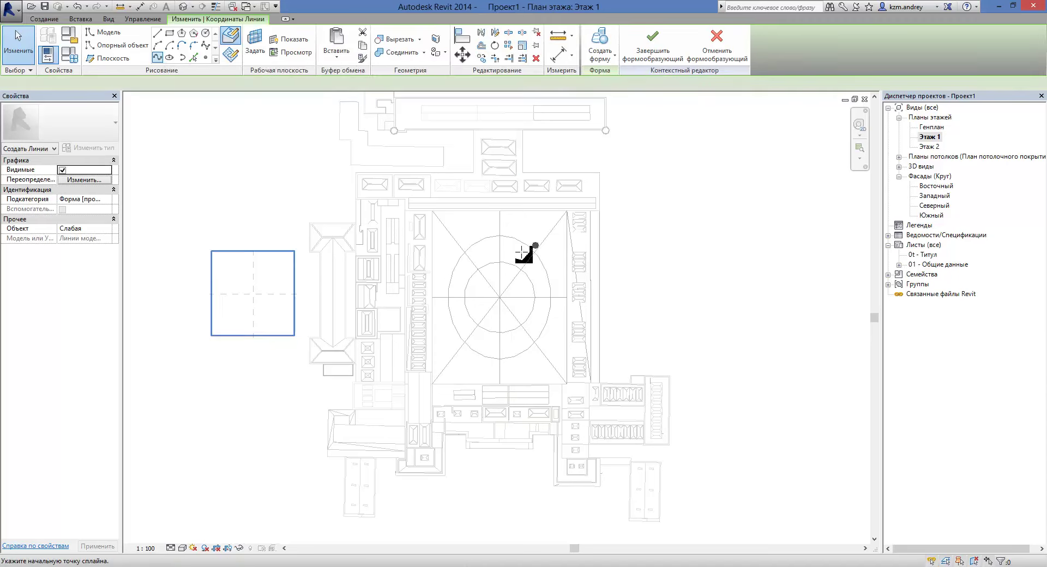
{"action": "scroll", "coordinate": [450, 238], "scroll_direction": "up", "scroll_amount": 2}
{"action": "key", "text": "ctrl+Tab"}
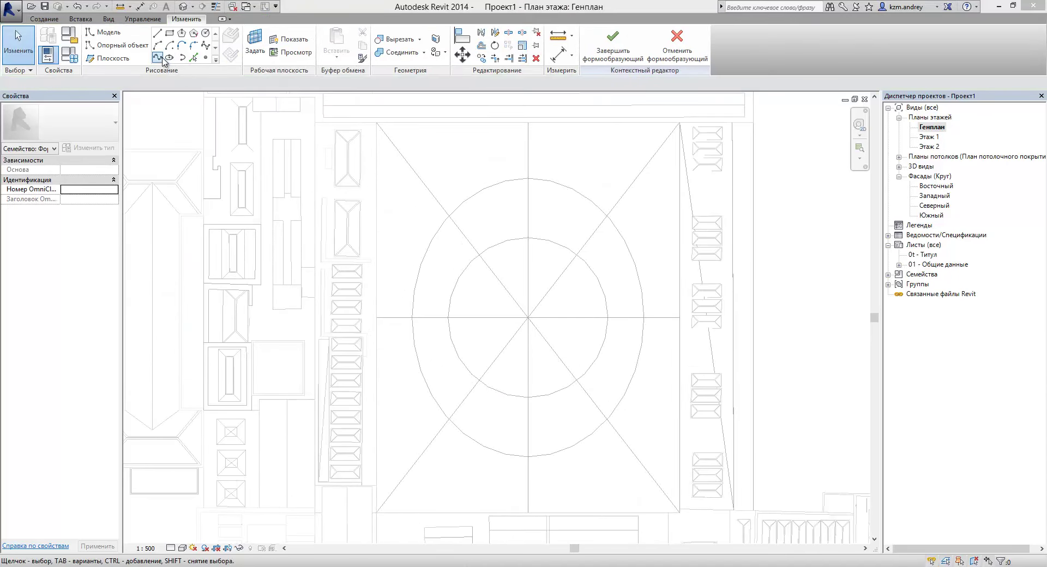
{"action": "left_click", "coordinate": [158, 57]}
{"action": "scroll", "coordinate": [477, 331], "scroll_direction": "up", "scroll_amount": 2}
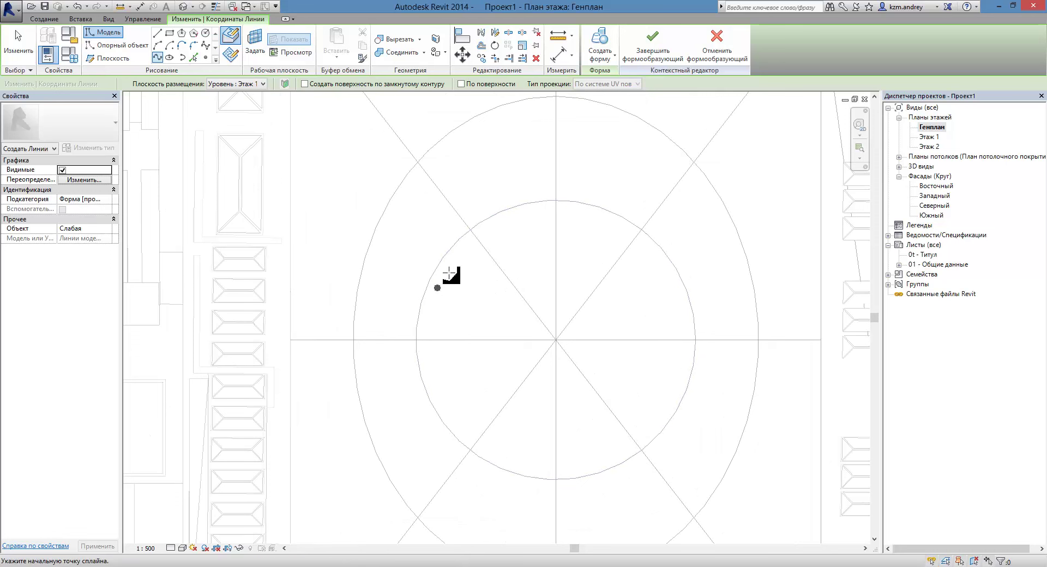
{"action": "left_click", "coordinate": [416, 340]}
{"action": "left_click", "coordinate": [476, 311]}
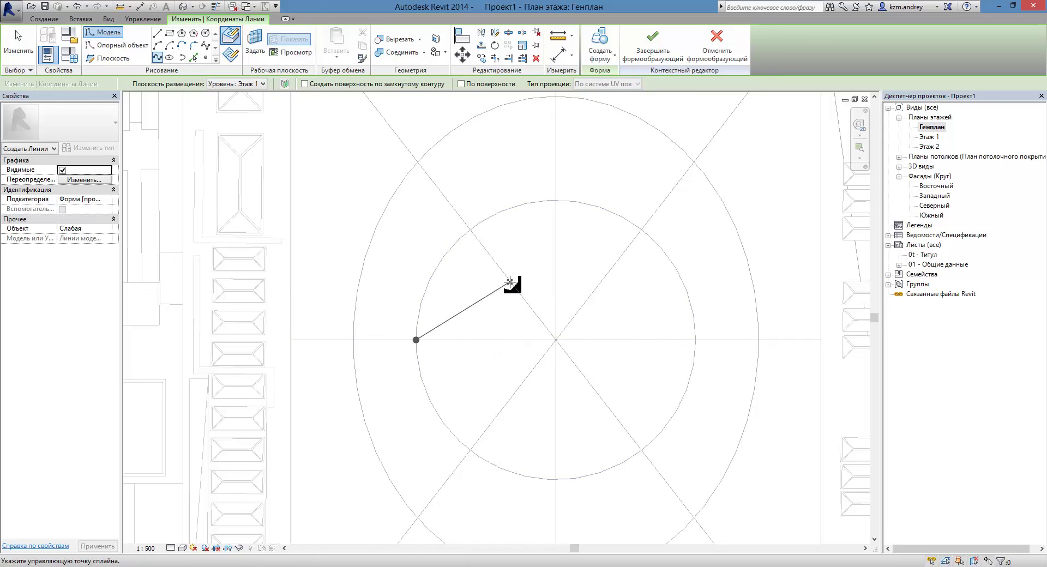
{"action": "left_click", "coordinate": [556, 279]}
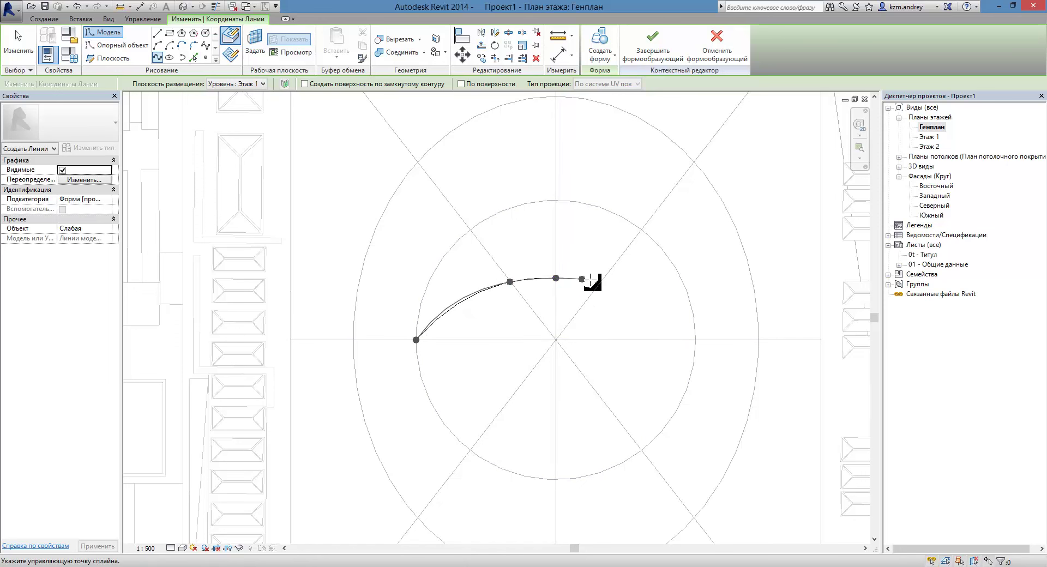
{"action": "left_click", "coordinate": [695, 340]}
{"action": "key", "text": "Escape"}
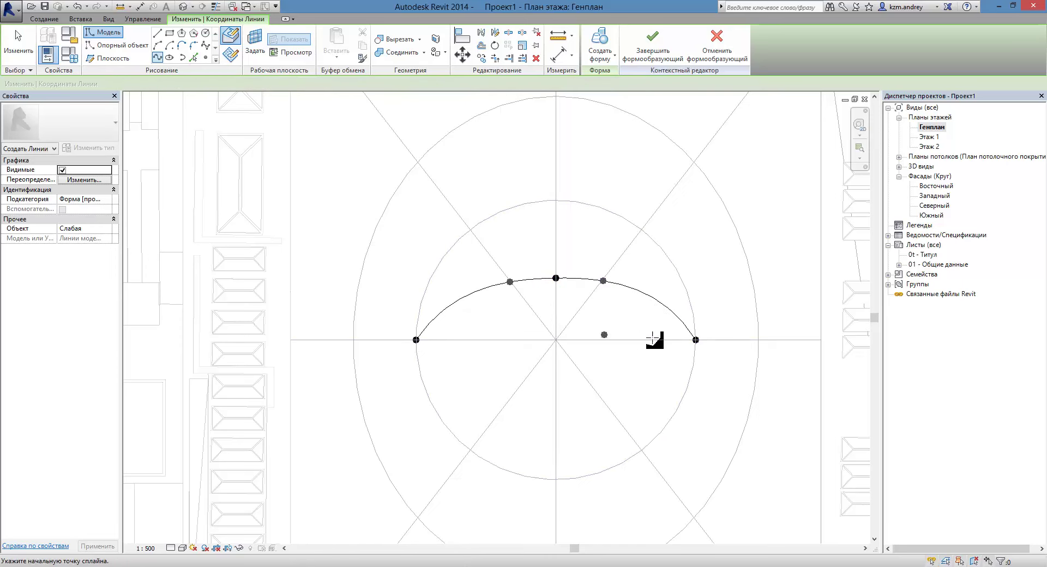
- Draw a larger start-end-radius arc across the courtyard line through a top point, then view it in 3D
{"action": "scroll", "coordinate": [511, 270], "scroll_direction": "down", "scroll_amount": 2}
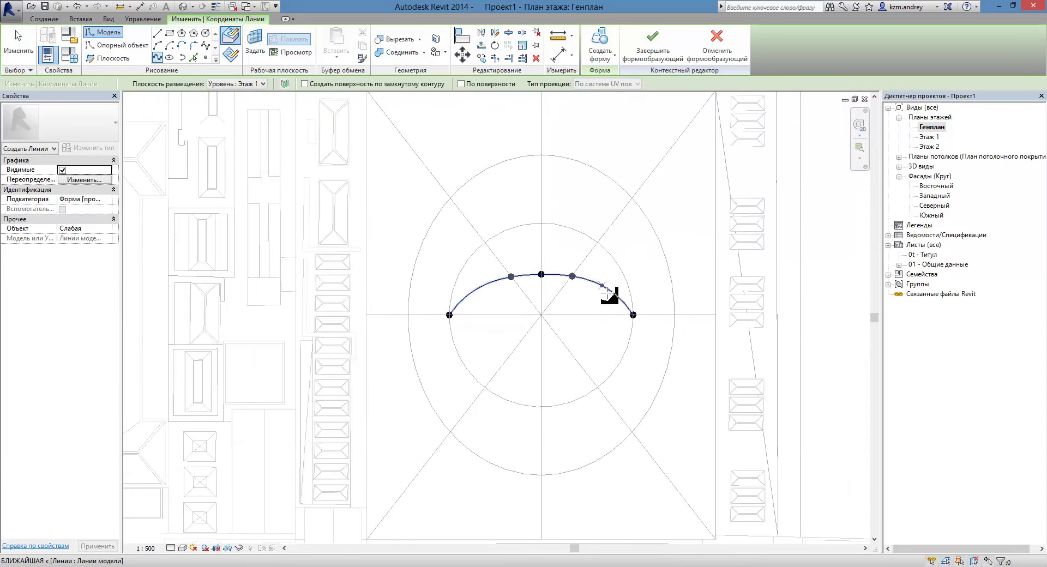
{"action": "middle_click_drag", "start_coordinate": [580, 308], "coordinate": [579, 349]}
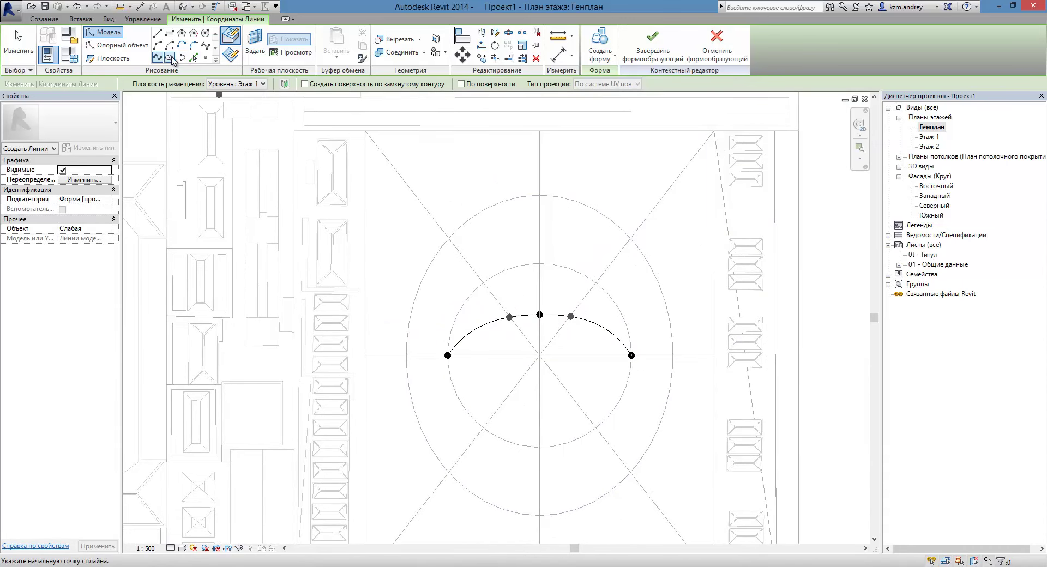
{"action": "left_click", "coordinate": [158, 47]}
{"action": "left_click", "coordinate": [364, 356]}
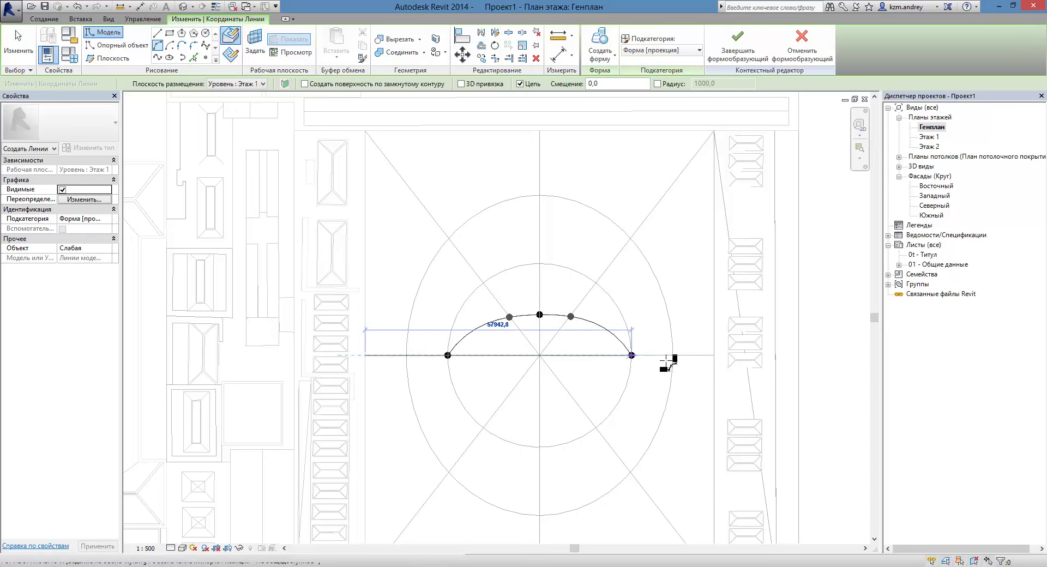
{"action": "left_click", "coordinate": [714, 355]}
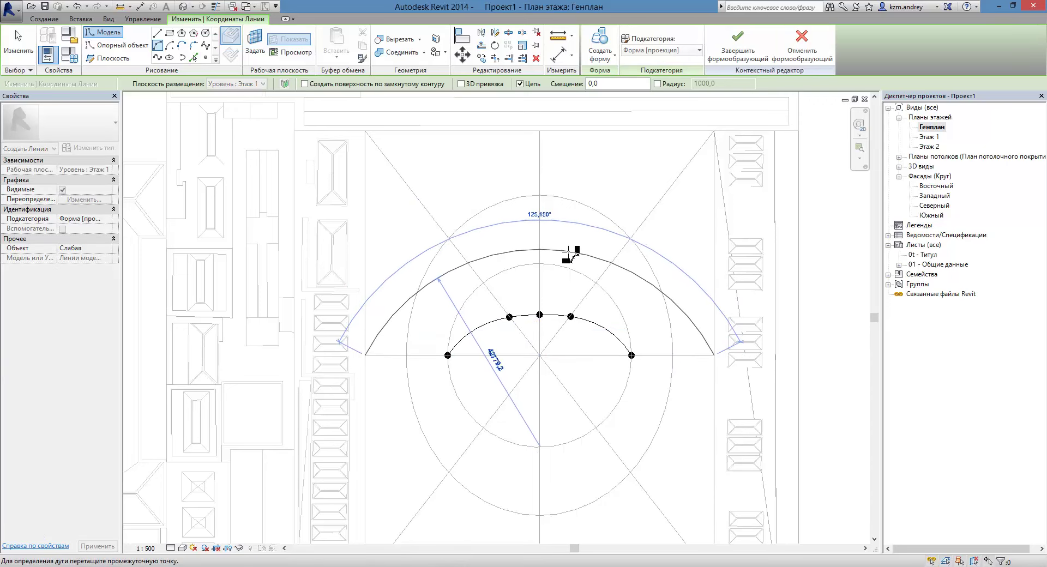
{"action": "left_click", "coordinate": [540, 238]}
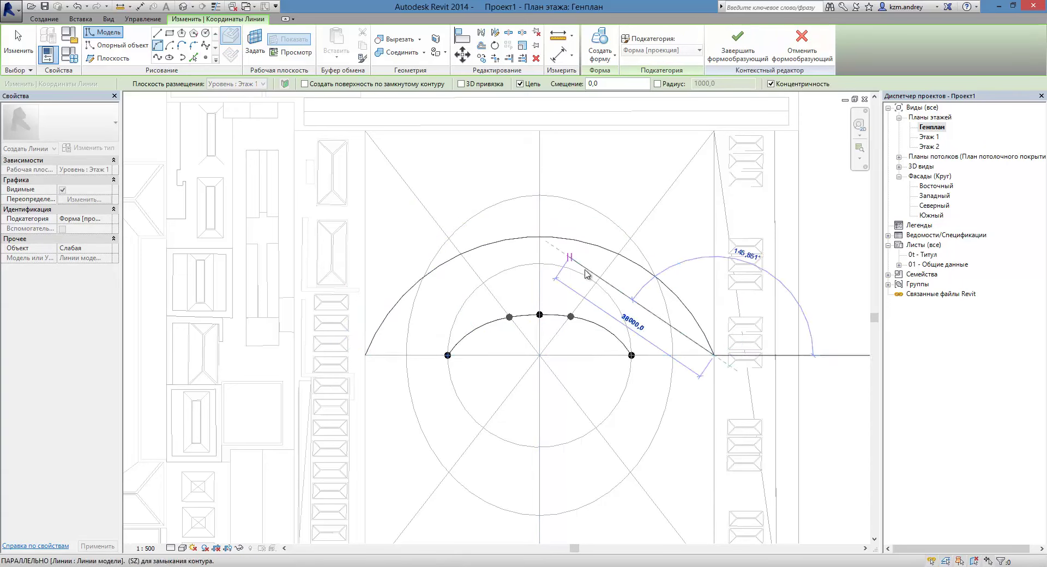
{"action": "key", "text": "Escape"}
{"action": "key", "text": "Escape"}
{"action": "left_click", "coordinate": [183, 7]}
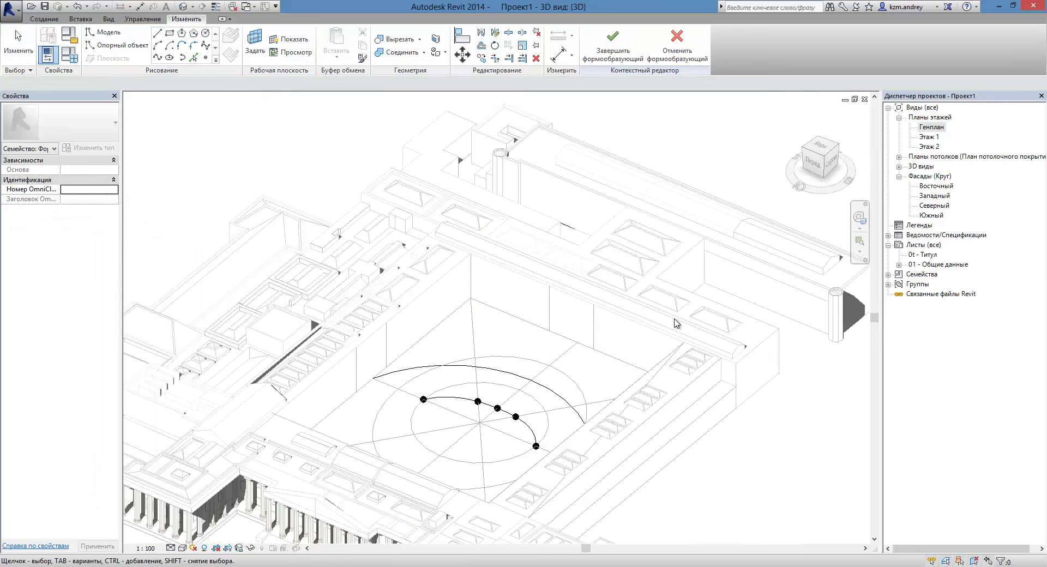
- Create a surface form from the outer arc and lift its outer curved edge upward
{"action": "left_click", "coordinate": [570, 402]}
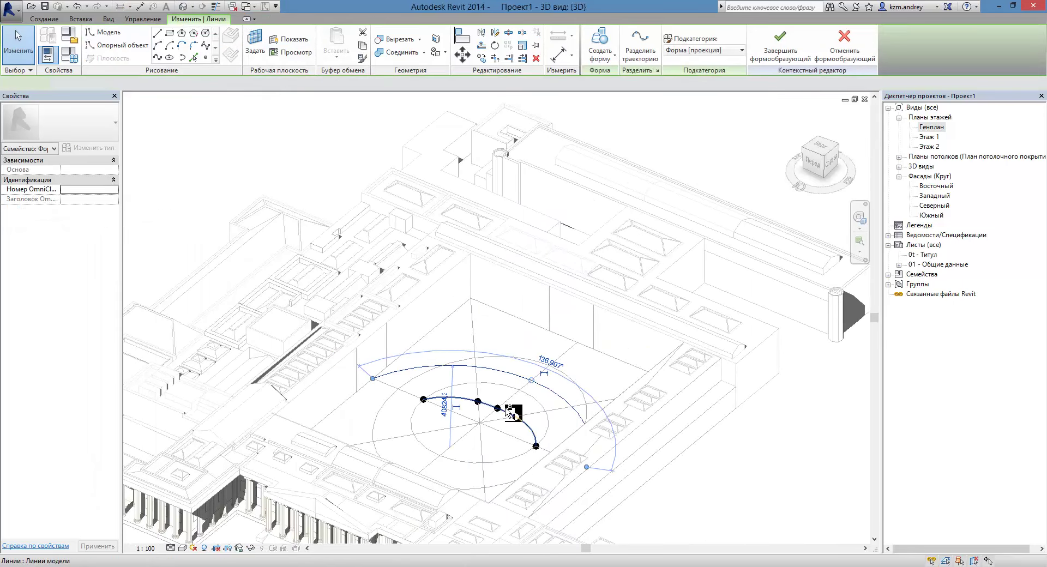
{"action": "left_click", "coordinate": [601, 32]}
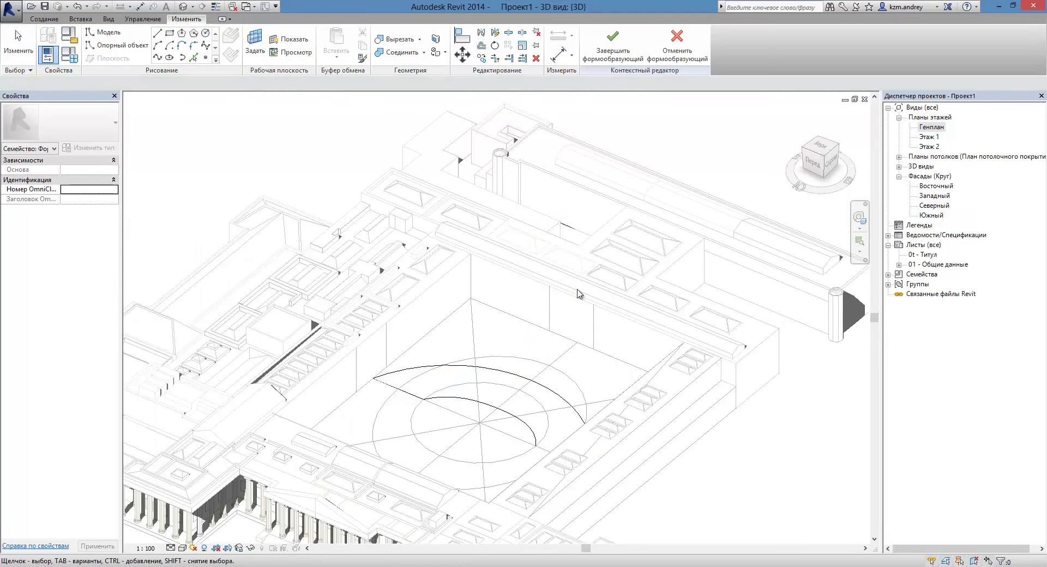
{"action": "left_click", "coordinate": [457, 371]}
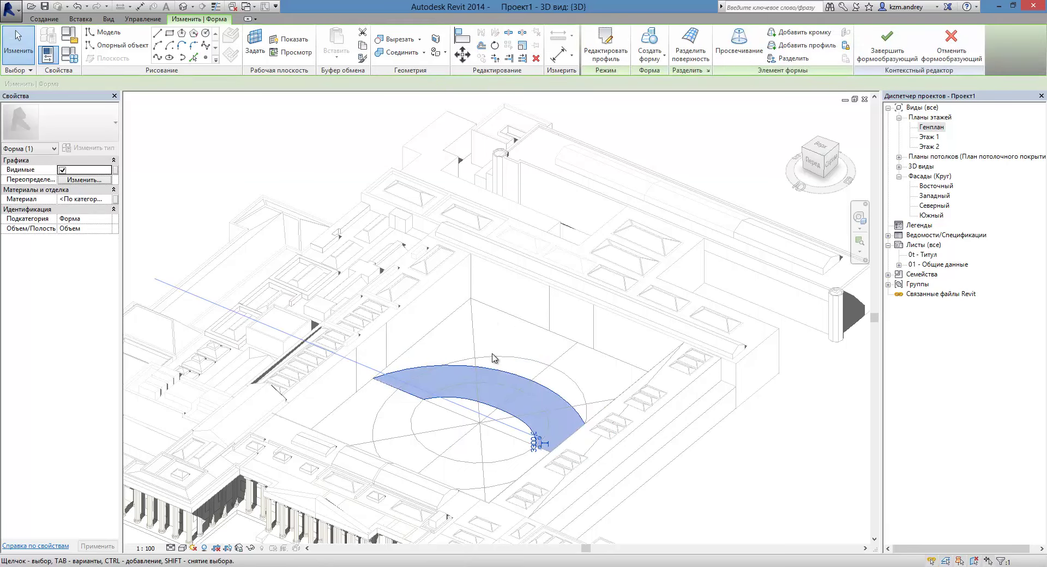
{"action": "key", "text": "Delete"}
{"action": "left_click", "coordinate": [527, 378]}
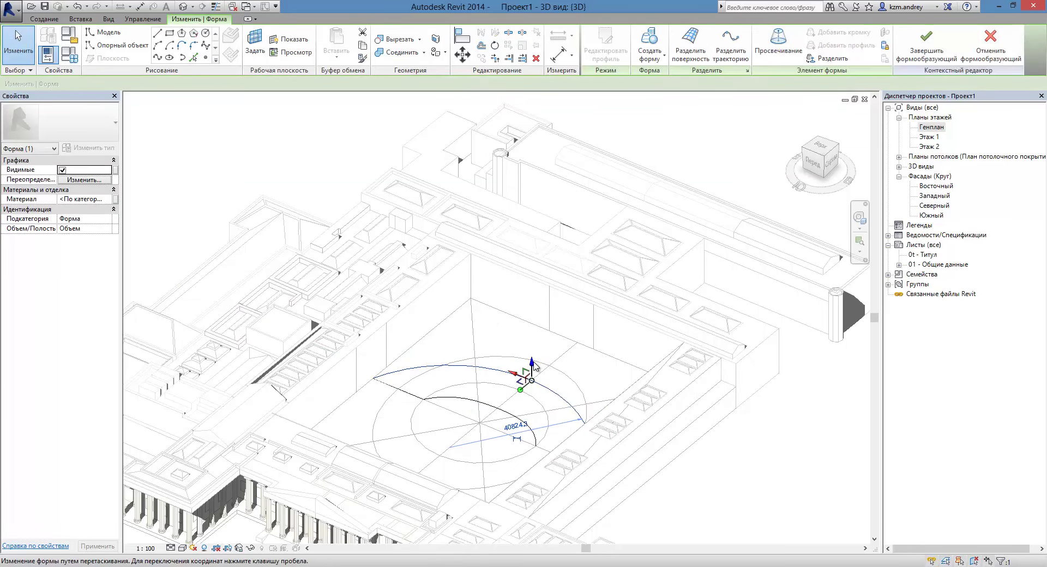
{"action": "left_click_drag", "start_coordinate": [534, 357], "coordinate": [533, 327]}
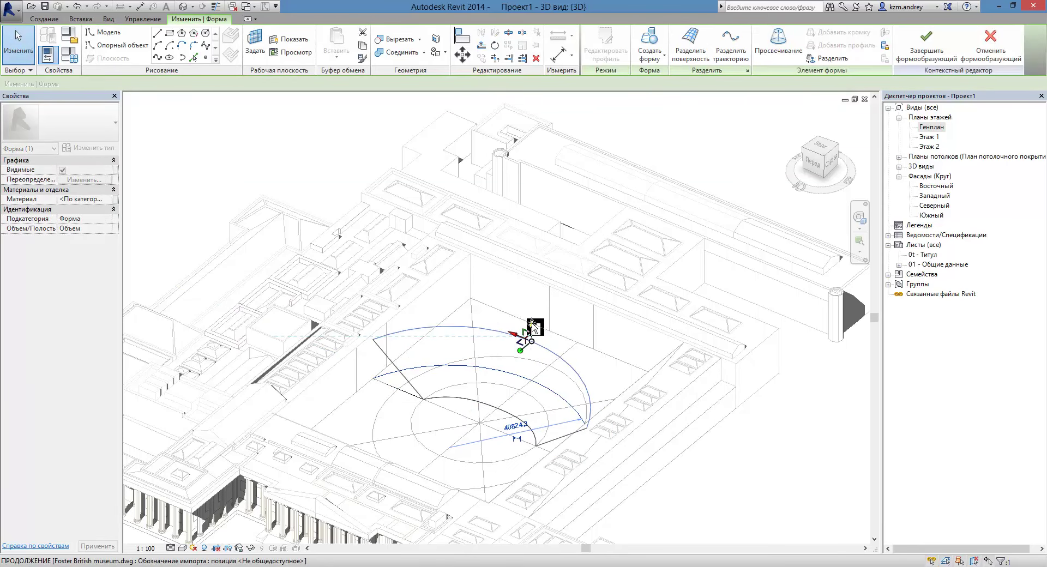
{"action": "mouse_move", "coordinate": [533, 349]}
{"action": "middle_mouse_down", "text": "shift"}
{"action": "mouse_move", "coordinate": [604, 432]}
{"action": "mouse_move", "coordinate": [598, 440]}
{"action": "middle_mouse_up", "text": "shift"}
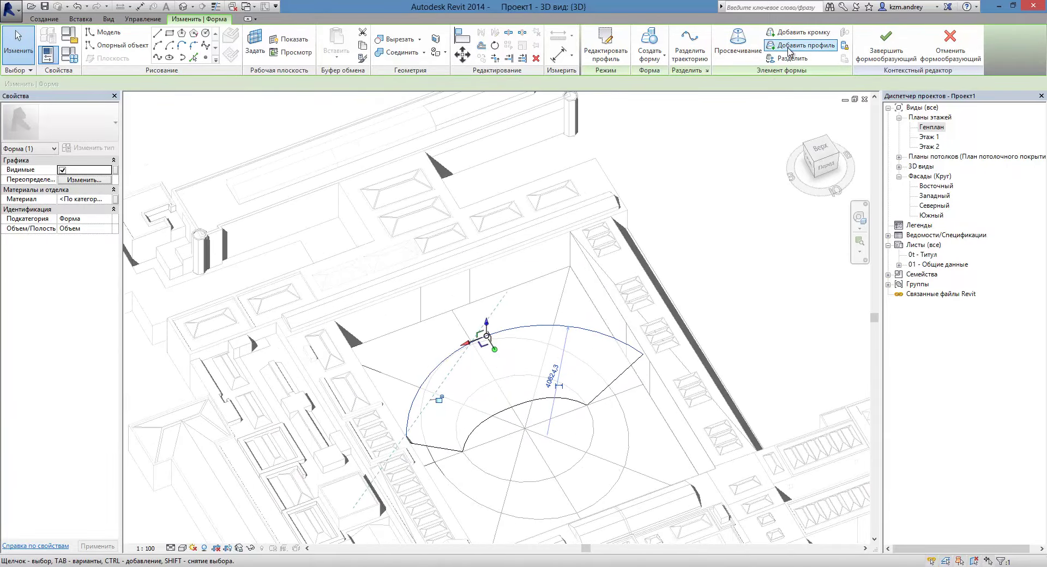
- Add a profile across the form and raise the outer arc edge higher
{"action": "left_click", "coordinate": [789, 48]}
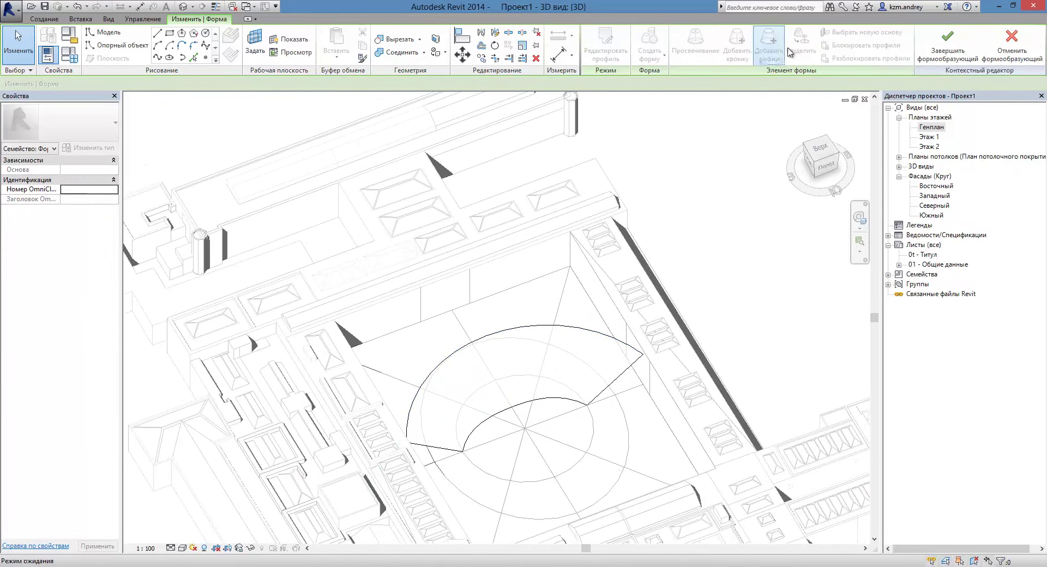
{"action": "left_click", "coordinate": [626, 373]}
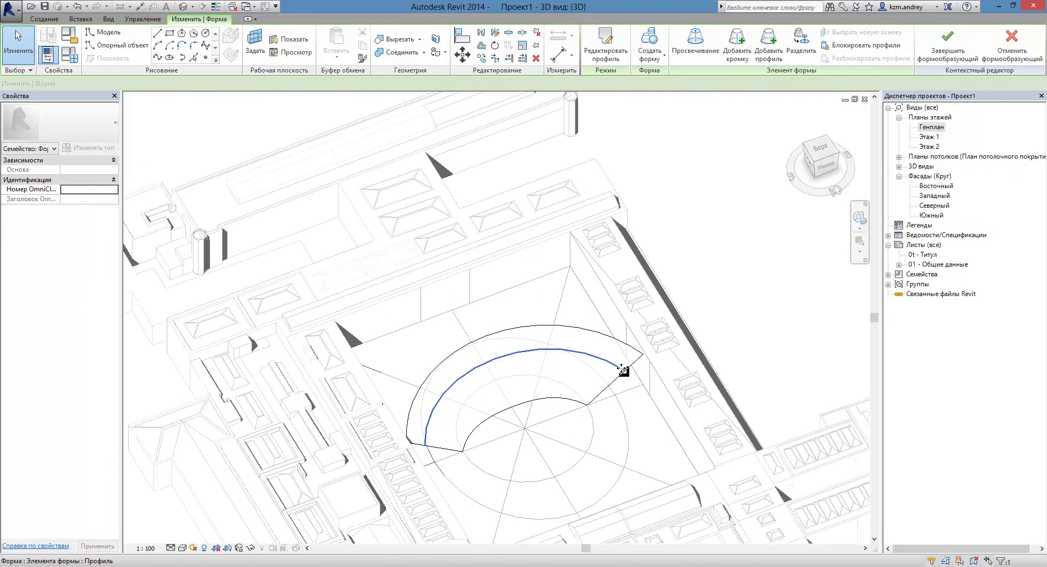
{"action": "key", "text": "Escape"}
{"action": "left_click", "coordinate": [504, 361]}
{"action": "middle_click_drag", "start_coordinate": [491, 343], "coordinate": [527, 359], "text": "shift"}
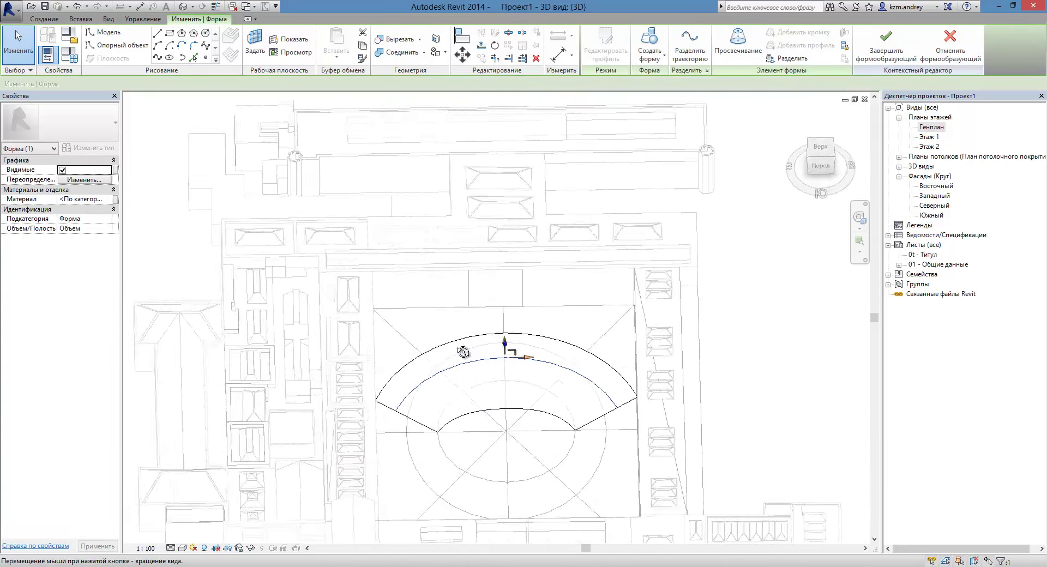
{"action": "left_click_drag", "start_coordinate": [525, 359], "coordinate": [521, 311]}
{"action": "mouse_move", "coordinate": [520, 311]}
{"action": "middle_mouse_down", "text": "shift"}
{"action": "mouse_move", "coordinate": [661, 344]}
{"action": "mouse_move", "coordinate": [299, 407]}
{"action": "mouse_move", "coordinate": [285, 374]}
{"action": "mouse_move", "coordinate": [273, 392]}
{"action": "mouse_move", "coordinate": [295, 361]}
{"action": "mouse_move", "coordinate": [304, 374]}
{"action": "mouse_move", "coordinate": [464, 382]}
{"action": "middle_mouse_up", "text": "shift"}
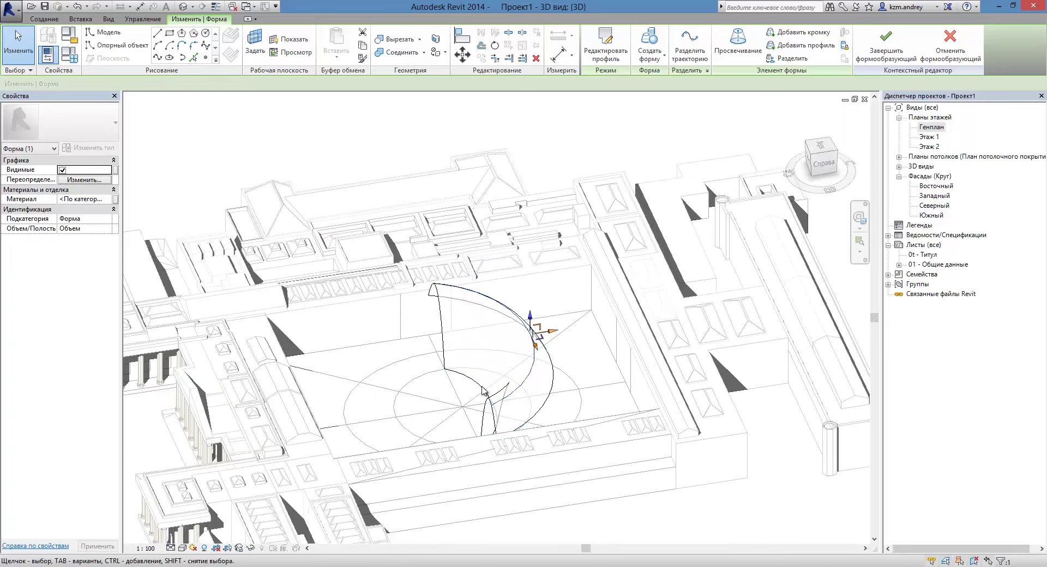
{"action": "mouse_move", "coordinate": [481, 398]}
{"action": "middle_mouse_down", "text": "shift"}
{"action": "mouse_move", "coordinate": [477, 312]}
{"action": "mouse_move", "coordinate": [645, 458]}
{"action": "mouse_move", "coordinate": [678, 354]}
{"action": "middle_mouse_up", "text": "shift"}
- From the ViewCube's Right view, drag the selected edge up to enlarge the arch
{"action": "left_click", "coordinate": [501, 321]}
{"action": "middle_click_drag", "start_coordinate": [464, 417], "coordinate": [625, 377], "text": "shift"}
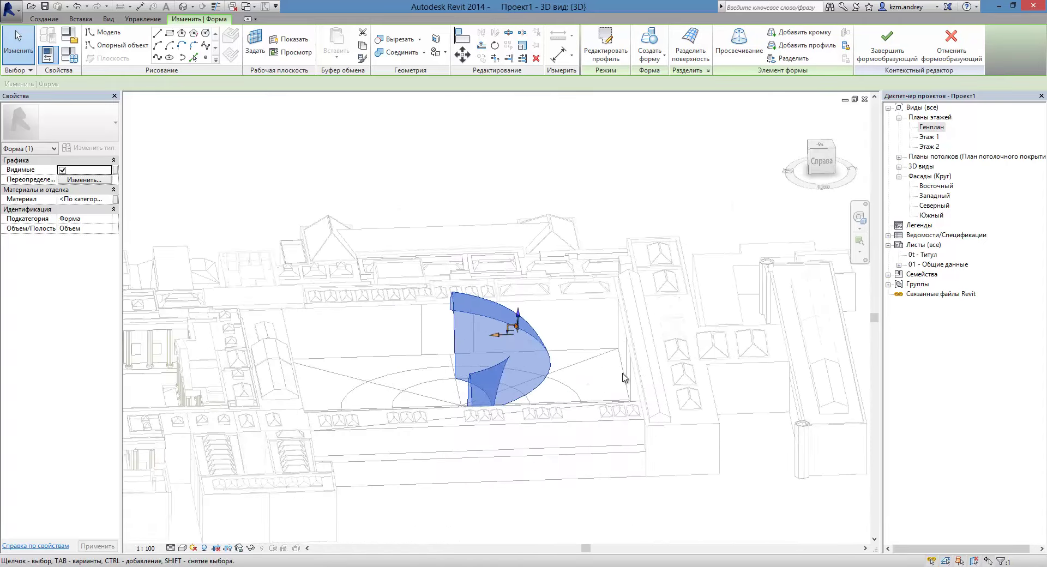
{"action": "left_click", "coordinate": [624, 378]}
{"action": "left_click", "coordinate": [548, 384]}
{"action": "middle_click_drag", "start_coordinate": [548, 383], "coordinate": [600, 327], "text": "shift"}
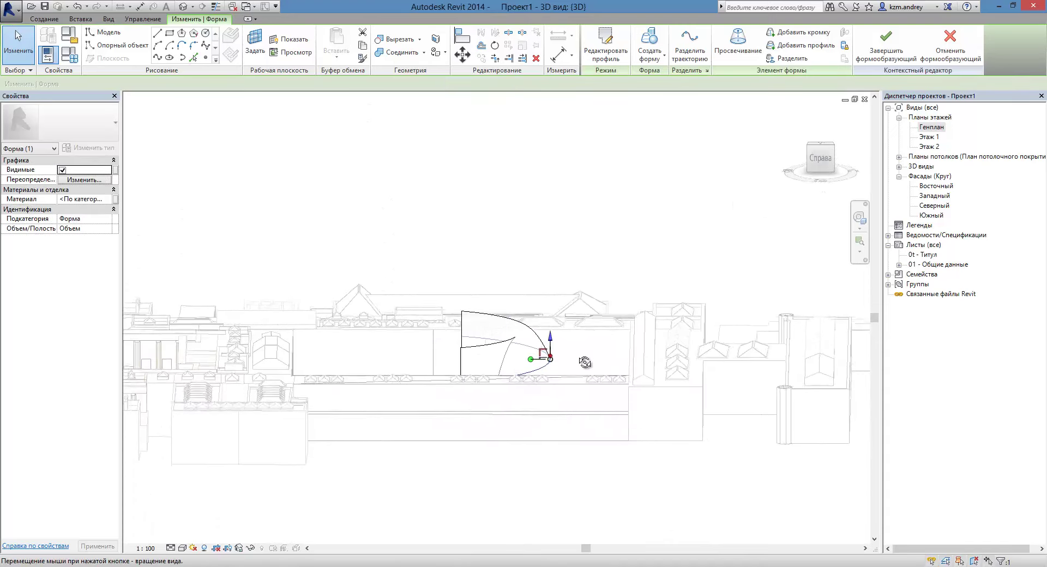
{"action": "left_click", "coordinate": [819, 161]}
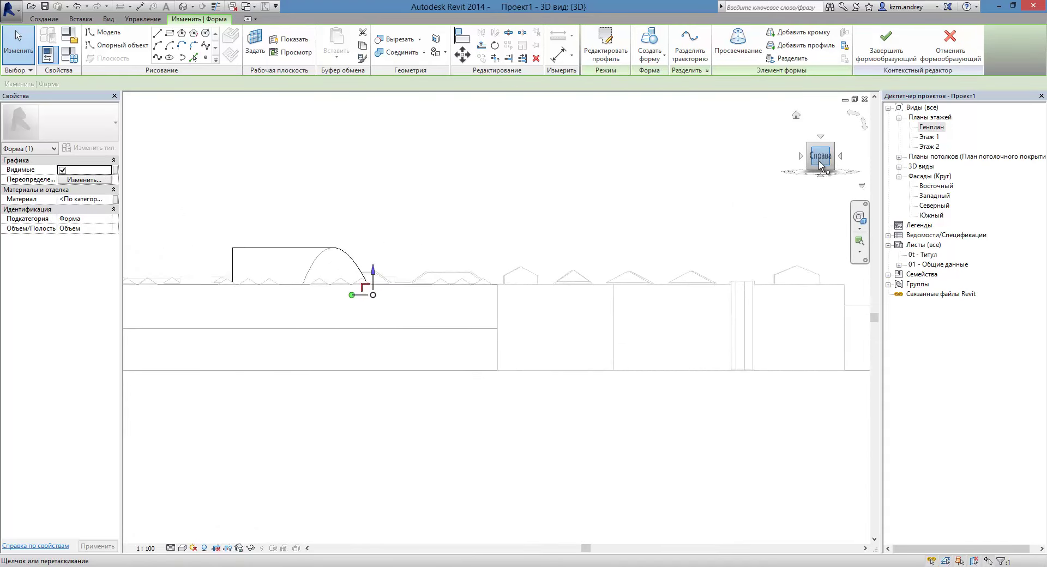
{"action": "mouse_move", "coordinate": [554, 296]}
{"action": "left_mouse_down"}
{"action": "mouse_move", "coordinate": [540, 266]}
{"action": "mouse_move", "coordinate": [480, 245]}
{"action": "left_mouse_up"}
{"action": "scroll", "coordinate": [546, 279], "scroll_direction": "up", "scroll_amount": 3}
{"action": "scroll", "coordinate": [482, 280], "scroll_direction": "up", "scroll_amount": 3}
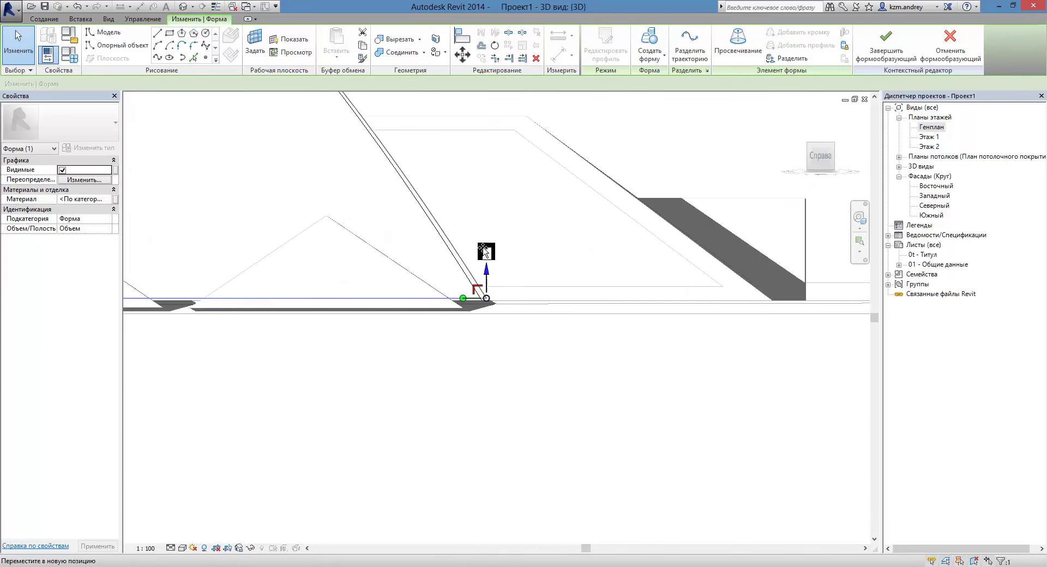
- Try moving the edge with MV, cancel it, and open the Южный south elevation
{"action": "key", "text": "m"}
{"action": "key", "text": "v"}
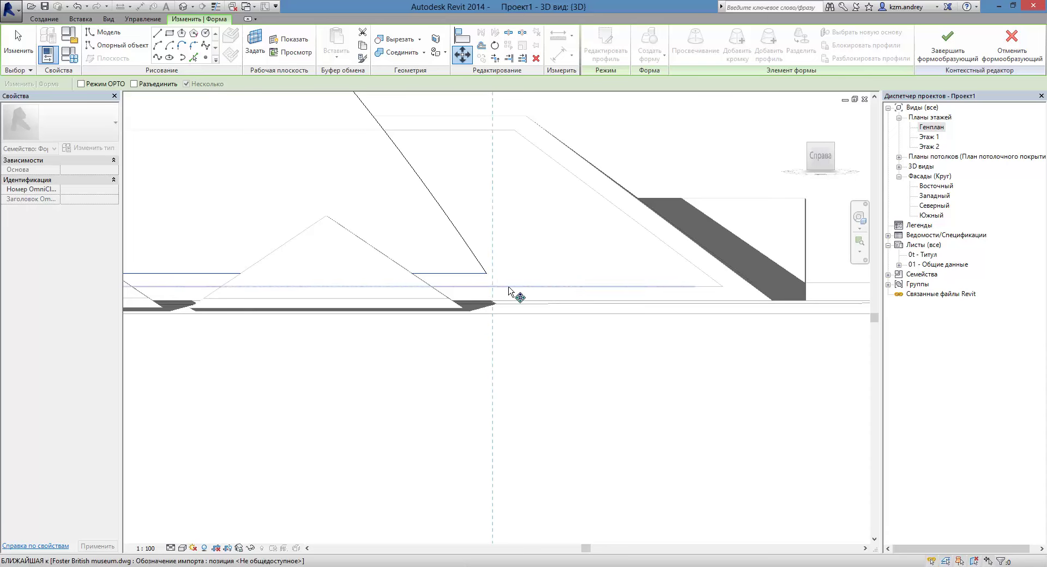
{"action": "scroll", "coordinate": [518, 311], "scroll_direction": "down", "scroll_amount": 4}
{"action": "scroll", "coordinate": [548, 303], "scroll_direction": "down", "scroll_amount": 3}
{"action": "key", "text": "Escape"}
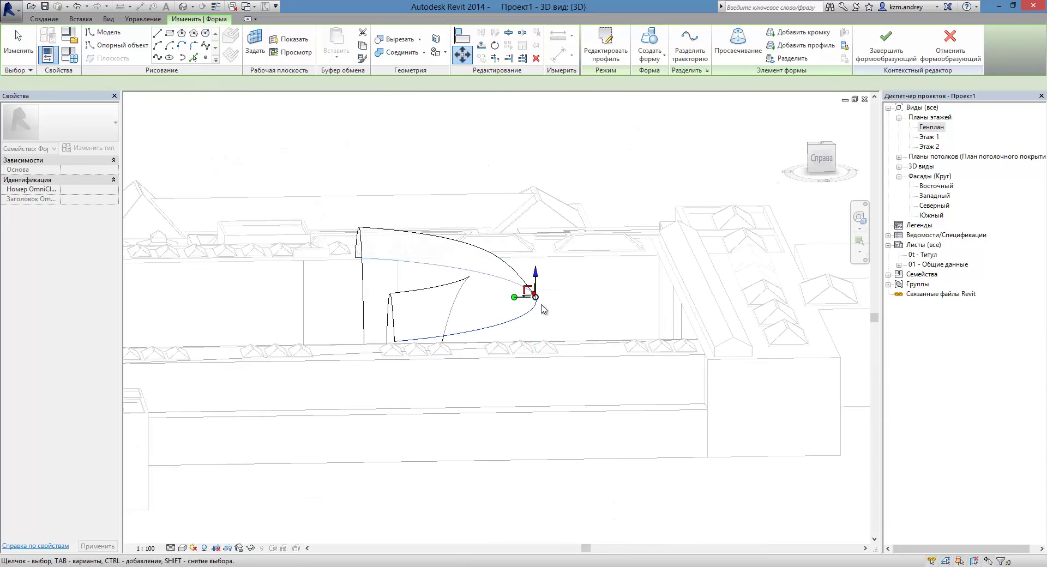
{"action": "left_click", "coordinate": [536, 299]}
{"action": "mouse_move", "coordinate": [536, 299]}
{"action": "middle_mouse_down", "text": "shift"}
{"action": "mouse_move", "coordinate": [571, 322]}
{"action": "mouse_move", "coordinate": [570, 336]}
{"action": "middle_mouse_up", "text": "shift"}
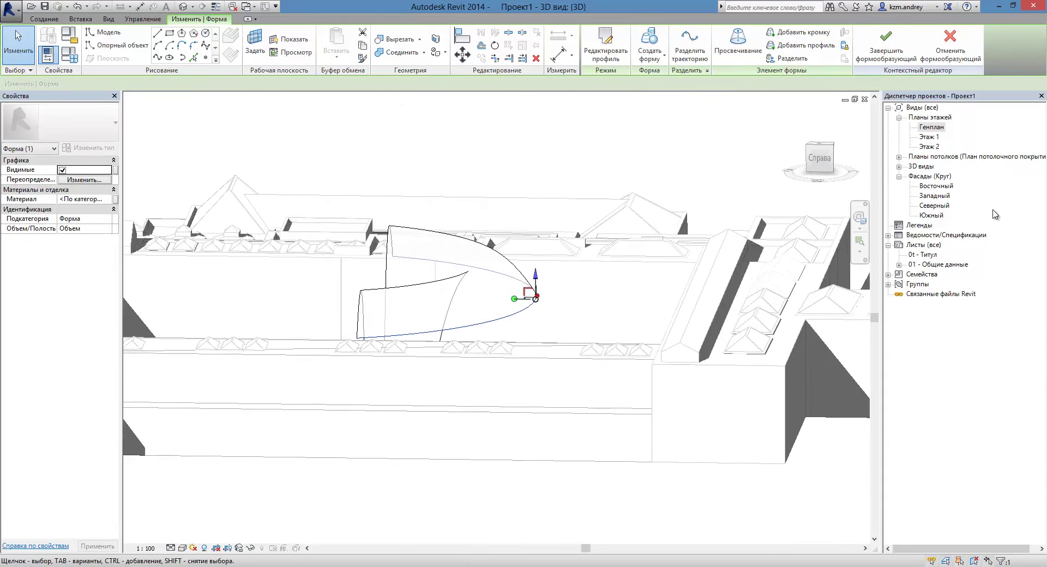
{"action": "double_click", "coordinate": [932, 215]}
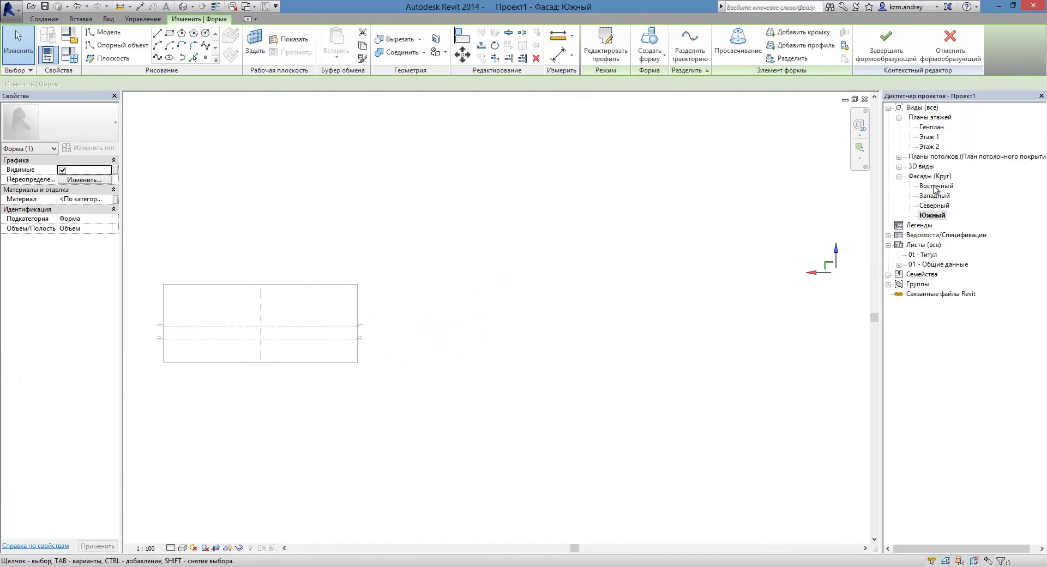
- Check the form in the West and East elevations, then finish the Оболочка mass without saving
{"action": "double_click", "coordinate": [935, 195]}
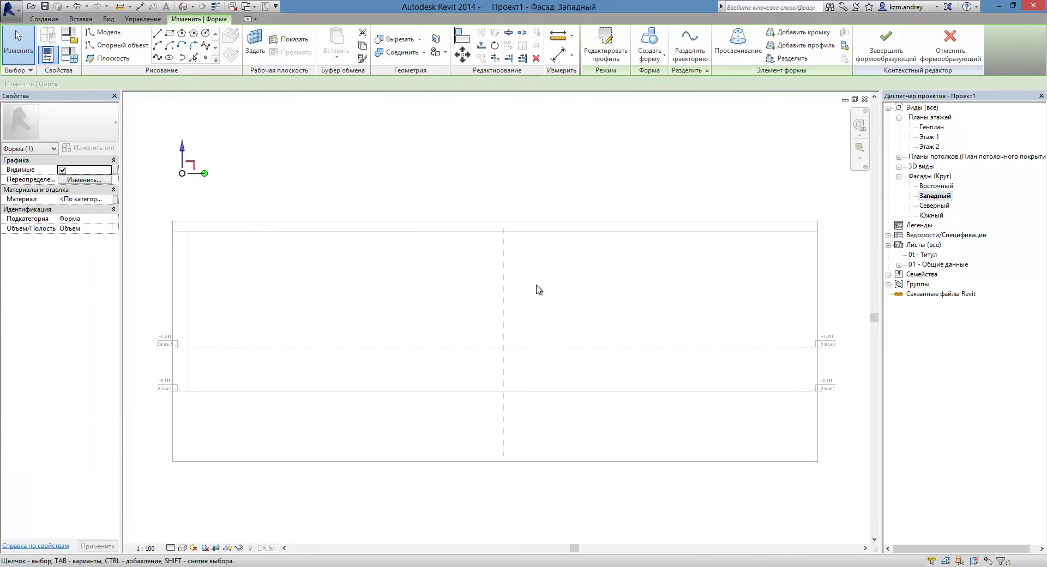
{"action": "double_click", "coordinate": [937, 186]}
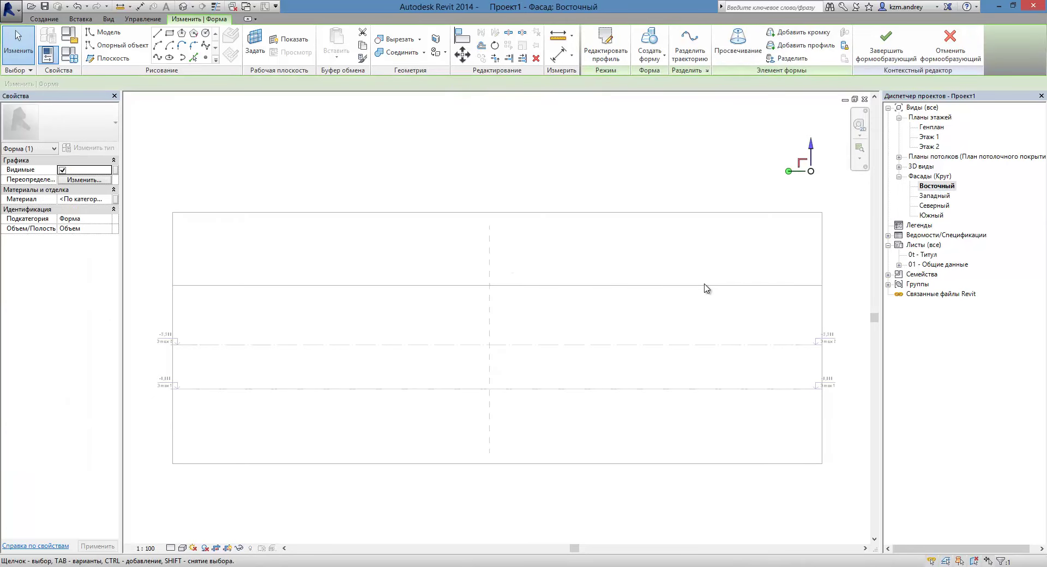
{"action": "scroll", "coordinate": [829, 224], "scroll_direction": "down", "scroll_amount": 2}
{"action": "middle_click_drag", "start_coordinate": [829, 224], "coordinate": [736, 267]}
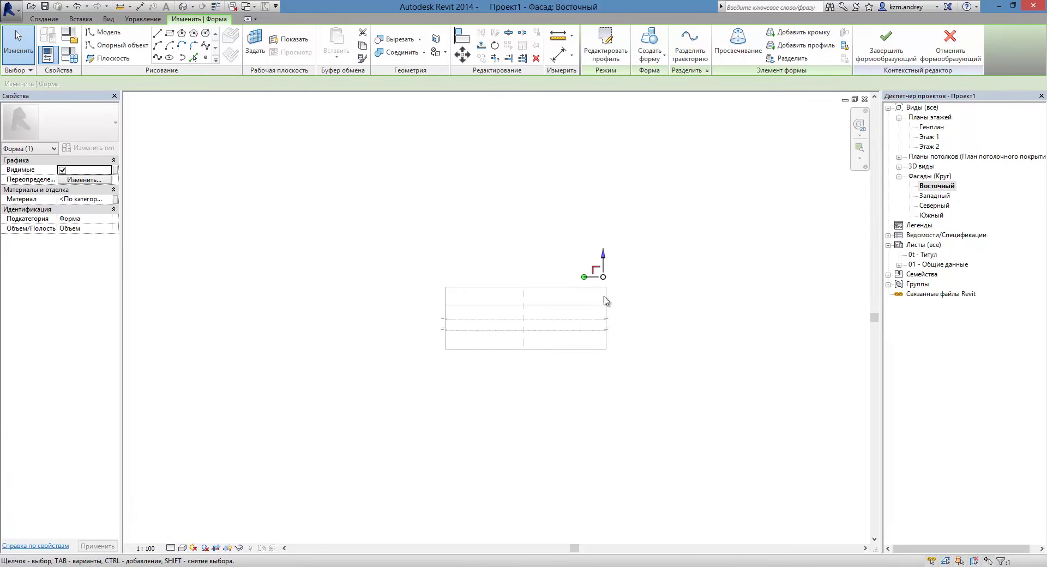
{"action": "left_click", "coordinate": [880, 53]}
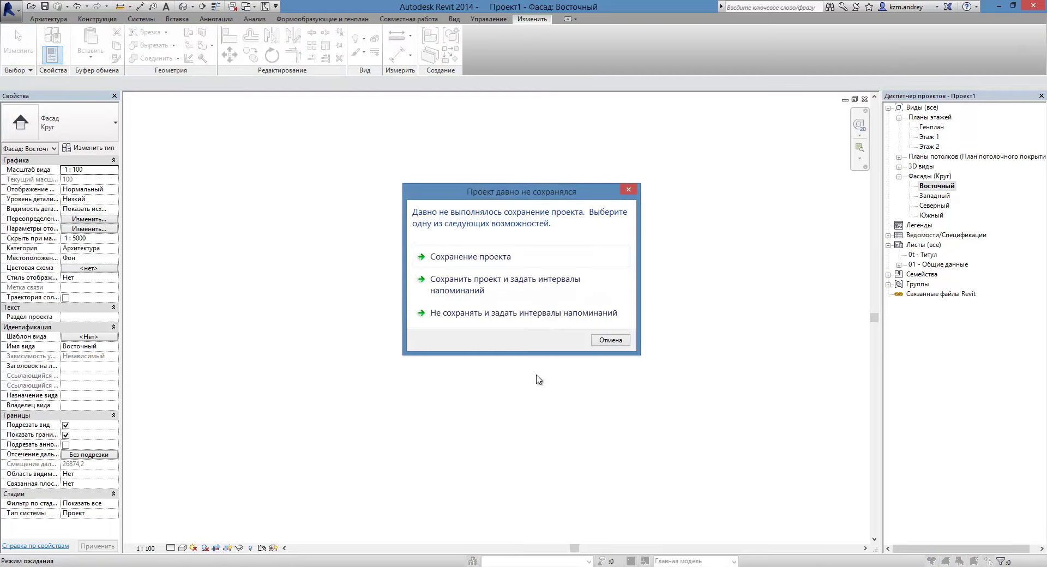
{"action": "left_click", "coordinate": [609, 341]}
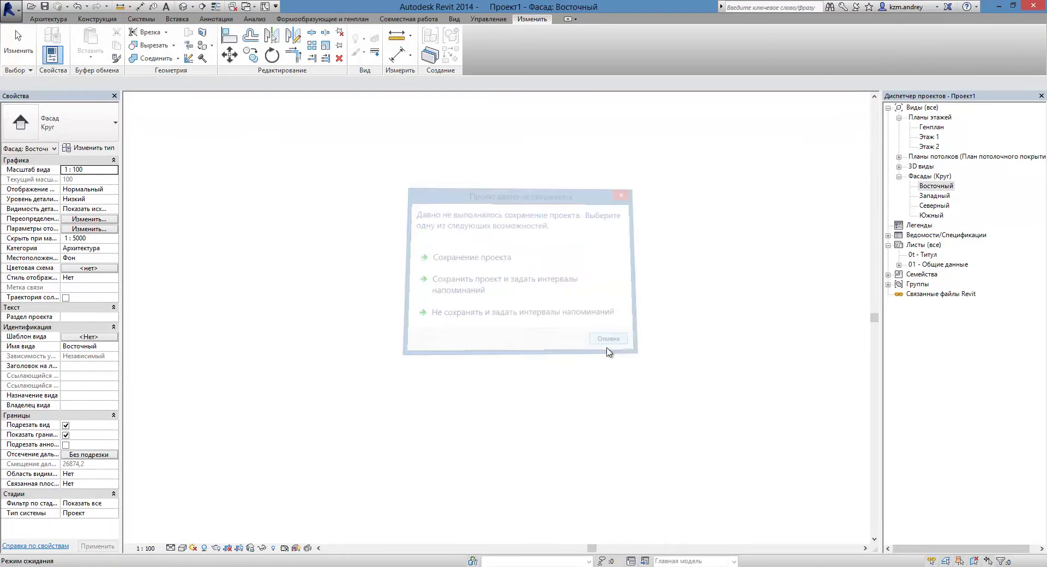
- Open the default 3D view with 3D and orbit to an isometric angle
{"action": "key", "text": "3"}
{"action": "key", "text": "d"}
{"action": "mouse_move", "coordinate": [415, 382]}
{"action": "middle_mouse_down", "text": "shift"}
{"action": "mouse_move", "coordinate": [482, 383]}
{"action": "mouse_move", "coordinate": [600, 353]}
{"action": "middle_mouse_up", "text": "shift"}
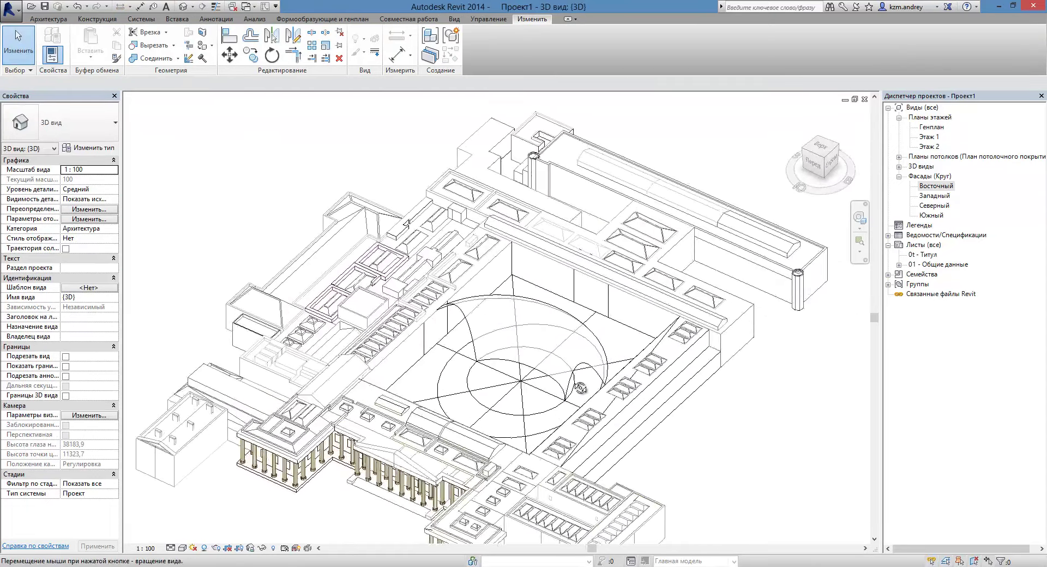
- Draw a section line across the museum site on Генплан and go to its view
{"action": "double_click", "coordinate": [932, 127]}
{"action": "scroll", "coordinate": [689, 285], "scroll_direction": "down", "scroll_amount": 5}
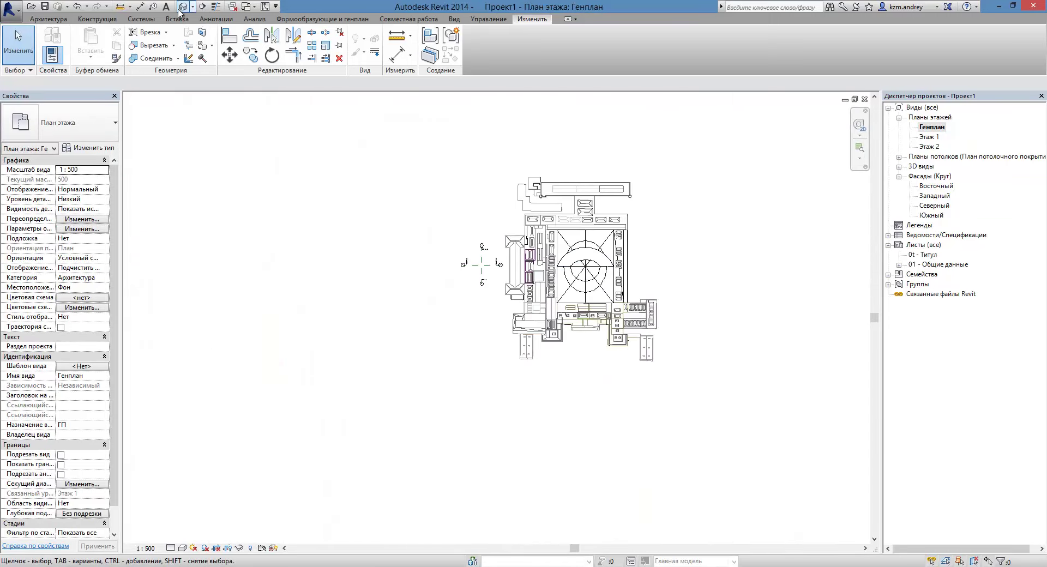
{"action": "left_click", "coordinate": [584, 168]}
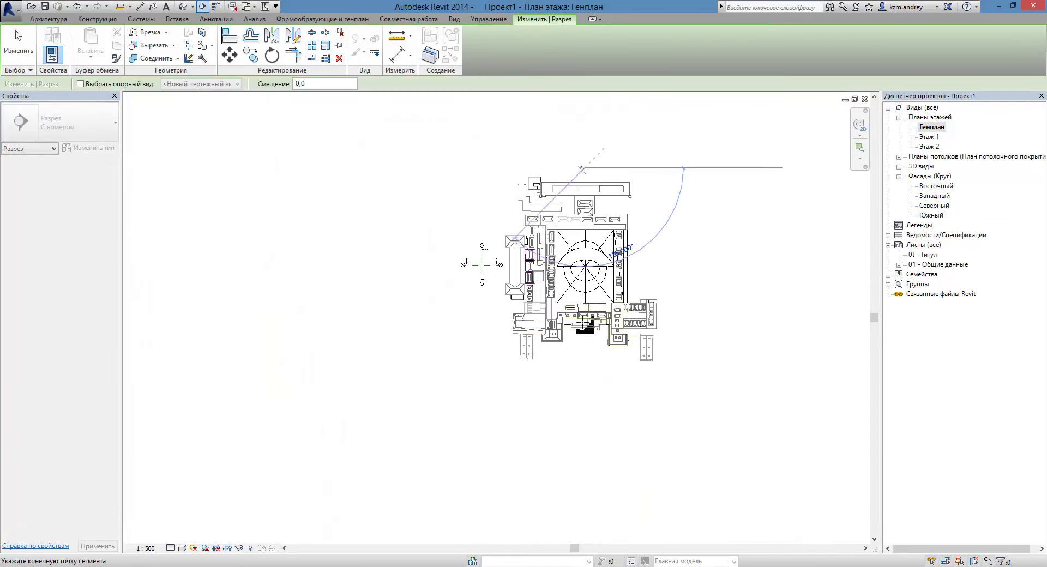
{"action": "left_click", "coordinate": [583, 377]}
{"action": "scroll", "coordinate": [588, 282], "scroll_direction": "up", "scroll_amount": 2}
{"action": "scroll", "coordinate": [588, 283], "scroll_direction": "up", "scroll_amount": 2}
{"action": "right_click", "coordinate": [586, 298]}
{"action": "left_click", "coordinate": [623, 81]}
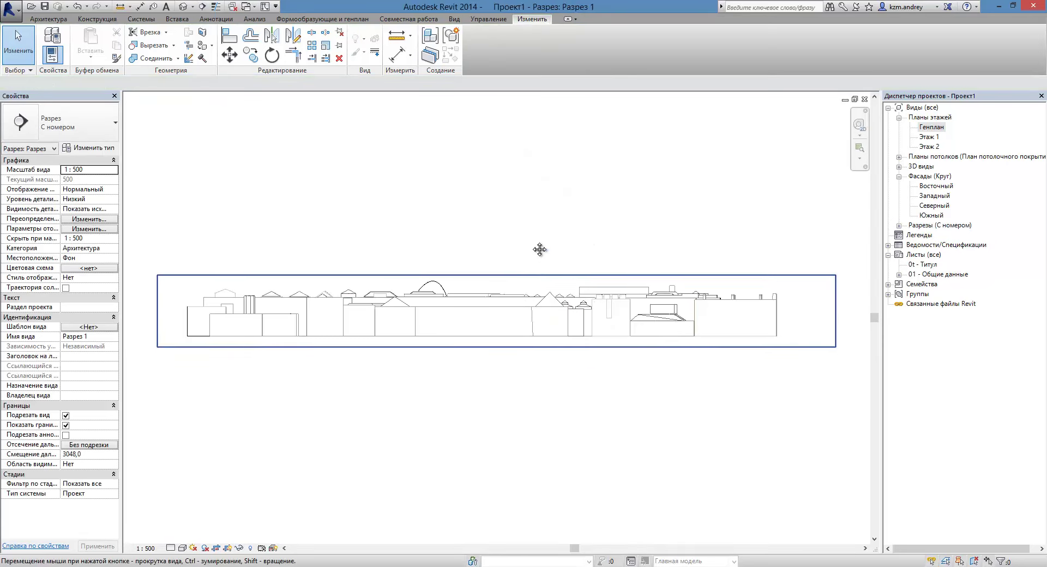
- Extend the Разрез 1 crop region's bottom edge downward and select the roof mass
{"action": "scroll", "coordinate": [540, 250], "scroll_direction": "down", "scroll_amount": 1}
{"action": "left_click", "coordinate": [531, 244]}
{"action": "left_click_drag", "start_coordinate": [520, 150], "coordinate": [519, 149]}
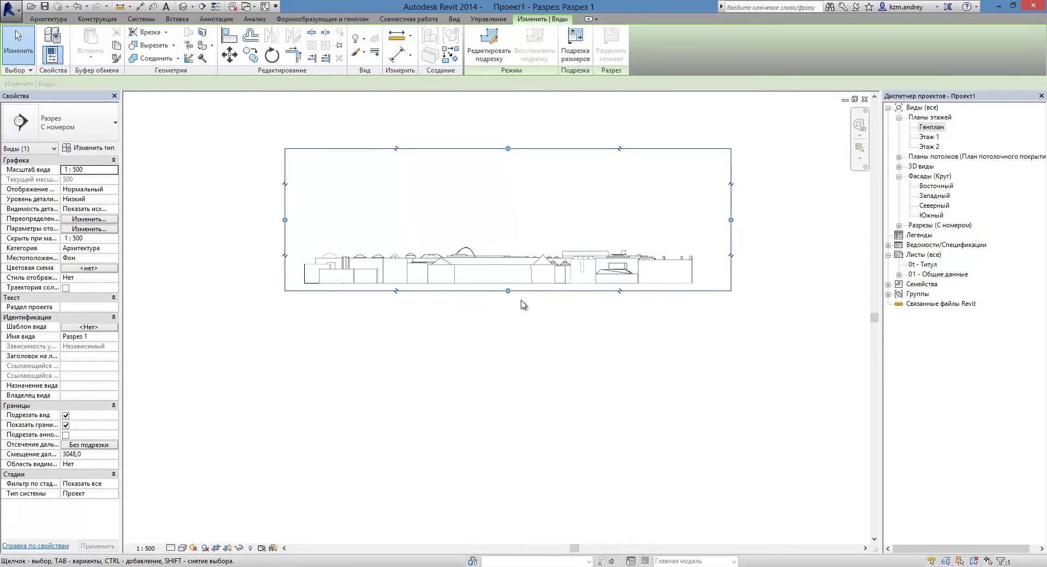
{"action": "left_click_drag", "start_coordinate": [508, 290], "coordinate": [508, 369]}
{"action": "scroll", "coordinate": [476, 266], "scroll_direction": "up", "scroll_amount": 5}
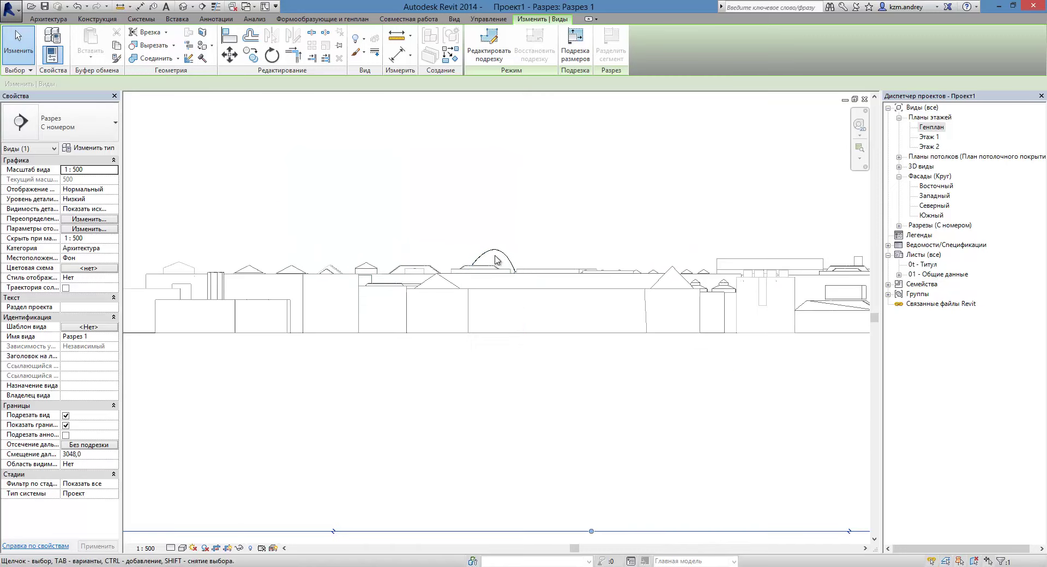
{"action": "left_click", "coordinate": [478, 258]}
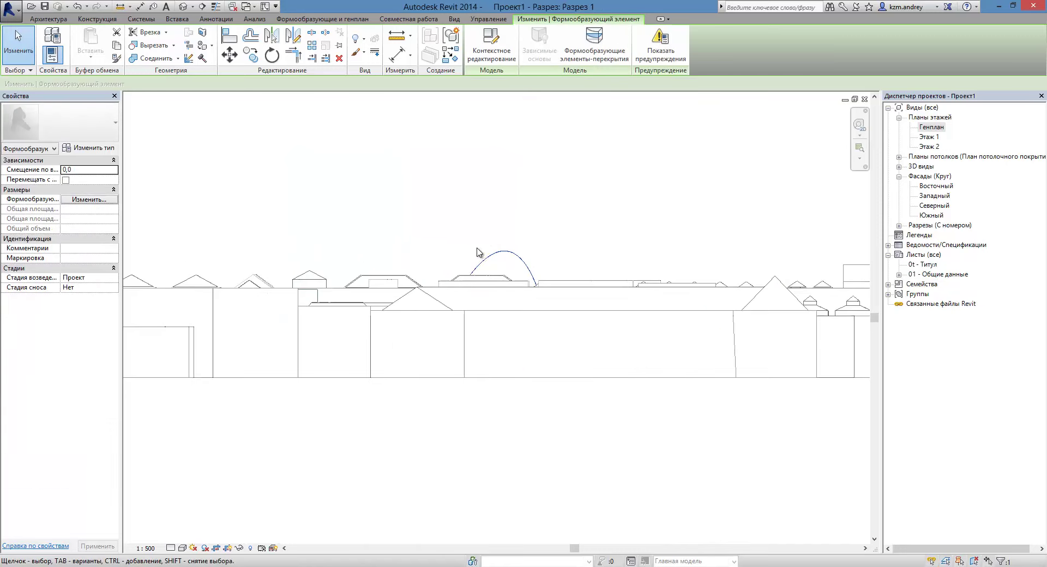
- Edit the Оболочка mass in place and select its arc curve in the 3D view
{"action": "left_click", "coordinate": [485, 56]}
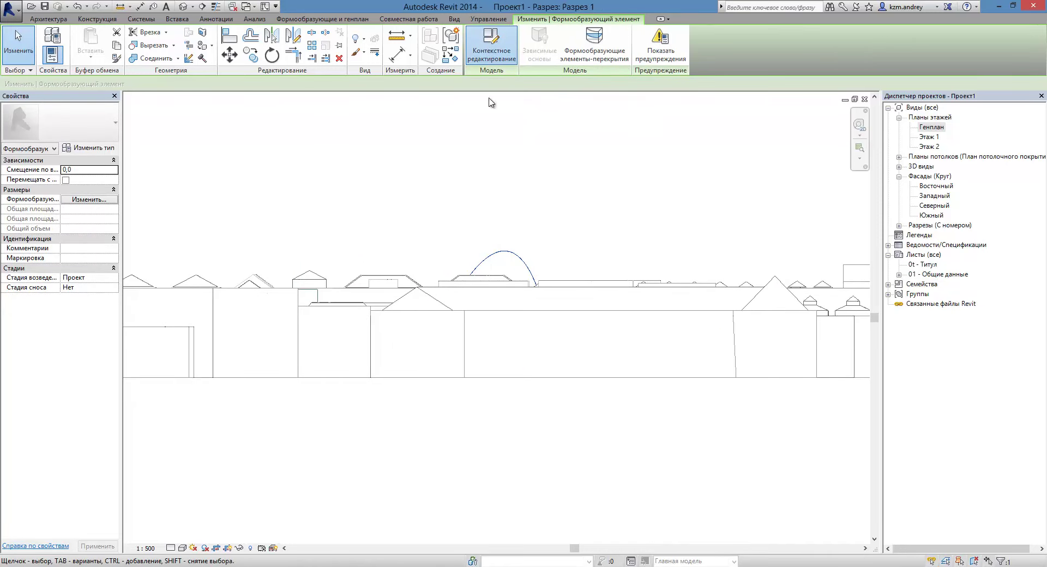
{"action": "left_click", "coordinate": [475, 275]}
{"action": "scroll", "coordinate": [477, 296], "scroll_direction": "up", "scroll_amount": 3}
{"action": "left_click", "coordinate": [183, 6]}
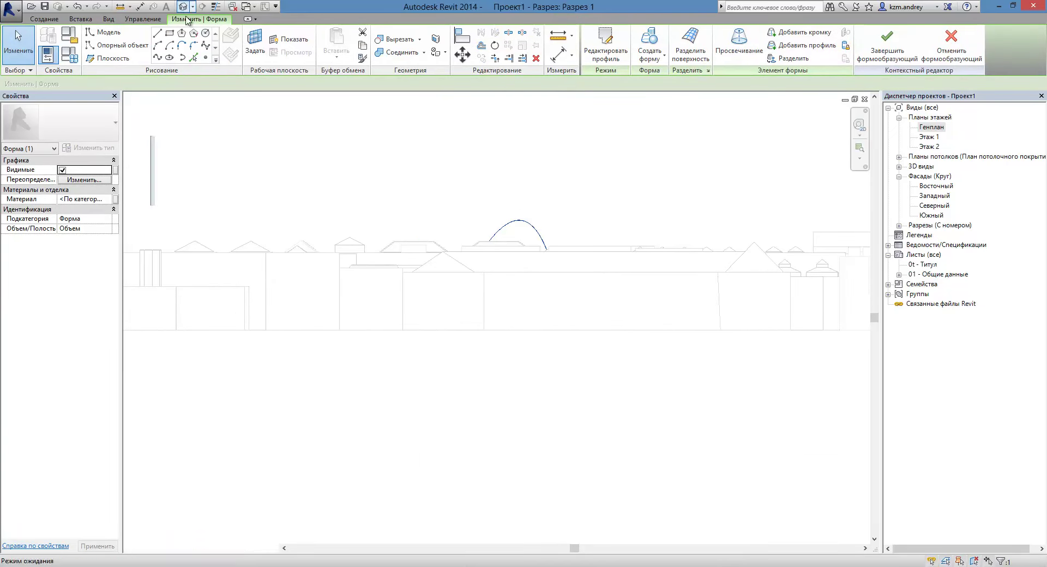
{"action": "middle_click_drag", "start_coordinate": [467, 297], "coordinate": [466, 271], "text": "shift"}
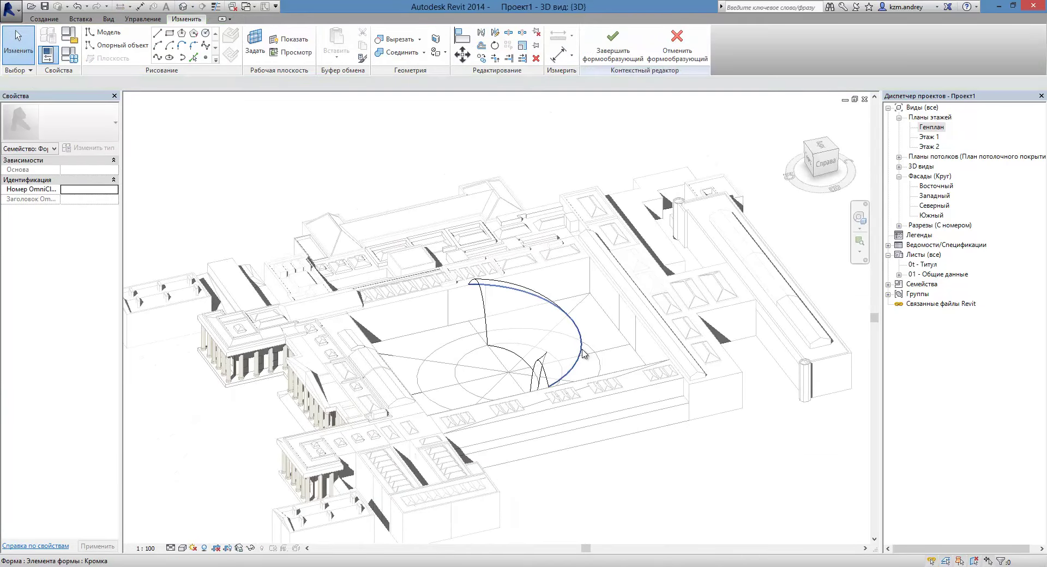
{"action": "left_click", "coordinate": [571, 317]}
- In the Разрез 1 section, cancel a Move and drag the arc form down vertically
{"action": "left_click", "coordinate": [899, 225]}
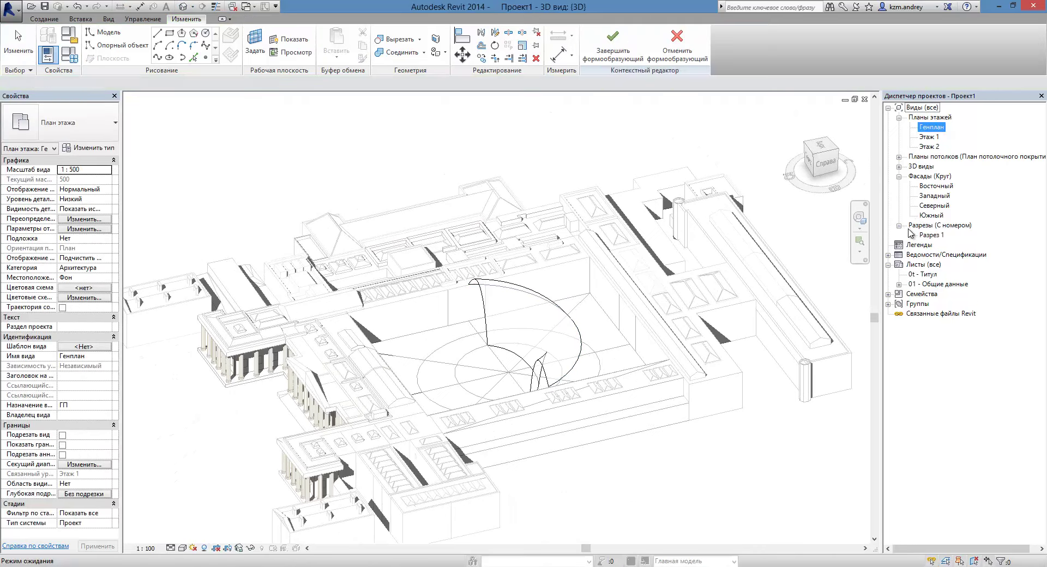
{"action": "double_click", "coordinate": [918, 237]}
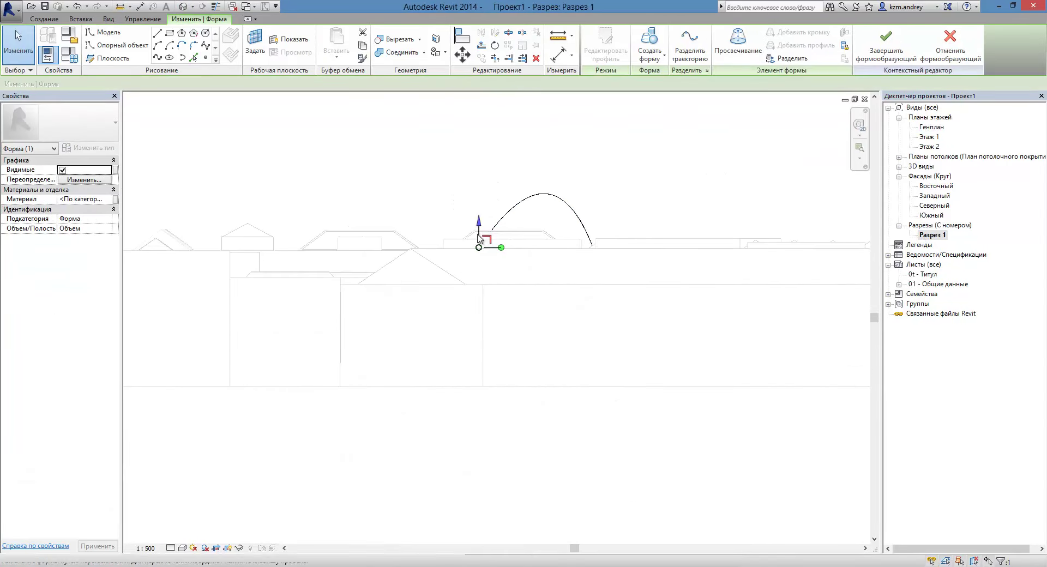
{"action": "left_click_drag", "start_coordinate": [478, 228], "coordinate": [478, 216]}
{"action": "key", "text": "m"}
{"action": "key", "text": "v"}
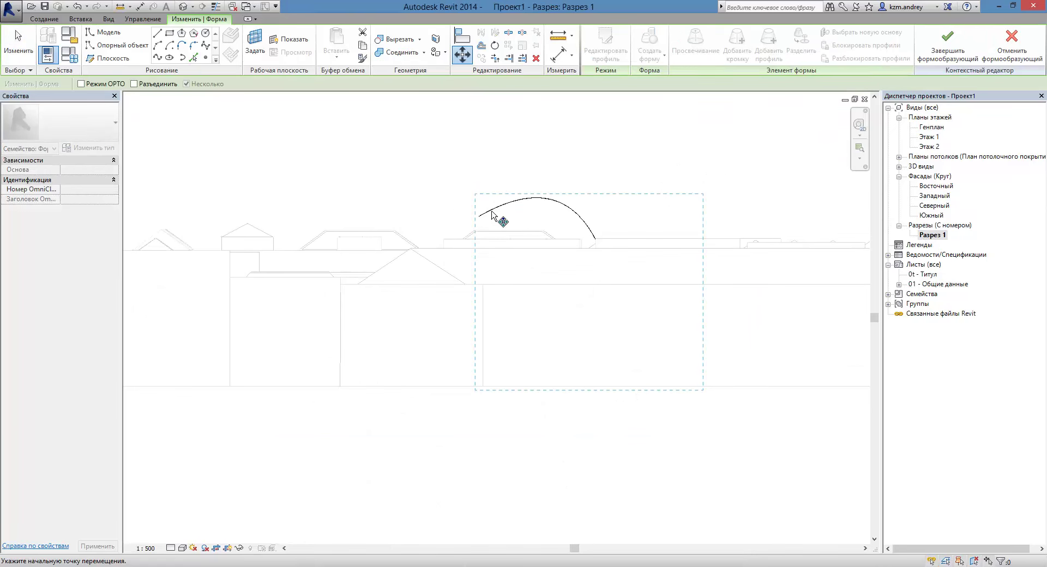
{"action": "key", "text": "Escape"}
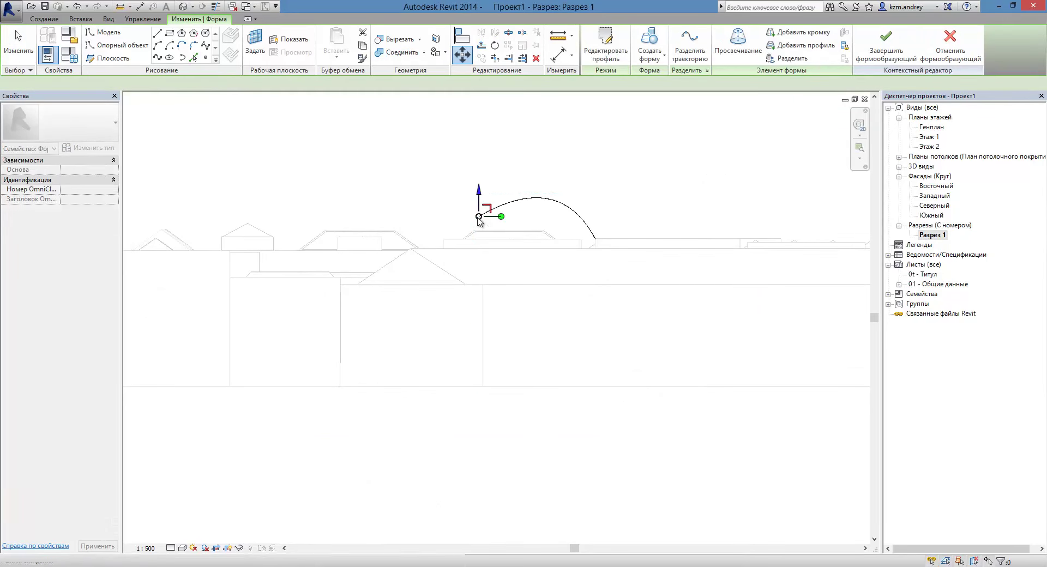
{"action": "left_click_drag", "start_coordinate": [478, 195], "coordinate": [482, 225]}
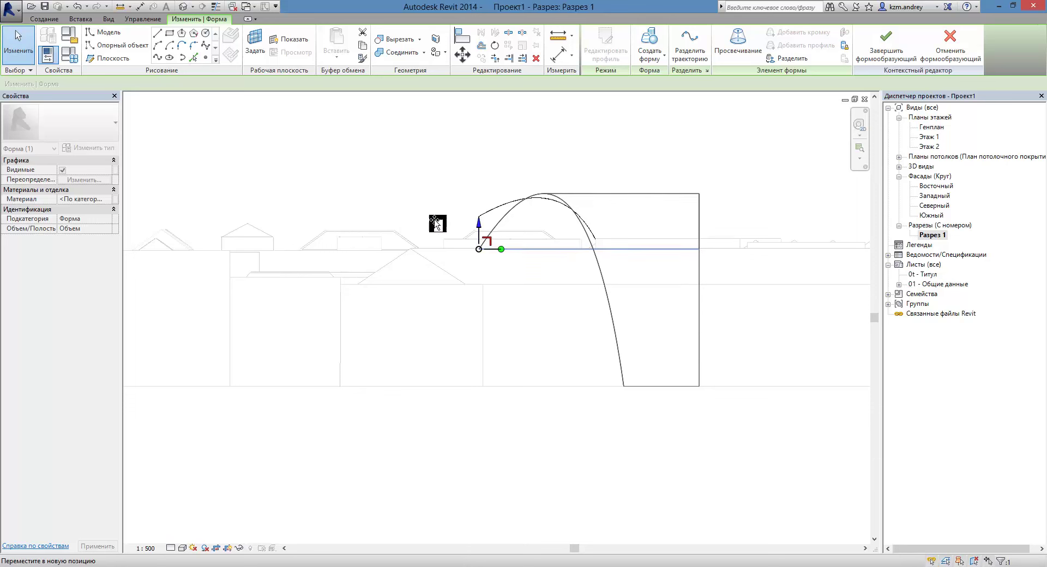
{"action": "left_click_drag", "start_coordinate": [483, 223], "coordinate": [433, 225]}
{"action": "scroll", "coordinate": [531, 231], "scroll_direction": "down", "scroll_amount": 2}
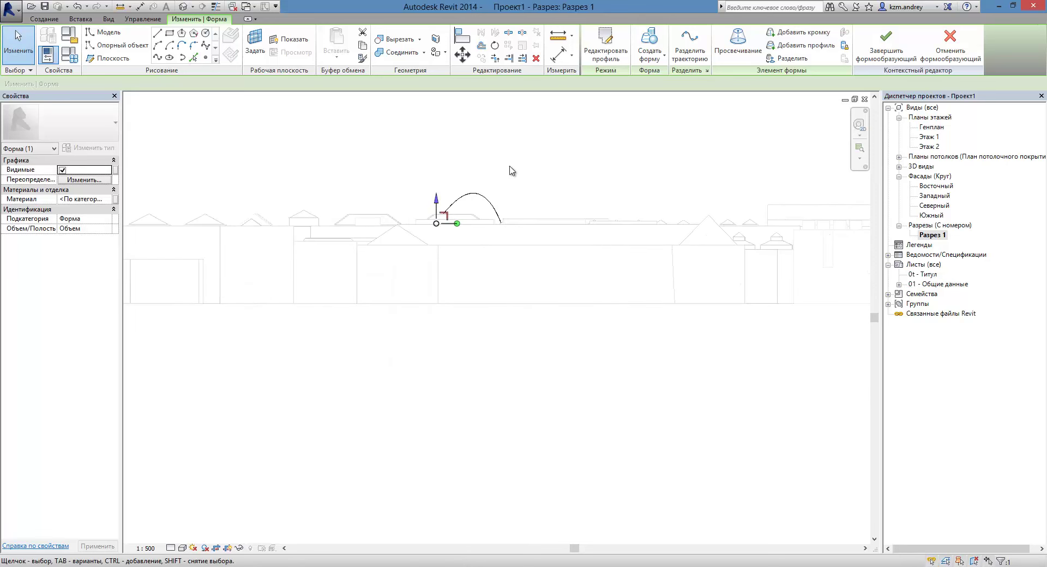
{"action": "middle_click_drag", "start_coordinate": [480, 210], "coordinate": [485, 200]}
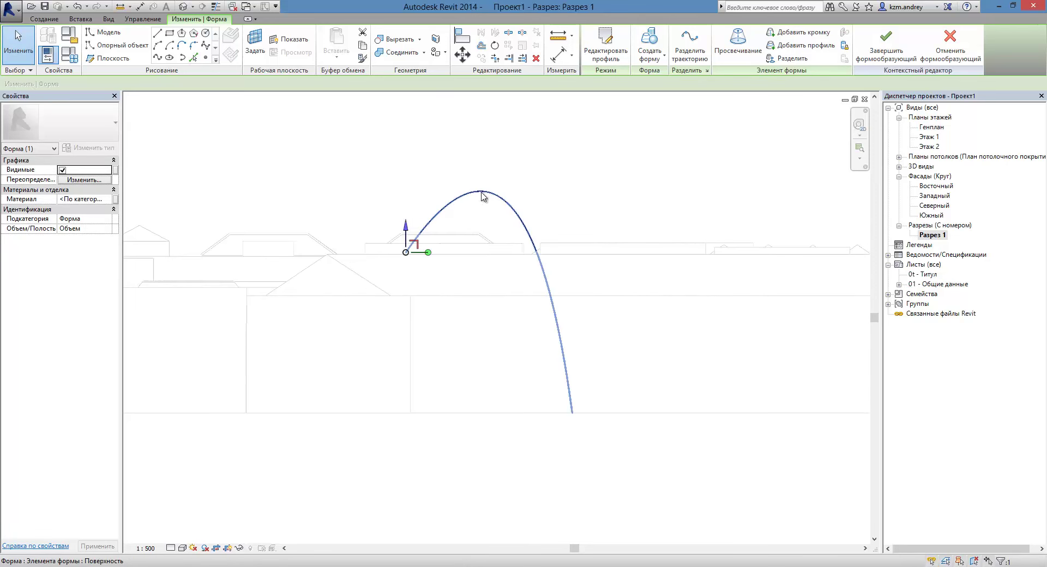
{"action": "scroll", "coordinate": [484, 201], "scroll_direction": "down", "scroll_amount": 2}
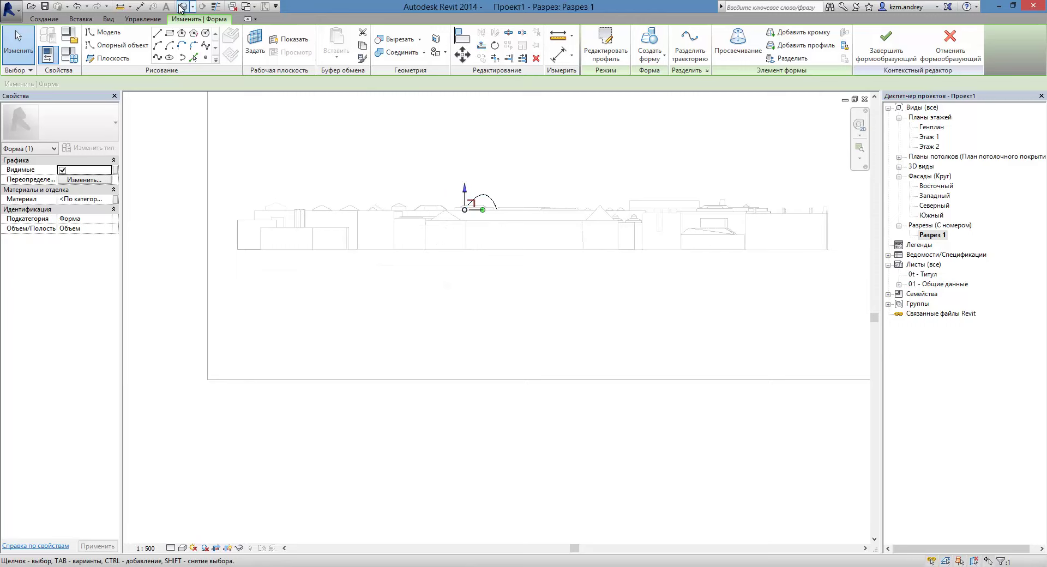
- In the 3D view, select the arc form and raise its profile point upward
{"action": "left_click", "coordinate": [185, 7]}
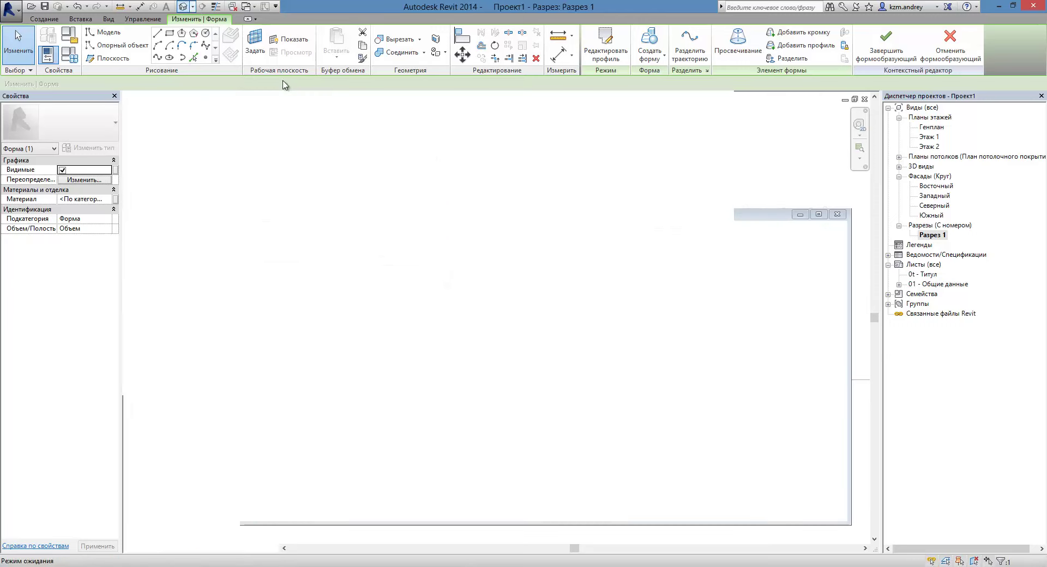
{"action": "left_click", "coordinate": [528, 360]}
{"action": "middle_click_drag", "start_coordinate": [528, 360], "coordinate": [534, 357], "text": "shift"}
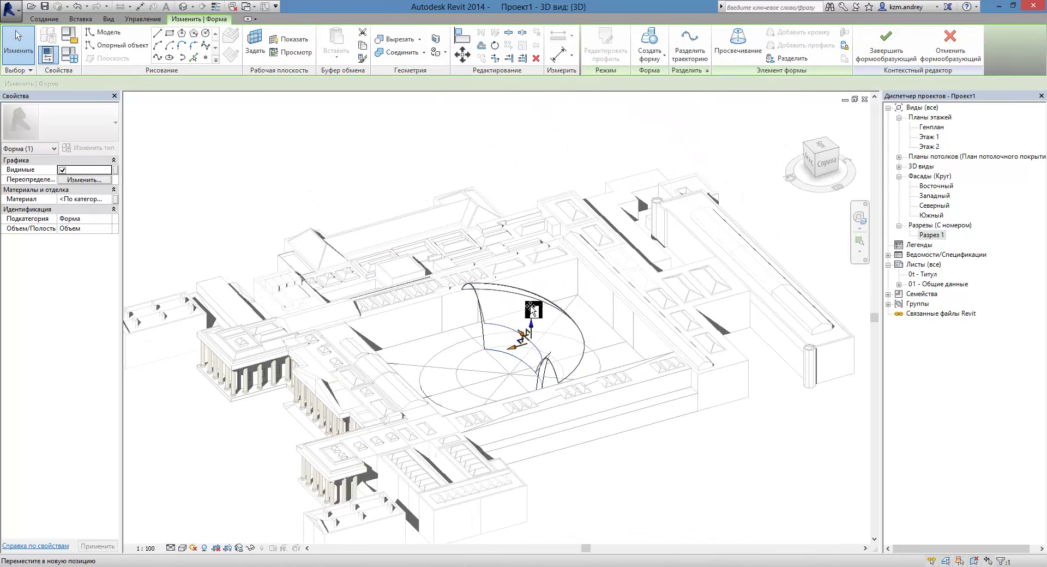
{"action": "left_click_drag", "start_coordinate": [535, 358], "coordinate": [532, 324]}
- Try aligning the profile curve to a vertex with Align, then discard the error
{"action": "left_click", "coordinate": [462, 35]}
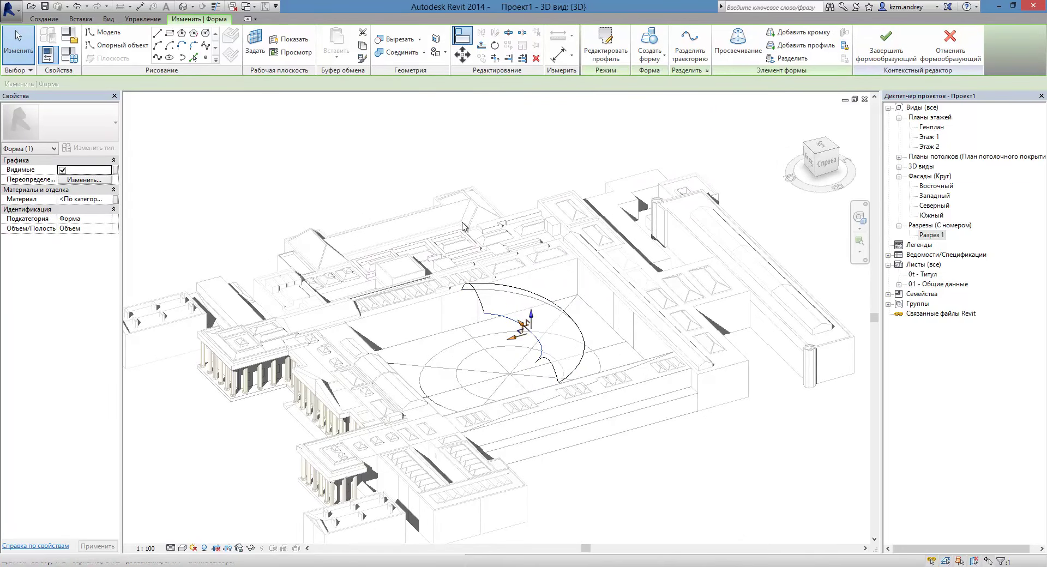
{"action": "left_click", "coordinate": [463, 289]}
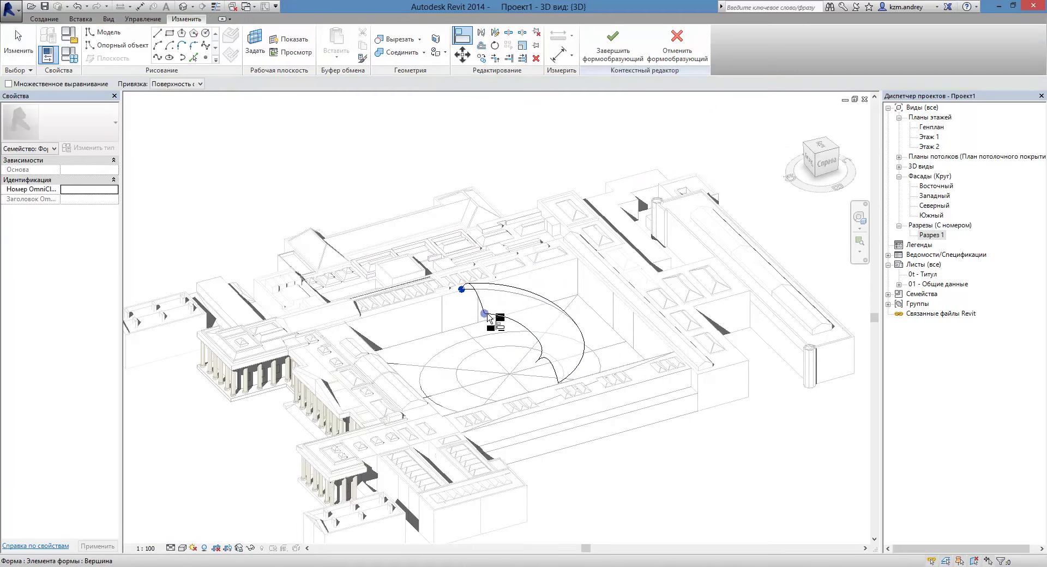
{"action": "left_click", "coordinate": [495, 316]}
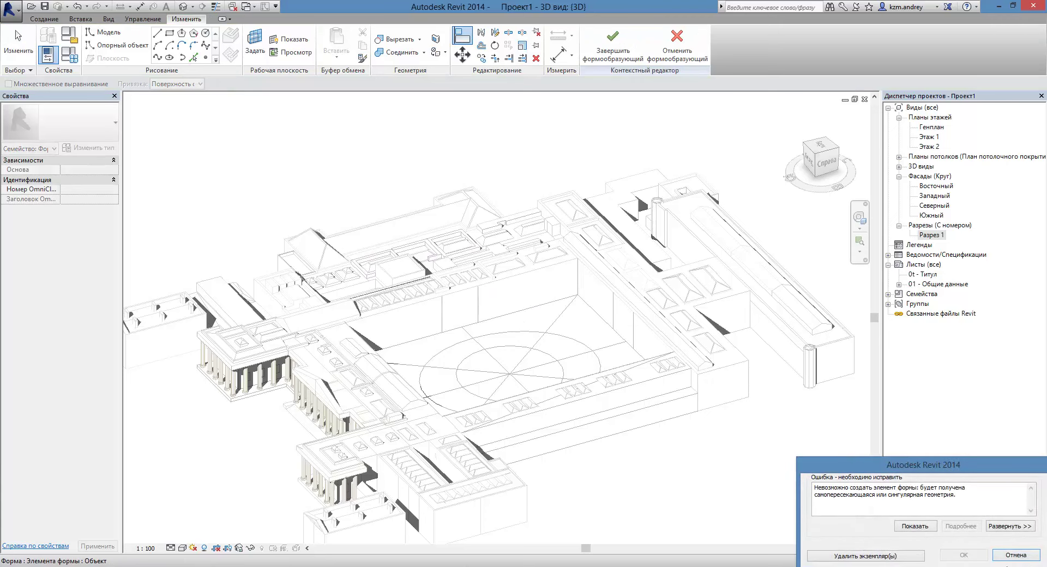
{"action": "left_click", "coordinate": [1016, 555]}
{"action": "key", "text": "Escape"}
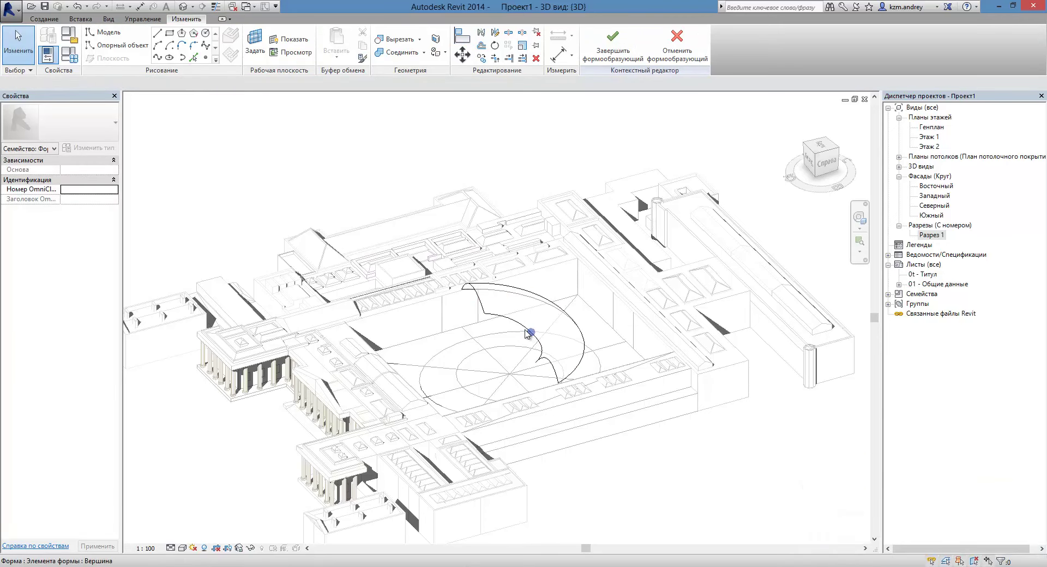
{"action": "left_click", "coordinate": [615, 267]}
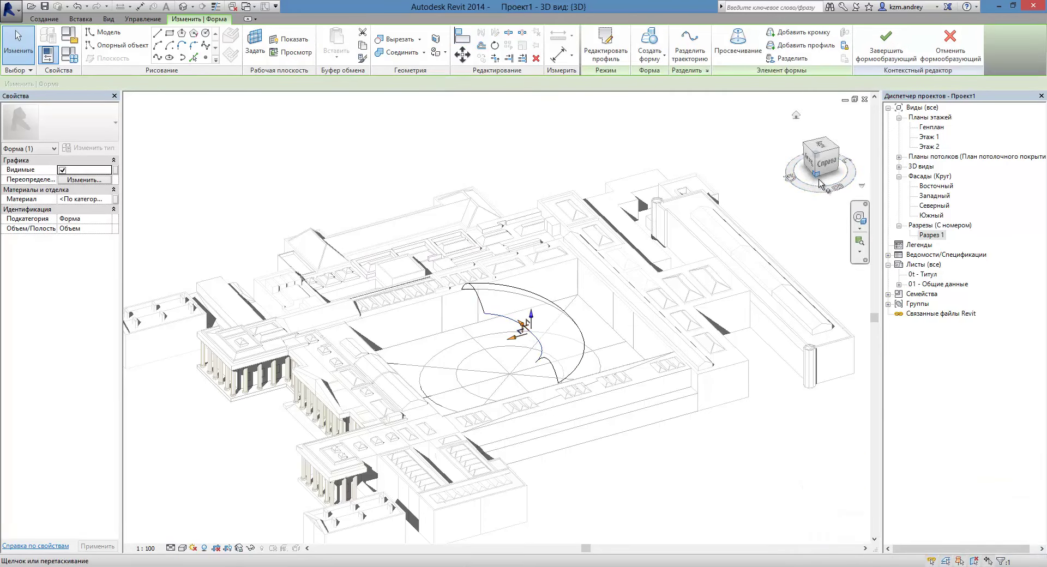
- In Разрез 1, lower an edge of the arch form and switch to Wireframe style
{"action": "double_click", "coordinate": [931, 235]}
{"action": "left_click", "coordinate": [482, 195]}
{"action": "scroll", "coordinate": [560, 218], "scroll_direction": "up", "scroll_amount": 5}
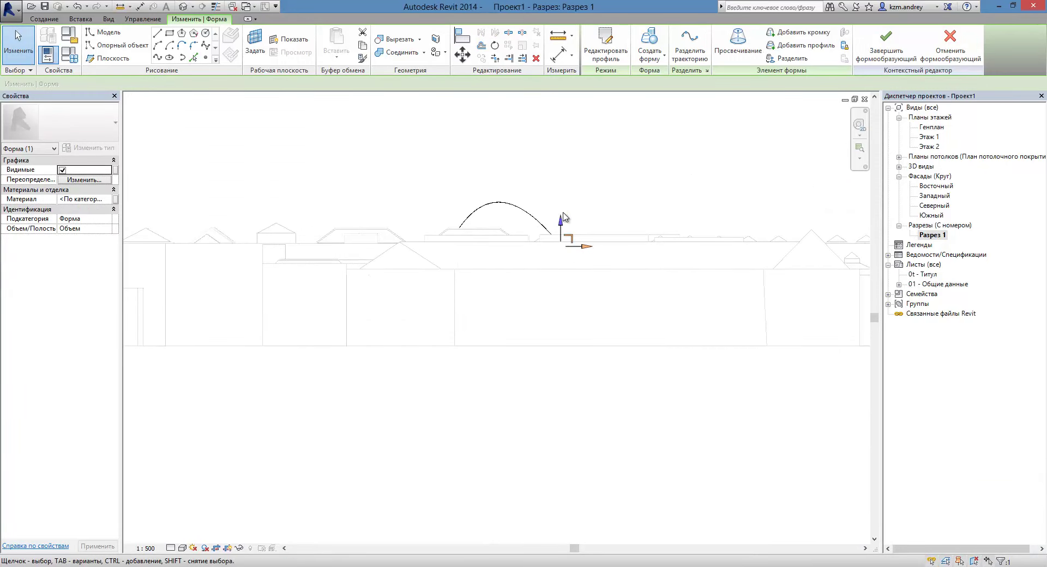
{"action": "left_click", "coordinate": [566, 209]}
{"action": "left_click_drag", "start_coordinate": [565, 209], "coordinate": [567, 222]}
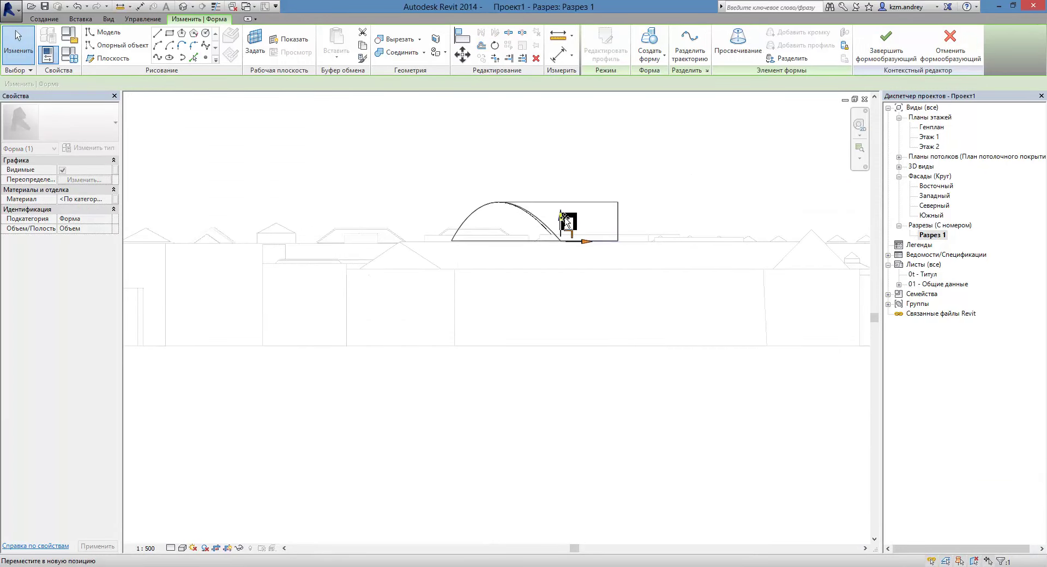
{"action": "scroll", "coordinate": [565, 221], "scroll_direction": "up", "scroll_amount": 3}
{"action": "scroll", "coordinate": [565, 220], "scroll_direction": "up", "scroll_amount": 2}
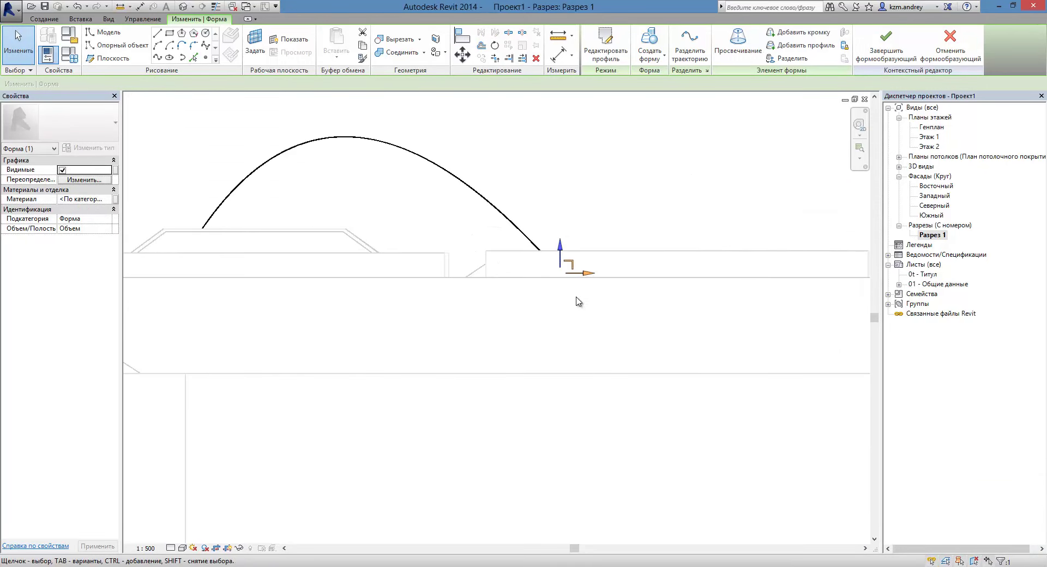
{"action": "left_click", "coordinate": [182, 548]}
{"action": "left_click", "coordinate": [207, 481]}
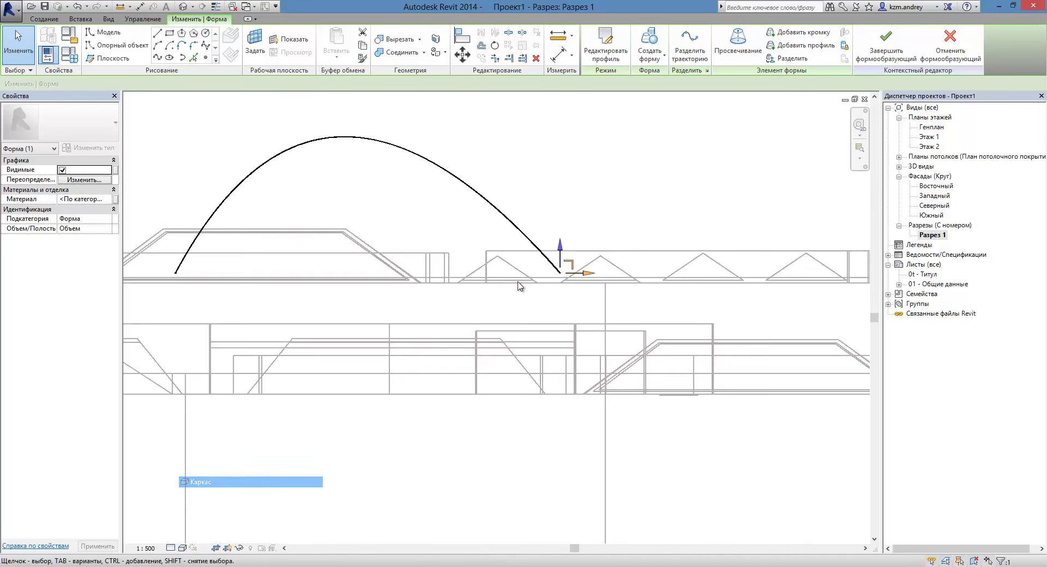
- Move the arch's left end point onto the roof line, then open the 3D view
{"action": "left_click_drag", "start_coordinate": [564, 249], "coordinate": [571, 253]}
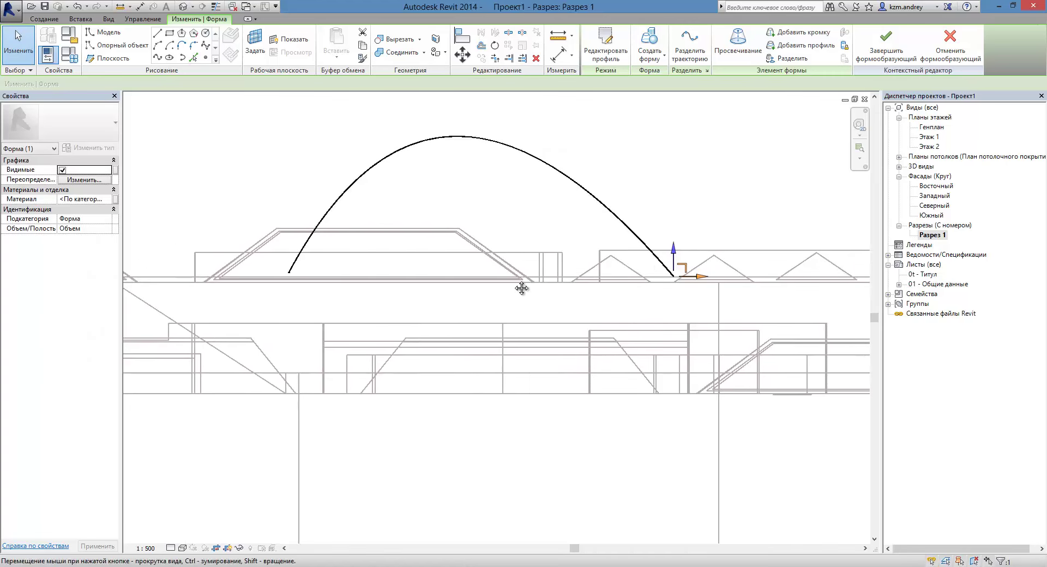
{"action": "middle_click_drag", "start_coordinate": [349, 289], "coordinate": [513, 285]}
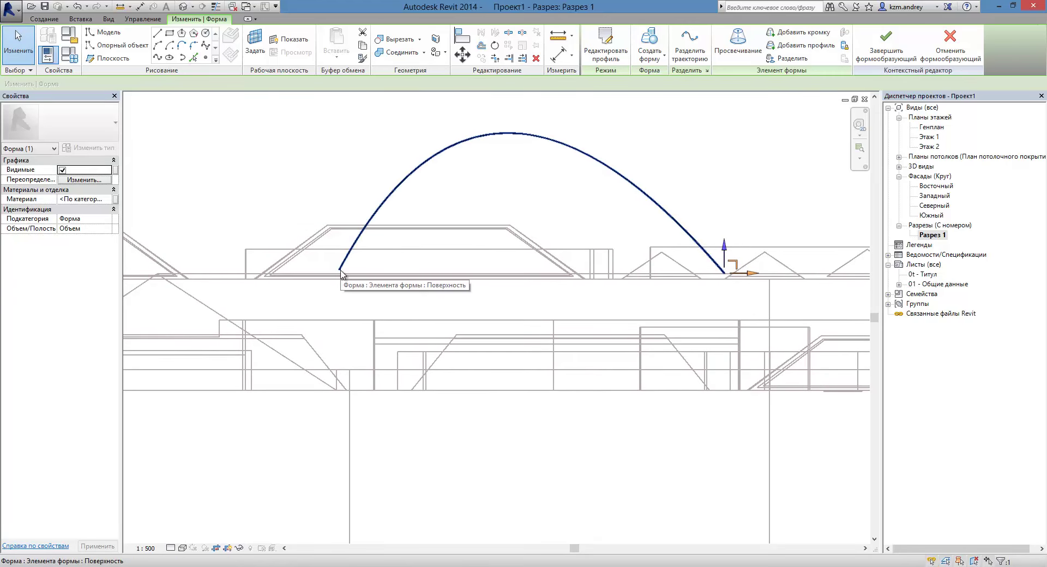
{"action": "left_click", "coordinate": [340, 271]}
{"action": "left_click_drag", "start_coordinate": [339, 271], "coordinate": [342, 252]}
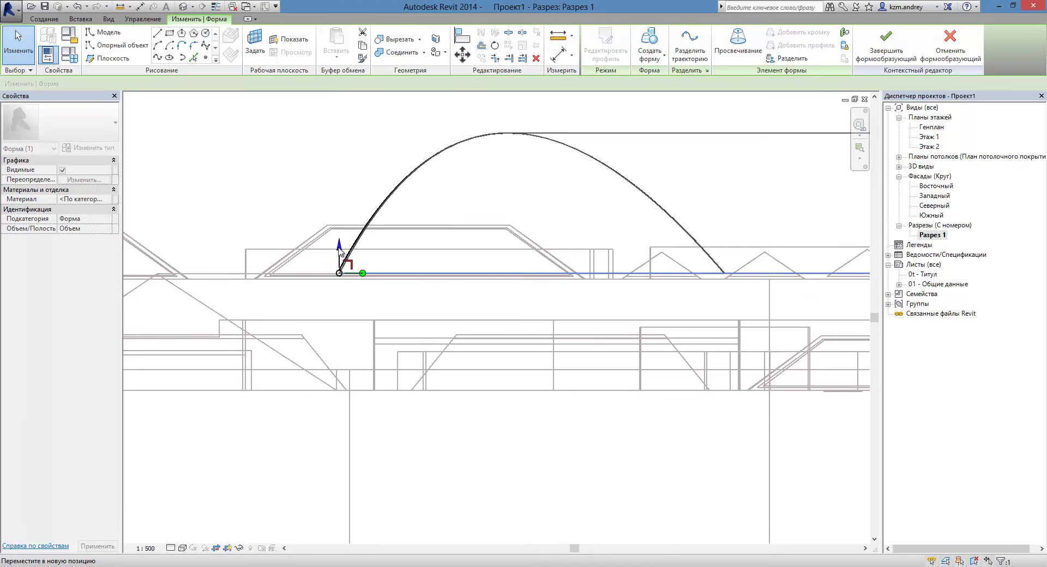
{"action": "left_click_drag", "start_coordinate": [340, 252], "coordinate": [341, 253]}
{"action": "scroll", "coordinate": [426, 324], "scroll_direction": "down", "scroll_amount": 3}
{"action": "scroll", "coordinate": [426, 324], "scroll_direction": "down", "scroll_amount": 3}
{"action": "middle_click_drag", "start_coordinate": [573, 150], "coordinate": [591, 220]}
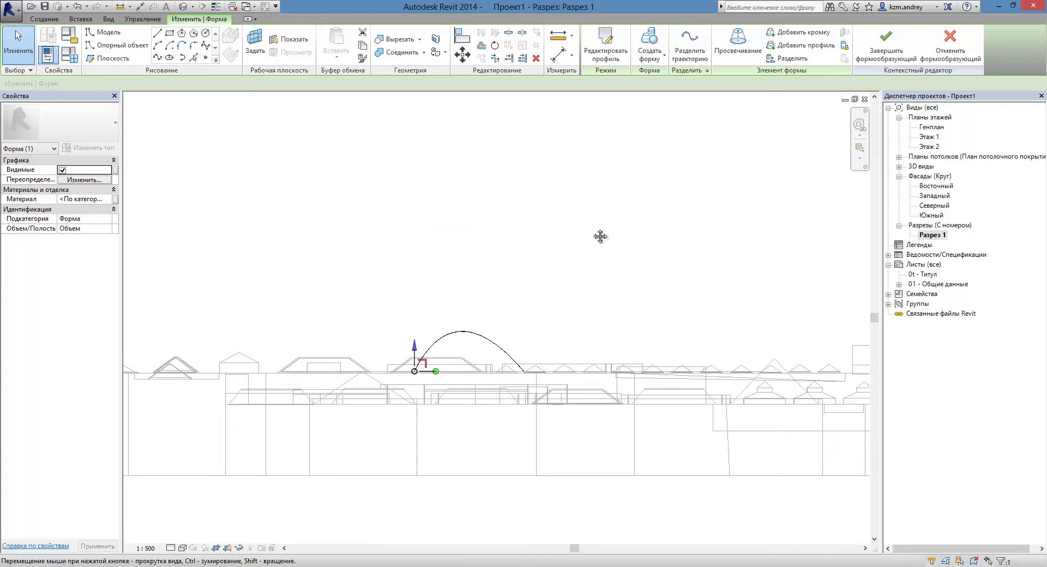
{"action": "left_click", "coordinate": [182, 8]}
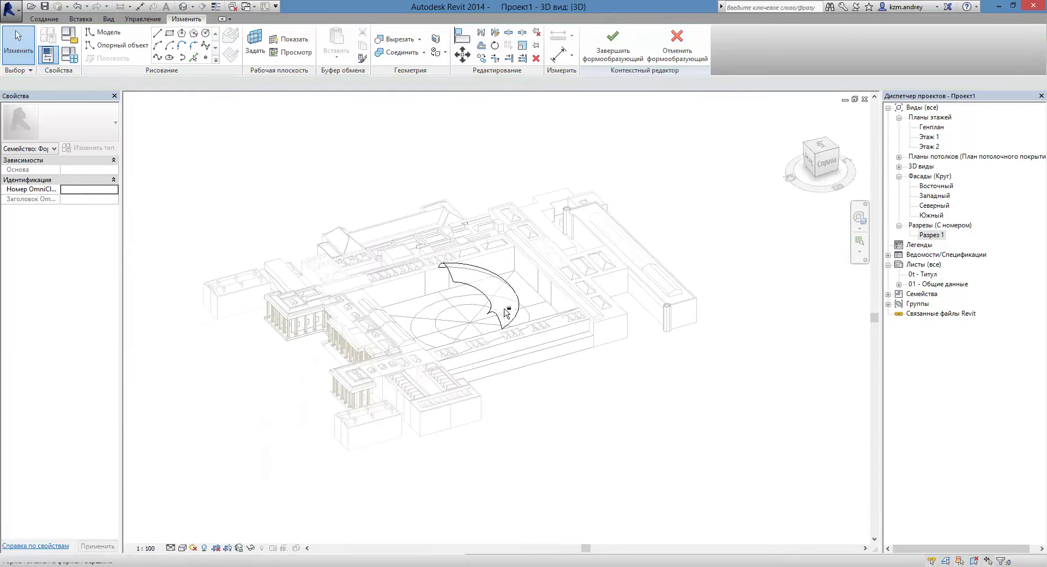
- On the Генплан site plan, start Edit Profile on the upper arc form
{"action": "mouse_move", "coordinate": [330, 324]}
{"action": "middle_mouse_down", "text": "shift"}
{"action": "mouse_move", "coordinate": [687, 342]}
{"action": "mouse_move", "coordinate": [626, 350]}
{"action": "mouse_move", "coordinate": [626, 420]}
{"action": "mouse_move", "coordinate": [590, 447]}
{"action": "middle_mouse_up", "text": "shift"}
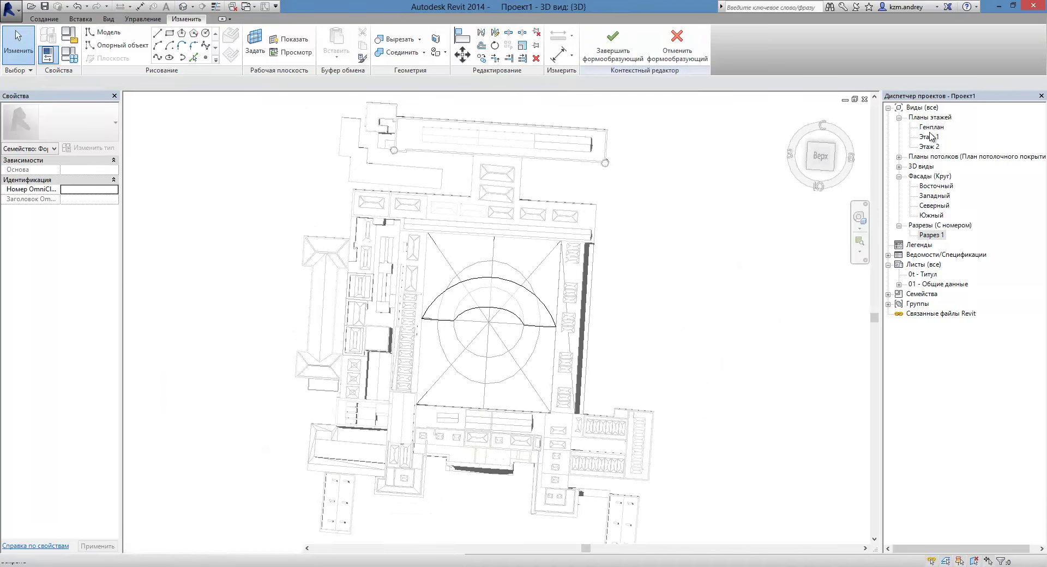
{"action": "double_click", "coordinate": [931, 128]}
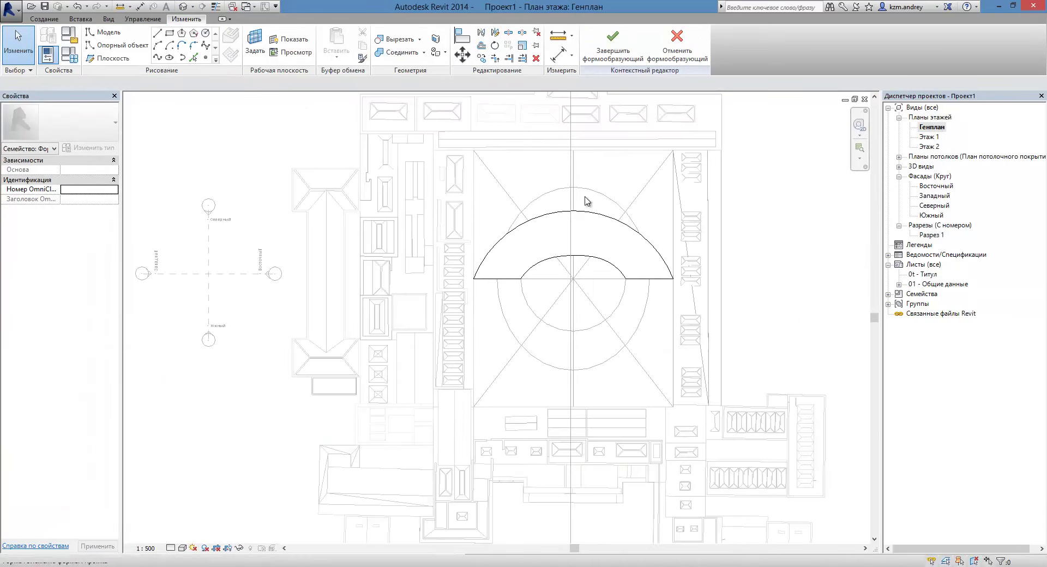
{"action": "left_click", "coordinate": [563, 213]}
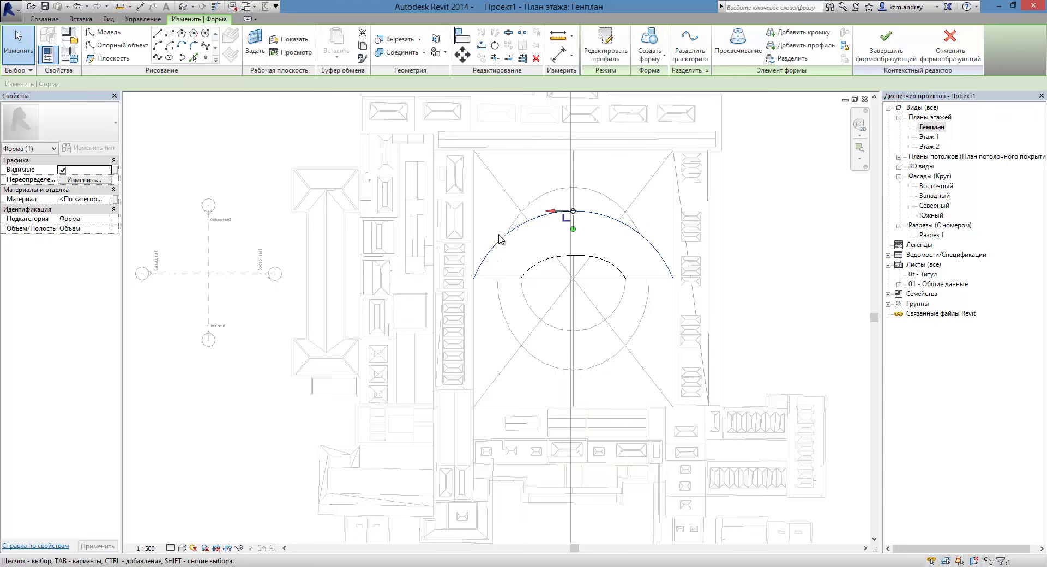
{"action": "left_click", "coordinate": [603, 55]}
{"action": "left_click", "coordinate": [582, 235]}
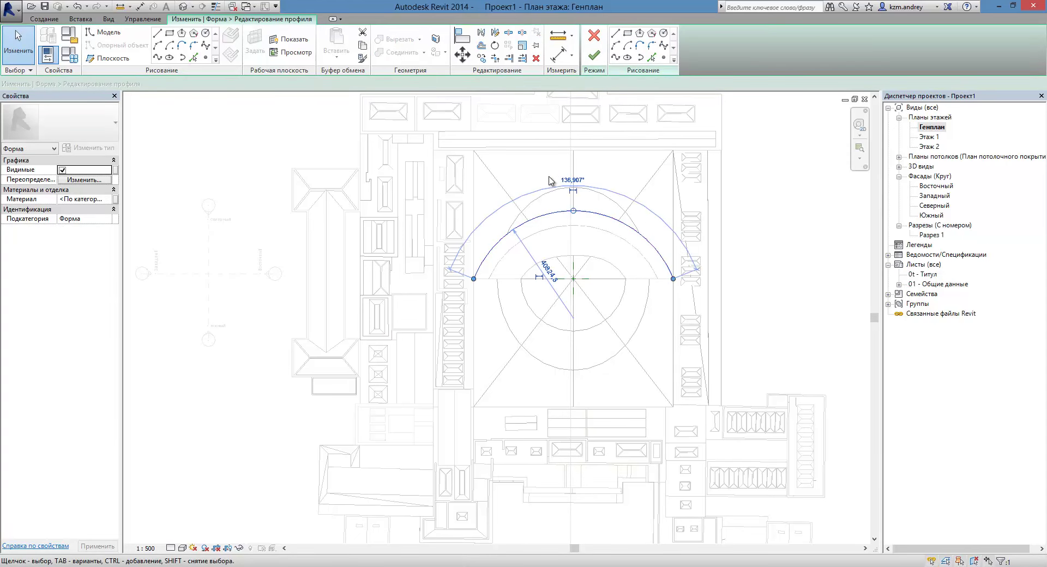
{"action": "left_click", "coordinate": [549, 181]}
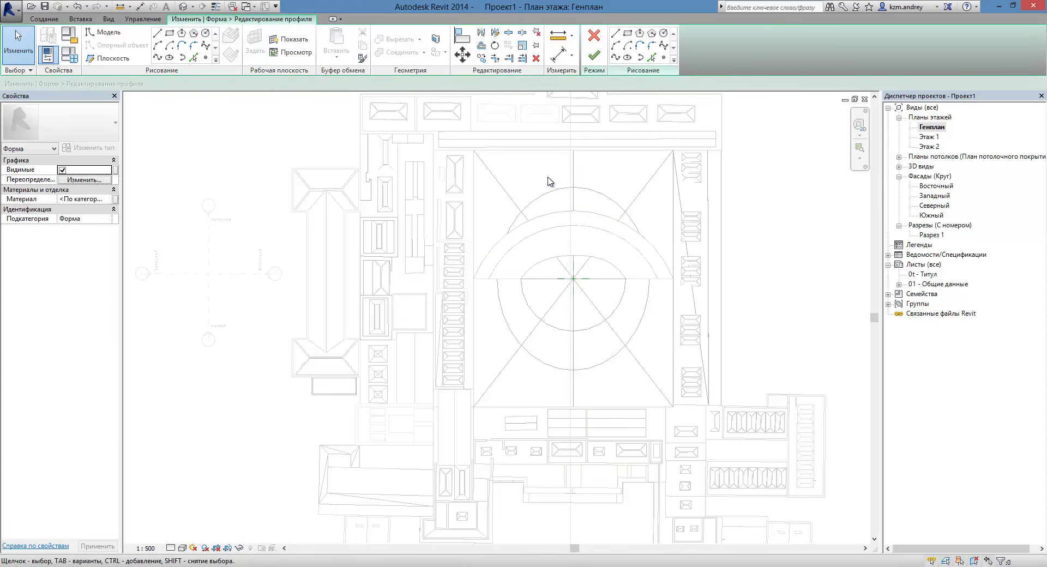
- Begin a spline in the profile sketch, placing its first point beside the courtyard
{"action": "left_click", "coordinate": [158, 58]}
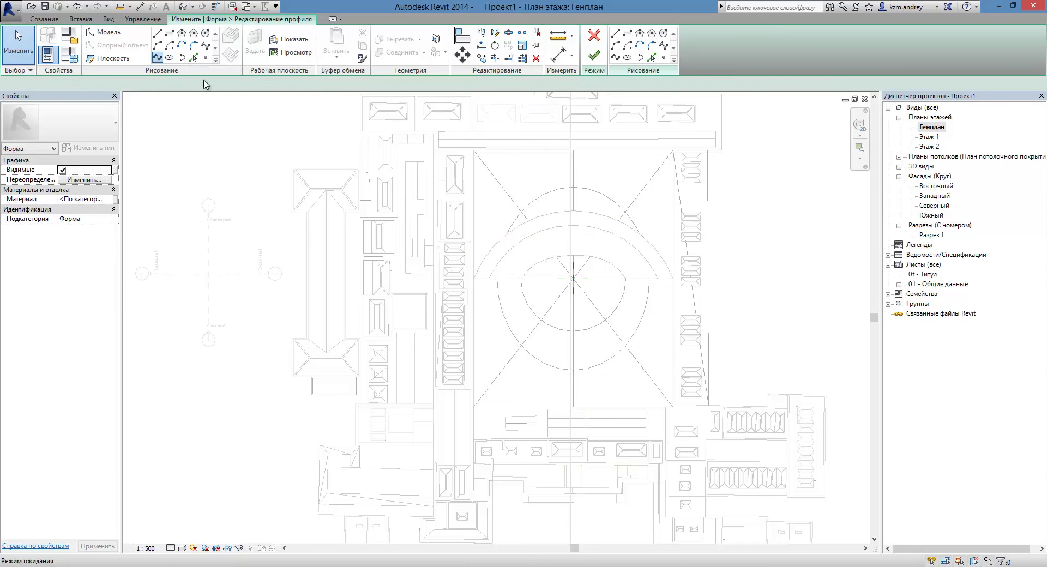
{"action": "scroll", "coordinate": [489, 281], "scroll_direction": "up", "scroll_amount": 4}
{"action": "left_click", "coordinate": [474, 279]}
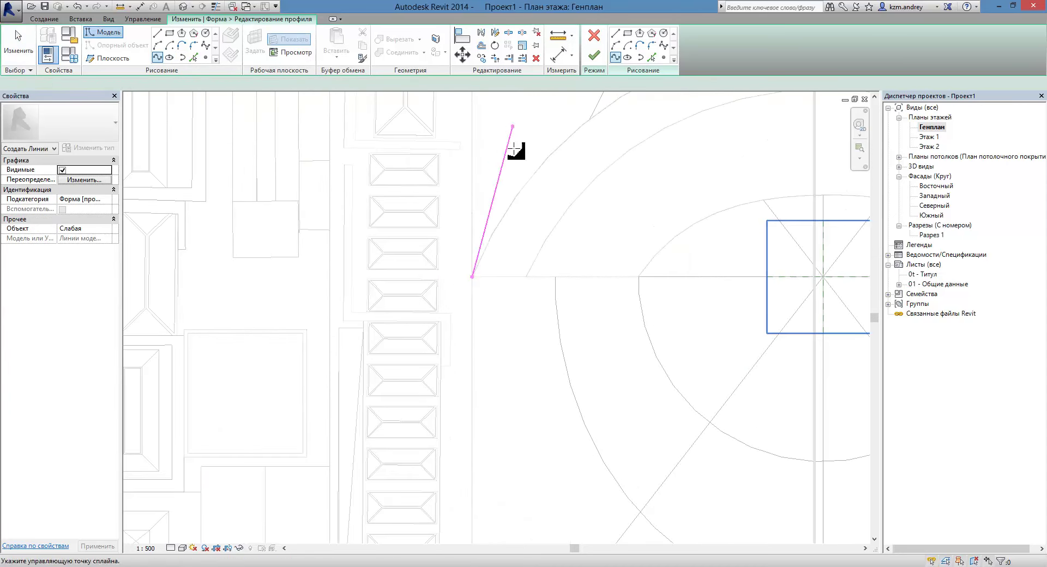
- Trace the courtyard's west edge with spline points, accepting the off-axis warning with OK
{"action": "middle_click_drag", "start_coordinate": [515, 145], "coordinate": [520, 367]}
{"action": "scroll", "coordinate": [497, 347], "scroll_direction": "down", "scroll_amount": 4}
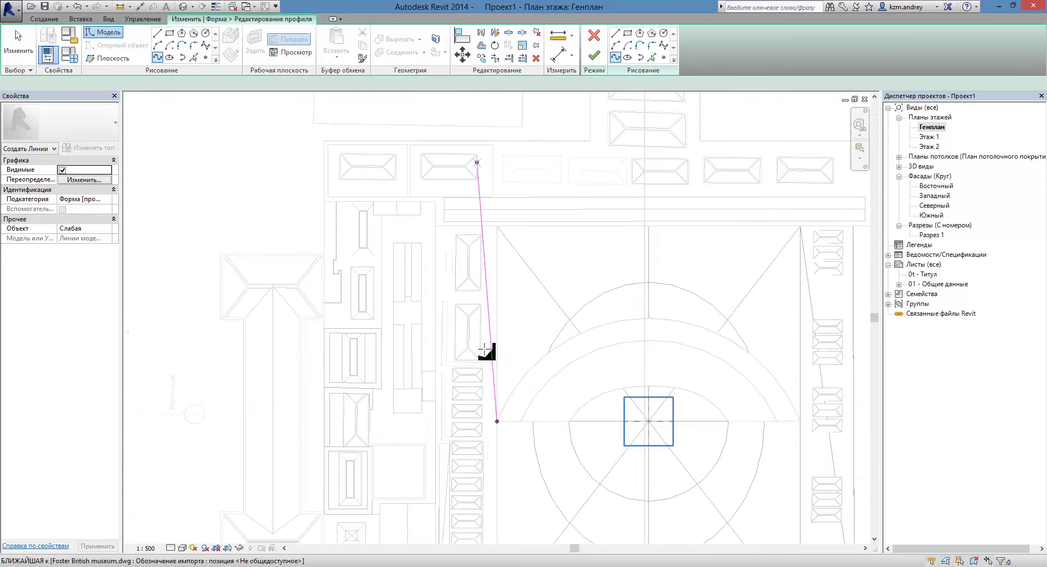
{"action": "scroll", "coordinate": [500, 338], "scroll_direction": "up", "scroll_amount": 2}
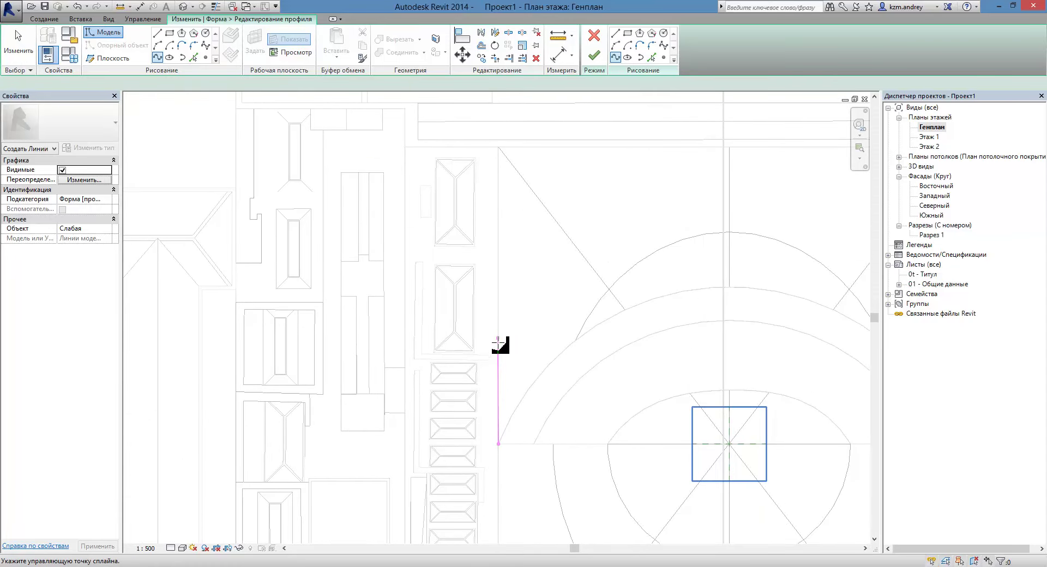
{"action": "scroll", "coordinate": [498, 343], "scroll_direction": "up", "scroll_amount": 2}
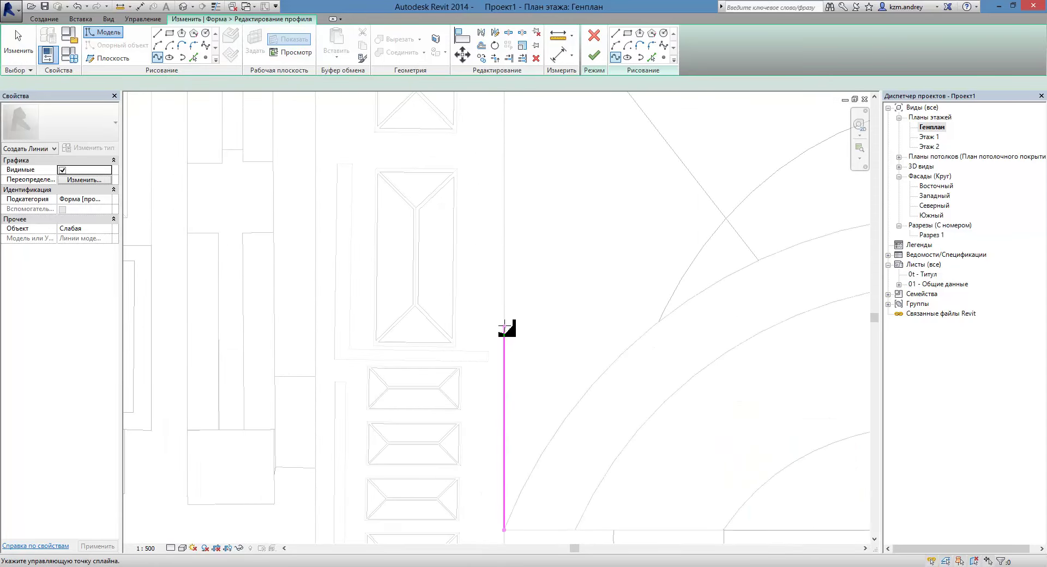
{"action": "left_click", "coordinate": [504, 326]}
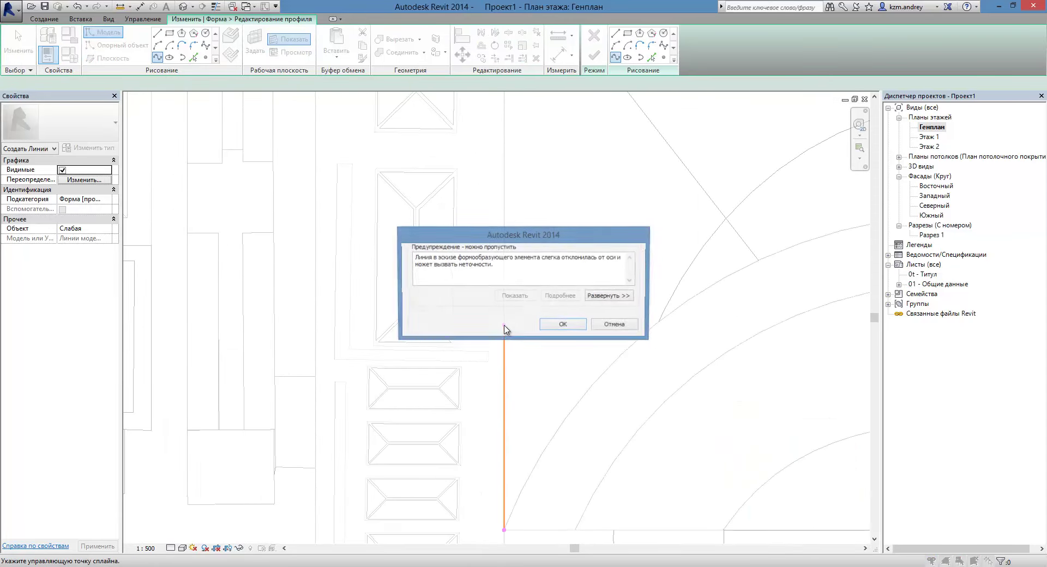
{"action": "left_click", "coordinate": [546, 327]}
{"action": "scroll", "coordinate": [541, 252], "scroll_direction": "down", "scroll_amount": 1}
{"action": "scroll", "coordinate": [534, 251], "scroll_direction": "down", "scroll_amount": 1}
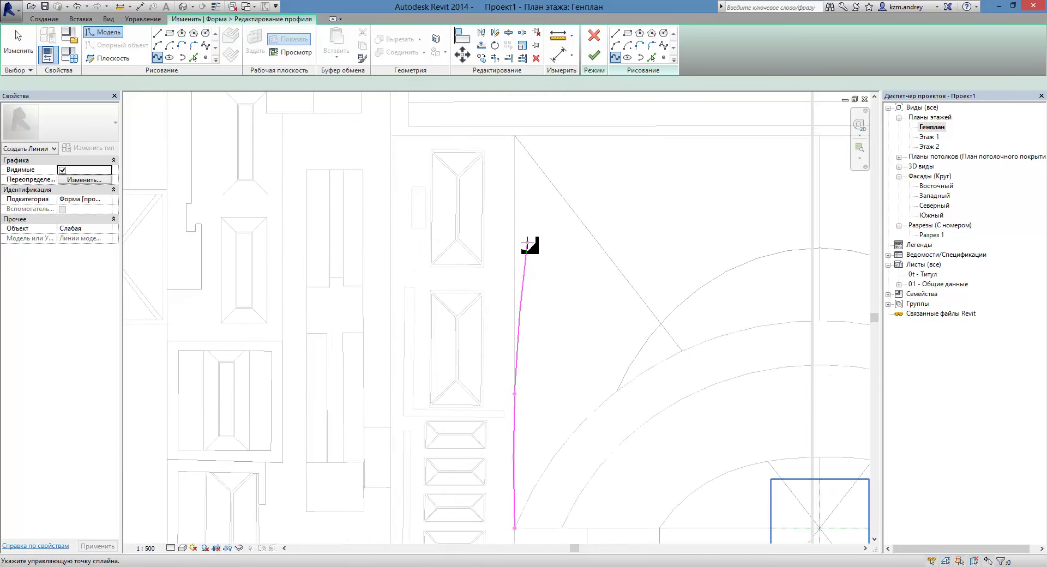
{"action": "left_click", "coordinate": [476, 214]}
{"action": "key", "text": "Escape"}
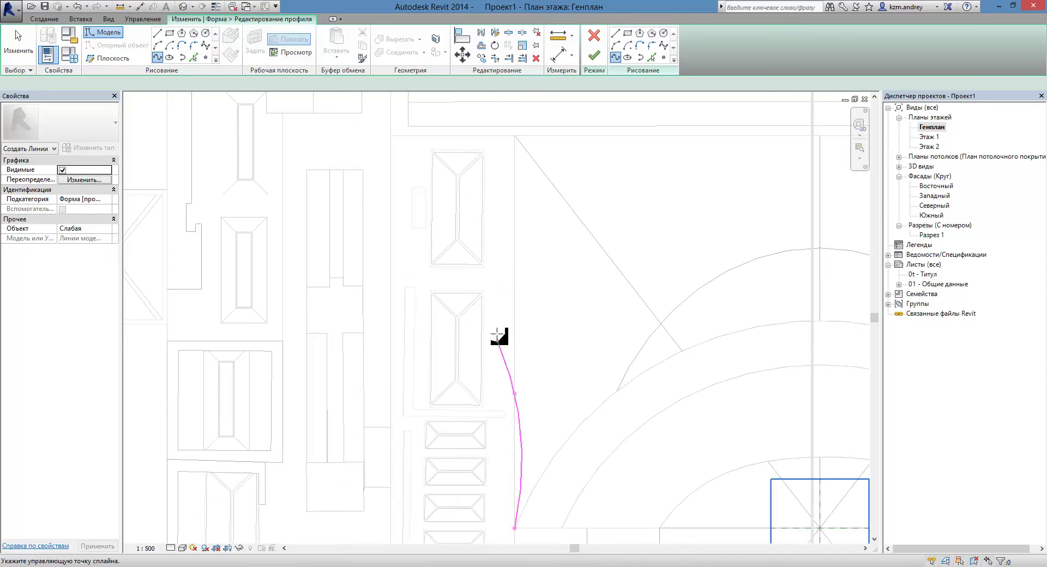
{"action": "scroll", "coordinate": [504, 392], "scroll_direction": "down", "scroll_amount": 2}
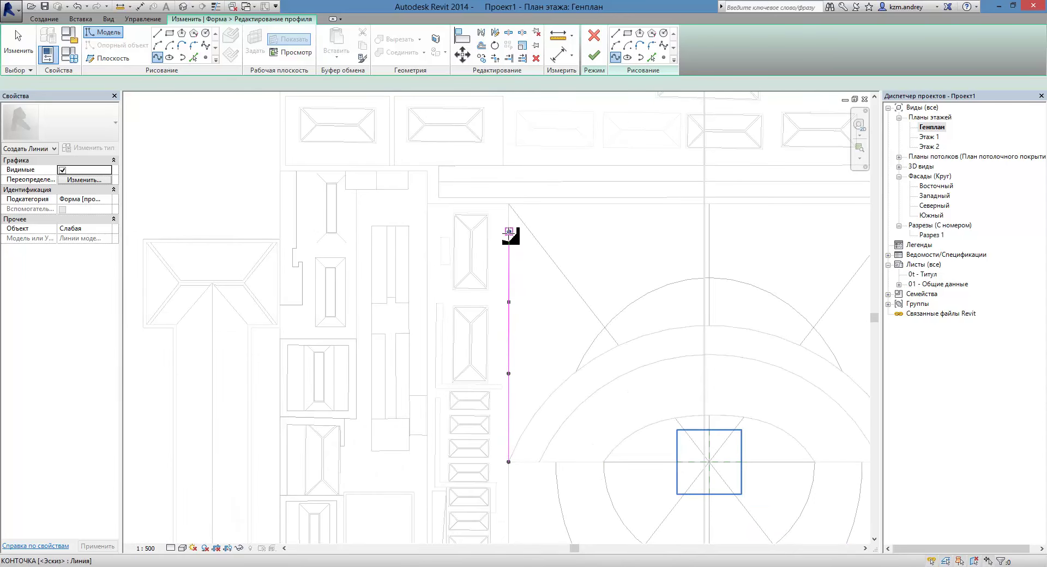
{"action": "left_click_drag", "start_coordinate": [509, 231], "coordinate": [520, 199]}
{"action": "scroll", "coordinate": [518, 196], "scroll_direction": "up", "scroll_amount": 1}
{"action": "scroll", "coordinate": [518, 233], "scroll_direction": "up", "scroll_amount": 1}
{"action": "scroll", "coordinate": [526, 241], "scroll_direction": "down", "scroll_amount": 2}
{"action": "scroll", "coordinate": [538, 246], "scroll_direction": "down", "scroll_amount": 1}
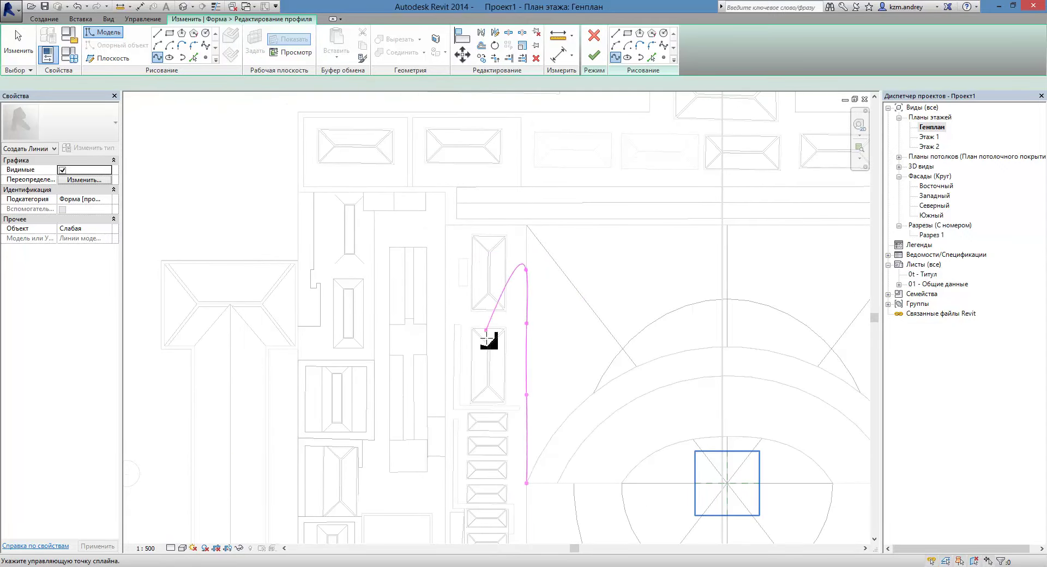
{"action": "left_click", "coordinate": [519, 267]}
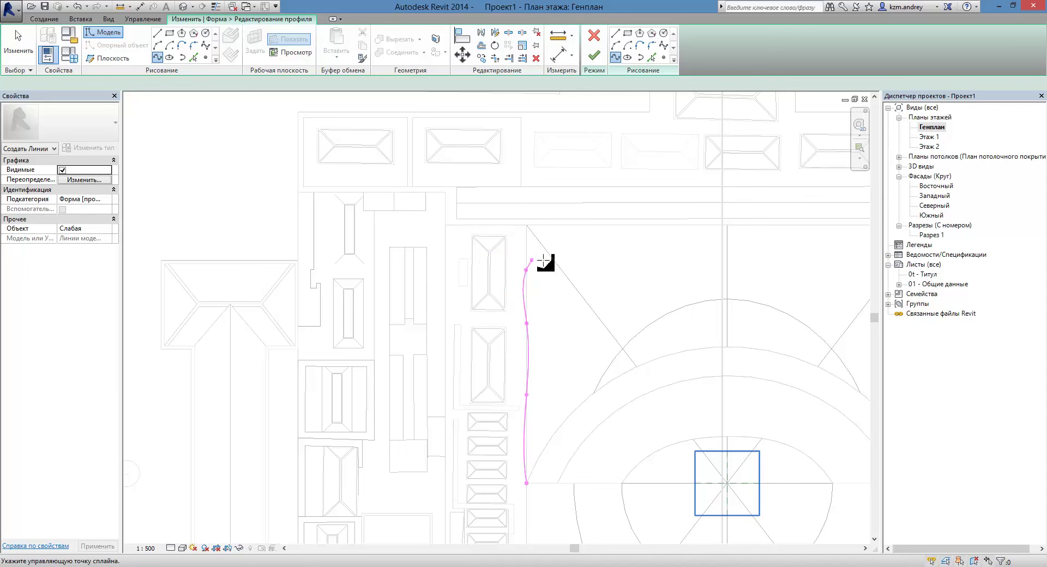
{"action": "scroll", "coordinate": [522, 257], "scroll_direction": "up", "scroll_amount": 2}
{"action": "scroll", "coordinate": [533, 243], "scroll_direction": "up", "scroll_amount": 4}
{"action": "left_click", "coordinate": [538, 267]}
{"action": "scroll", "coordinate": [539, 214], "scroll_direction": "up", "scroll_amount": 2}
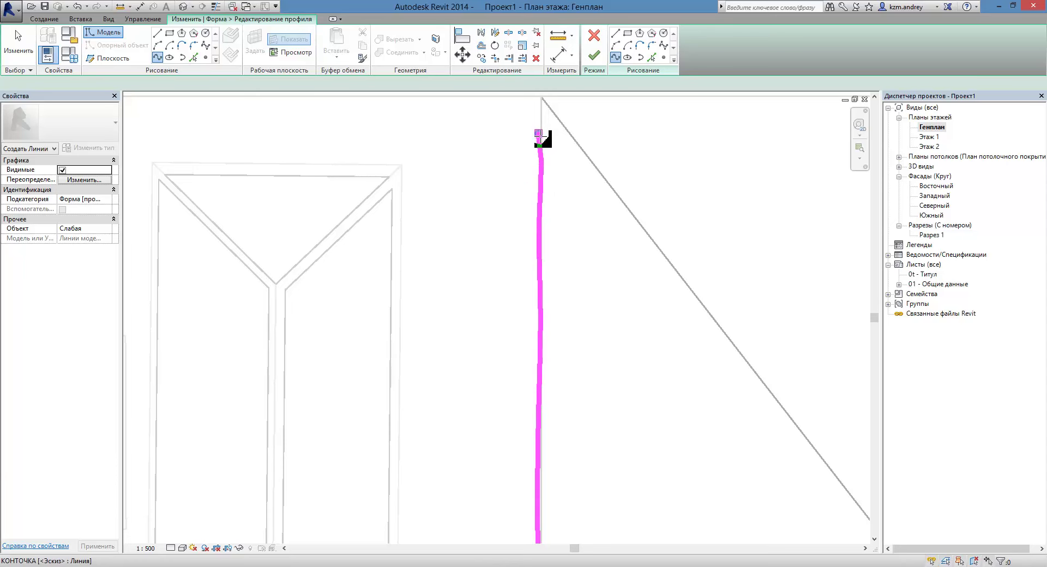
- Continue the spline along the north edge and down the east side, double-clicking to finish it
{"action": "middle_click_drag", "start_coordinate": [554, 129], "coordinate": [526, 197]}
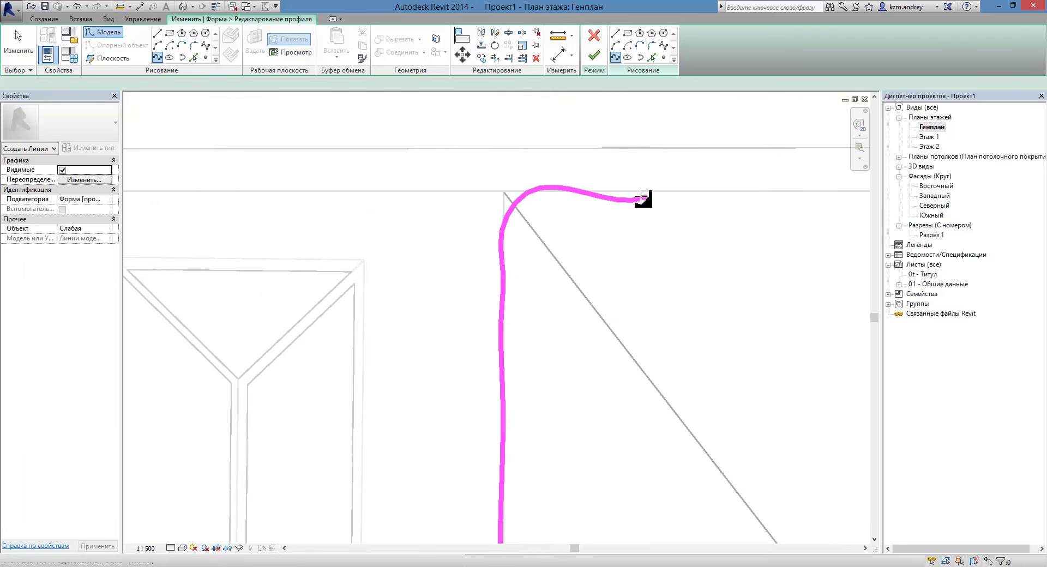
{"action": "middle_click_drag", "start_coordinate": [783, 210], "coordinate": [418, 205]}
{"action": "scroll", "coordinate": [419, 206], "scroll_direction": "down", "scroll_amount": 3}
{"action": "scroll", "coordinate": [479, 210], "scroll_direction": "up", "scroll_amount": 3}
{"action": "scroll", "coordinate": [673, 206], "scroll_direction": "down", "scroll_amount": 3}
{"action": "scroll", "coordinate": [505, 224], "scroll_direction": "up", "scroll_amount": 3}
{"action": "scroll", "coordinate": [594, 224], "scroll_direction": "up", "scroll_amount": 2}
{"action": "scroll", "coordinate": [463, 253], "scroll_direction": "down", "scroll_amount": 3}
{"action": "scroll", "coordinate": [718, 259], "scroll_direction": "down", "scroll_amount": 2}
{"action": "scroll", "coordinate": [635, 233], "scroll_direction": "up", "scroll_amount": 4}
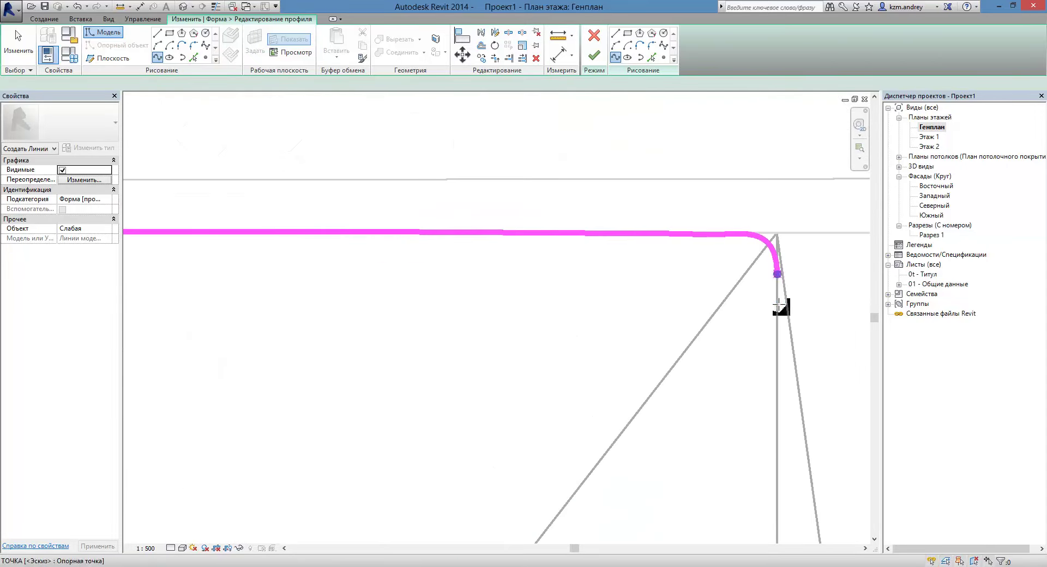
{"action": "scroll", "coordinate": [784, 345], "scroll_direction": "up", "scroll_amount": 3}
{"action": "middle_click_drag", "start_coordinate": [771, 362], "coordinate": [679, 131]}
{"action": "scroll", "coordinate": [679, 132], "scroll_direction": "down", "scroll_amount": 2}
{"action": "scroll", "coordinate": [662, 381], "scroll_direction": "down", "scroll_amount": 3}
{"action": "left_click", "coordinate": [620, 332]}
{"action": "middle_click_drag", "start_coordinate": [620, 432], "coordinate": [623, 246]}
{"action": "left_click", "coordinate": [623, 246]}
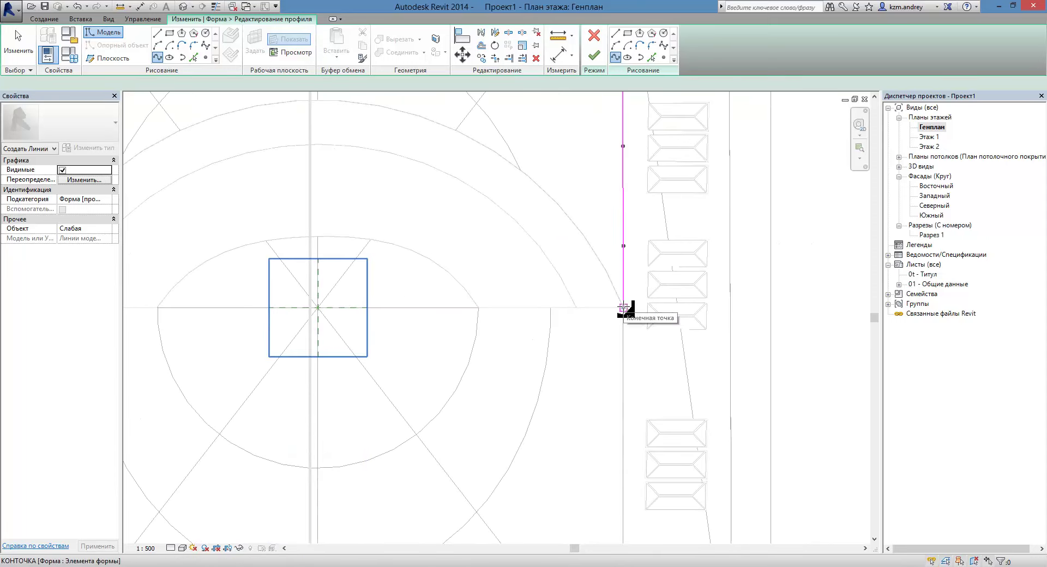
{"action": "scroll", "coordinate": [624, 303], "scroll_direction": "down", "scroll_amount": 3}
{"action": "double_click", "coordinate": [638, 303]}
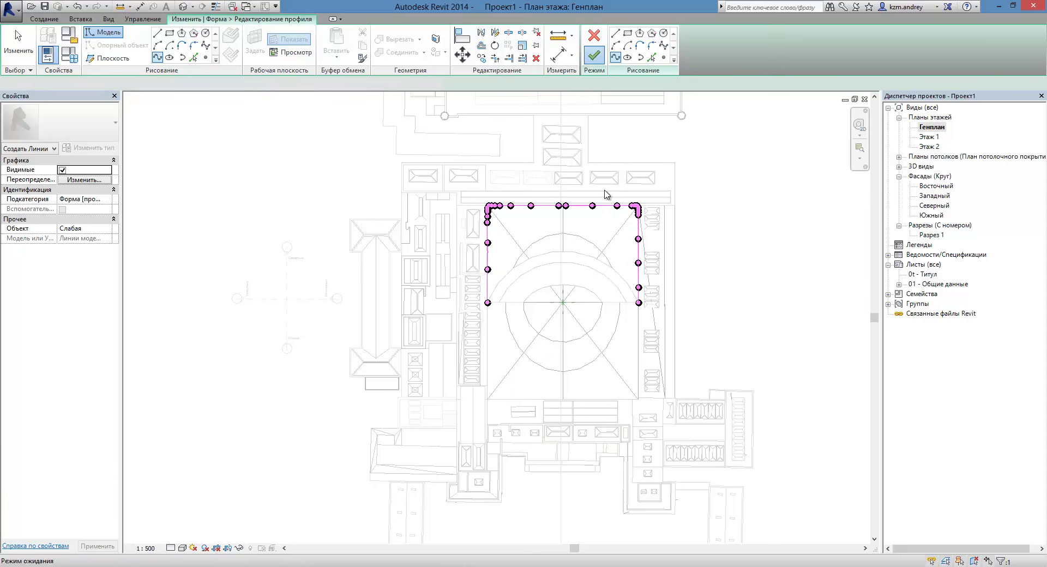
- Review the rebuilt form in the plan and deselect it
{"action": "middle_click_drag", "start_coordinate": [533, 252], "coordinate": [540, 293]}
{"action": "scroll", "coordinate": [601, 304], "scroll_direction": "up", "scroll_amount": 2}
{"action": "scroll", "coordinate": [624, 258], "scroll_direction": "up", "scroll_amount": 1}
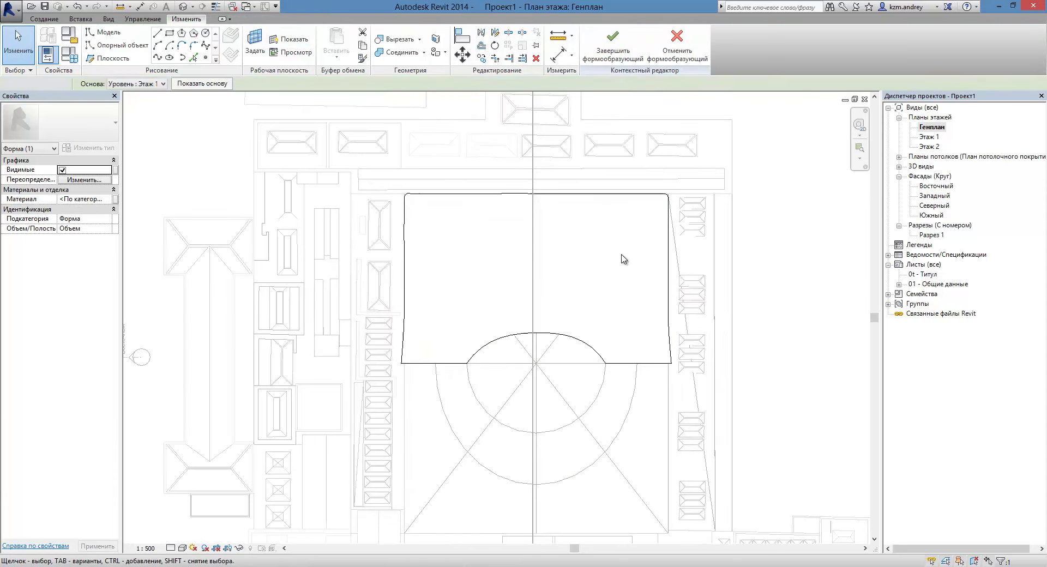
{"action": "left_click", "coordinate": [623, 259]}
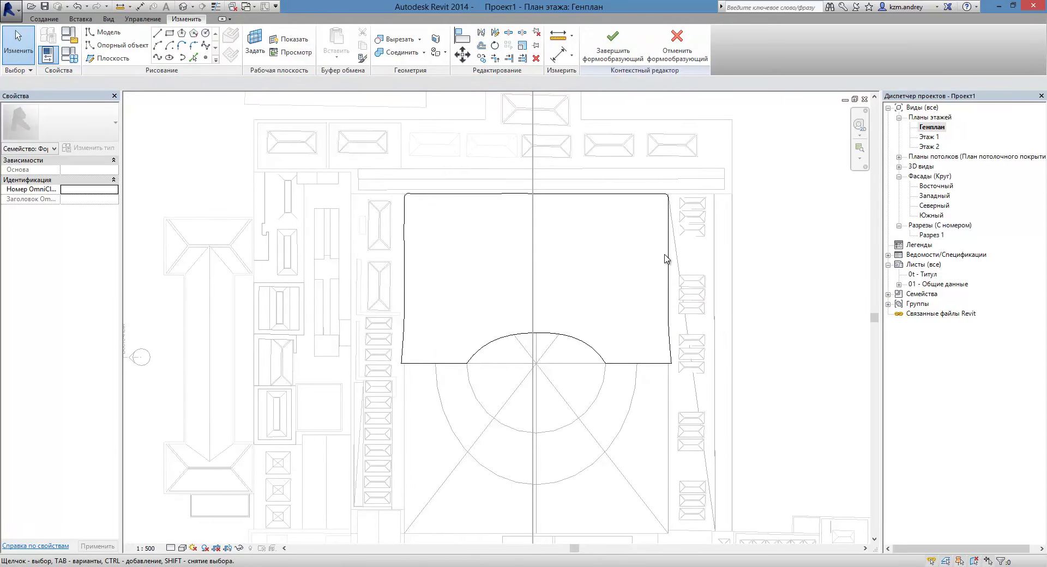
{"action": "mouse_move", "coordinate": [532, 412]}
{"action": "middle_mouse_down"}
{"action": "mouse_move", "coordinate": [548, 404]}
{"action": "mouse_move", "coordinate": [535, 432]}
{"action": "middle_mouse_up"}
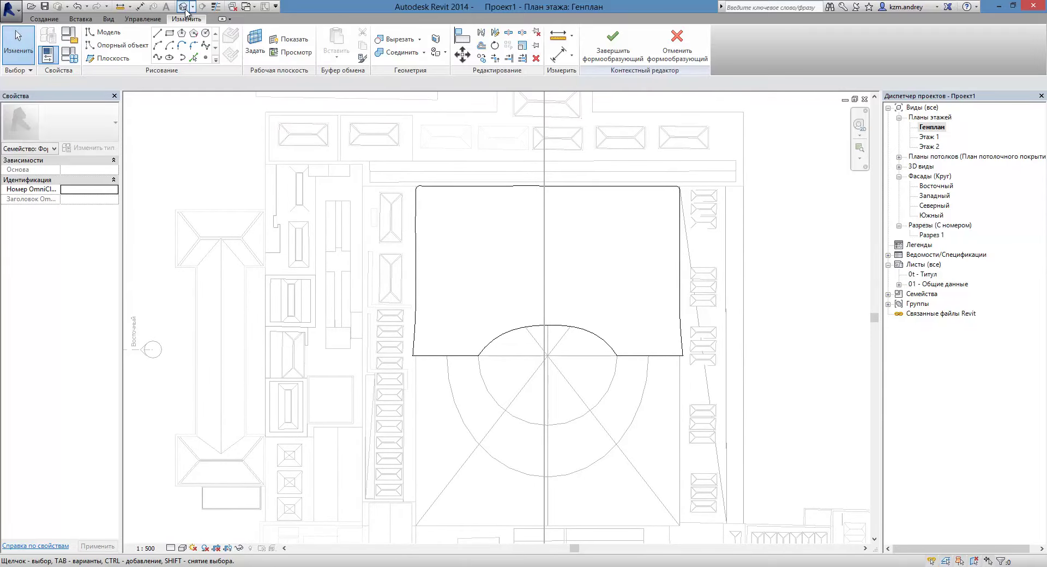
- In the 3D view, orbit into the courtyard and select the roof form's curved edge
{"action": "left_click", "coordinate": [185, 7]}
{"action": "mouse_move", "coordinate": [535, 292]}
{"action": "middle_mouse_down", "text": "shift"}
{"action": "mouse_move", "coordinate": [535, 241]}
{"action": "mouse_move", "coordinate": [475, 175]}
{"action": "mouse_move", "coordinate": [568, 215]}
{"action": "mouse_move", "coordinate": [631, 168]}
{"action": "mouse_move", "coordinate": [620, 204]}
{"action": "mouse_move", "coordinate": [619, 303]}
{"action": "mouse_move", "coordinate": [528, 293]}
{"action": "middle_mouse_up", "text": "shift"}
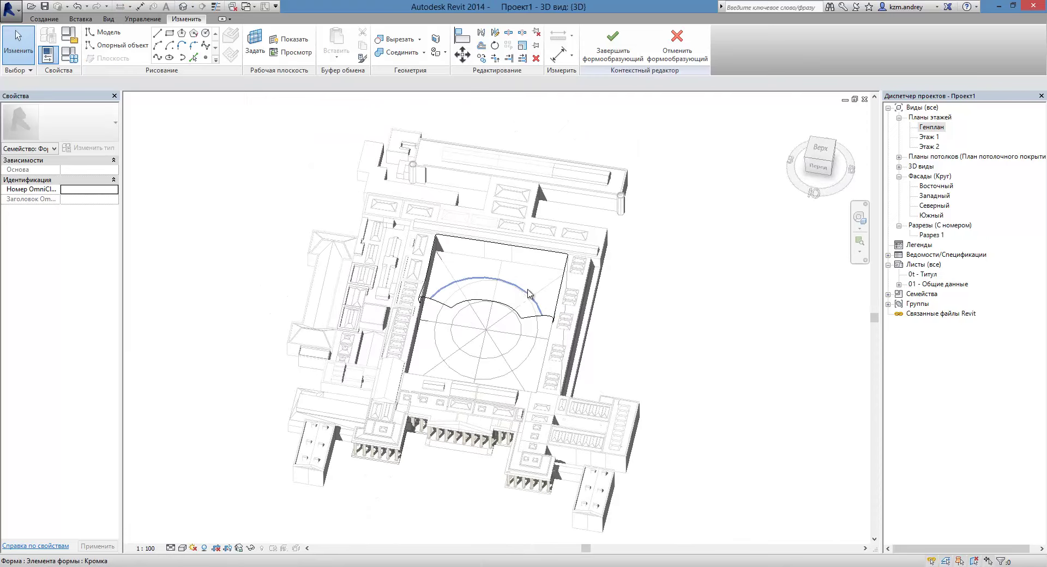
{"action": "left_click", "coordinate": [420, 315]}
{"action": "scroll", "coordinate": [419, 315], "scroll_direction": "up", "scroll_amount": 2}
{"action": "scroll", "coordinate": [420, 315], "scroll_direction": "up", "scroll_amount": 1}
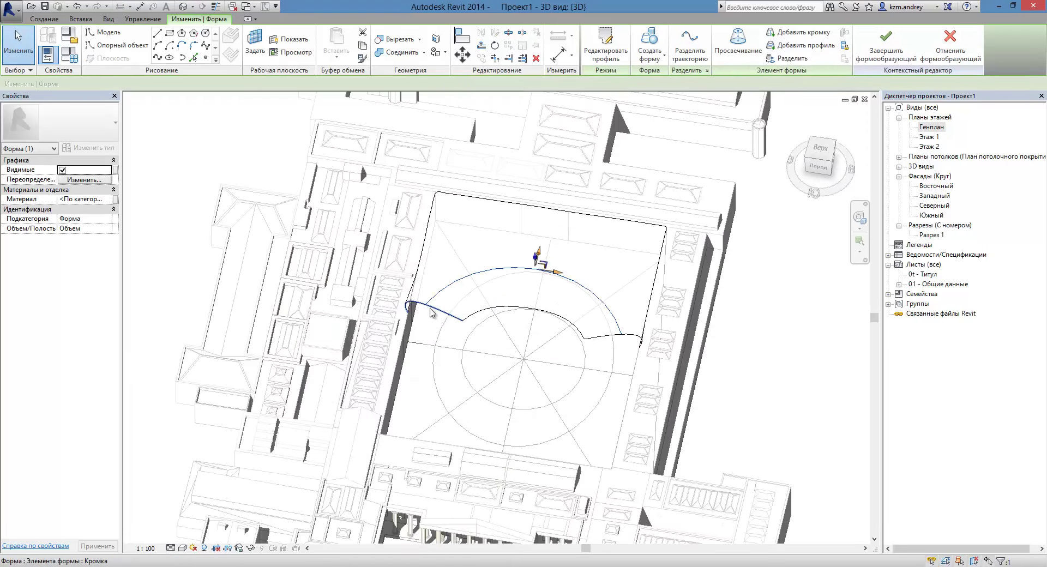
- Edit the form's profile, delete the old arc, and open Генплан in wireframe
{"action": "left_click", "coordinate": [614, 30]}
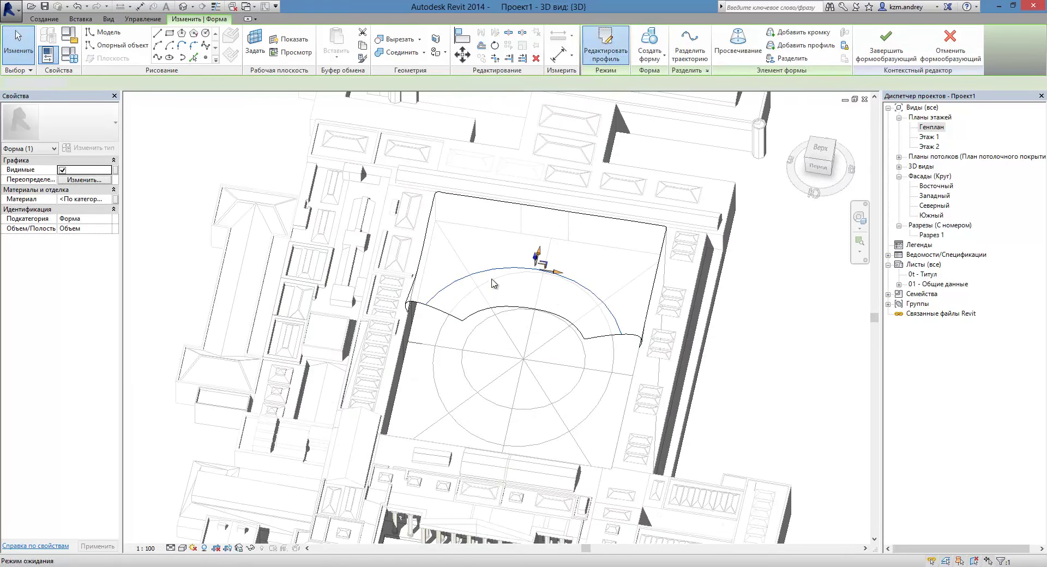
{"action": "left_click", "coordinate": [597, 294]}
{"action": "key", "text": "Delete"}
{"action": "double_click", "coordinate": [932, 127]}
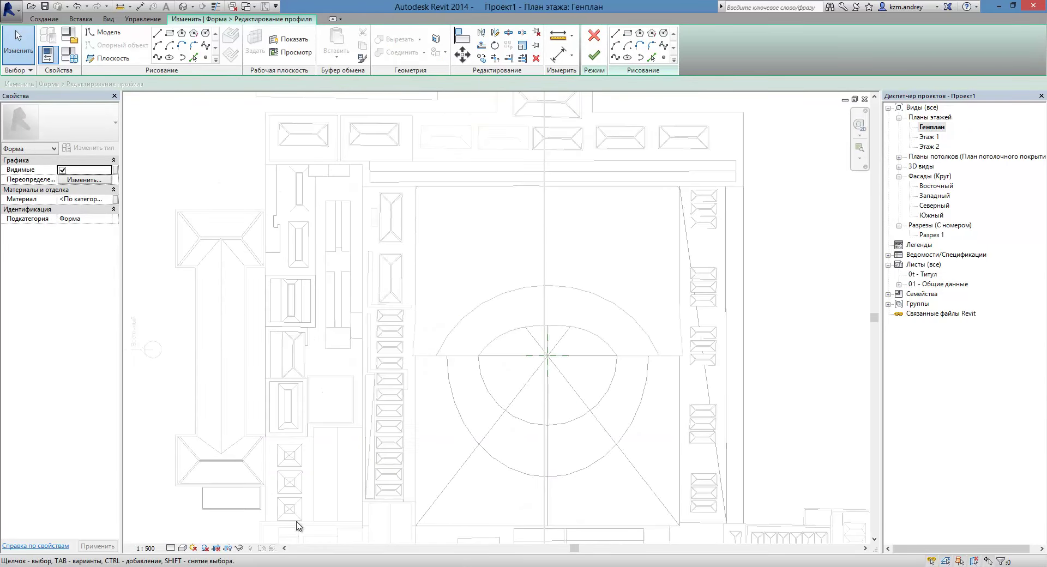
{"action": "left_click", "coordinate": [182, 548]}
{"action": "left_click", "coordinate": [213, 475]}
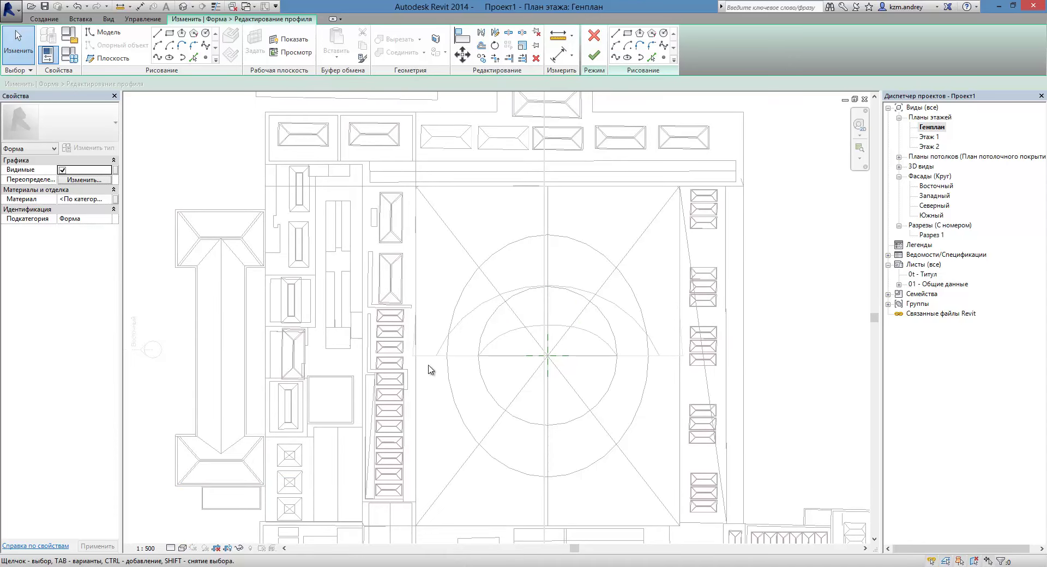
- Start a spline at the outer circle's west point and carry it over the arc's top
{"action": "left_click", "coordinate": [615, 57]}
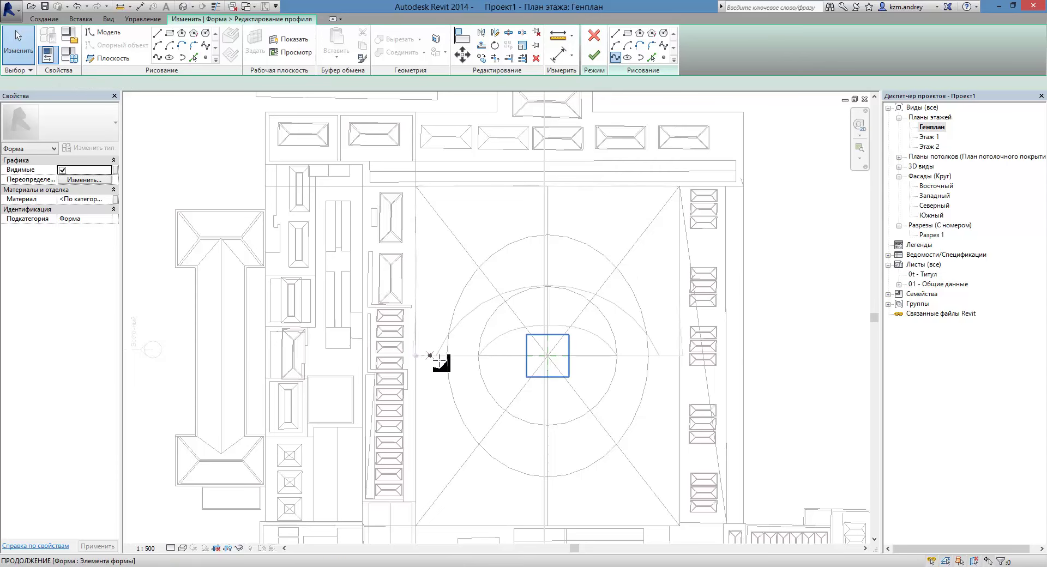
{"action": "scroll", "coordinate": [446, 356], "scroll_direction": "up", "scroll_amount": 2}
{"action": "scroll", "coordinate": [446, 356], "scroll_direction": "up", "scroll_amount": 3}
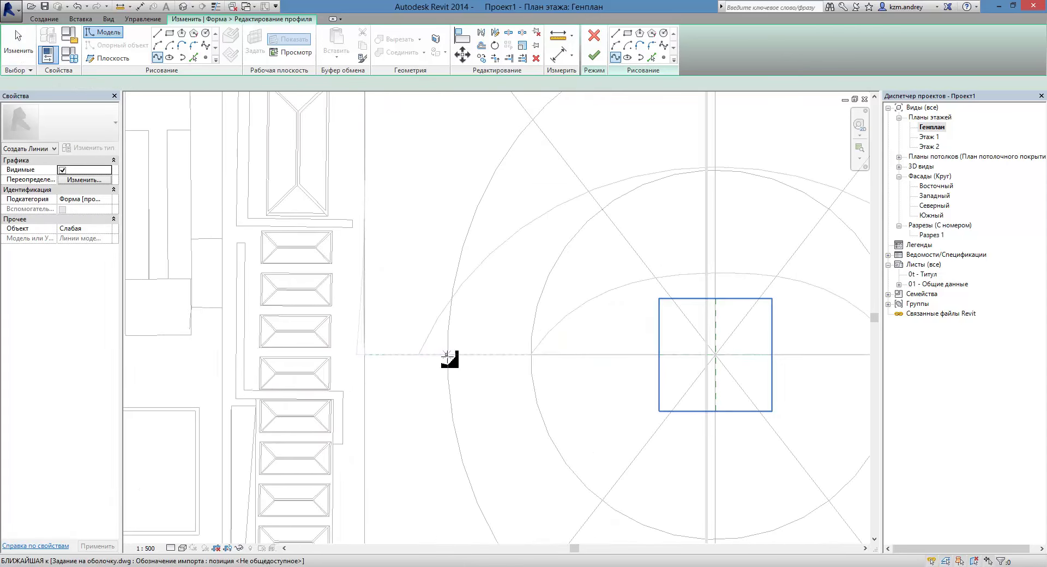
{"action": "scroll", "coordinate": [447, 354], "scroll_direction": "up", "scroll_amount": 2}
{"action": "scroll", "coordinate": [447, 354], "scroll_direction": "up", "scroll_amount": 1}
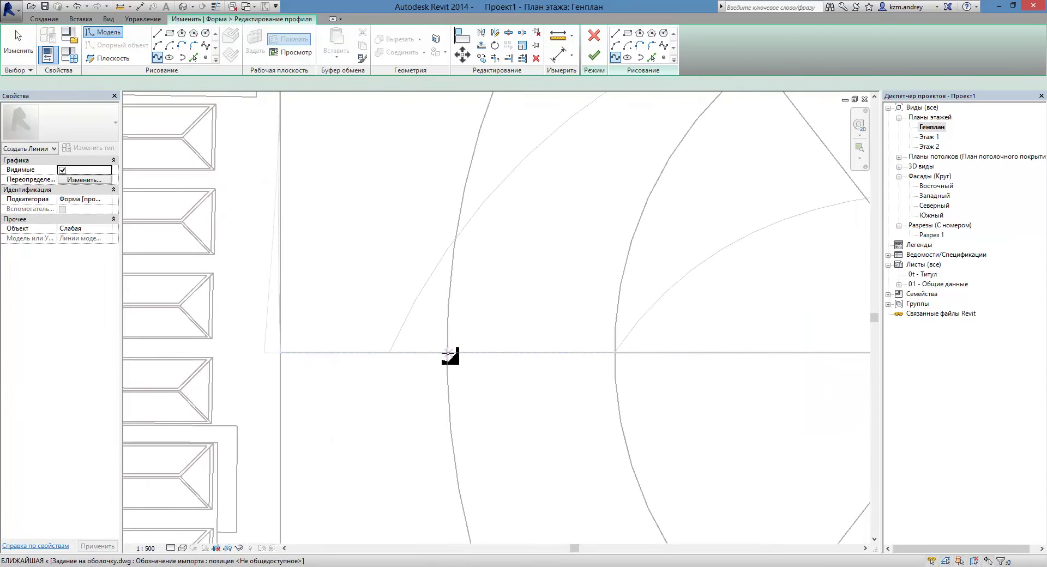
{"action": "left_click", "coordinate": [453, 309]}
{"action": "scroll", "coordinate": [465, 346], "scroll_direction": "down", "scroll_amount": 2}
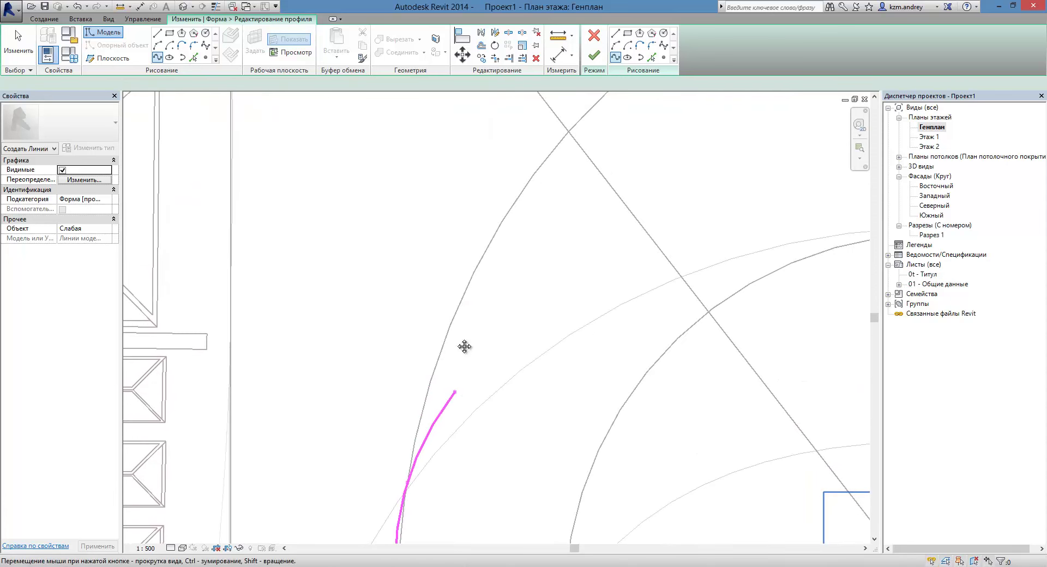
{"action": "left_click", "coordinate": [568, 127]}
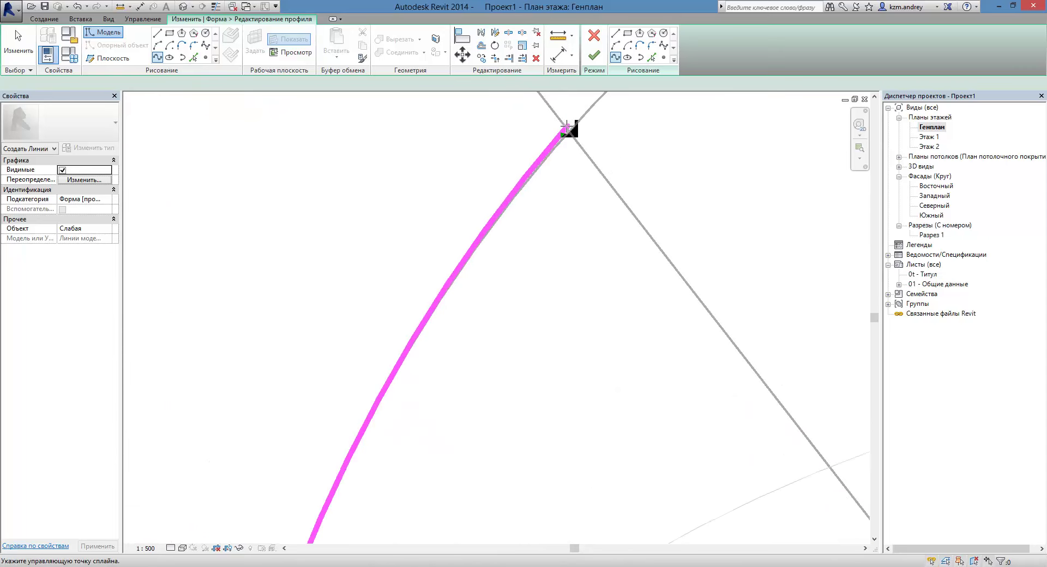
{"action": "scroll", "coordinate": [398, 416], "scroll_direction": "down", "scroll_amount": 3}
{"action": "scroll", "coordinate": [461, 276], "scroll_direction": "down", "scroll_amount": 1}
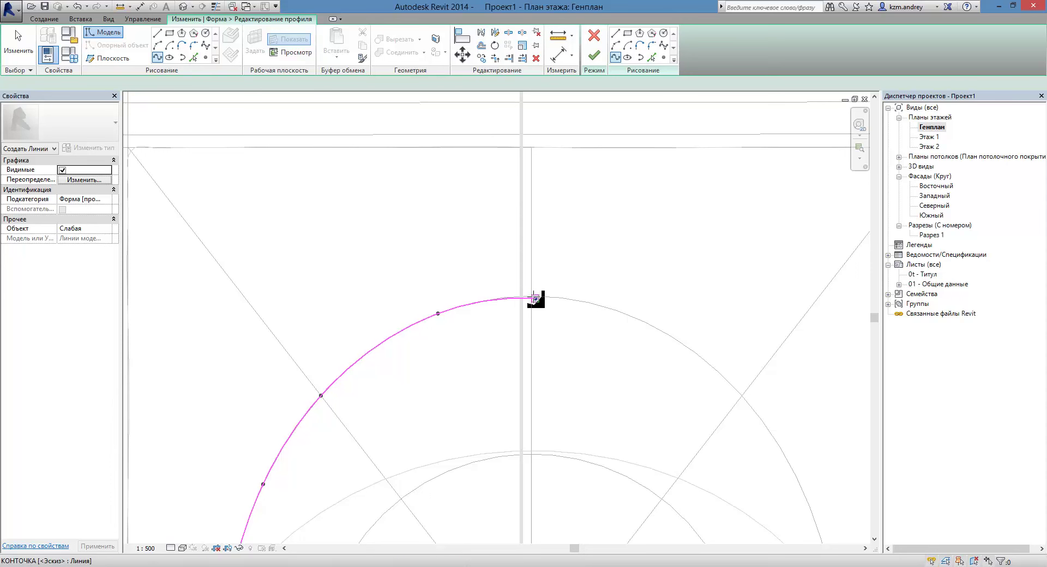
{"action": "scroll", "coordinate": [534, 298], "scroll_direction": "up", "scroll_amount": 3}
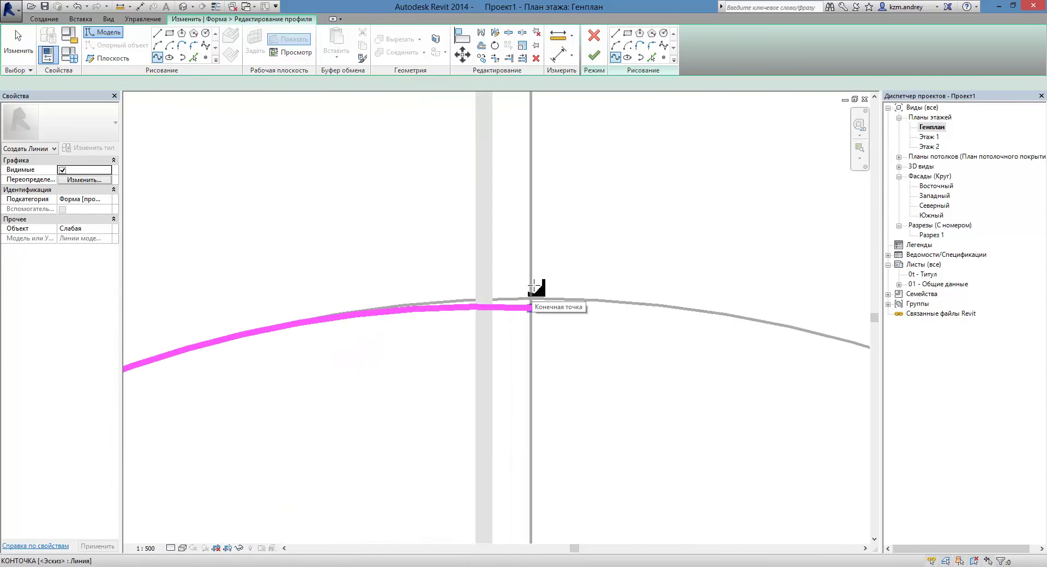
{"action": "left_click_drag", "start_coordinate": [533, 286], "coordinate": [666, 315]}
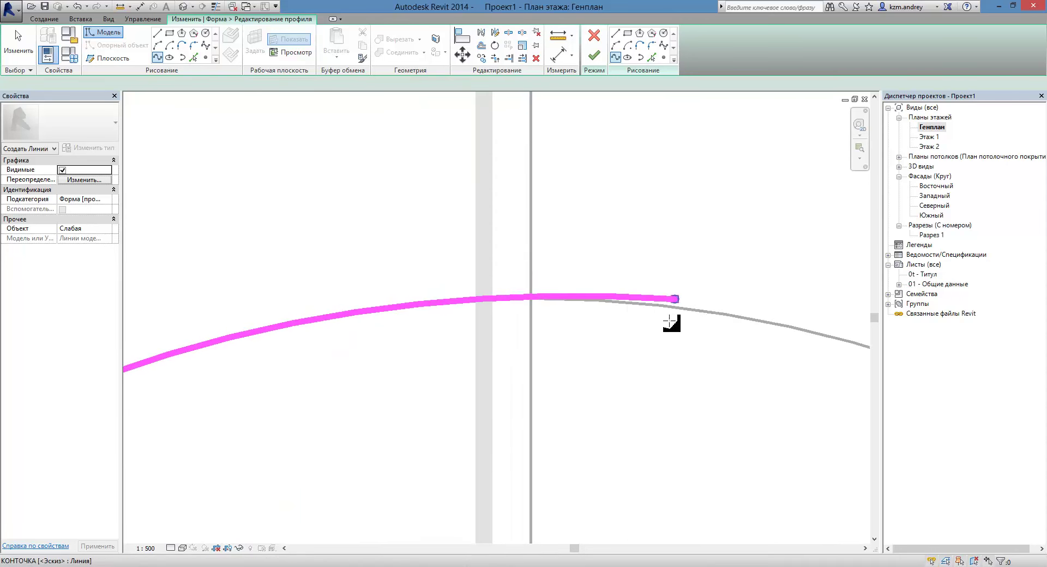
- Add spline points down the arc's right side to its east end, then finish the profile edit
{"action": "scroll", "coordinate": [463, 234], "scroll_direction": "down", "scroll_amount": 2}
{"action": "scroll", "coordinate": [451, 227], "scroll_direction": "down", "scroll_amount": 2}
{"action": "scroll", "coordinate": [524, 234], "scroll_direction": "down", "scroll_amount": 2}
{"action": "scroll", "coordinate": [489, 224], "scroll_direction": "down", "scroll_amount": 1}
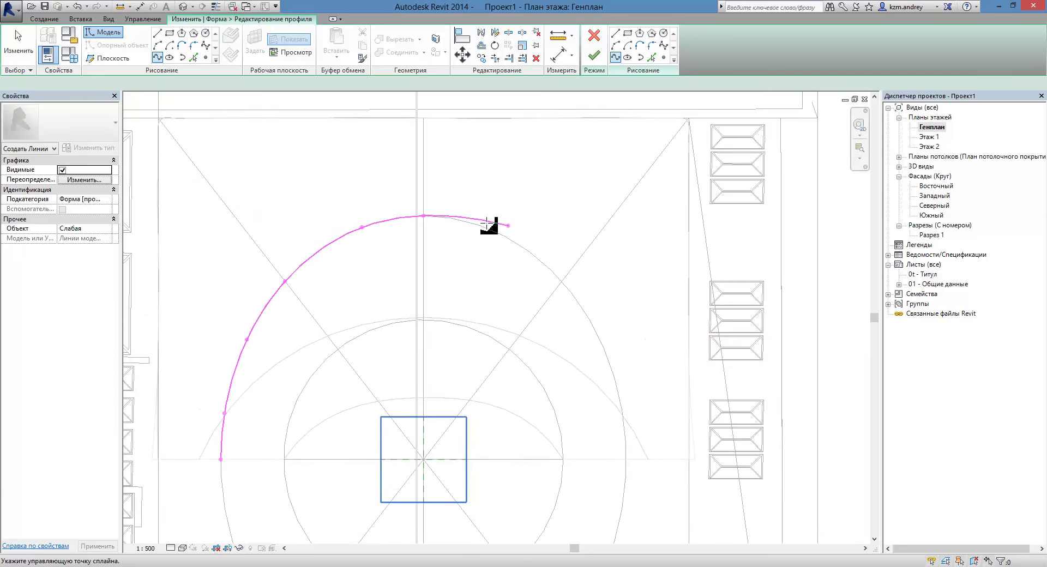
{"action": "left_click", "coordinate": [485, 226]}
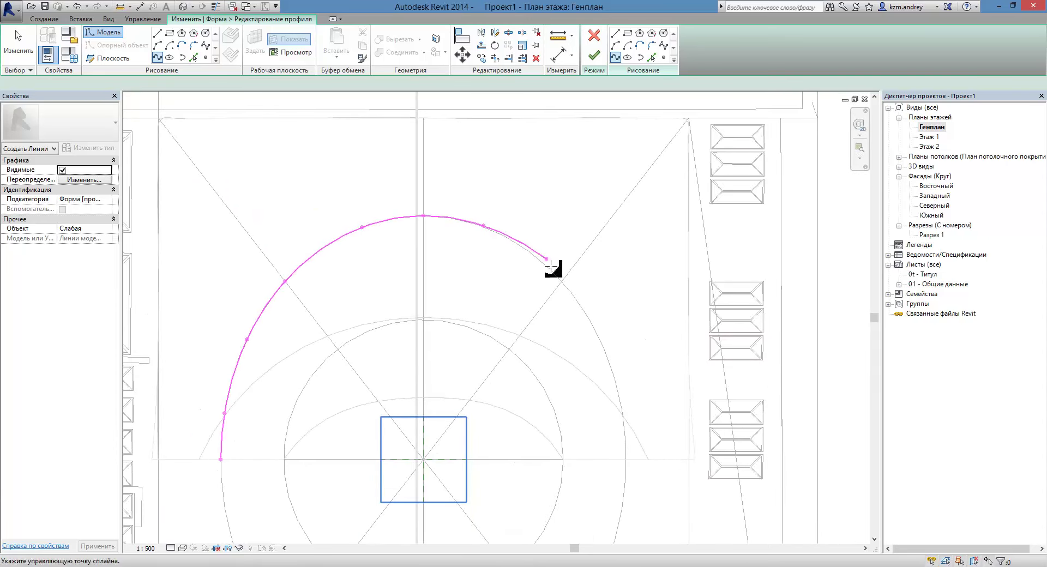
{"action": "left_click", "coordinate": [560, 279]}
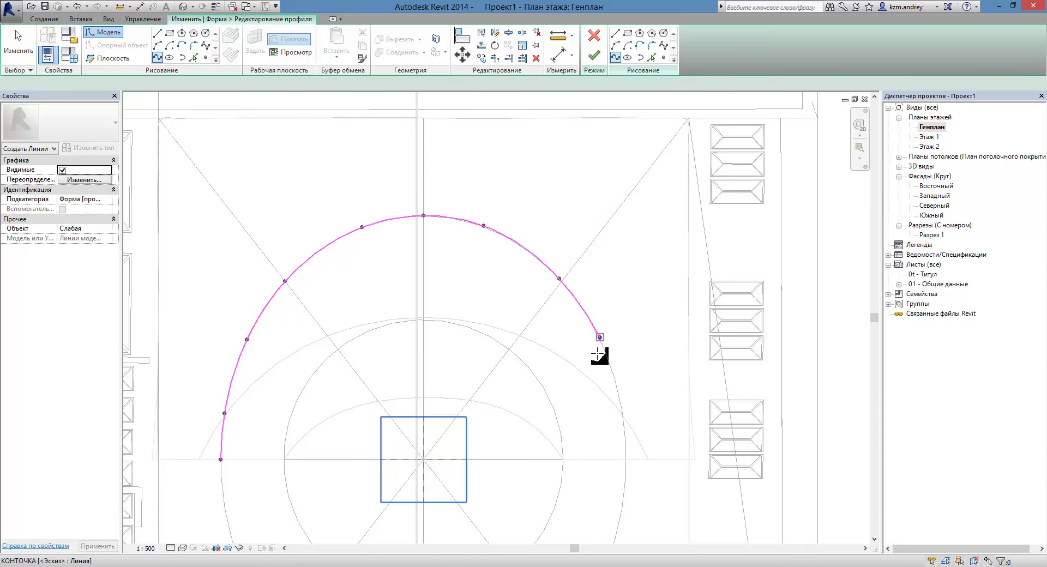
{"action": "left_click", "coordinate": [600, 337]}
{"action": "middle_click_drag", "start_coordinate": [600, 349], "coordinate": [589, 229]}
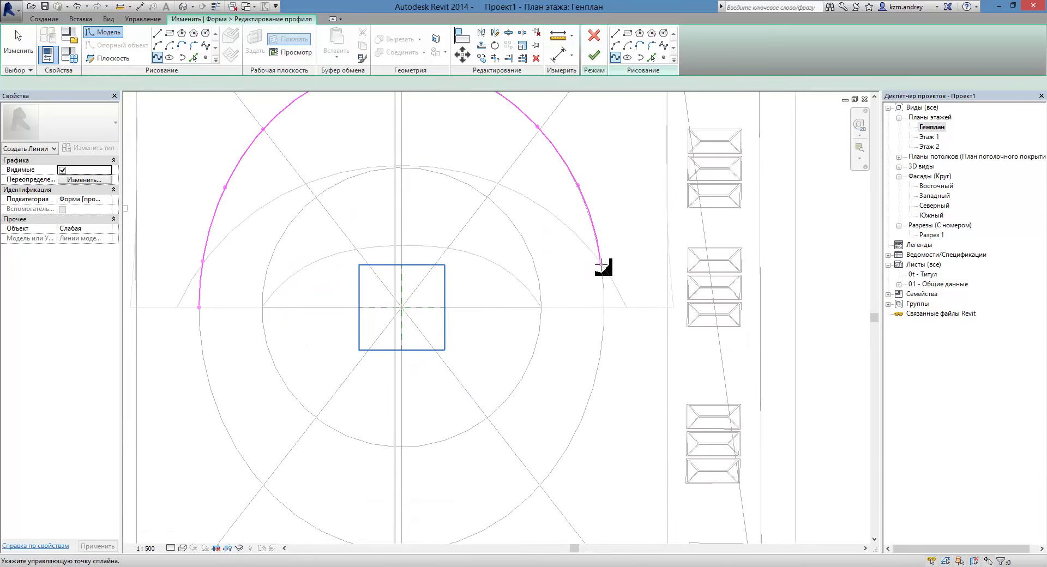
{"action": "left_click", "coordinate": [604, 307]}
{"action": "key", "text": "Escape"}
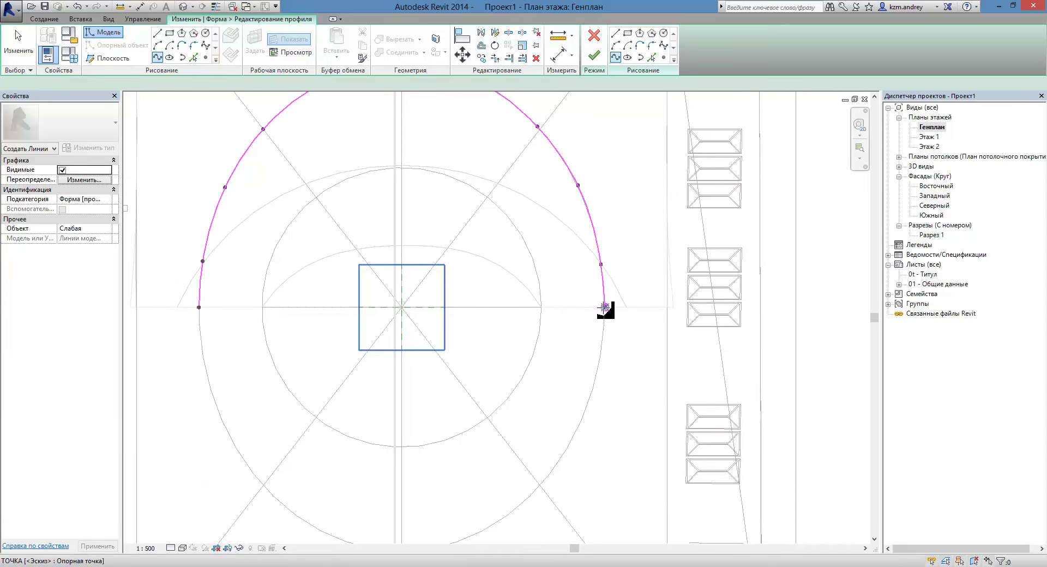
{"action": "scroll", "coordinate": [604, 307], "scroll_direction": "down", "scroll_amount": 3}
{"action": "key", "text": "Escape"}
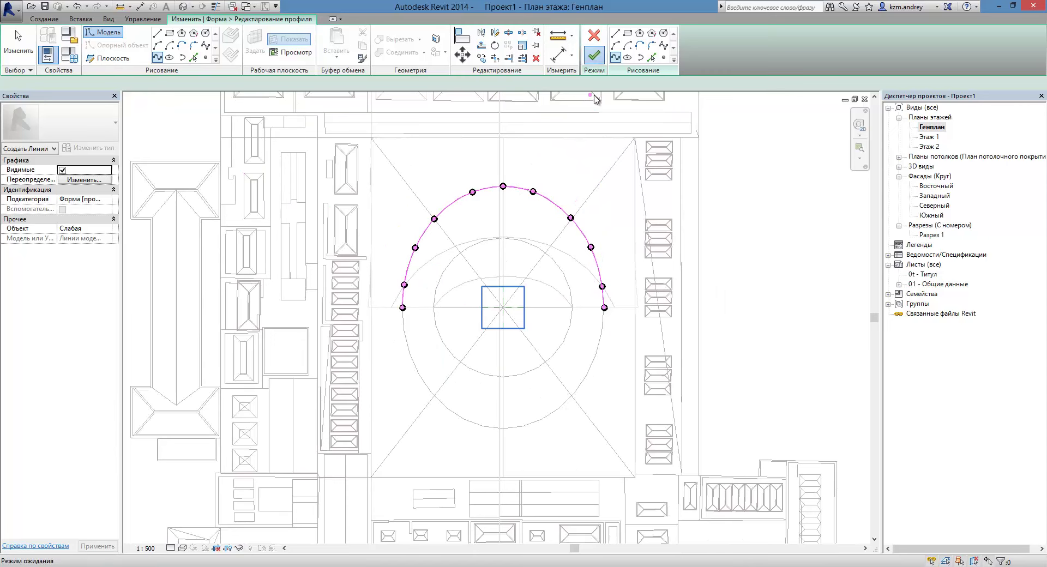
{"action": "key", "text": "Return"}
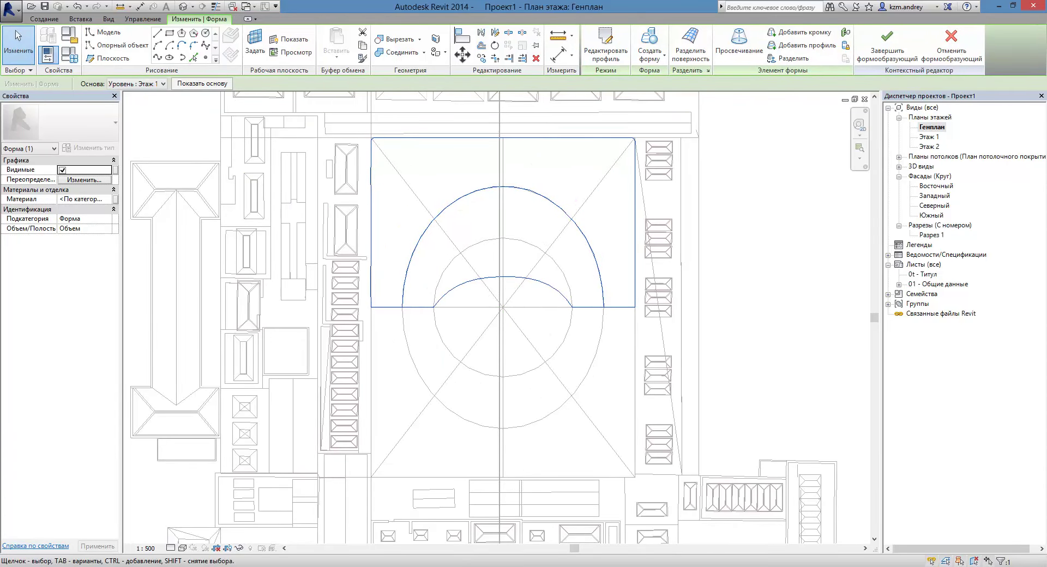
- In the 3D view, select the form's inner curve and delete the old inner arc
{"action": "left_click", "coordinate": [189, 8]}
{"action": "mouse_move", "coordinate": [467, 345]}
{"action": "middle_mouse_down", "text": "shift"}
{"action": "mouse_move", "coordinate": [363, 203]}
{"action": "mouse_move", "coordinate": [245, 182]}
{"action": "mouse_move", "coordinate": [463, 297]}
{"action": "middle_mouse_up", "text": "shift"}
{"action": "left_click", "coordinate": [462, 297]}
{"action": "scroll", "coordinate": [462, 297], "scroll_direction": "up", "scroll_amount": 2}
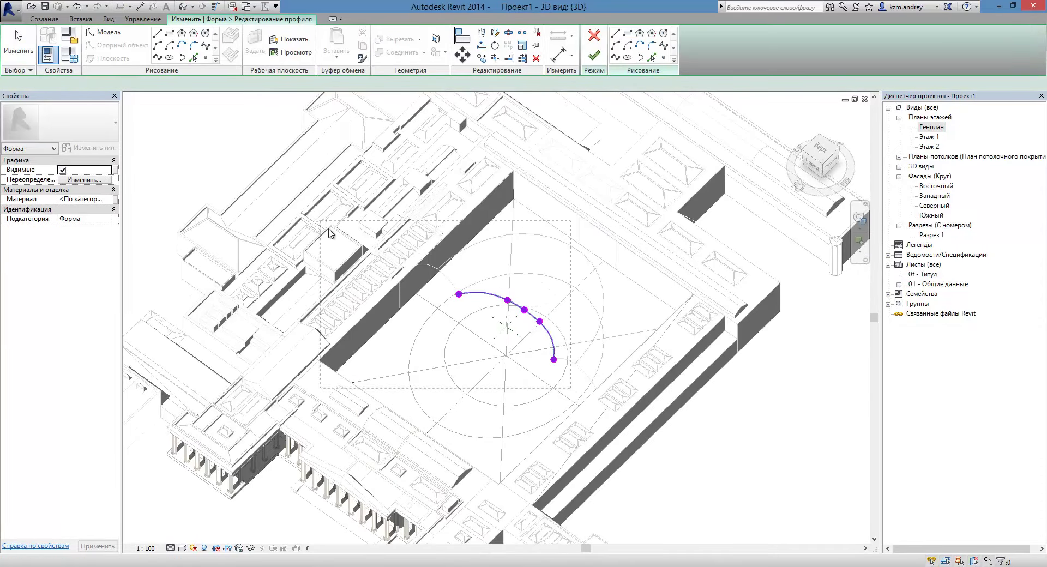
{"action": "left_click_drag", "start_coordinate": [329, 232], "coordinate": [322, 222]}
{"action": "key", "text": "Delete"}
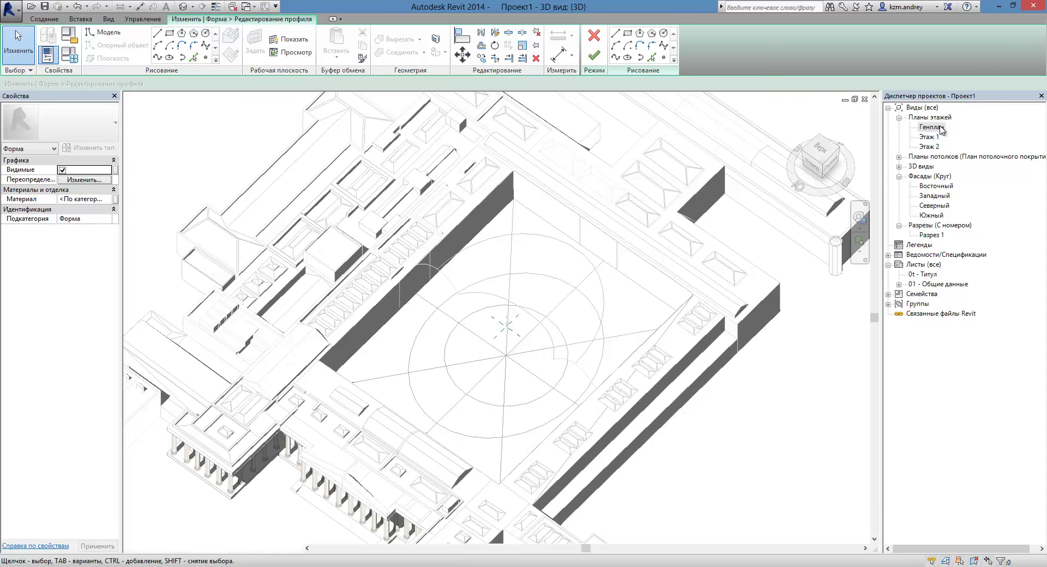
- On Генплан, draw a four-point spline over the inner circle and finish the profile edit
{"action": "double_click", "coordinate": [931, 127]}
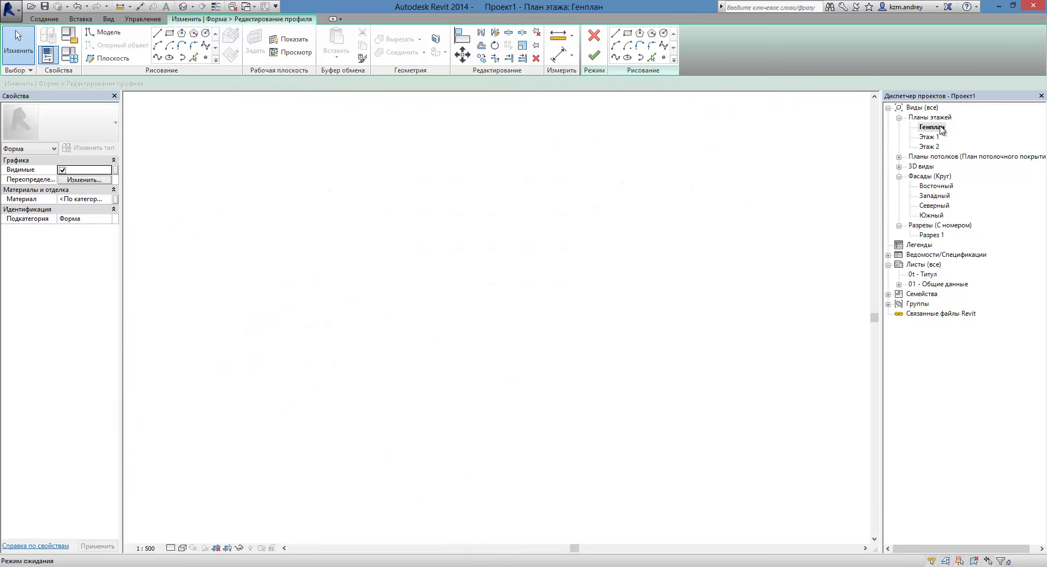
{"action": "left_click", "coordinate": [158, 57]}
{"action": "left_click", "coordinate": [433, 307]}
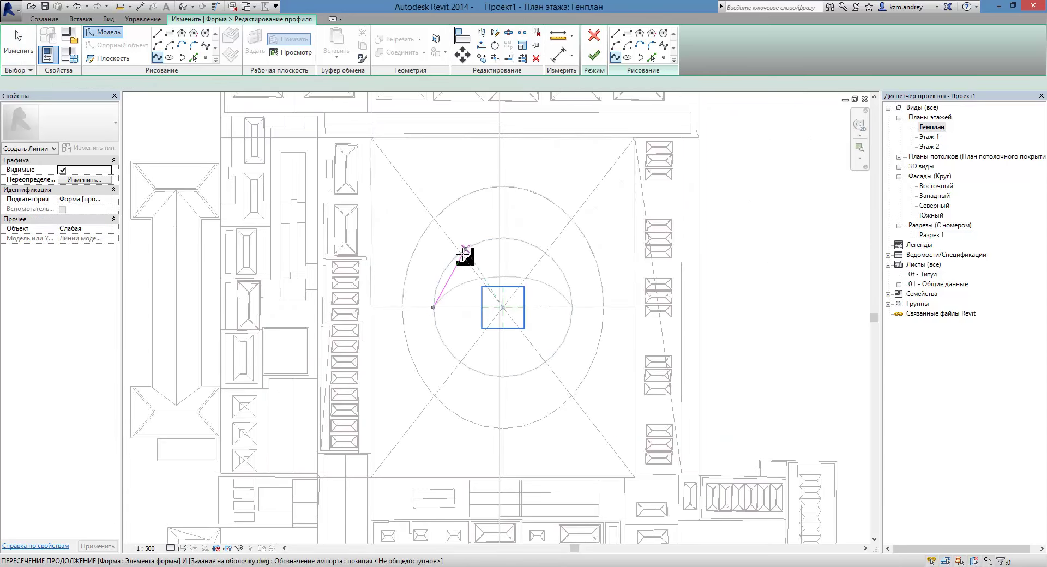
{"action": "left_click", "coordinate": [459, 253]}
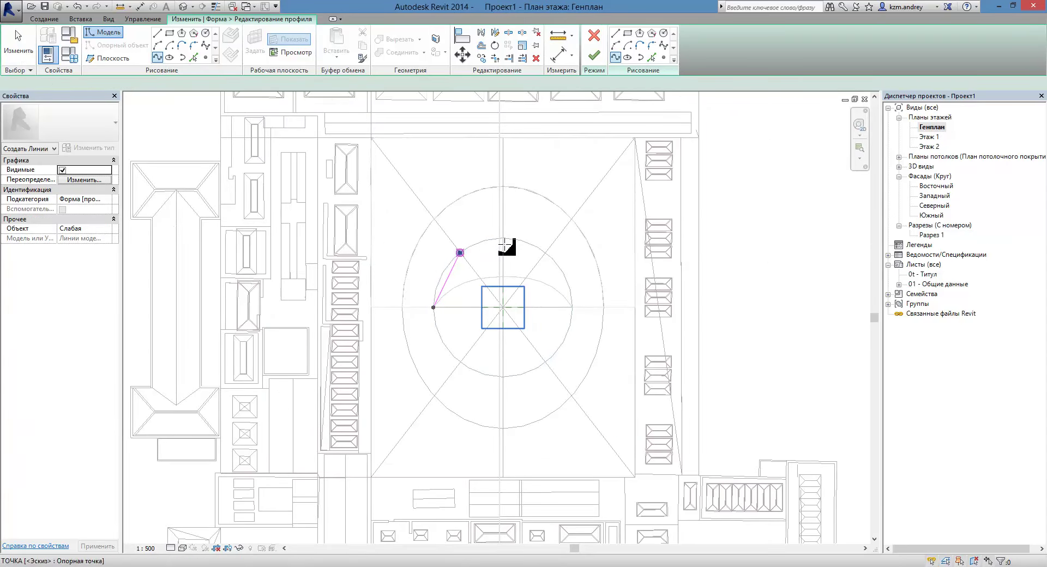
{"action": "left_click", "coordinate": [545, 252]}
{"action": "left_click", "coordinate": [572, 307]}
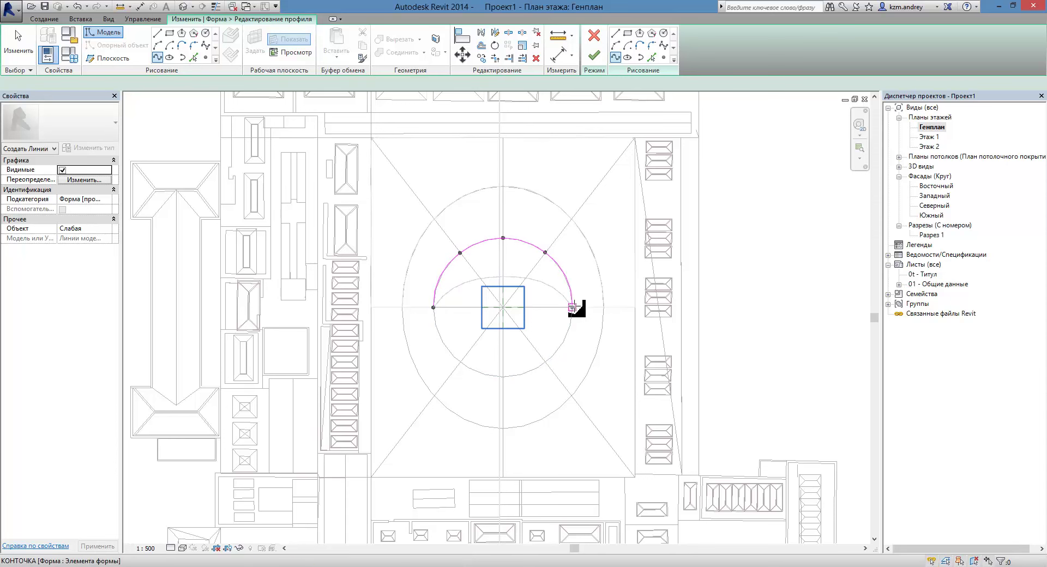
{"action": "left_click", "coordinate": [594, 55]}
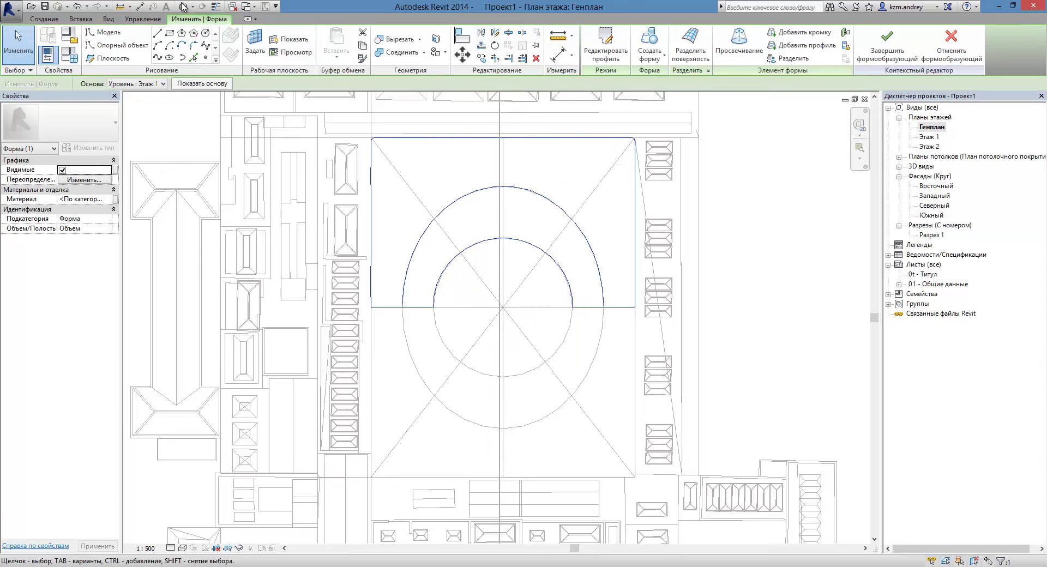
{"action": "left_click", "coordinate": [183, 6]}
- Orbit the 3D view and select the whole half-roof form
{"action": "mouse_move", "coordinate": [533, 351]}
{"action": "middle_mouse_down", "text": "shift"}
{"action": "mouse_move", "coordinate": [382, 137]}
{"action": "mouse_move", "coordinate": [512, 301]}
{"action": "middle_mouse_up", "text": "shift"}
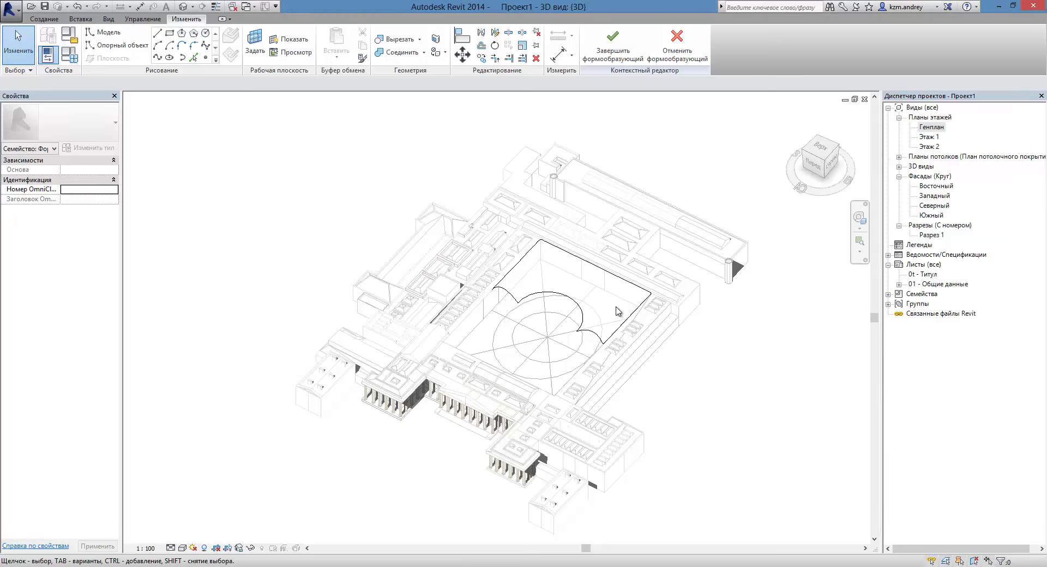
{"action": "left_click", "coordinate": [619, 275]}
{"action": "key", "text": "Escape"}
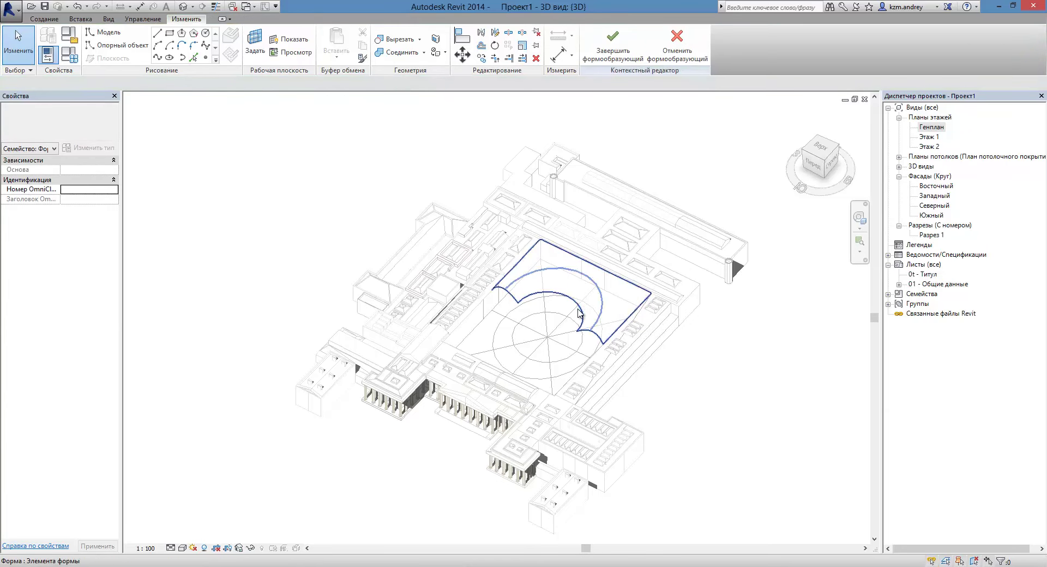
{"action": "left_click", "coordinate": [579, 312]}
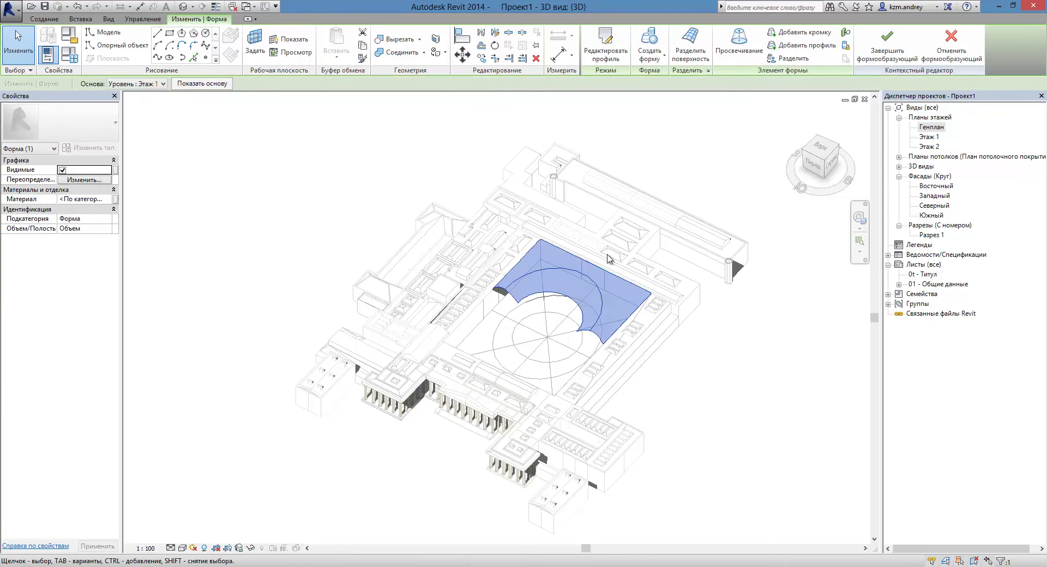
- On Генплан, mirror-copy the form across the courtyard's horizontal centre line, then return to 3D
{"action": "left_click", "coordinate": [927, 129]}
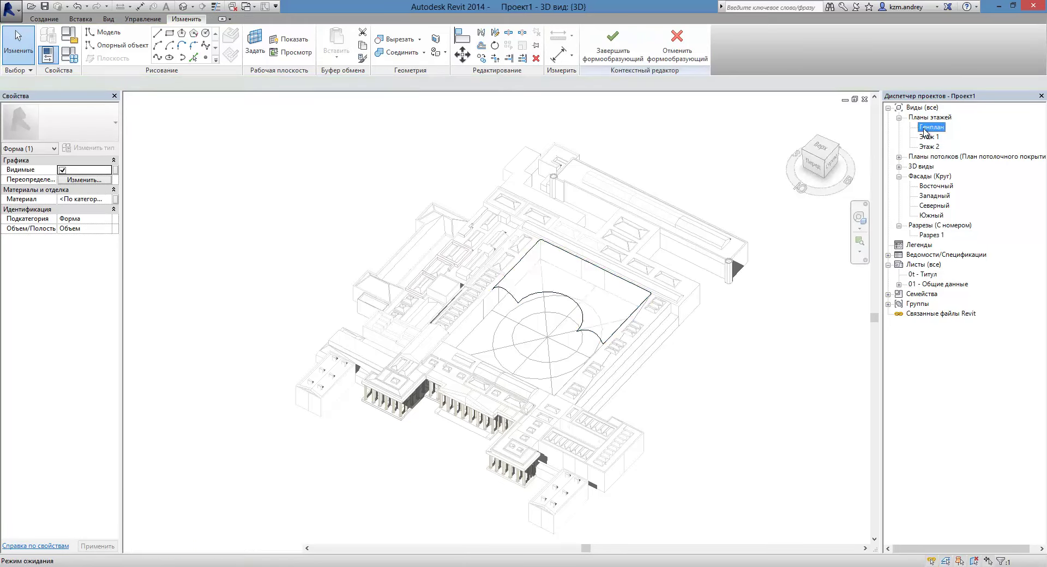
{"action": "left_click", "coordinate": [480, 34]}
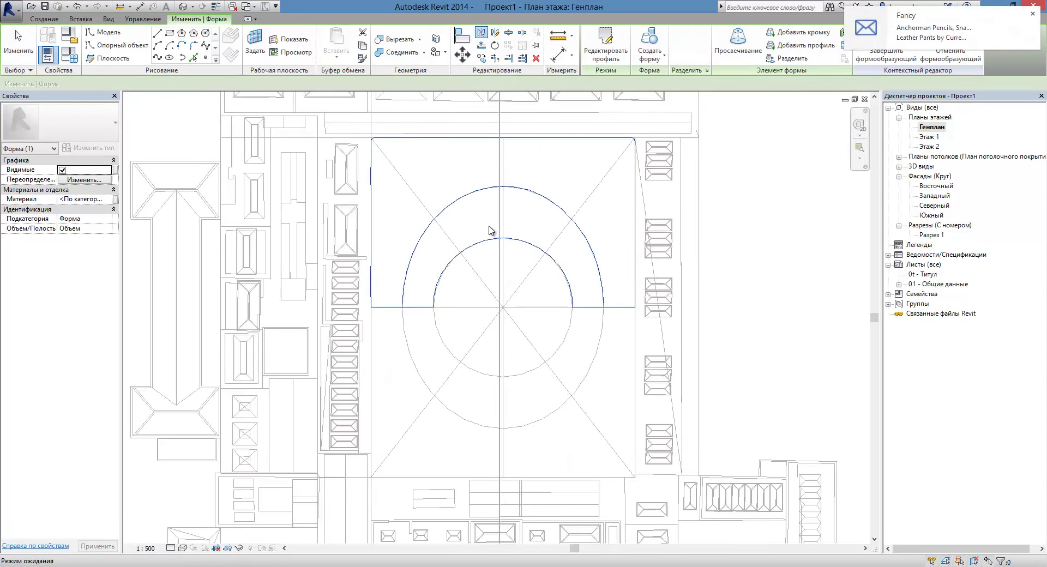
{"action": "left_click", "coordinate": [532, 308]}
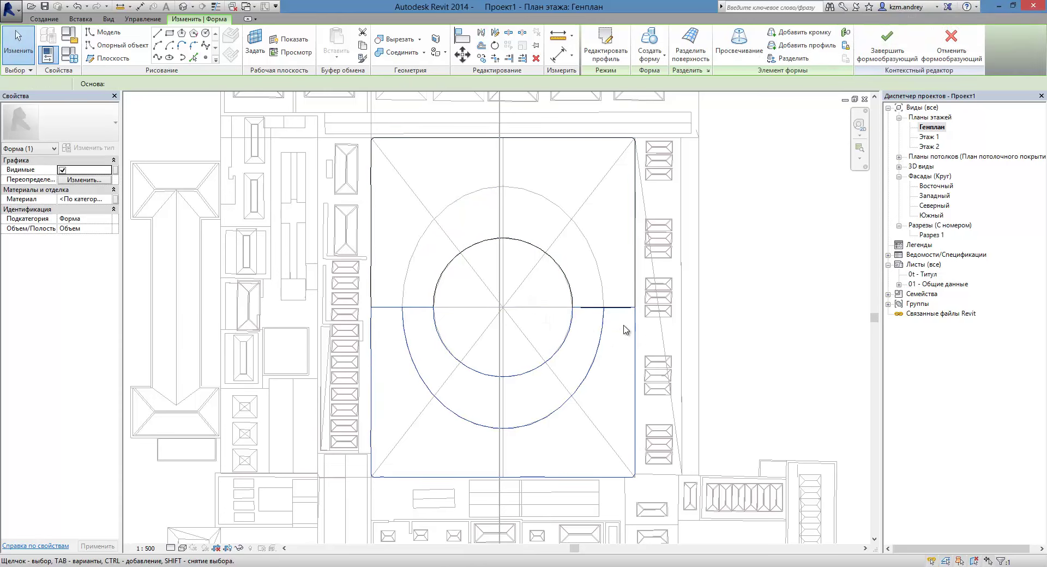
{"action": "scroll", "coordinate": [613, 305], "scroll_direction": "up", "scroll_amount": 3}
{"action": "scroll", "coordinate": [655, 319], "scroll_direction": "down", "scroll_amount": 4}
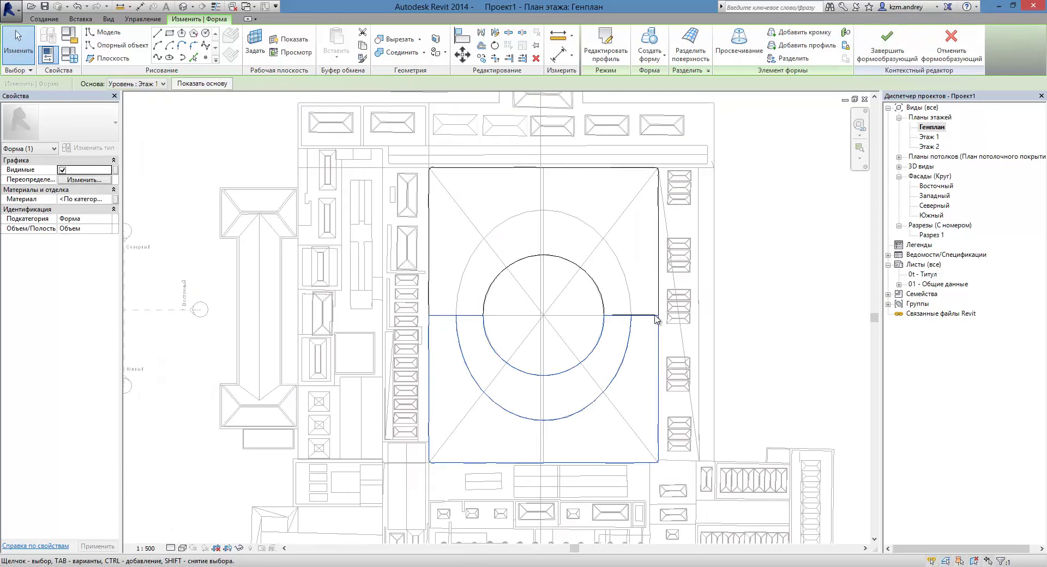
{"action": "middle_click_drag", "start_coordinate": [609, 316], "coordinate": [603, 331]}
{"action": "left_click", "coordinate": [185, 6]}
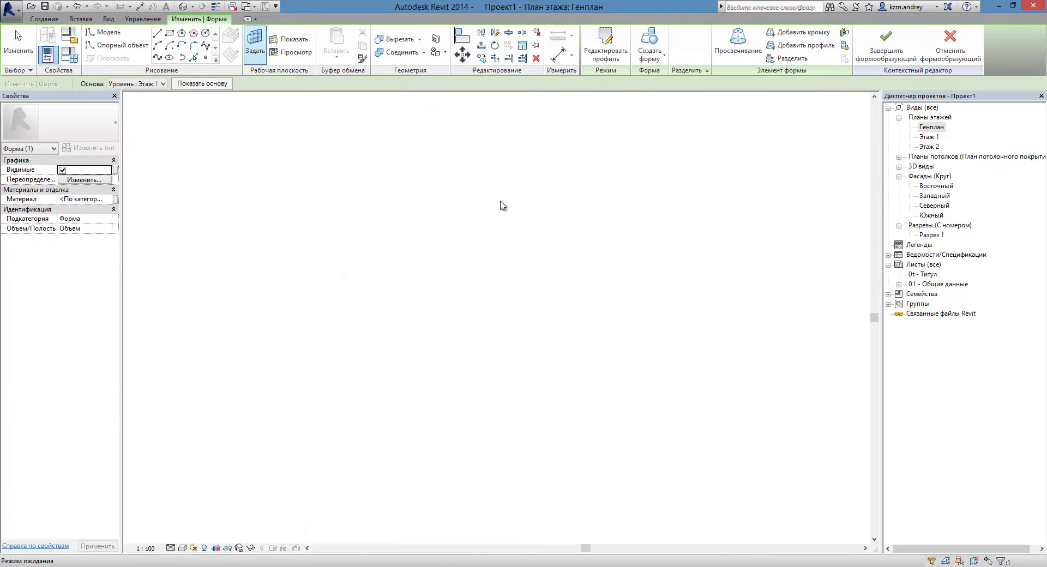
{"action": "mouse_move", "coordinate": [557, 279]}
{"action": "middle_mouse_down", "text": "shift"}
{"action": "mouse_move", "coordinate": [558, 168]}
{"action": "mouse_move", "coordinate": [665, 250]}
{"action": "mouse_move", "coordinate": [528, 280]}
{"action": "middle_mouse_up", "text": "shift"}
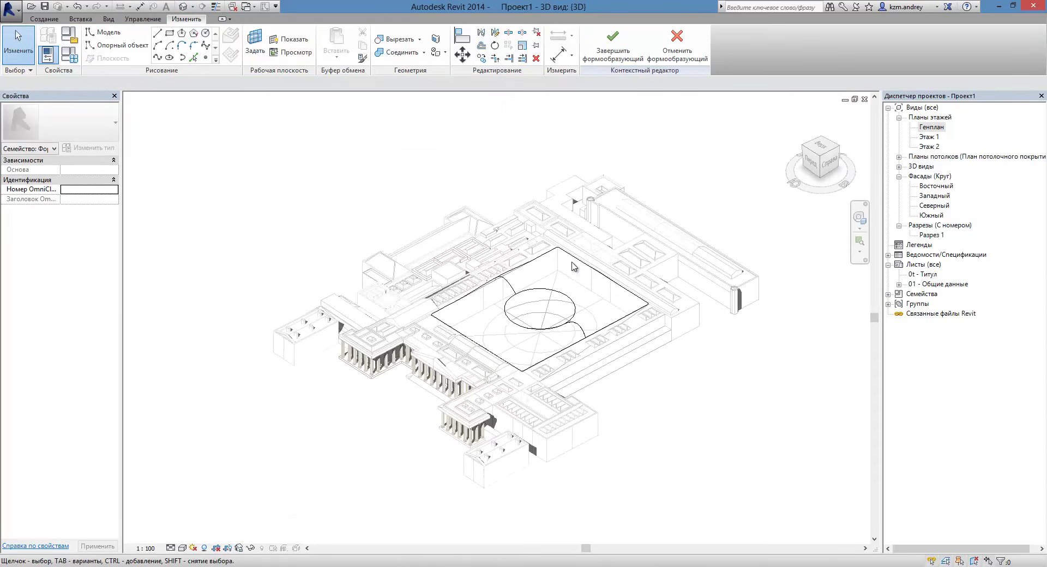
- Tab-select the whole half-roof form and apply Разделить поверхность for a 10 by 10 grid
{"action": "middle_click_drag", "start_coordinate": [591, 294], "coordinate": [567, 297], "text": "shift"}
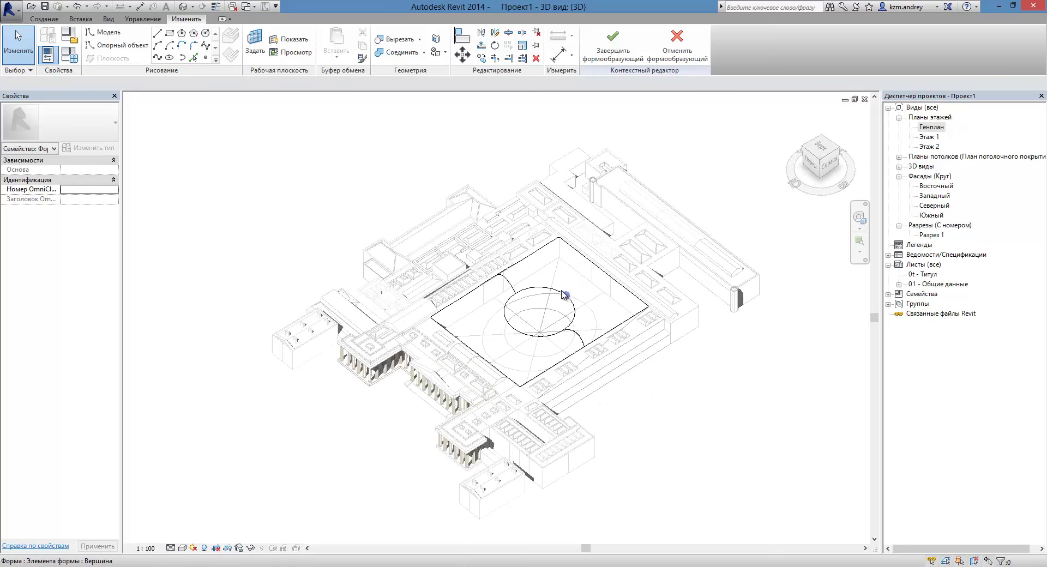
{"action": "key", "text": "Tab"}
{"action": "left_click", "coordinate": [564, 295]}
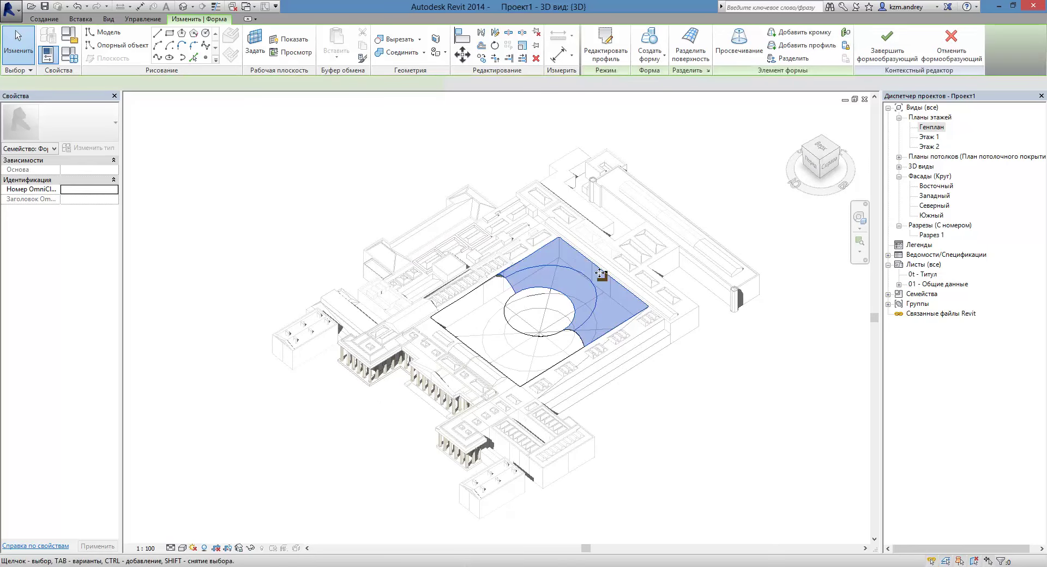
{"action": "left_click", "coordinate": [688, 53]}
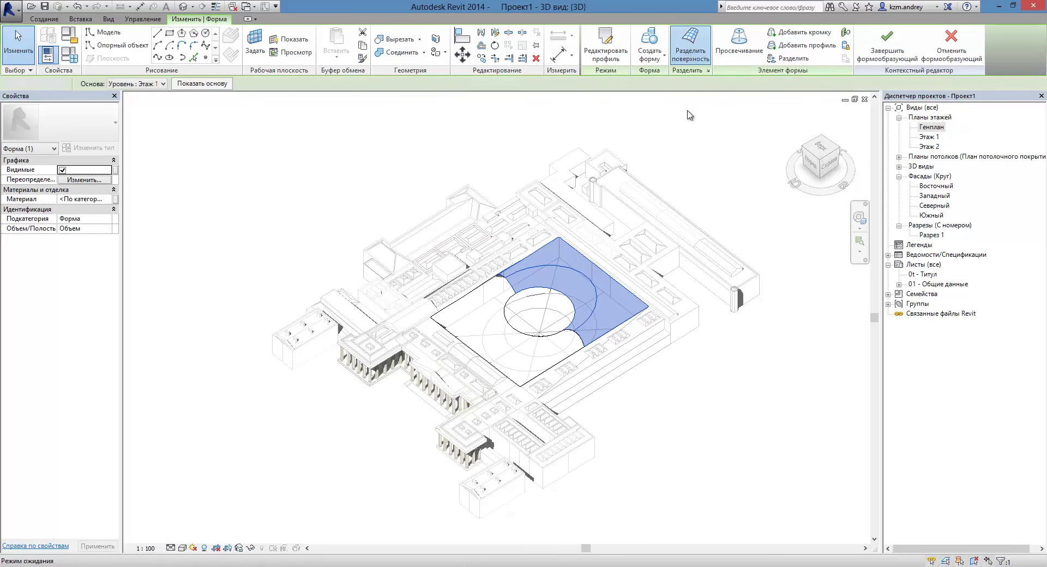
{"action": "mouse_move", "coordinate": [731, 338]}
{"action": "middle_mouse_down", "text": "shift"}
{"action": "mouse_move", "coordinate": [703, 353]}
{"action": "mouse_move", "coordinate": [741, 269]}
{"action": "middle_mouse_up", "text": "shift"}
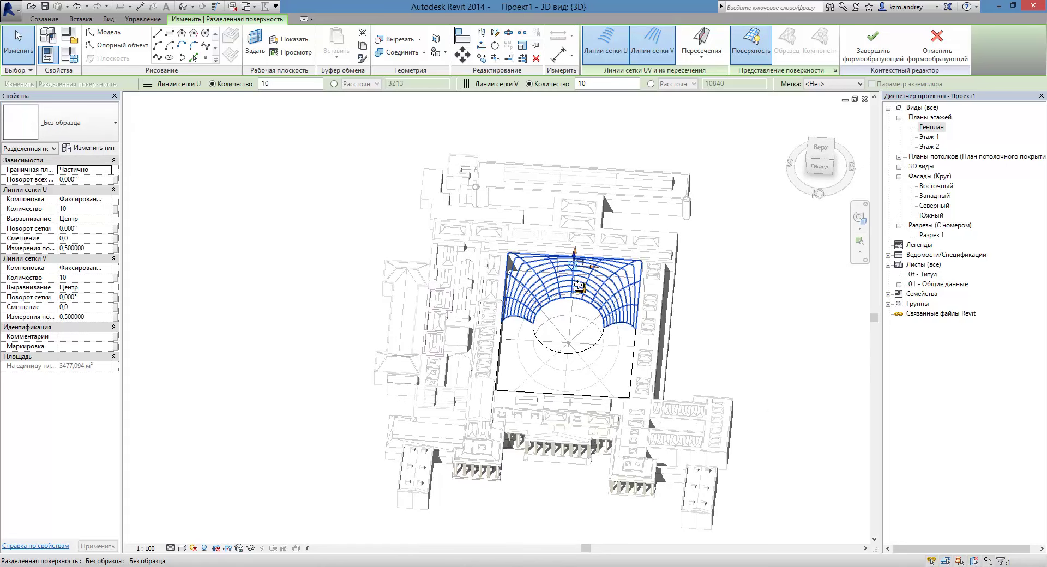
- Pick Треугольники (изогнутые) from the Properties type selector for the divided surface
{"action": "left_click", "coordinate": [89, 130]}
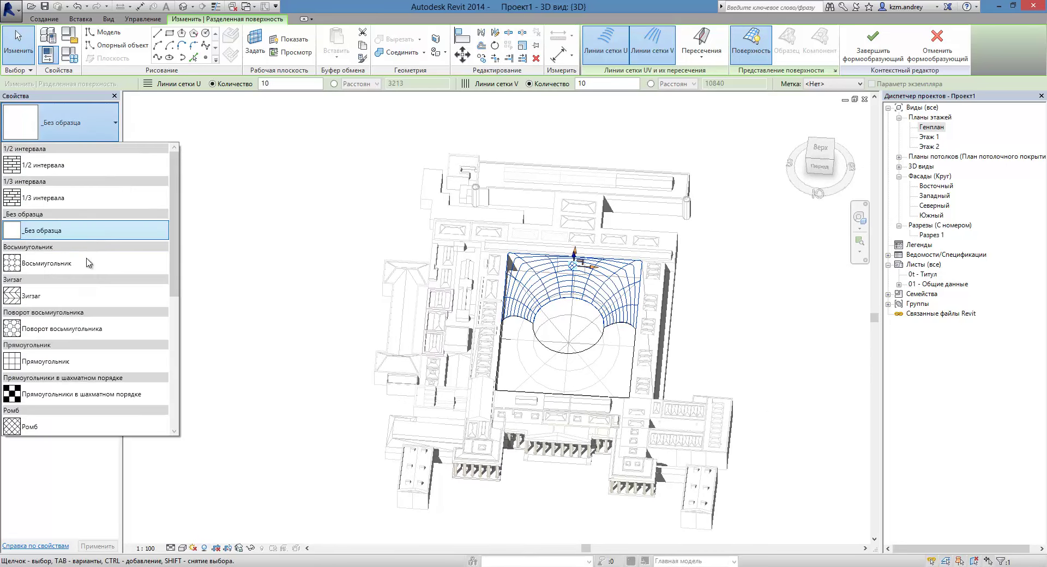
{"action": "scroll", "coordinate": [69, 338], "scroll_direction": "down", "scroll_amount": 2}
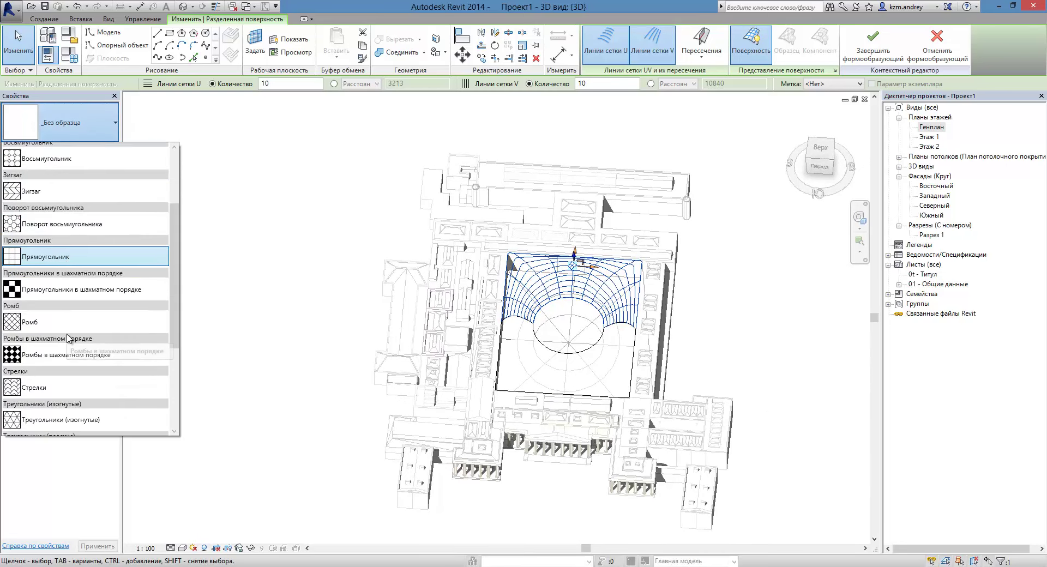
{"action": "left_click", "coordinate": [87, 425]}
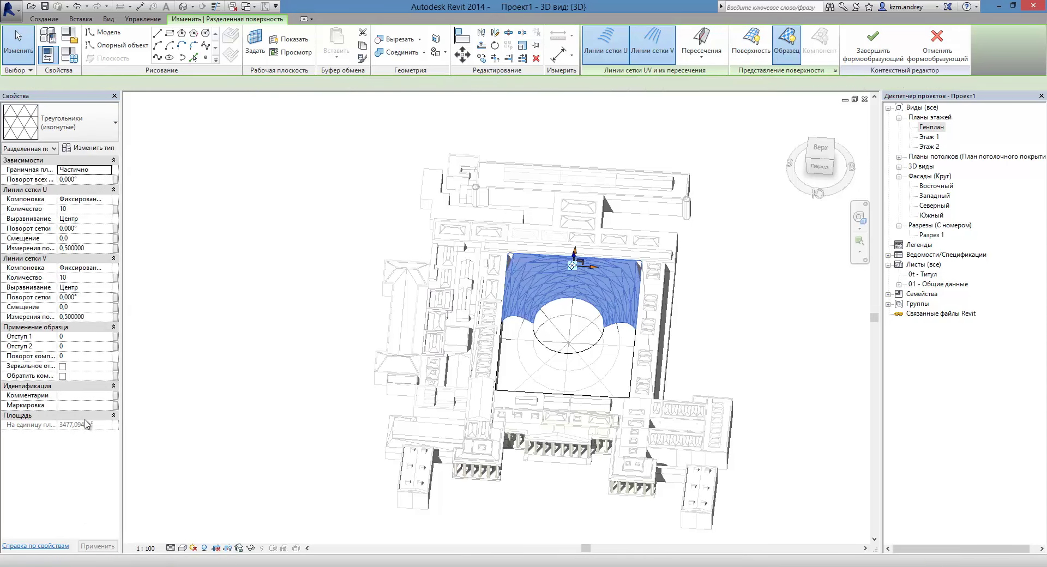
{"action": "scroll", "coordinate": [571, 273], "scroll_direction": "up", "scroll_amount": 5}
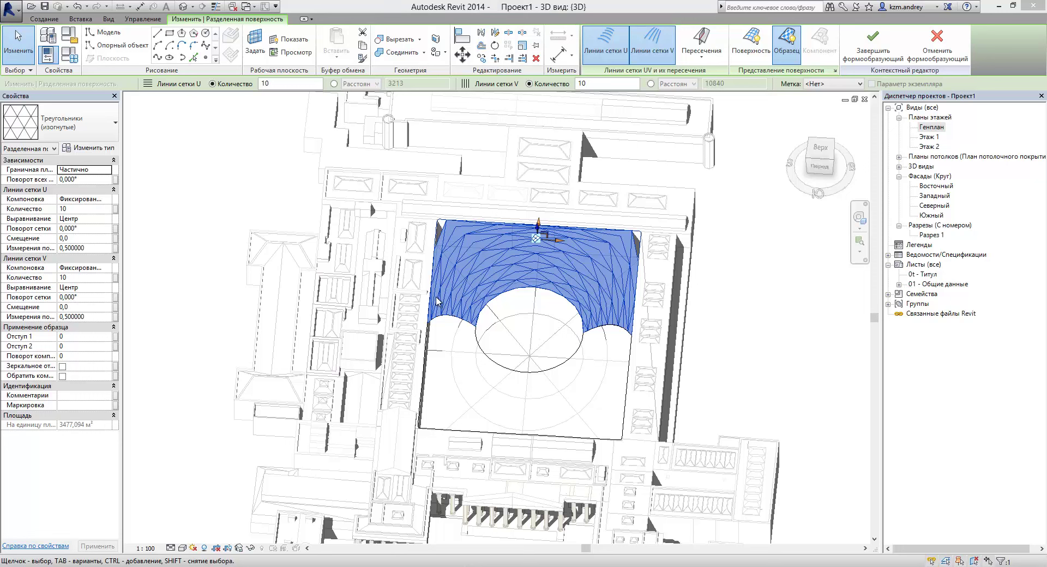
- Set Поворот всех сеток to 90° and both U and V divisions to 30
{"action": "left_click", "coordinate": [61, 180]}
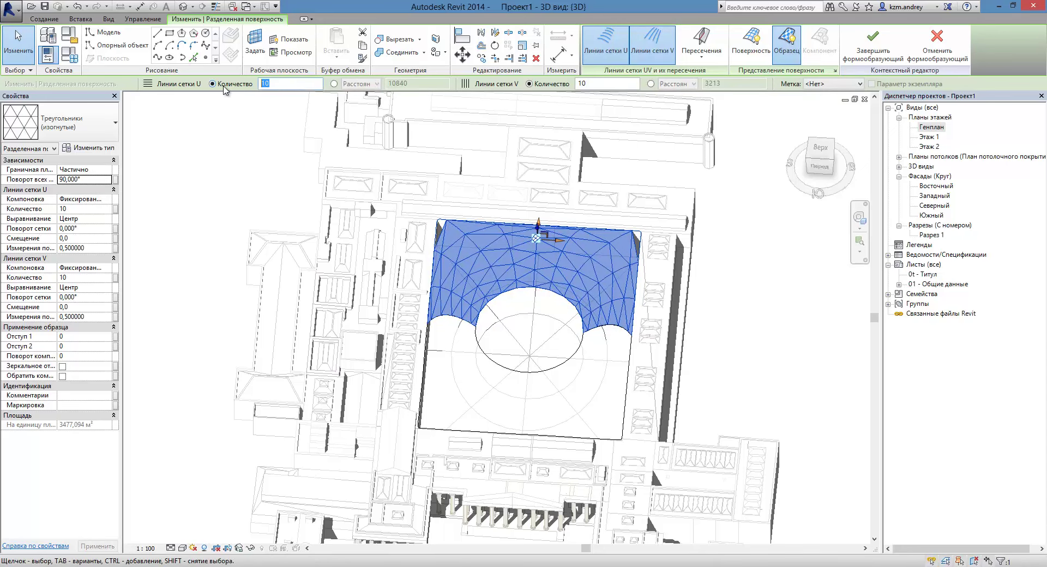
{"action": "type", "text": "90,000"}
{"action": "key", "text": "Tab"}
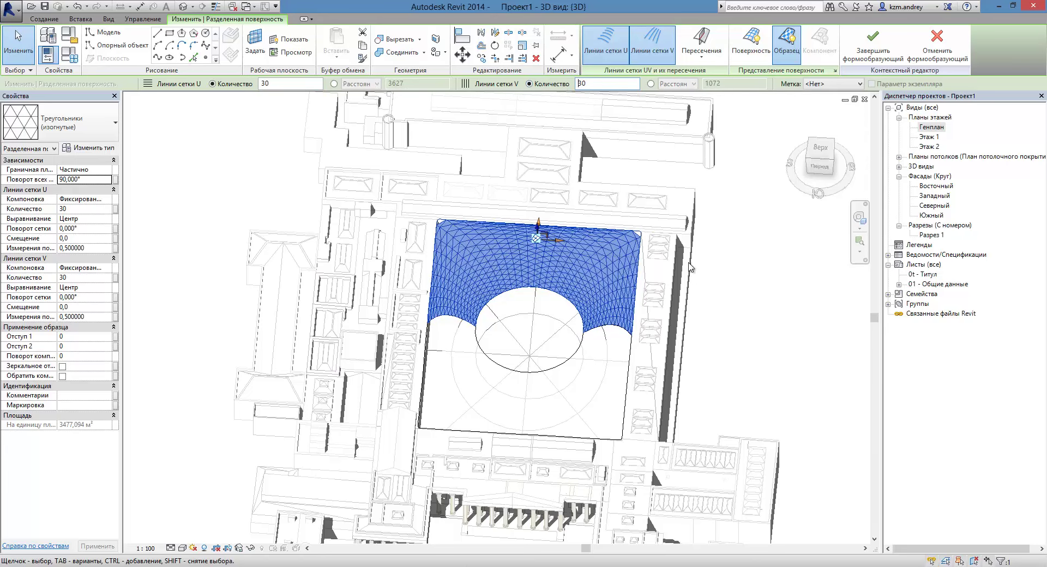
{"action": "key", "text": "Escape"}
{"action": "mouse_move", "coordinate": [691, 334]}
{"action": "middle_mouse_down", "text": "shift"}
{"action": "mouse_move", "coordinate": [522, 358]}
{"action": "mouse_move", "coordinate": [479, 430]}
{"action": "mouse_move", "coordinate": [444, 296]}
{"action": "mouse_move", "coordinate": [306, 177]}
{"action": "mouse_move", "coordinate": [357, 121]}
{"action": "mouse_move", "coordinate": [433, 273]}
{"action": "middle_mouse_up", "text": "shift"}
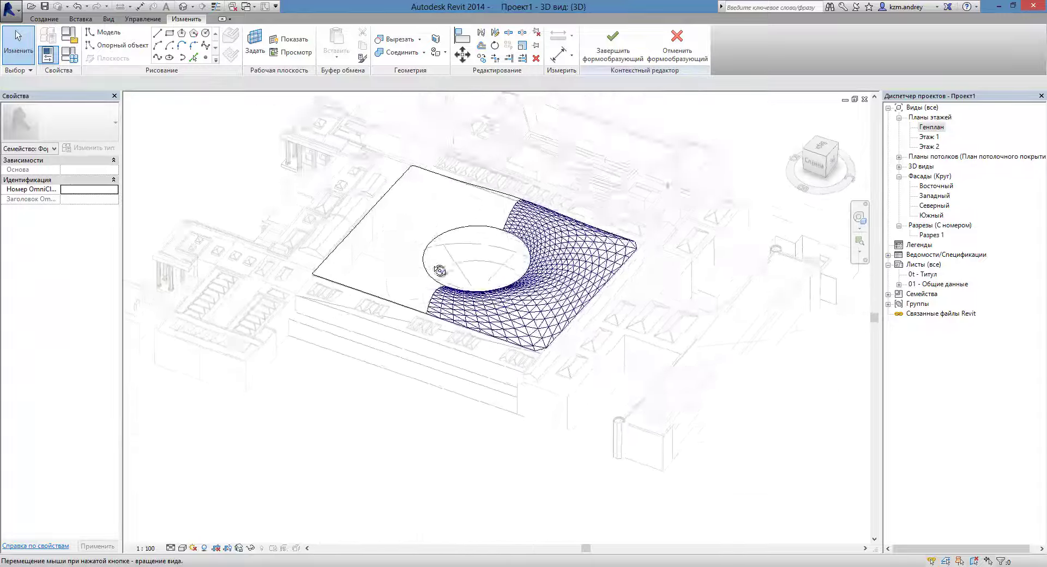
{"action": "scroll", "coordinate": [567, 285], "scroll_direction": "up", "scroll_amount": 4}
{"action": "scroll", "coordinate": [576, 368], "scroll_direction": "up", "scroll_amount": 2}
{"action": "mouse_move", "coordinate": [575, 368]}
{"action": "middle_mouse_down", "text": "shift"}
{"action": "mouse_move", "coordinate": [600, 304]}
{"action": "mouse_move", "coordinate": [594, 334]}
{"action": "mouse_move", "coordinate": [596, 300]}
{"action": "mouse_move", "coordinate": [418, 206]}
{"action": "mouse_move", "coordinate": [572, 366]}
{"action": "middle_mouse_up", "text": "shift"}
{"action": "scroll", "coordinate": [600, 371], "scroll_direction": "up", "scroll_amount": 3}
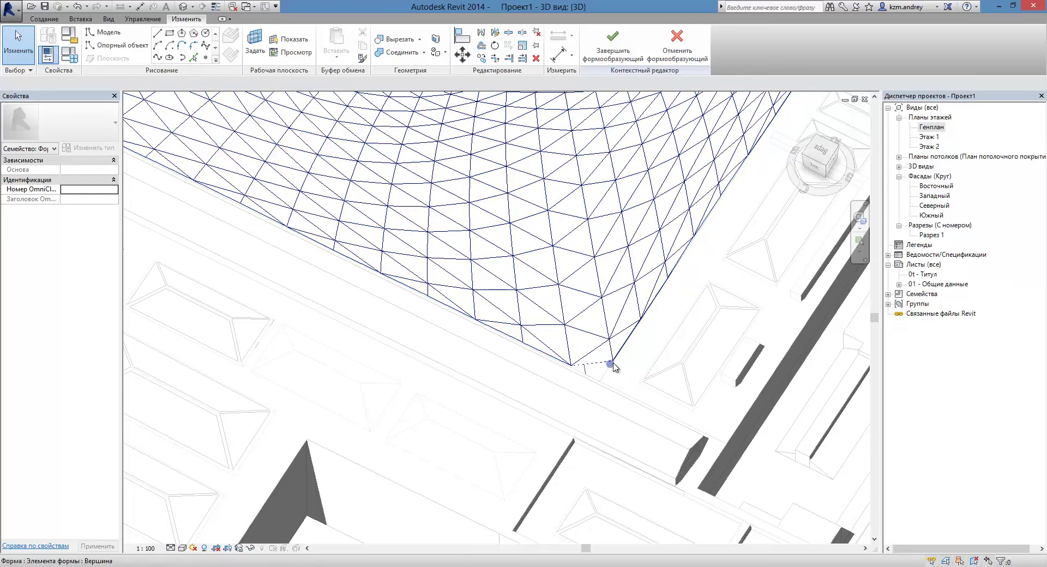
{"action": "scroll", "coordinate": [626, 396], "scroll_direction": "down", "scroll_amount": 5}
{"action": "scroll", "coordinate": [627, 396], "scroll_direction": "down", "scroll_amount": 3}
{"action": "left_click", "coordinate": [683, 303]}
{"action": "mouse_move", "coordinate": [683, 303]}
{"action": "middle_mouse_down", "text": "shift"}
{"action": "mouse_move", "coordinate": [465, 250]}
{"action": "mouse_move", "coordinate": [442, 330]}
{"action": "middle_mouse_up", "text": "shift"}
{"action": "scroll", "coordinate": [641, 331], "scroll_direction": "up", "scroll_amount": 3}
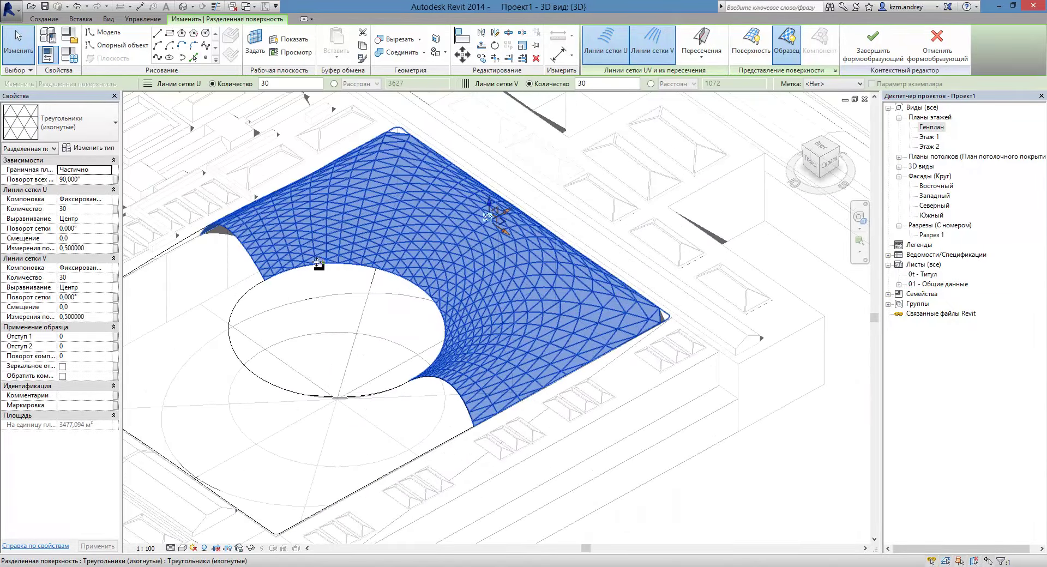
{"action": "mouse_move", "coordinate": [570, 348]}
{"action": "middle_mouse_down", "text": "shift"}
{"action": "mouse_move", "coordinate": [543, 117]}
{"action": "mouse_move", "coordinate": [504, 185]}
{"action": "middle_mouse_up", "text": "shift"}
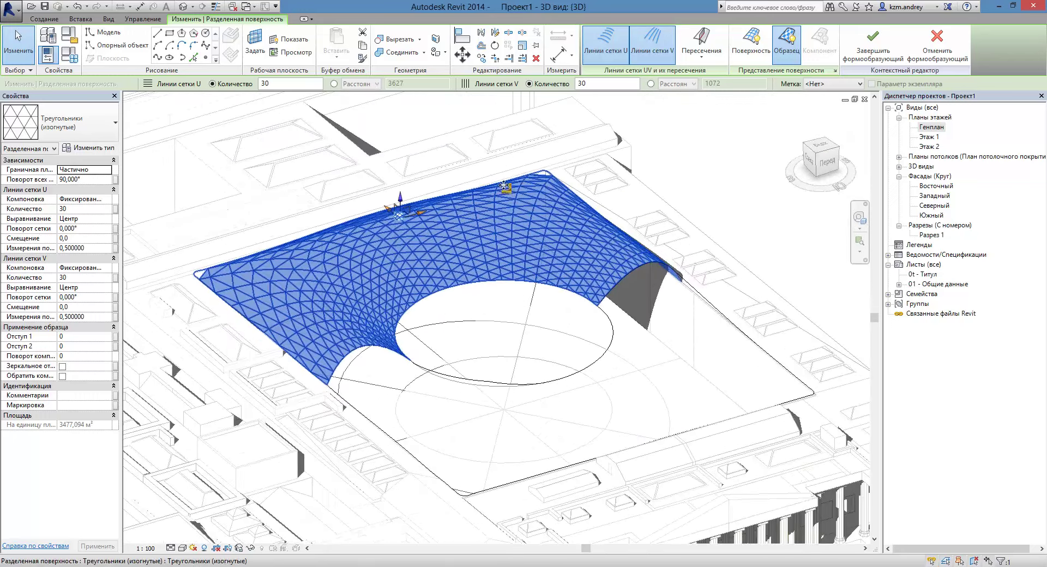
{"action": "scroll", "coordinate": [618, 232], "scroll_direction": "up", "scroll_amount": 2}
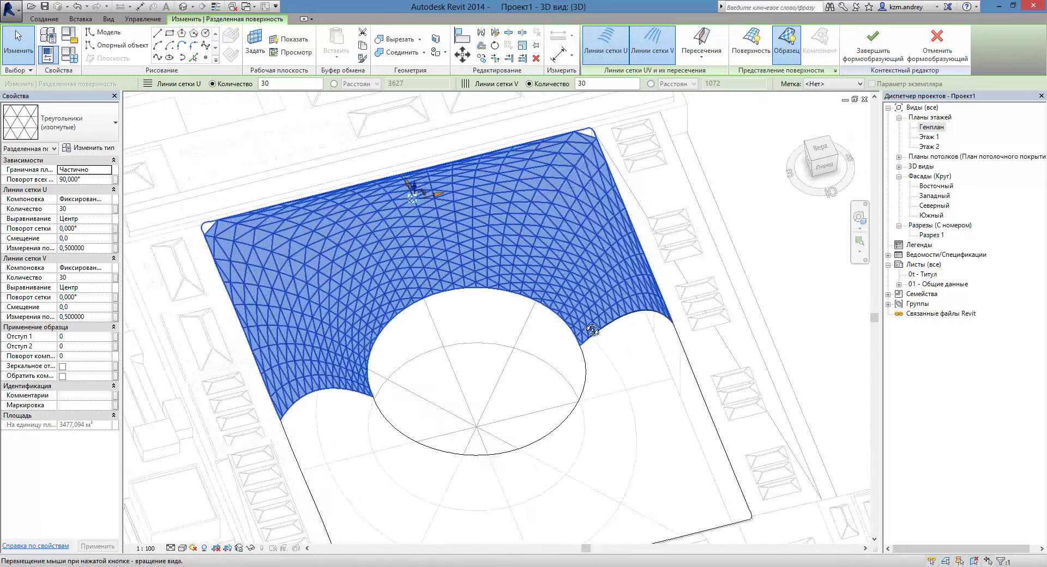
{"action": "scroll", "coordinate": [572, 135], "scroll_direction": "up", "scroll_amount": 2}
{"action": "scroll", "coordinate": [600, 145], "scroll_direction": "down", "scroll_amount": 2}
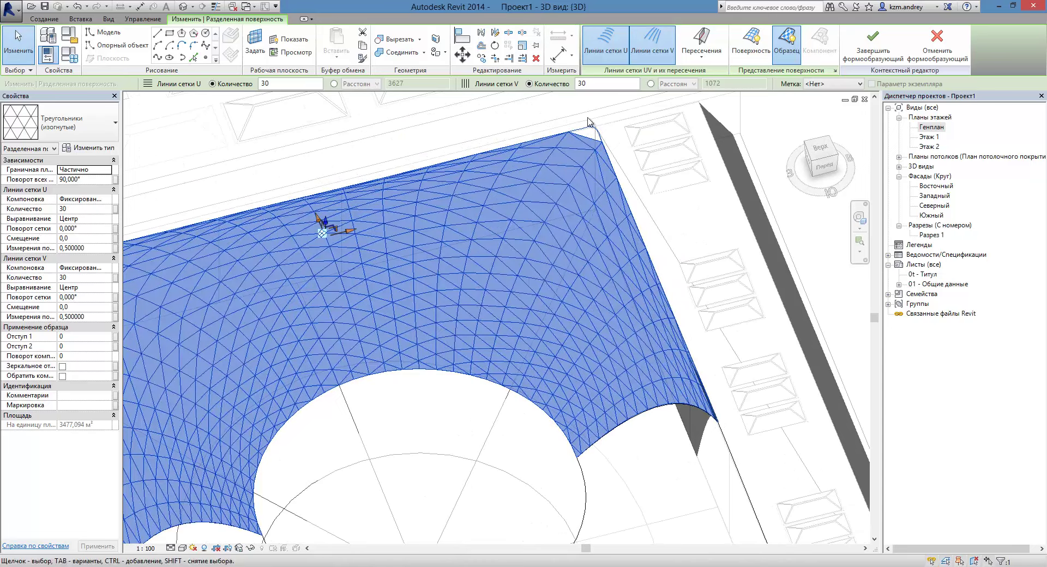
{"action": "scroll", "coordinate": [600, 144], "scroll_direction": "down", "scroll_amount": 3}
{"action": "middle_click_drag", "start_coordinate": [580, 175], "coordinate": [442, 49], "text": "shift"}
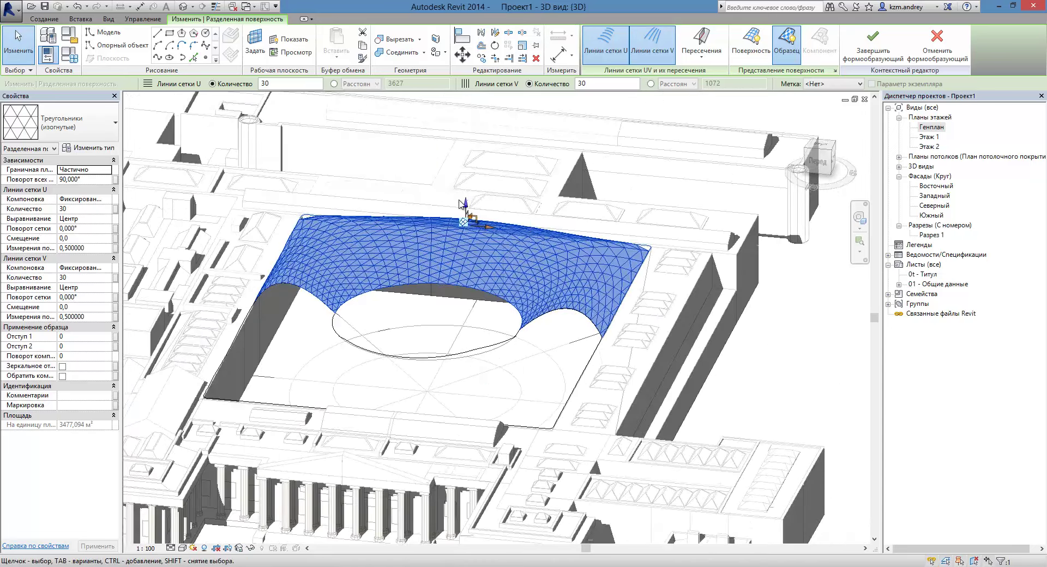
{"action": "mouse_move", "coordinate": [463, 205]}
{"action": "middle_mouse_down", "text": "shift"}
{"action": "mouse_move", "coordinate": [681, 277]}
{"action": "mouse_move", "coordinate": [647, 321]}
{"action": "middle_mouse_up", "text": "shift"}
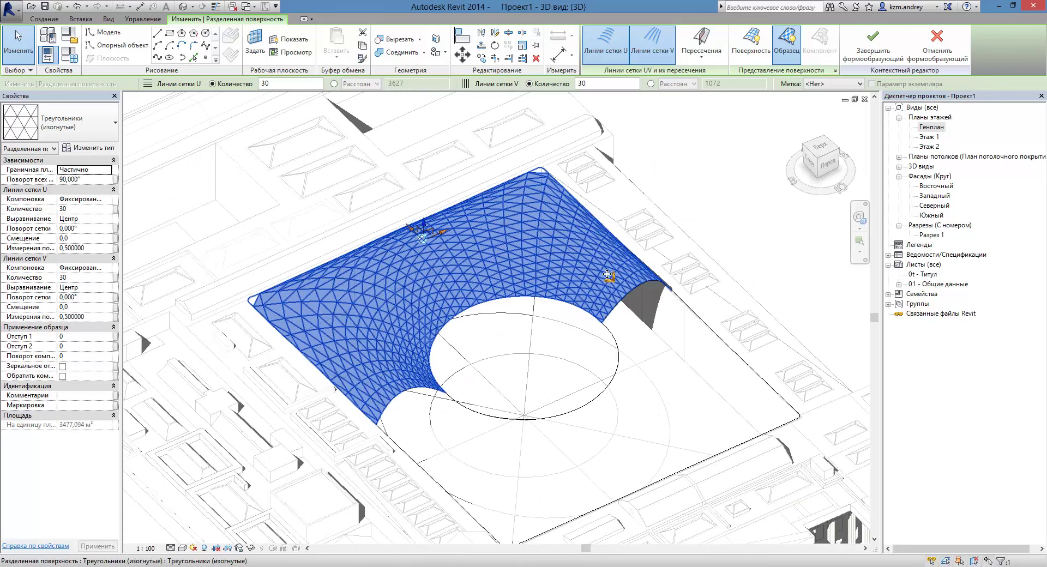
{"action": "left_click", "coordinate": [618, 357]}
{"action": "left_click", "coordinate": [599, 252]}
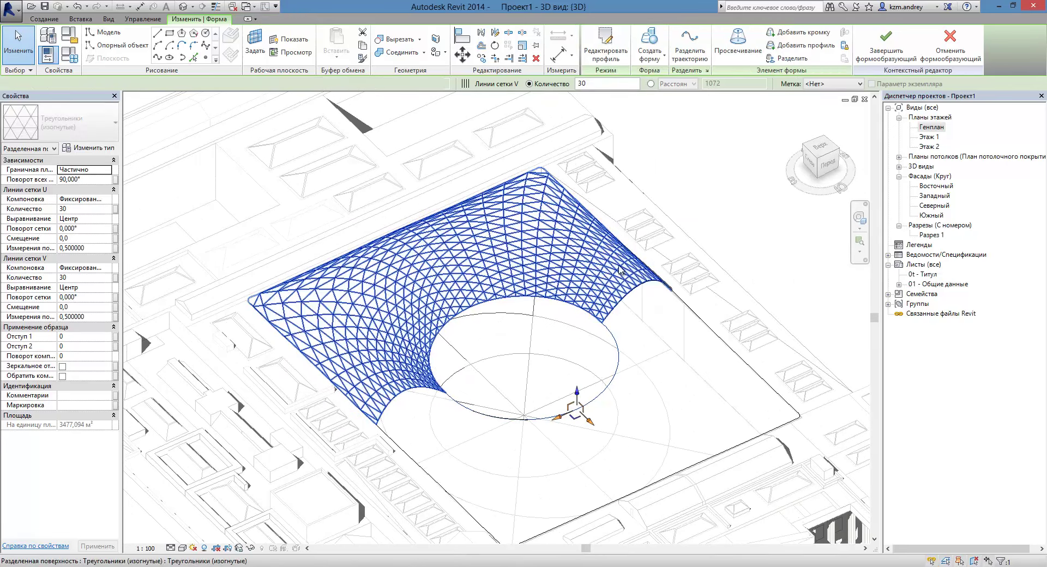
- Select the mirrored half's surface and divide it into a grid
{"action": "mouse_move", "coordinate": [600, 253]}
{"action": "middle_mouse_down", "text": "shift"}
{"action": "mouse_move", "coordinate": [666, 299]}
{"action": "mouse_move", "coordinate": [674, 269]}
{"action": "middle_mouse_up", "text": "shift"}
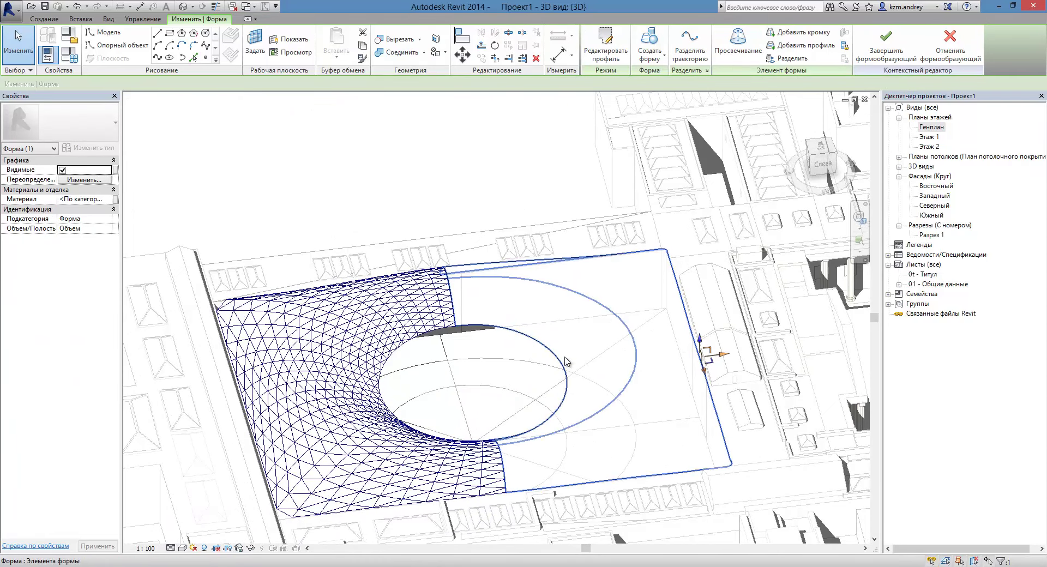
{"action": "left_click", "coordinate": [598, 257]}
{"action": "mouse_move", "coordinate": [600, 257]}
{"action": "middle_mouse_down", "text": "shift"}
{"action": "mouse_move", "coordinate": [654, 346]}
{"action": "mouse_move", "coordinate": [662, 311]}
{"action": "mouse_move", "coordinate": [641, 213]}
{"action": "middle_mouse_up", "text": "shift"}
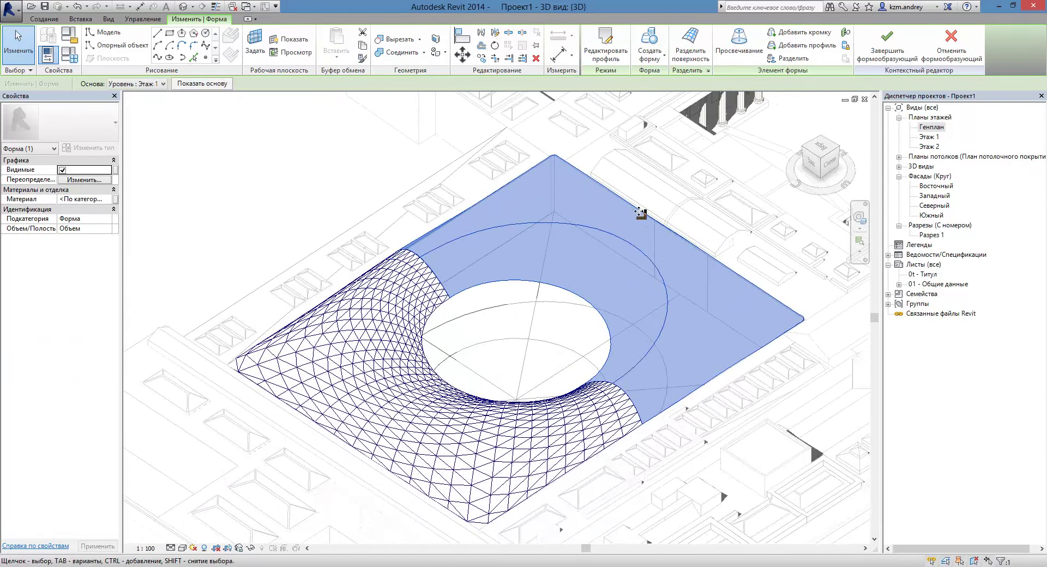
{"action": "left_click", "coordinate": [693, 61]}
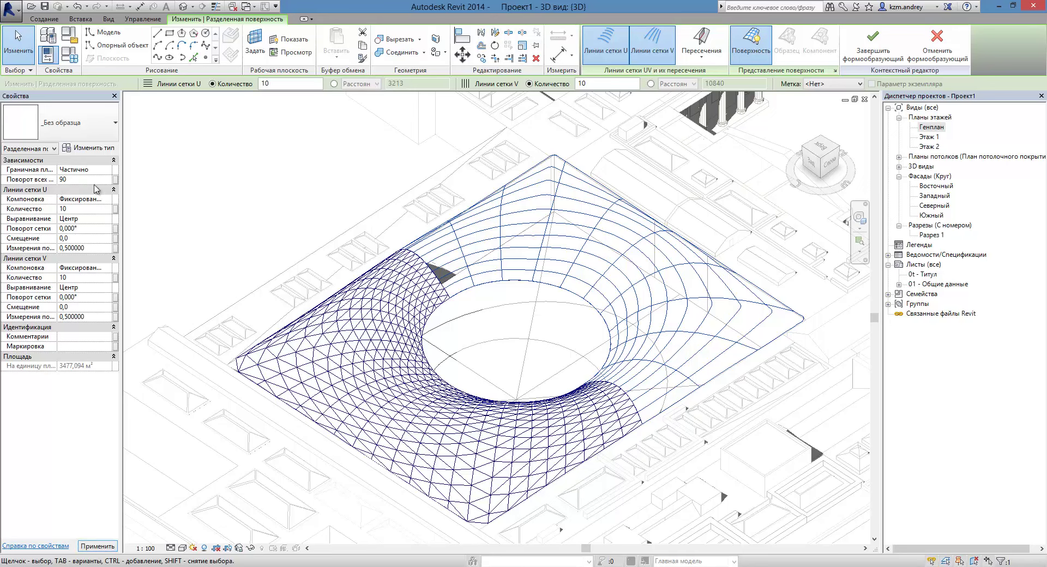
- Apply Треугольники (изогнутые) with 30 U and V divisions, then finish editing the mass
{"action": "left_click", "coordinate": [60, 122]}
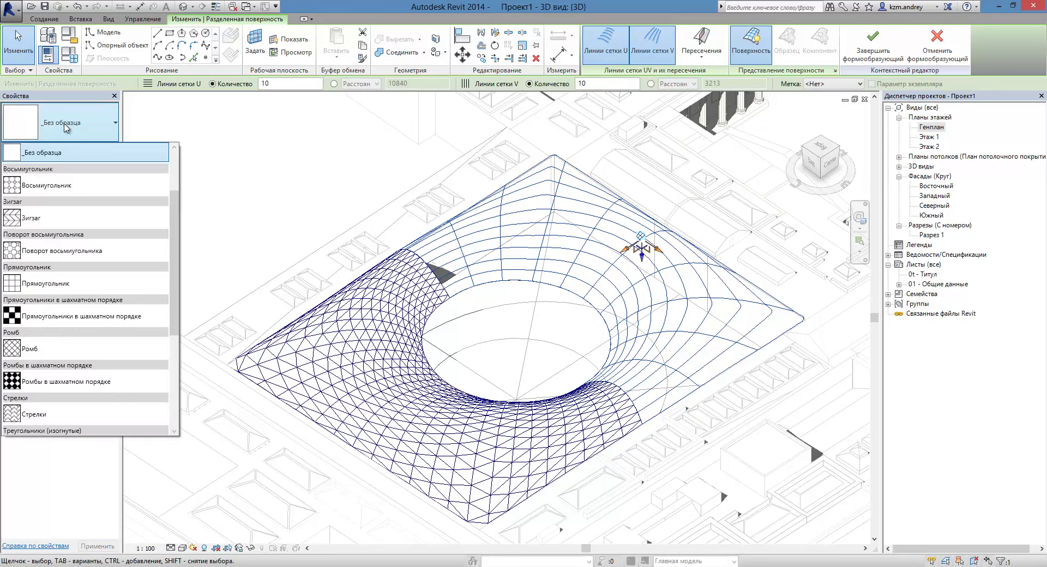
{"action": "scroll", "coordinate": [84, 408], "scroll_direction": "down", "scroll_amount": 2}
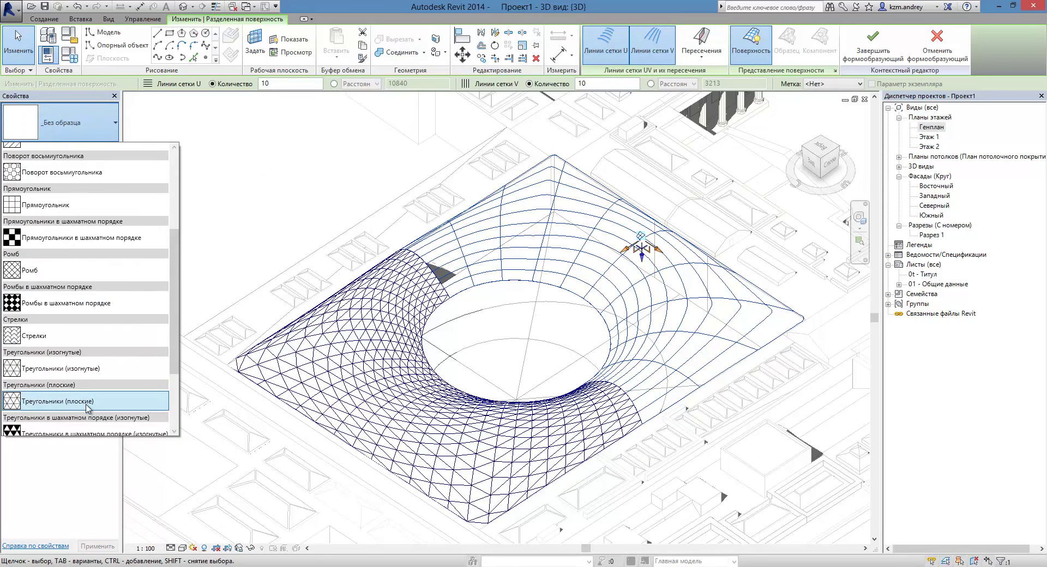
{"action": "left_click", "coordinate": [85, 406]}
{"action": "left_click", "coordinate": [60, 123]}
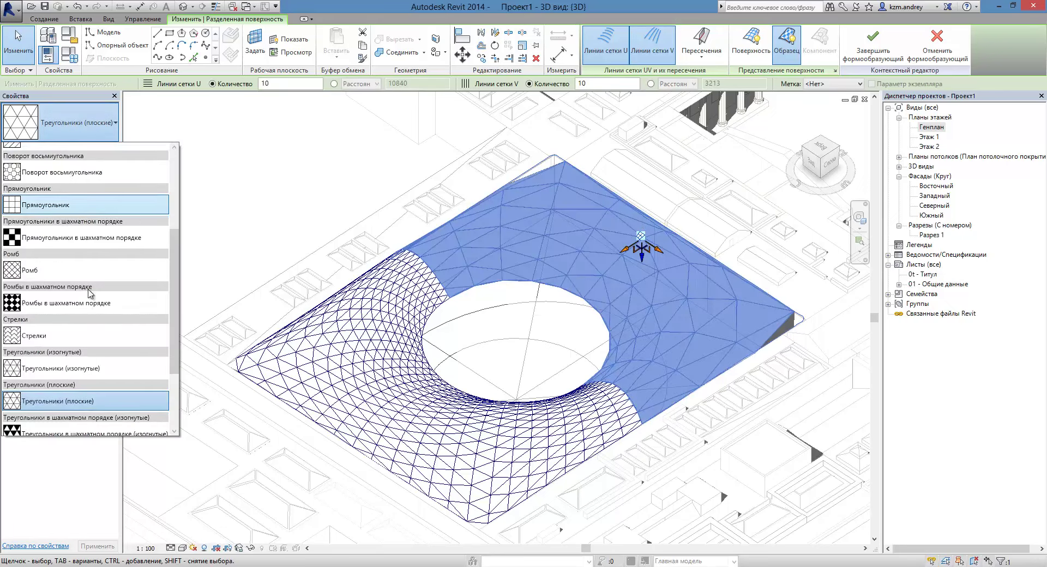
{"action": "left_click", "coordinate": [88, 371]}
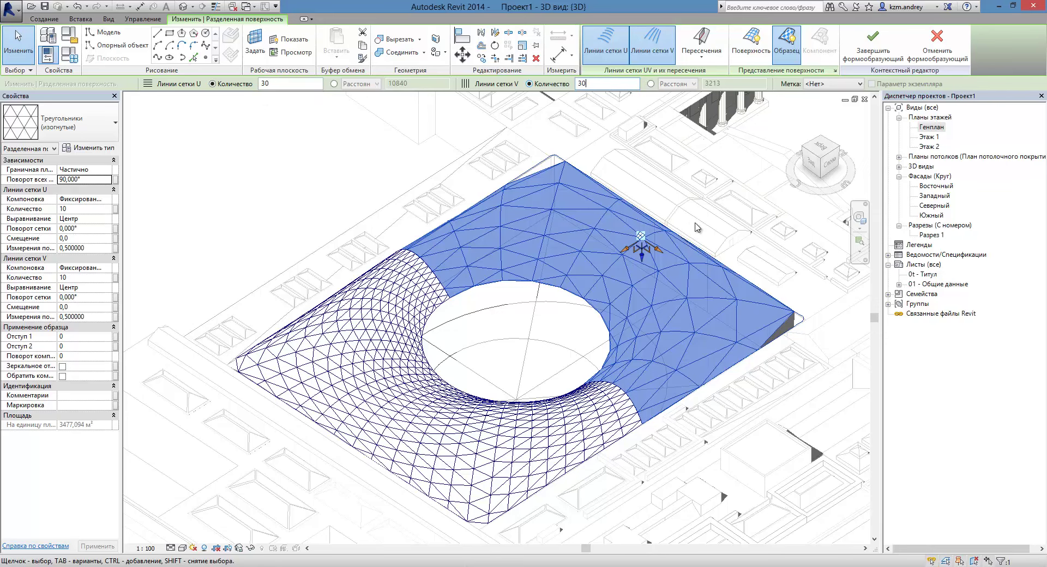
{"action": "key", "text": "Return"}
{"action": "mouse_move", "coordinate": [669, 246]}
{"action": "middle_mouse_down", "text": "shift"}
{"action": "mouse_move", "coordinate": [628, 212]}
{"action": "mouse_move", "coordinate": [557, 228]}
{"action": "middle_mouse_up", "text": "shift"}
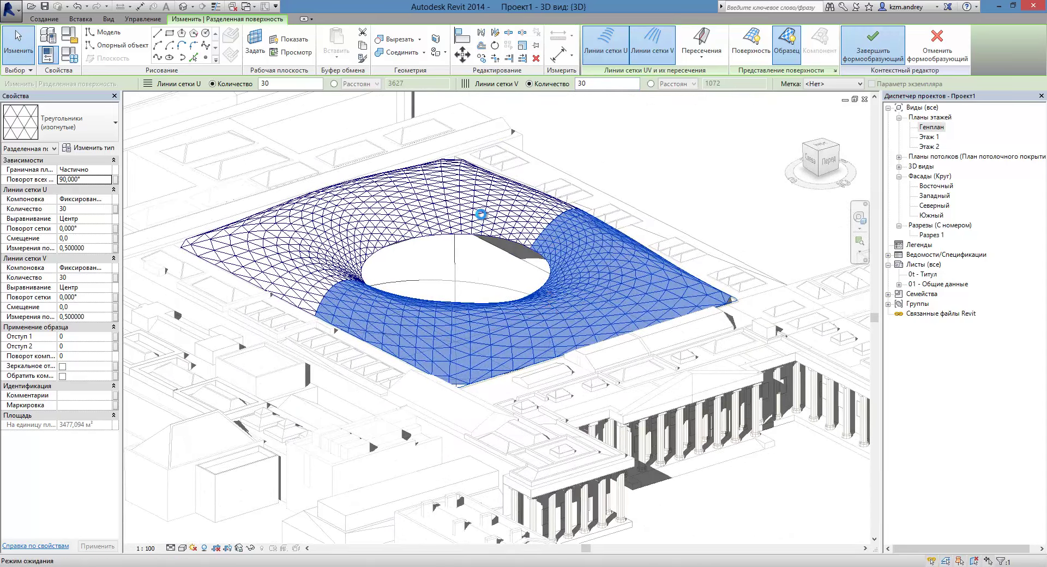
{"action": "key", "text": "Escape"}
- Orbit and zoom around the triangulated courtyard roof lattice, then open the Этаж 1 floor plan
{"action": "mouse_move", "coordinate": [480, 214]}
{"action": "middle_mouse_down", "text": "shift"}
{"action": "mouse_move", "coordinate": [631, 370]}
{"action": "mouse_move", "coordinate": [655, 267]}
{"action": "mouse_move", "coordinate": [579, 268]}
{"action": "middle_mouse_up", "text": "shift"}
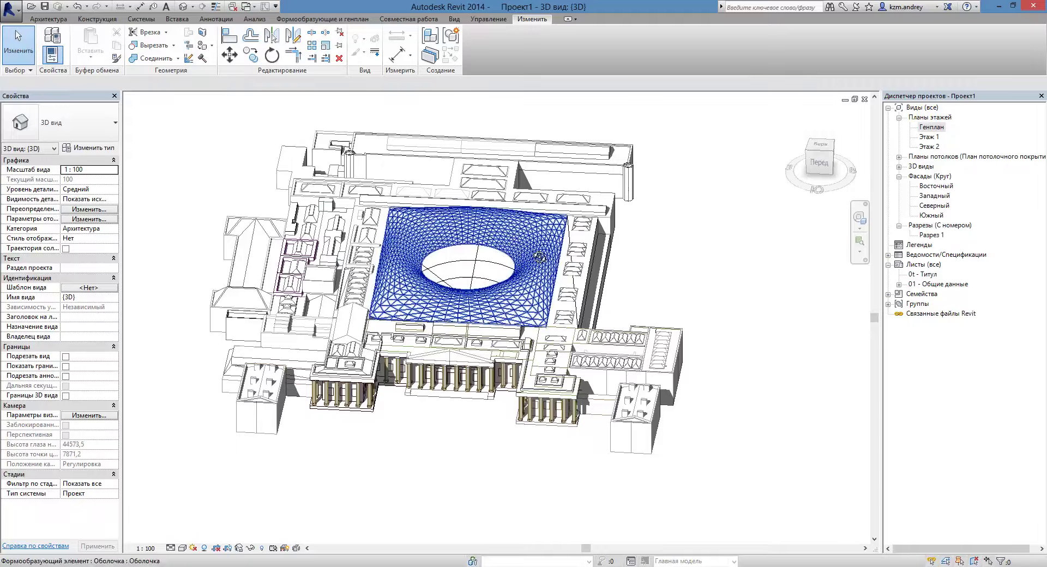
{"action": "mouse_move", "coordinate": [454, 265]}
{"action": "middle_mouse_down", "text": "shift"}
{"action": "mouse_move", "coordinate": [446, 131]}
{"action": "mouse_move", "coordinate": [522, 235]}
{"action": "middle_mouse_up", "text": "shift"}
{"action": "scroll", "coordinate": [523, 234], "scroll_direction": "up", "scroll_amount": 2}
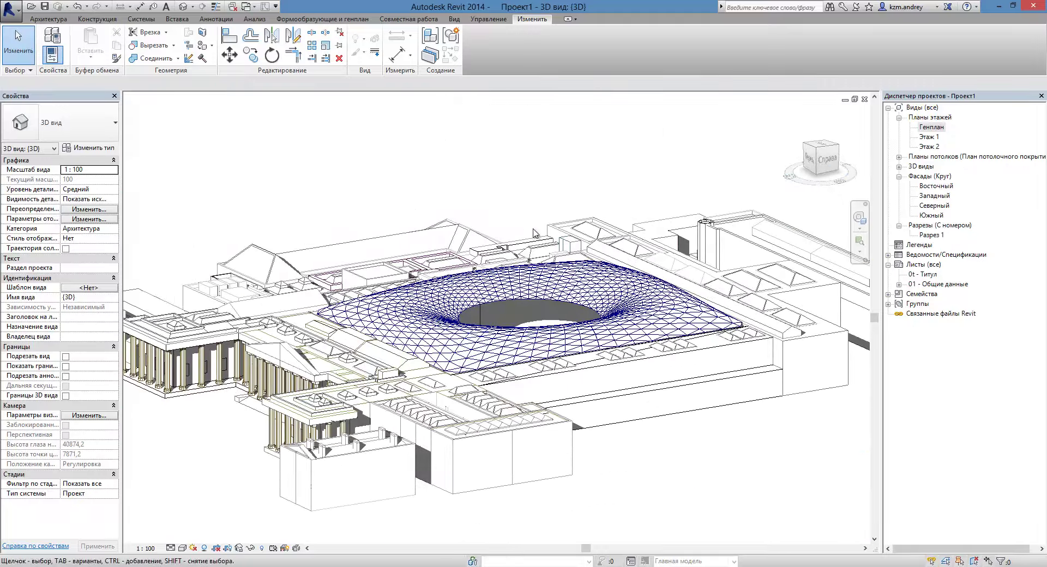
{"action": "scroll", "coordinate": [534, 233], "scroll_direction": "up", "scroll_amount": 2}
{"action": "middle_click_drag", "start_coordinate": [534, 234], "coordinate": [501, 352], "text": "shift"}
{"action": "scroll", "coordinate": [504, 322], "scroll_direction": "up", "scroll_amount": 2}
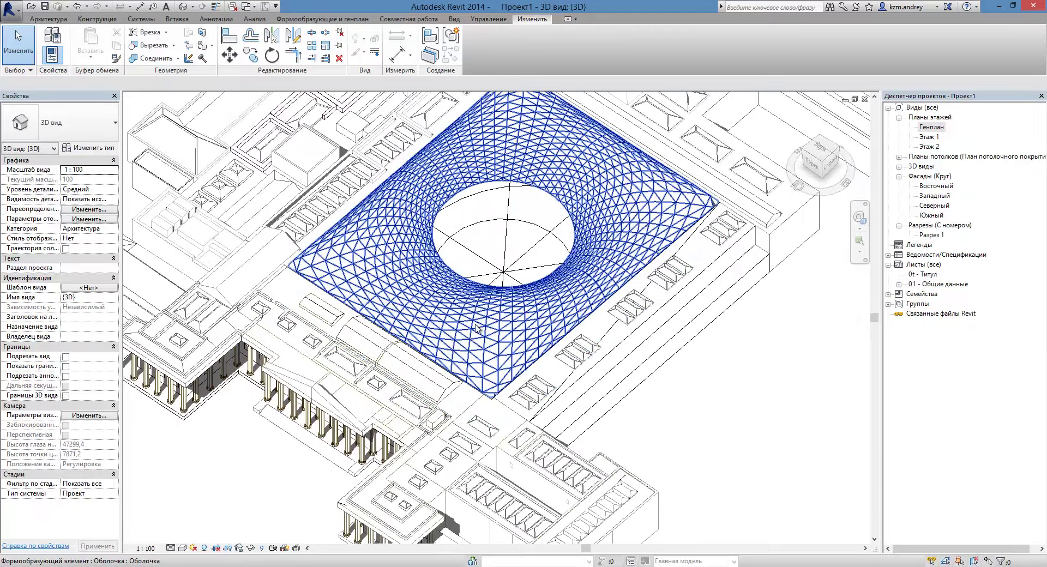
{"action": "scroll", "coordinate": [476, 328], "scroll_direction": "up", "scroll_amount": 2}
{"action": "scroll", "coordinate": [402, 303], "scroll_direction": "down", "scroll_amount": 4}
{"action": "scroll", "coordinate": [402, 303], "scroll_direction": "up", "scroll_amount": 1}
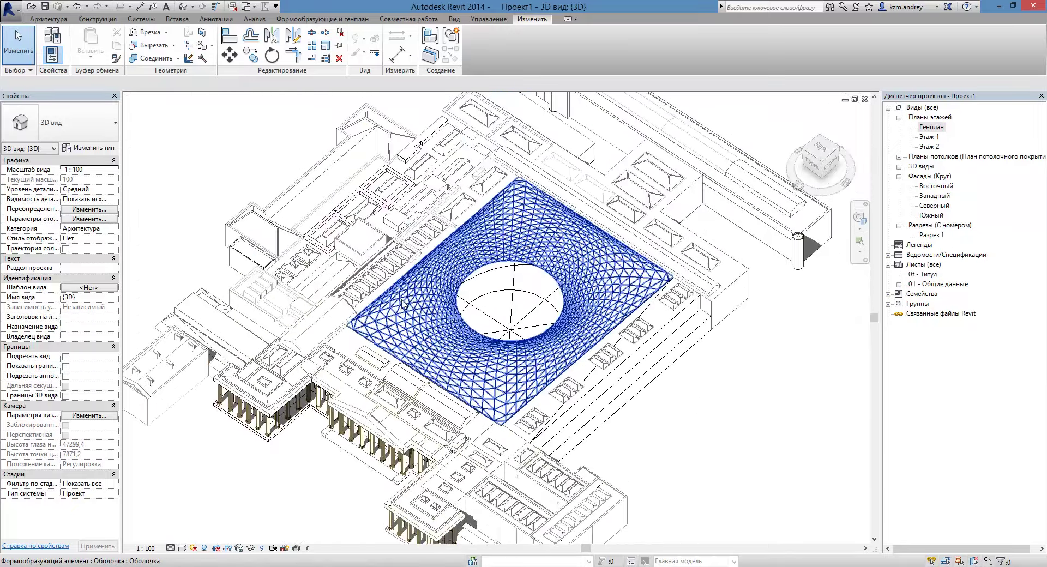
{"action": "middle_click_drag", "start_coordinate": [402, 303], "coordinate": [463, 278], "text": "shift"}
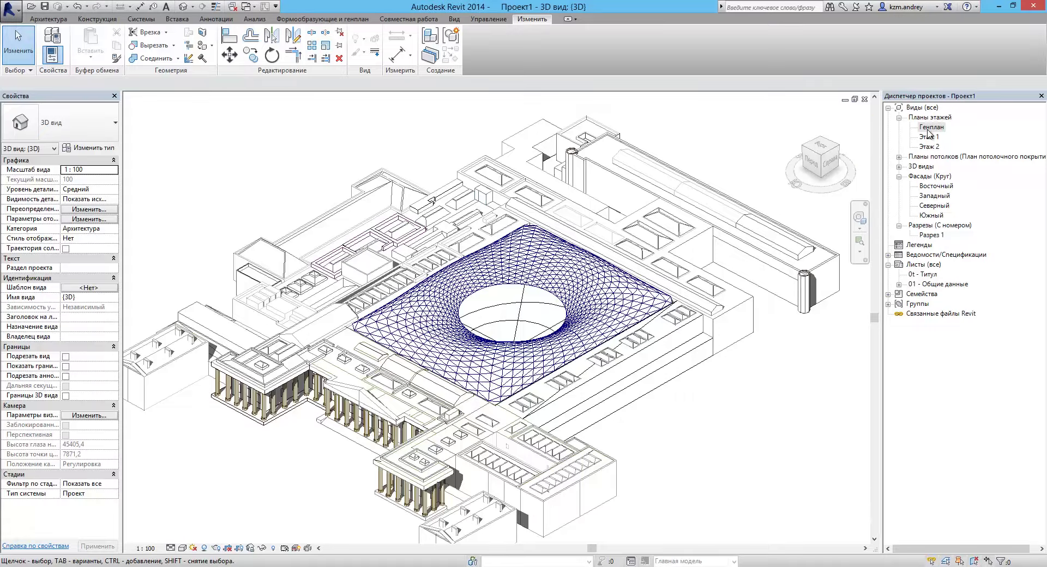
{"action": "double_click", "coordinate": [933, 136]}
- Start a Кирпич - 380 мм load-bearing wall built from picked lines
{"action": "middle_click_drag", "start_coordinate": [660, 285], "coordinate": [603, 297]}
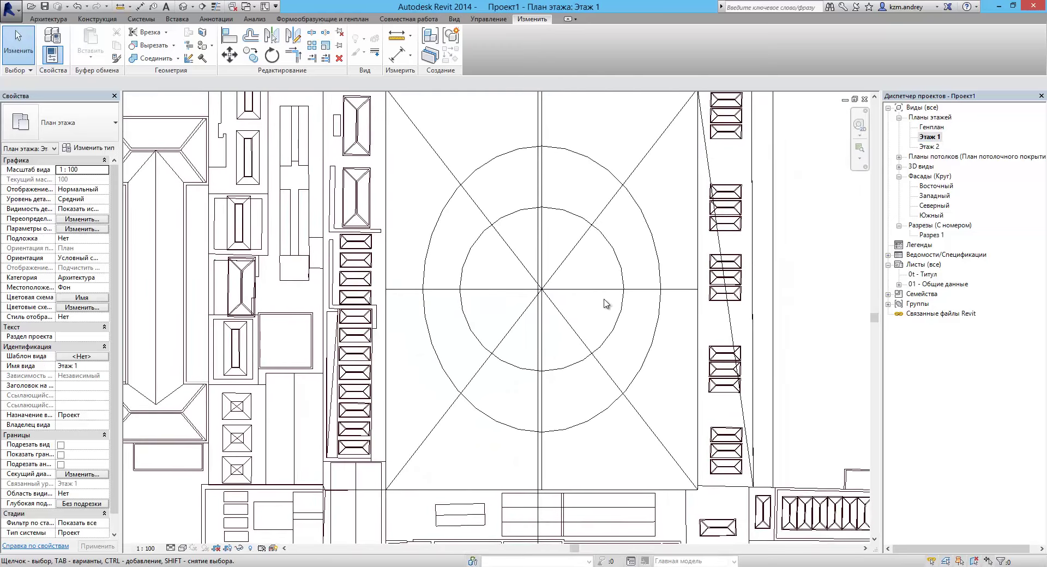
{"action": "left_click", "coordinate": [49, 19]}
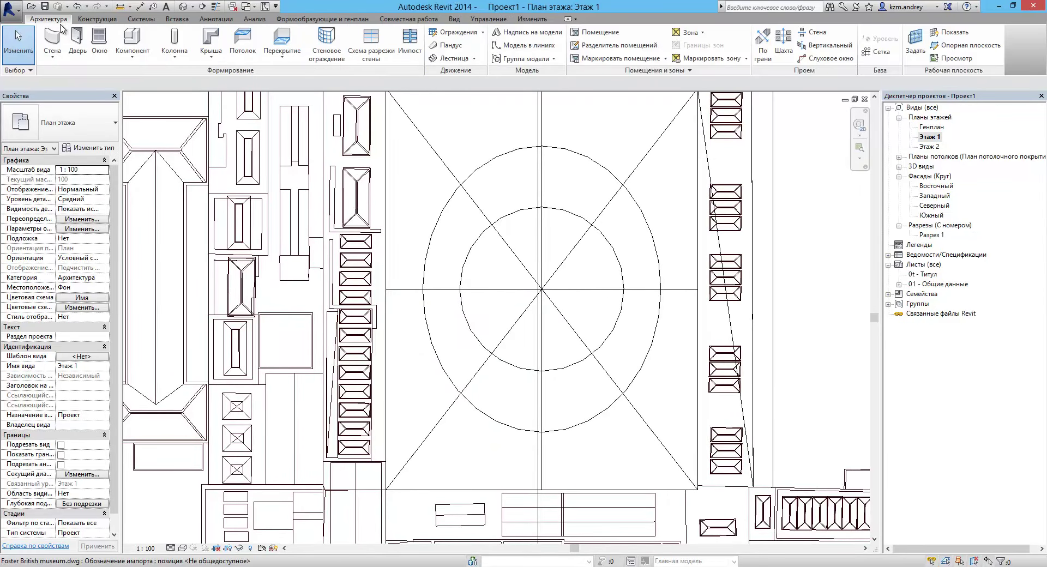
{"action": "left_click", "coordinate": [56, 60]}
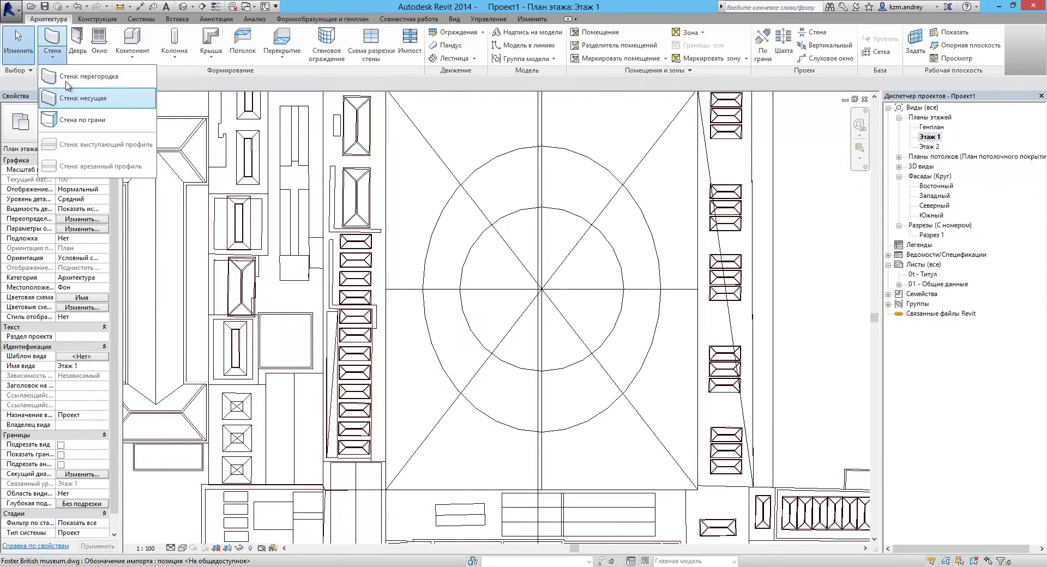
{"action": "left_click", "coordinate": [53, 37]}
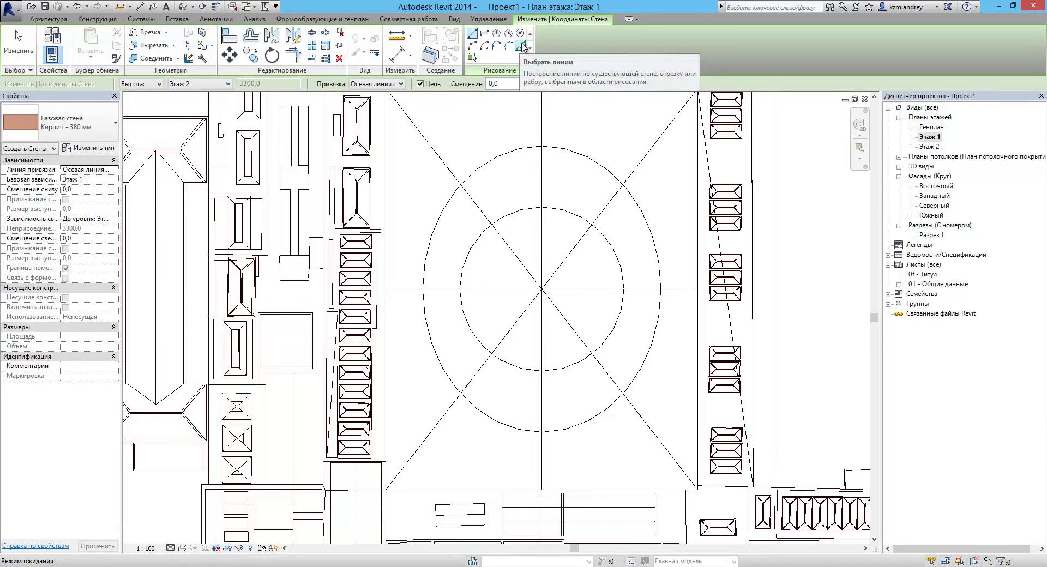
{"action": "left_click", "coordinate": [521, 46]}
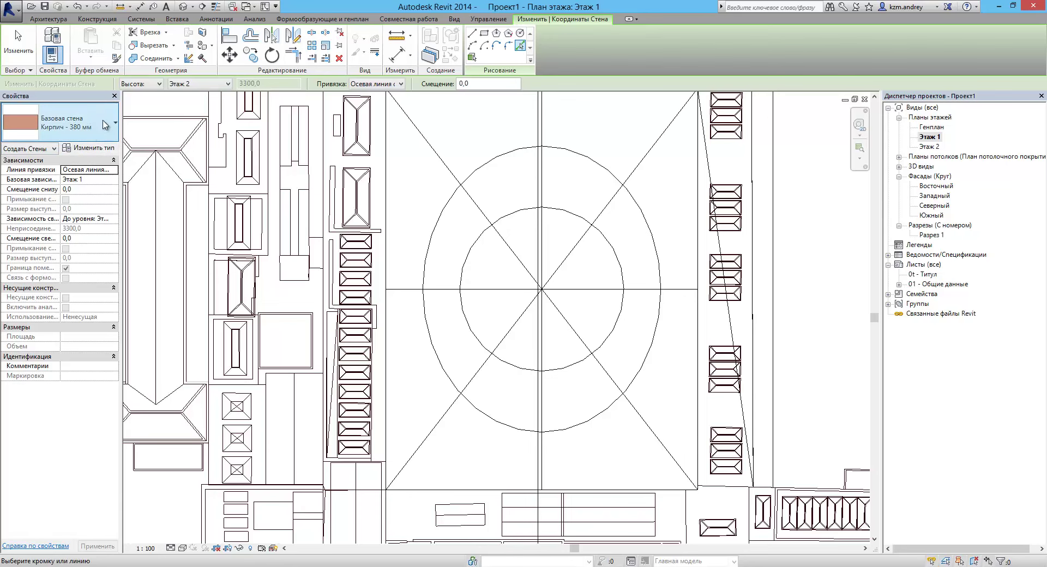
{"action": "left_click", "coordinate": [79, 131]}
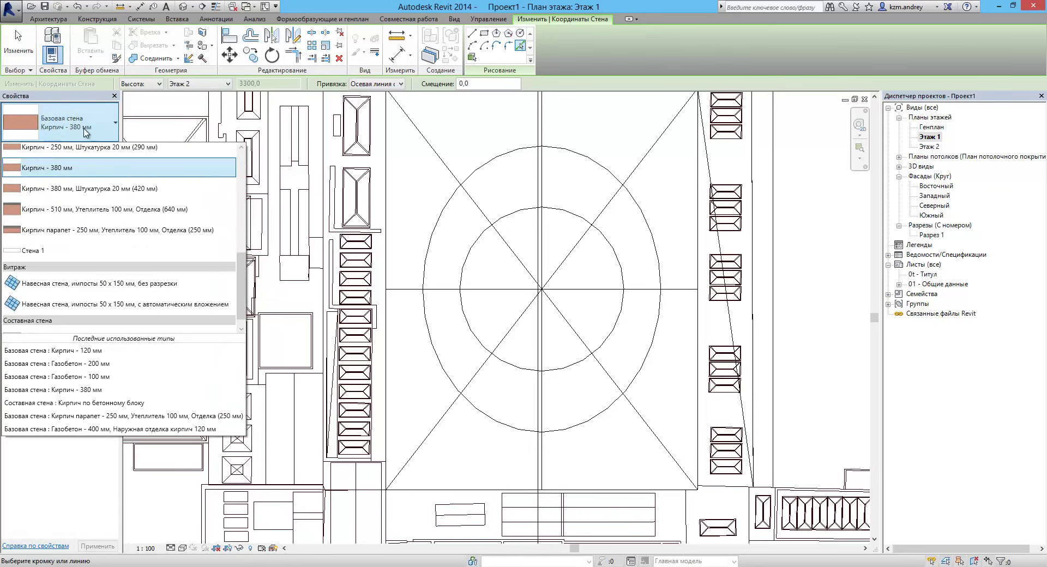
{"action": "left_click", "coordinate": [86, 172]}
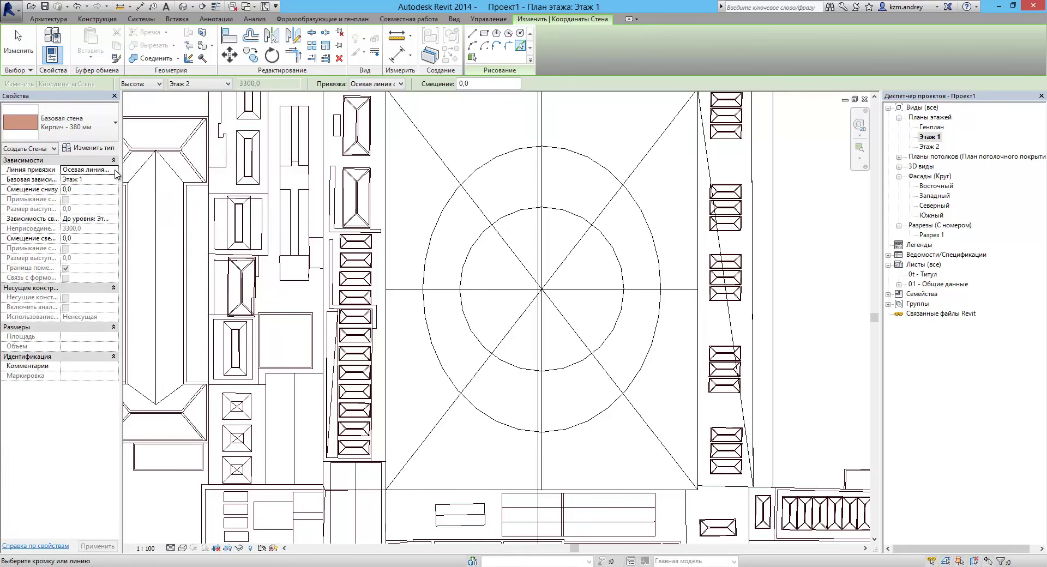
- Align the wall by finish face and trace it along the reading room's inner circle
{"action": "left_click", "coordinate": [115, 170]}
{"action": "left_click", "coordinate": [124, 196]}
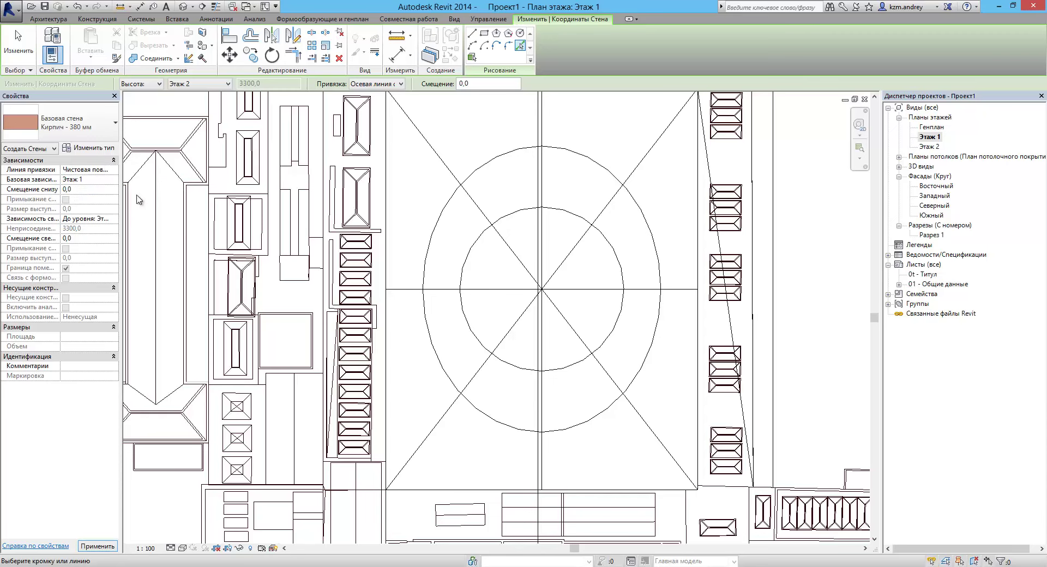
{"action": "scroll", "coordinate": [569, 220], "scroll_direction": "up", "scroll_amount": 3}
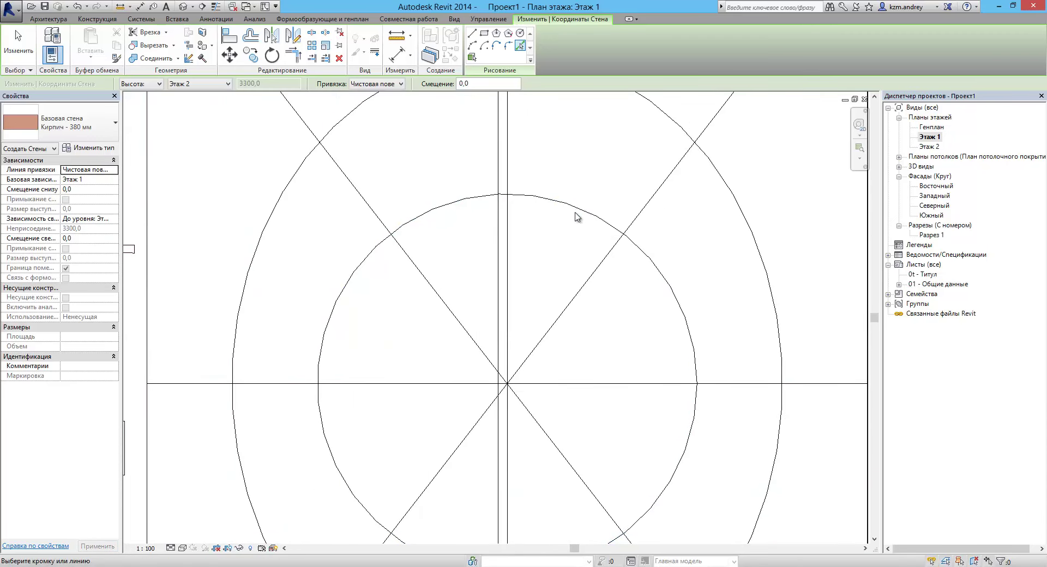
{"action": "left_click", "coordinate": [581, 210]}
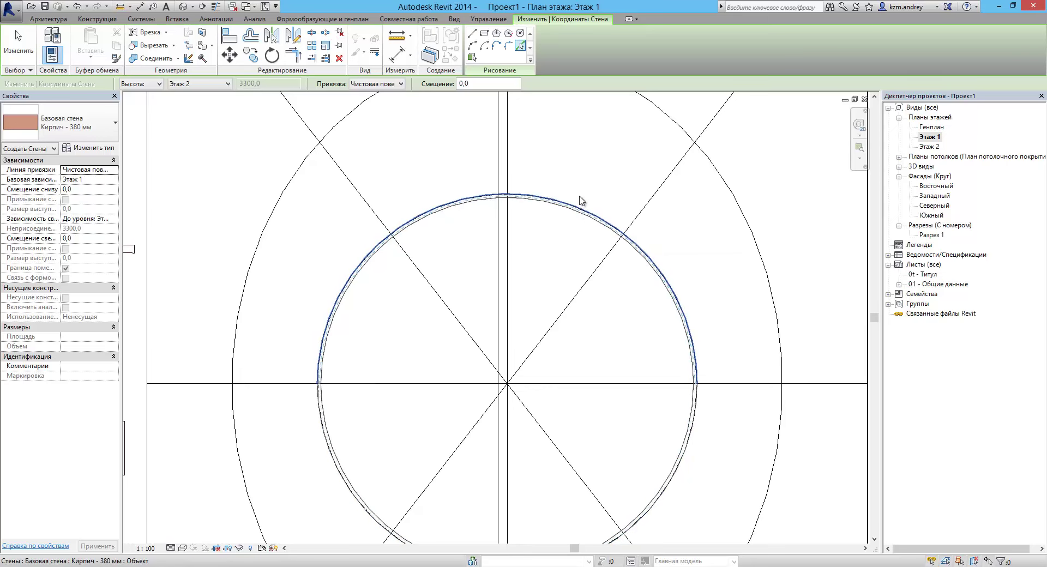
{"action": "scroll", "coordinate": [580, 201], "scroll_direction": "down", "scroll_amount": 3}
{"action": "scroll", "coordinate": [571, 201], "scroll_direction": "up", "scroll_amount": 2}
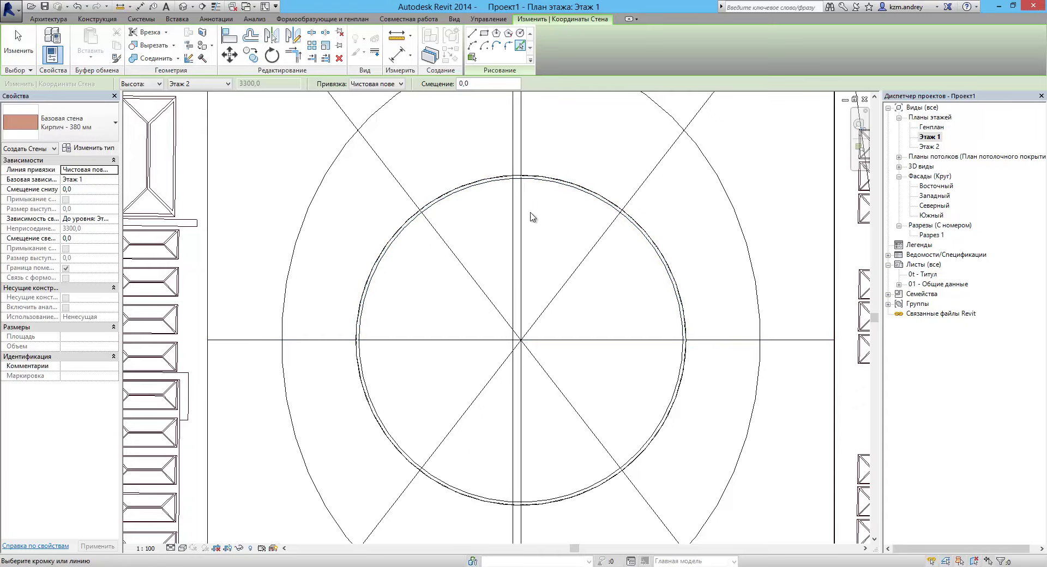
{"action": "left_click", "coordinate": [185, 7]}
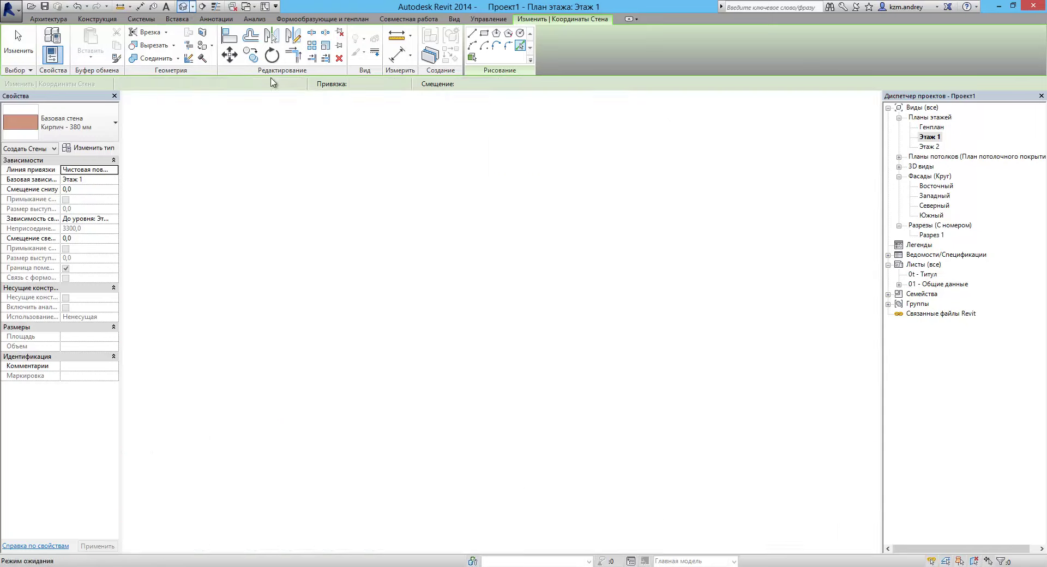
- Drag the curved brick wall's top up to the roof, giving a 13841,3 top offset
{"action": "scroll", "coordinate": [542, 324], "scroll_direction": "up", "scroll_amount": 3}
{"action": "scroll", "coordinate": [543, 325], "scroll_direction": "up", "scroll_amount": 3}
{"action": "left_click", "coordinate": [542, 324]}
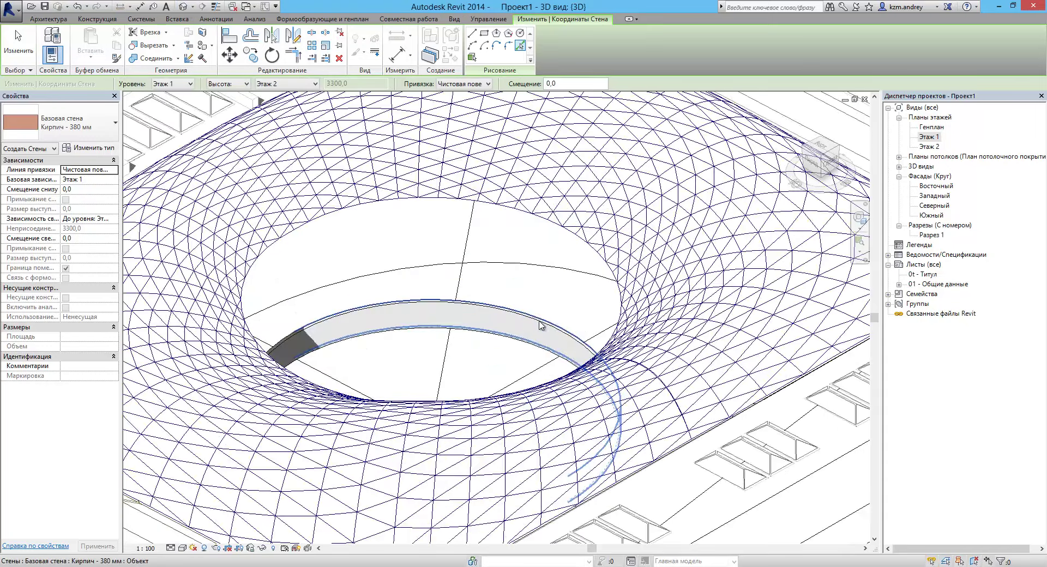
{"action": "key", "text": "Escape"}
{"action": "scroll", "coordinate": [539, 327], "scroll_direction": "down", "scroll_amount": 2}
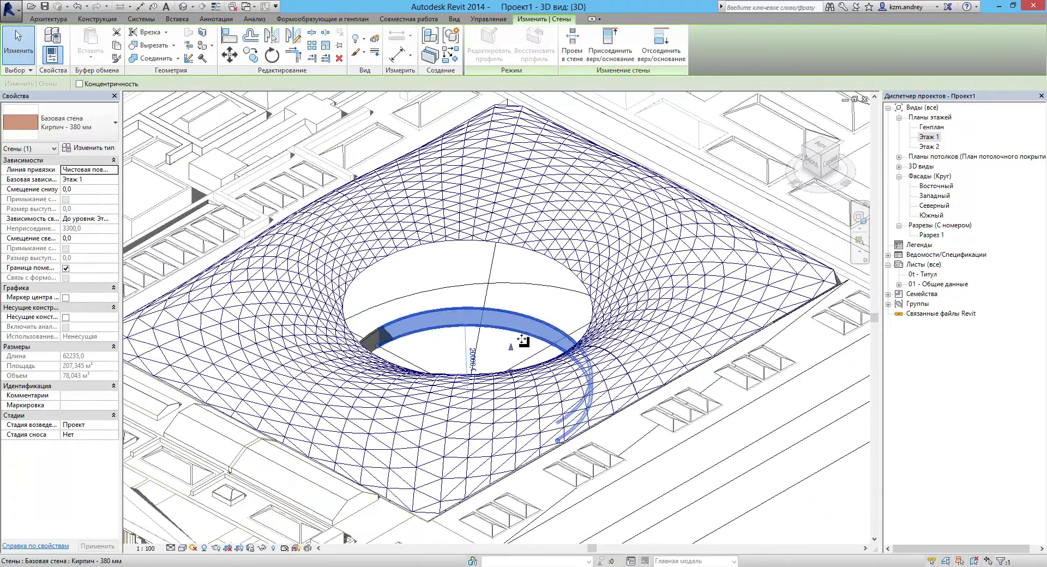
{"action": "left_click_drag", "start_coordinate": [514, 351], "coordinate": [506, 272]}
{"action": "mouse_move", "coordinate": [506, 281]}
{"action": "middle_mouse_down", "text": "shift"}
{"action": "mouse_move", "coordinate": [385, 280]}
{"action": "mouse_move", "coordinate": [90, 244]}
{"action": "middle_mouse_up", "text": "shift"}
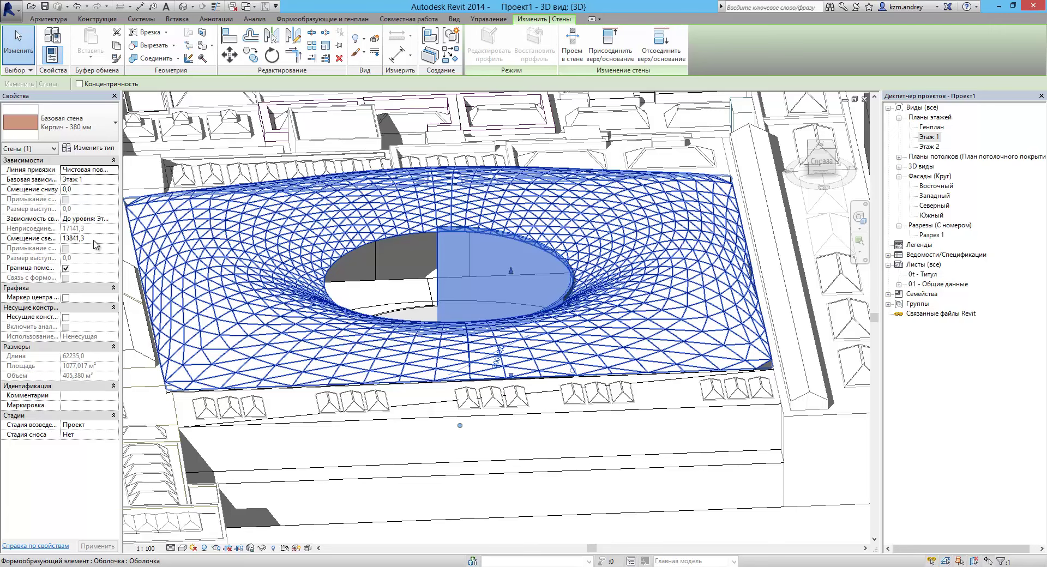
{"action": "left_click", "coordinate": [86, 238]}
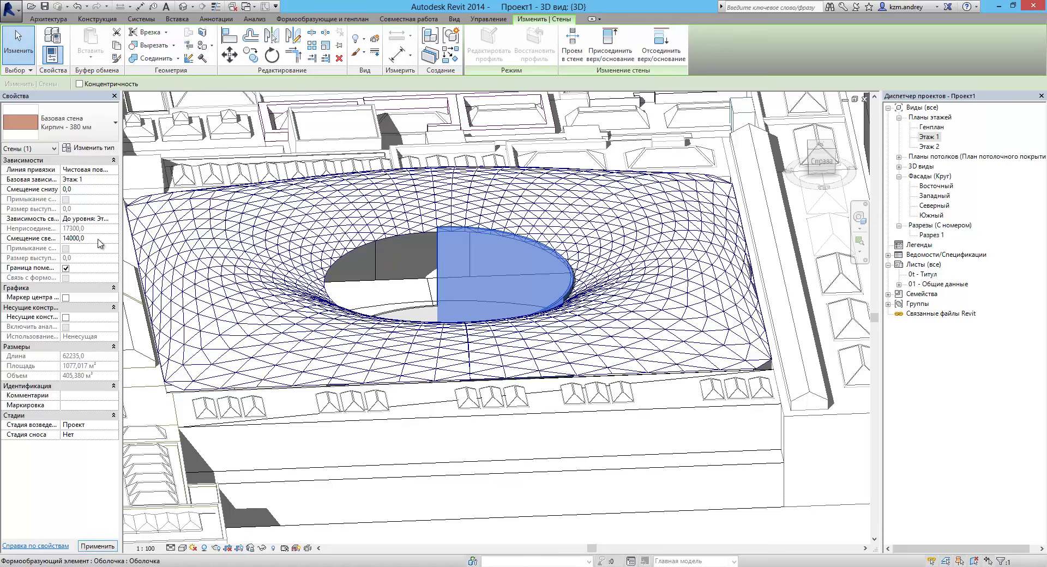
- Orbit and zoom the 3D view to inspect the 14000-high round wall beneath the roof shell
{"action": "middle_click_drag", "start_coordinate": [575, 273], "coordinate": [456, 250], "text": "shift"}
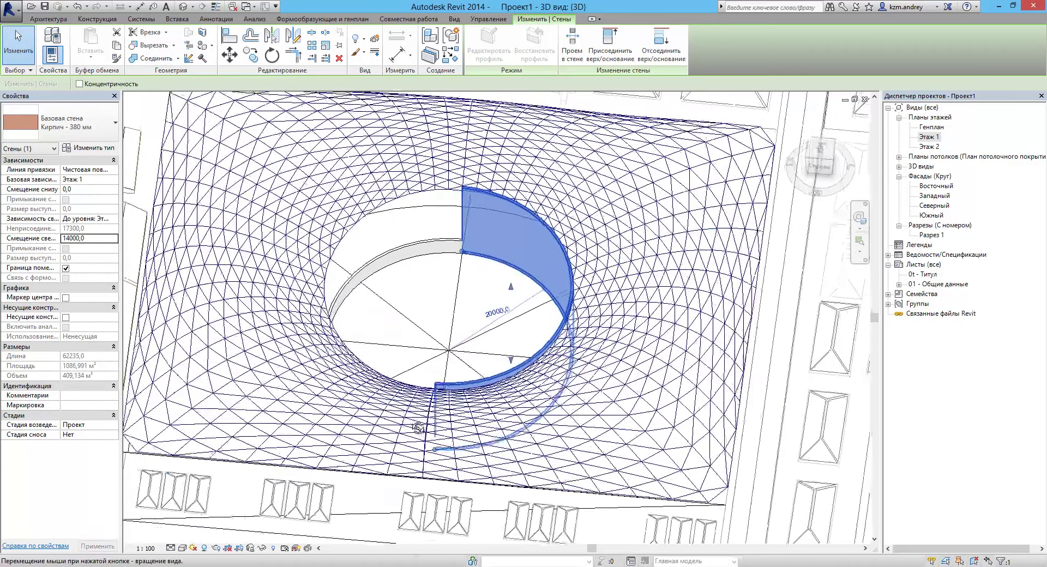
{"action": "left_click", "coordinate": [229, 35]}
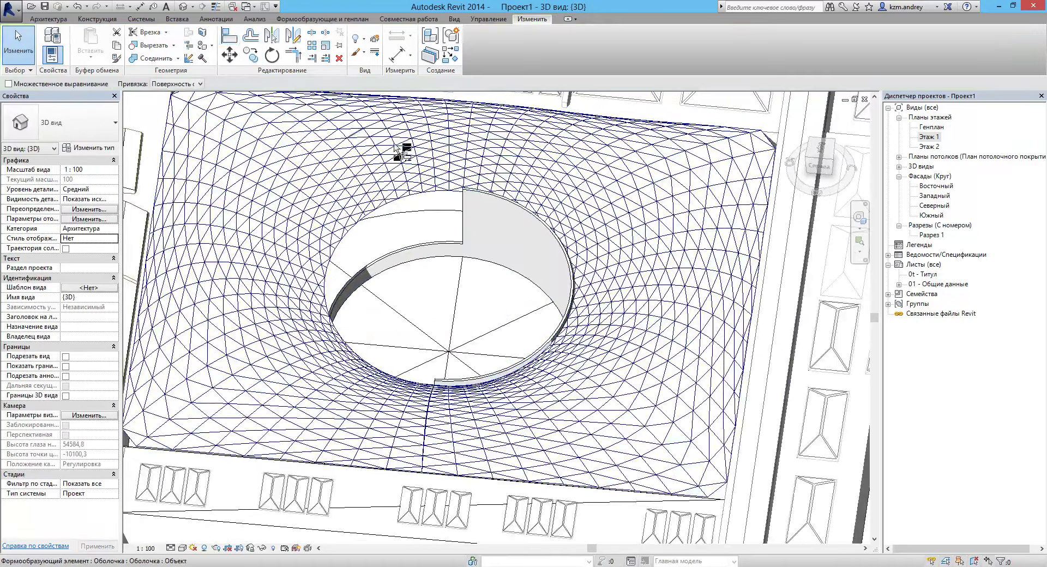
{"action": "scroll", "coordinate": [469, 196], "scroll_direction": "up", "scroll_amount": 5}
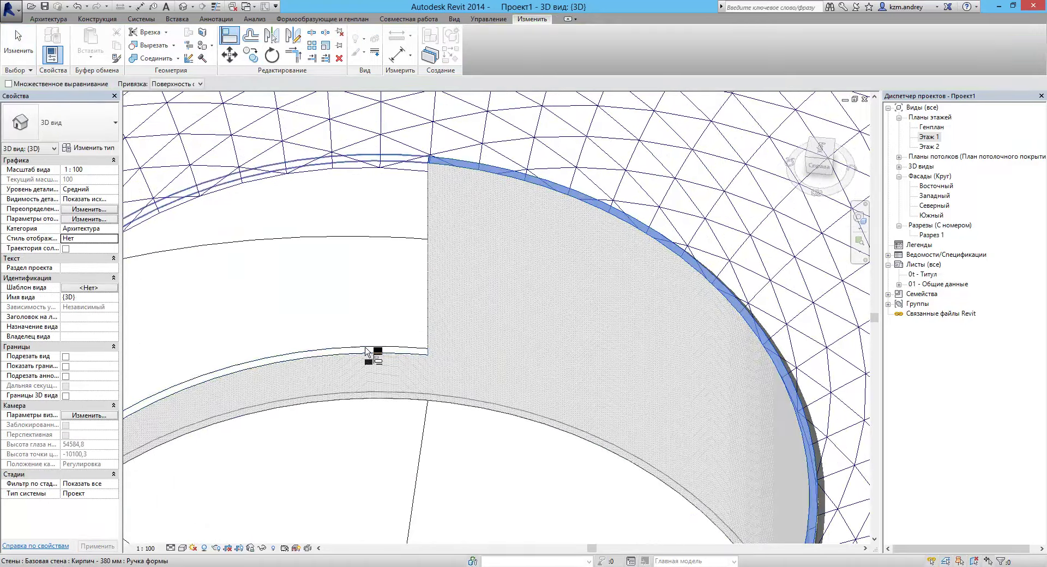
{"action": "middle_click_drag", "start_coordinate": [362, 351], "coordinate": [400, 312], "text": "shift"}
{"action": "scroll", "coordinate": [401, 315], "scroll_direction": "down", "scroll_amount": 8}
{"action": "mouse_move", "coordinate": [480, 418]}
{"action": "middle_mouse_down", "text": "shift"}
{"action": "mouse_move", "coordinate": [591, 416]}
{"action": "mouse_move", "coordinate": [638, 360]}
{"action": "mouse_move", "coordinate": [896, 139]}
{"action": "middle_mouse_up", "text": "shift"}
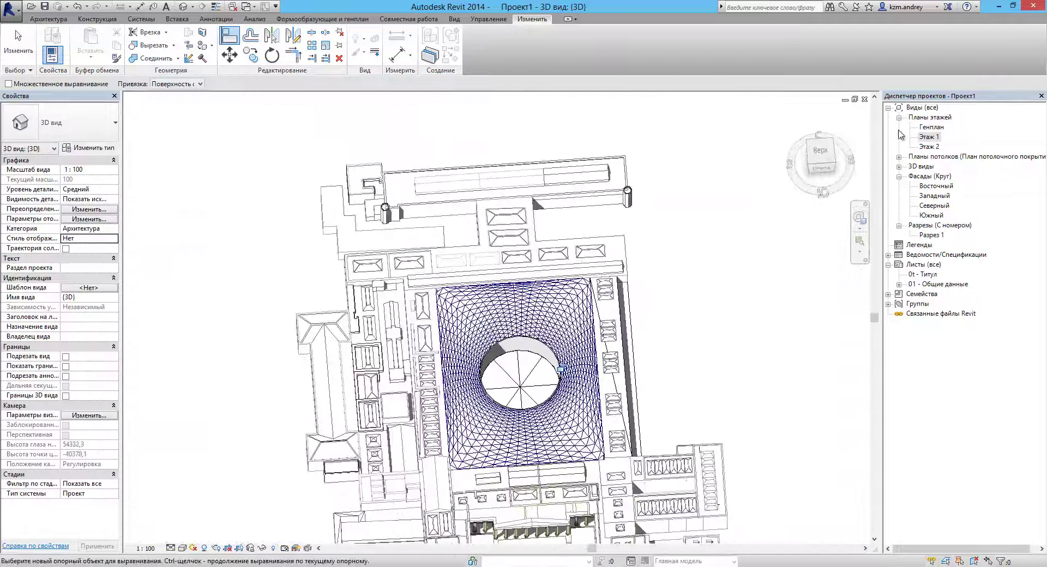
{"action": "double_click", "coordinate": [925, 138]}
- On the Этаж 1 plan, drag the Разрез 1 section line slightly left across the dome
{"action": "scroll", "coordinate": [444, 287], "scroll_direction": "down", "scroll_amount": 3}
{"action": "middle_click_drag", "start_coordinate": [436, 306], "coordinate": [396, 312]}
{"action": "scroll", "coordinate": [401, 236], "scroll_direction": "down", "scroll_amount": 2}
{"action": "scroll", "coordinate": [527, 135], "scroll_direction": "up", "scroll_amount": 2}
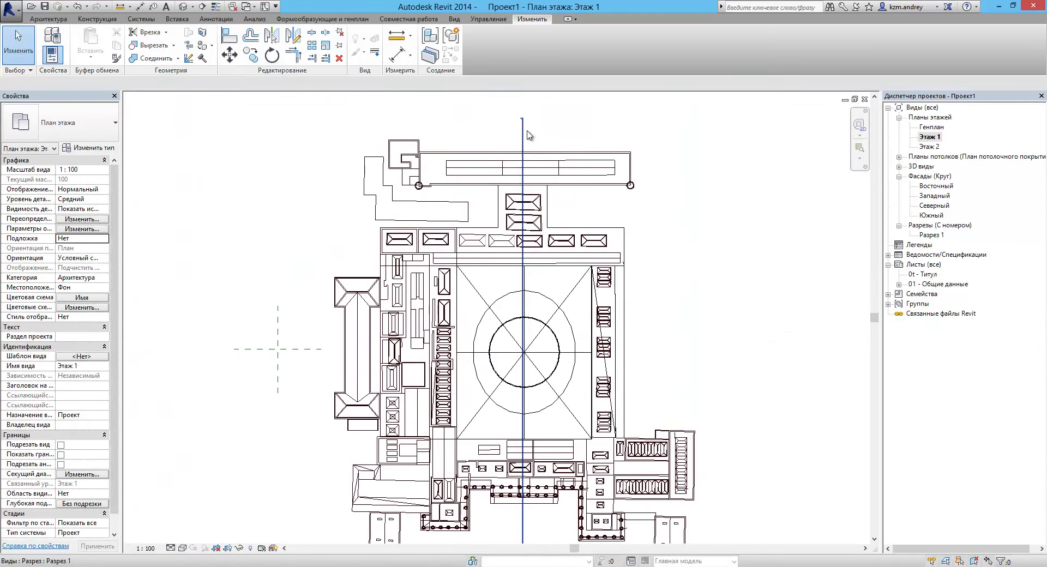
{"action": "left_click", "coordinate": [522, 135]}
{"action": "scroll", "coordinate": [527, 318], "scroll_direction": "up", "scroll_amount": 3}
{"action": "scroll", "coordinate": [510, 295], "scroll_direction": "up", "scroll_amount": 3}
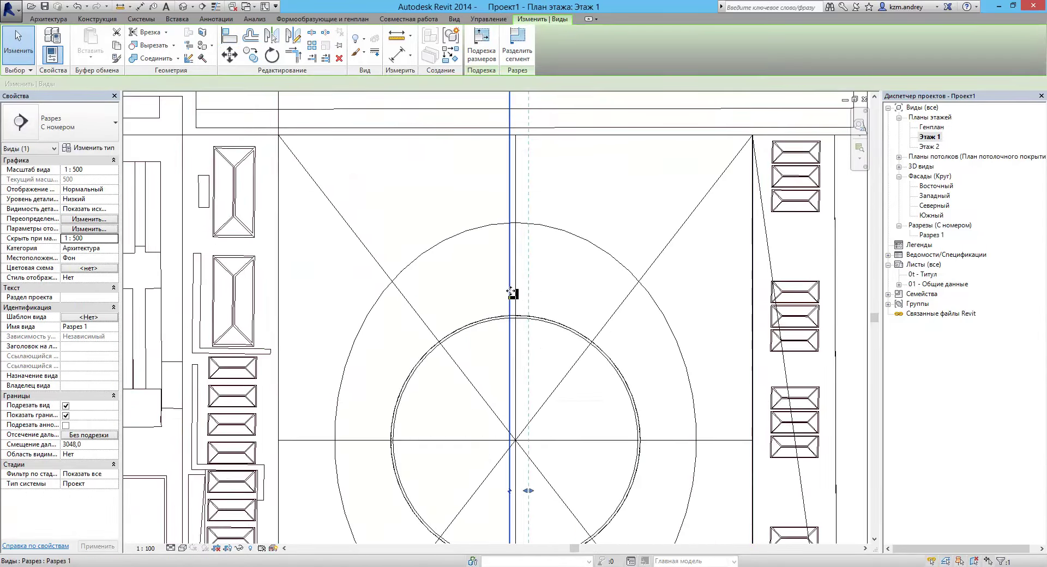
{"action": "left_click_drag", "start_coordinate": [538, 298], "coordinate": [516, 298]}
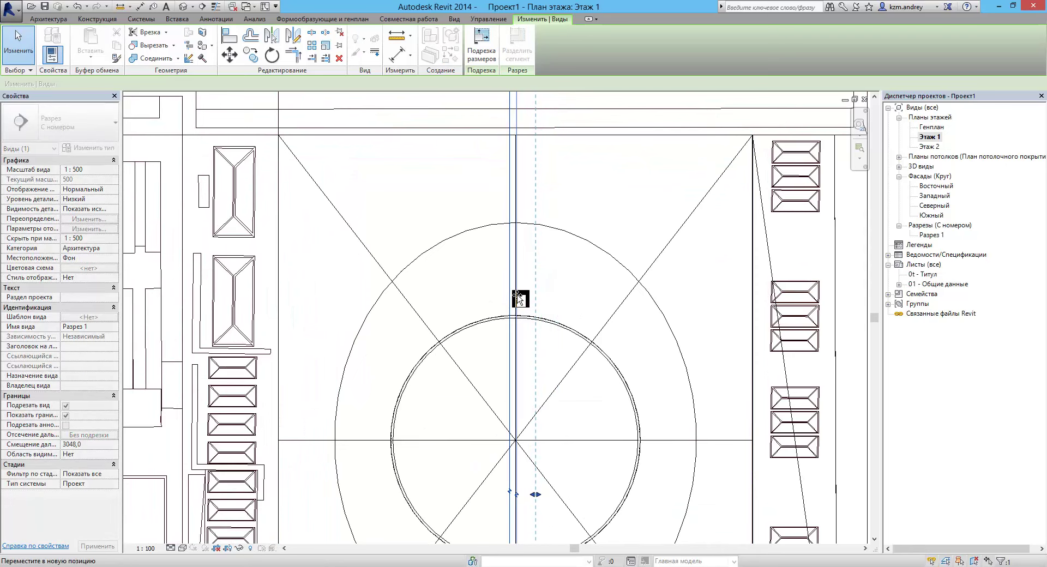
- Go to the Разрез 1 section view from the section line's context menu
{"action": "right_click", "coordinate": [516, 298]}
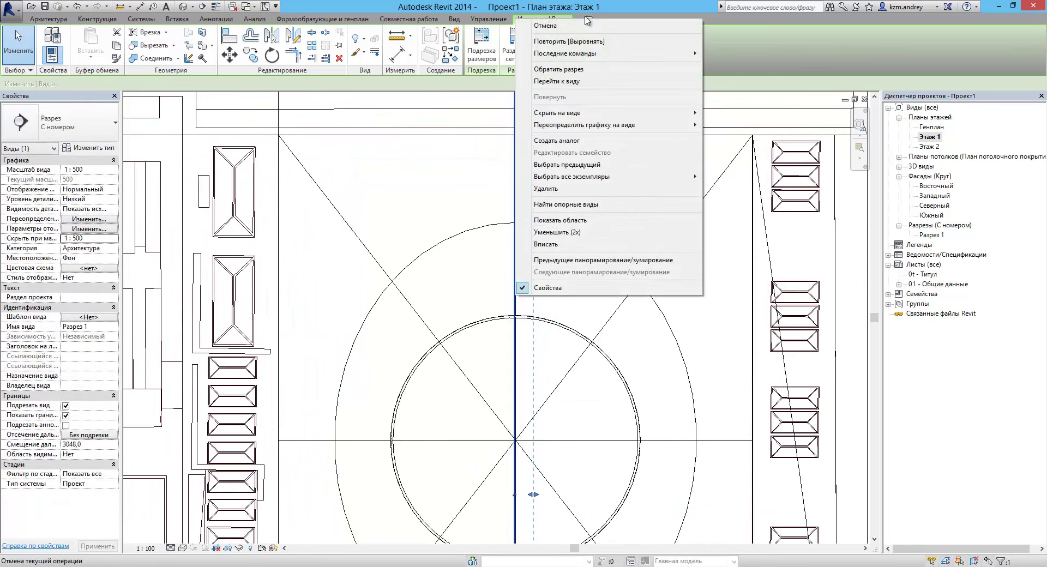
{"action": "left_click", "coordinate": [545, 81]}
{"action": "scroll", "coordinate": [471, 334], "scroll_direction": "down", "scroll_amount": 3}
{"action": "scroll", "coordinate": [509, 389], "scroll_direction": "up", "scroll_amount": 2}
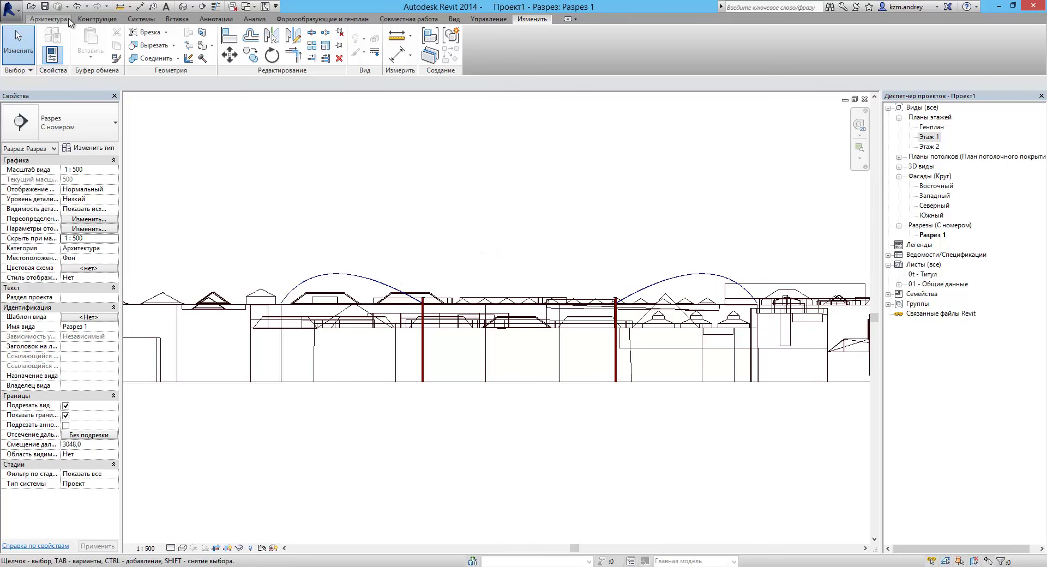
{"action": "left_click", "coordinate": [48, 18]}
- Create a Model In-Place family in the Roofs category, keeping the name Крыши 1
{"action": "left_click", "coordinate": [132, 53]}
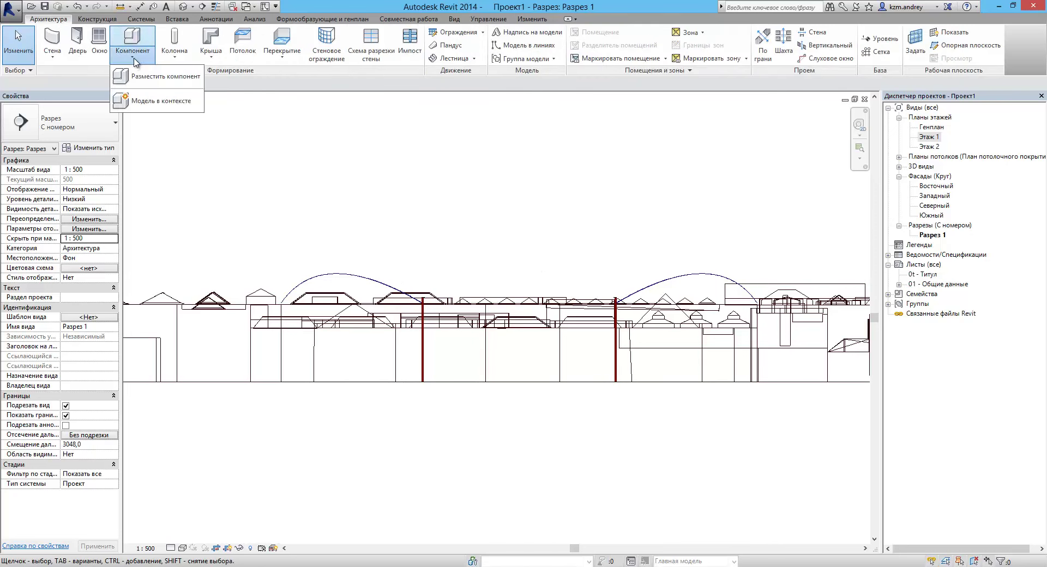
{"action": "left_click", "coordinate": [151, 104]}
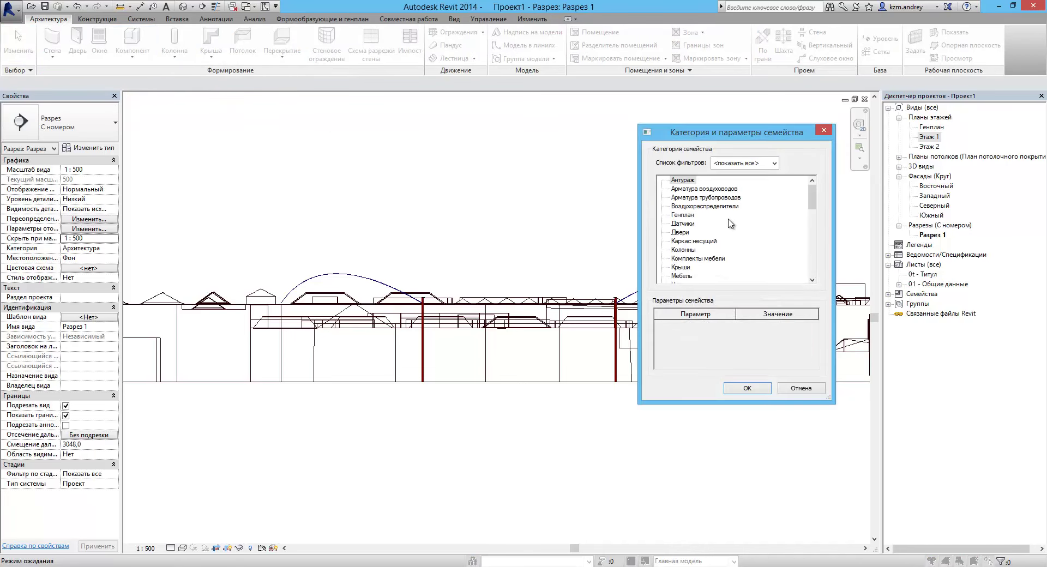
{"action": "mouse_move", "coordinate": [811, 200]}
{"action": "left_mouse_down"}
{"action": "mouse_move", "coordinate": [821, 279]}
{"action": "mouse_move", "coordinate": [813, 200]}
{"action": "left_mouse_up"}
{"action": "left_click", "coordinate": [746, 385]}
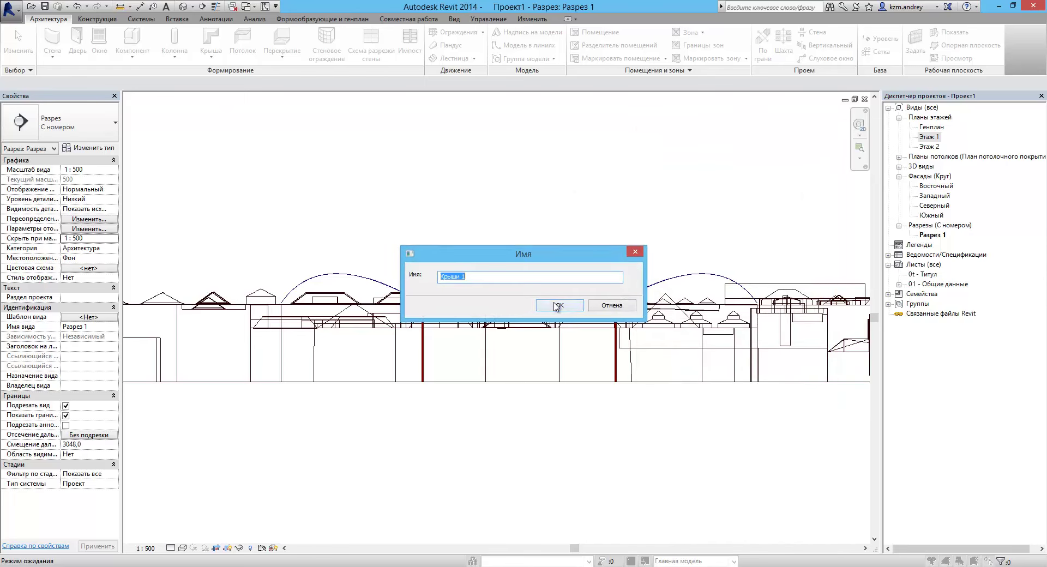
{"action": "left_click", "coordinate": [561, 308]}
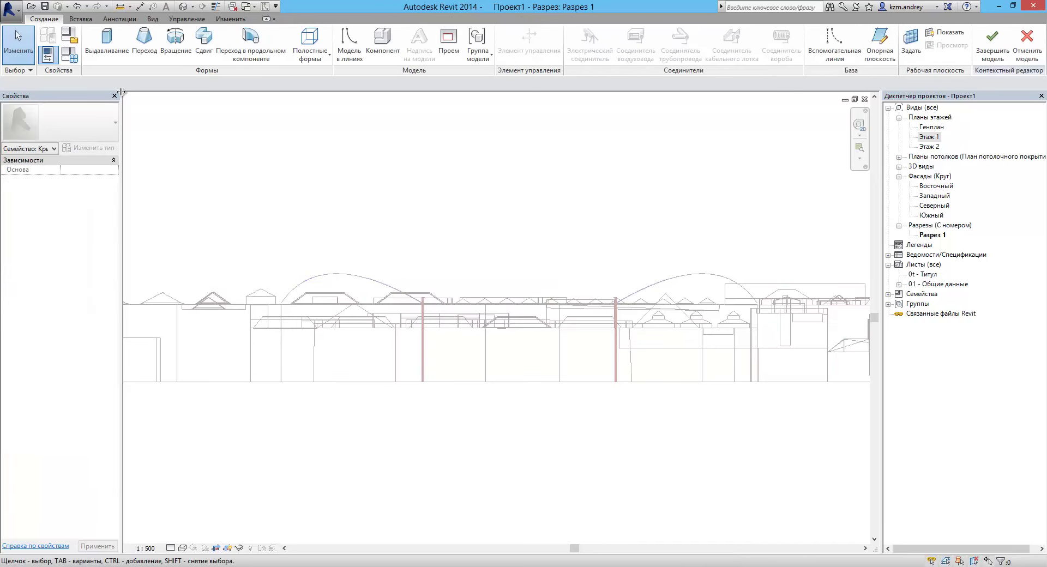
- Start a Revolve with Плоскость Восток/Запад as its work plane
{"action": "left_click", "coordinate": [175, 41]}
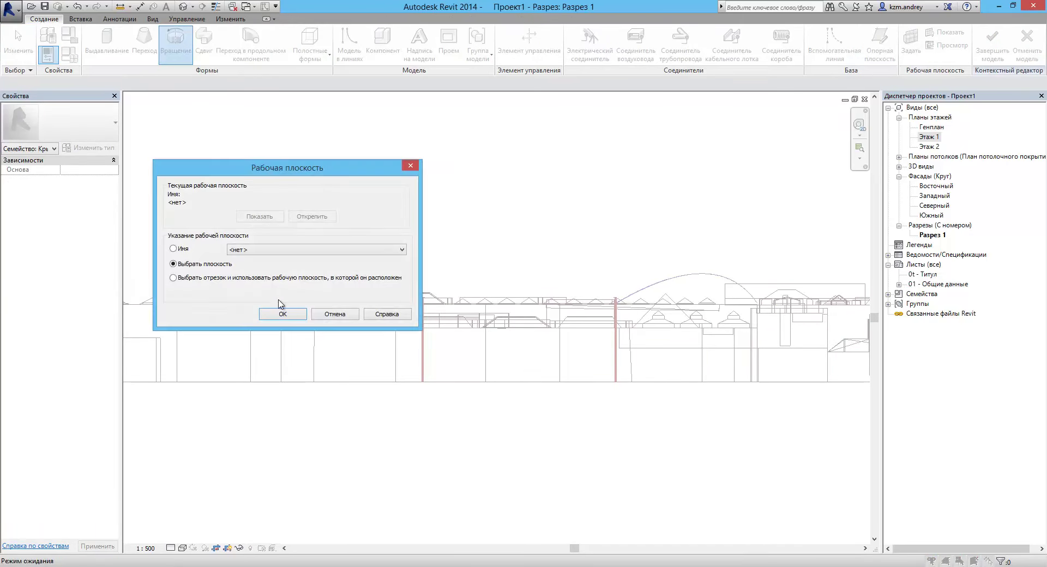
{"action": "left_click", "coordinate": [289, 251]}
{"action": "left_click", "coordinate": [301, 269]}
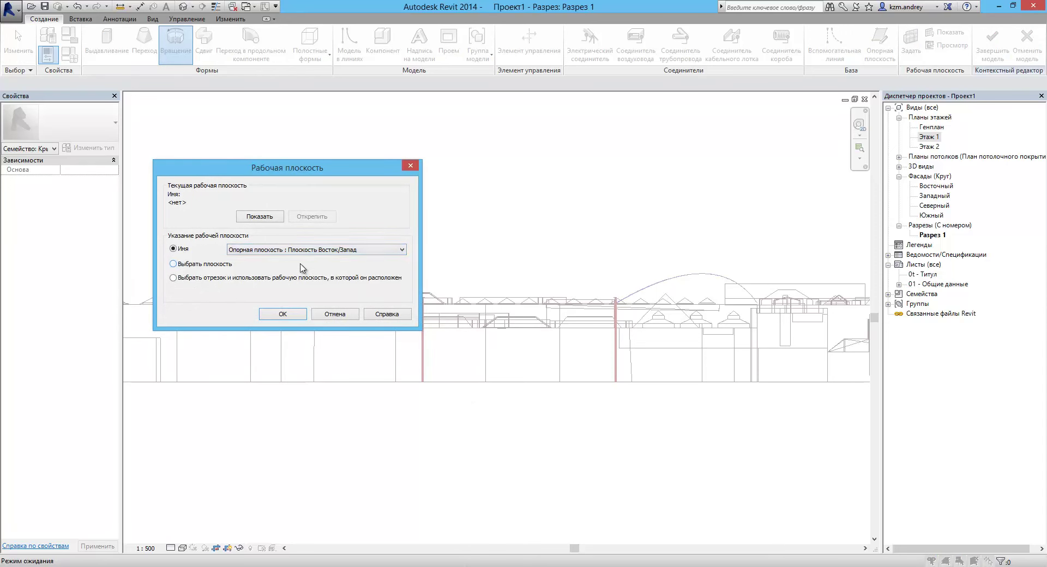
{"action": "left_click", "coordinate": [306, 252]}
{"action": "left_click", "coordinate": [325, 266]}
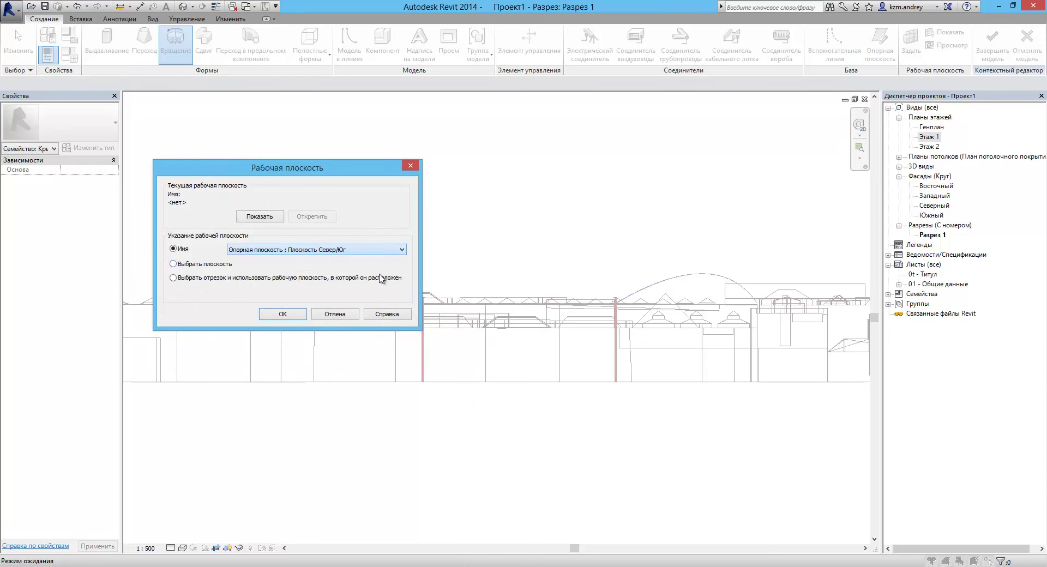
{"action": "left_click", "coordinate": [337, 252]}
{"action": "left_click", "coordinate": [359, 269]}
{"action": "left_click", "coordinate": [283, 315]}
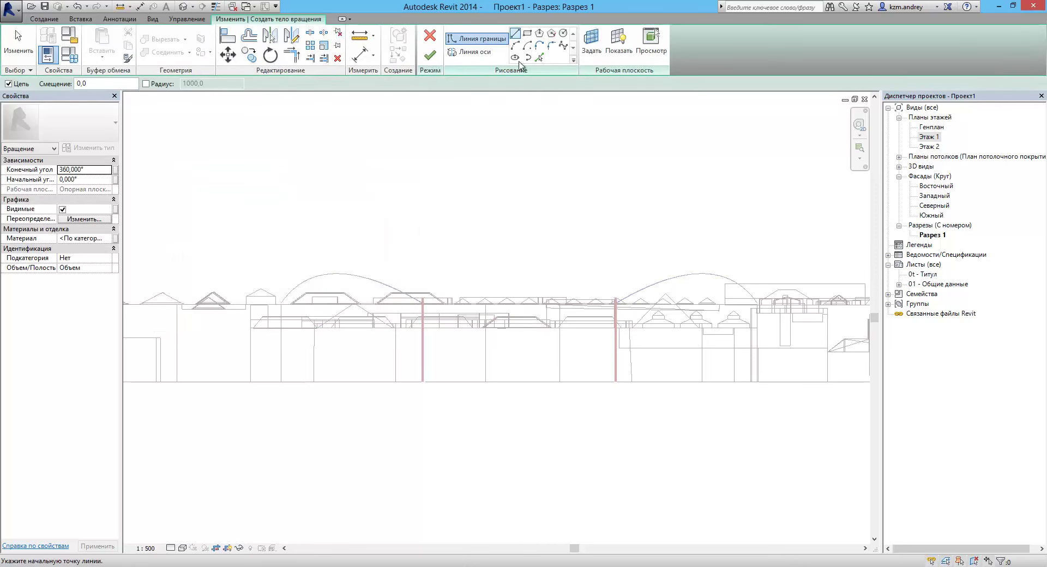
- Draw a vertical 42000-long axis line for the revolve
{"action": "left_click", "coordinate": [476, 53]}
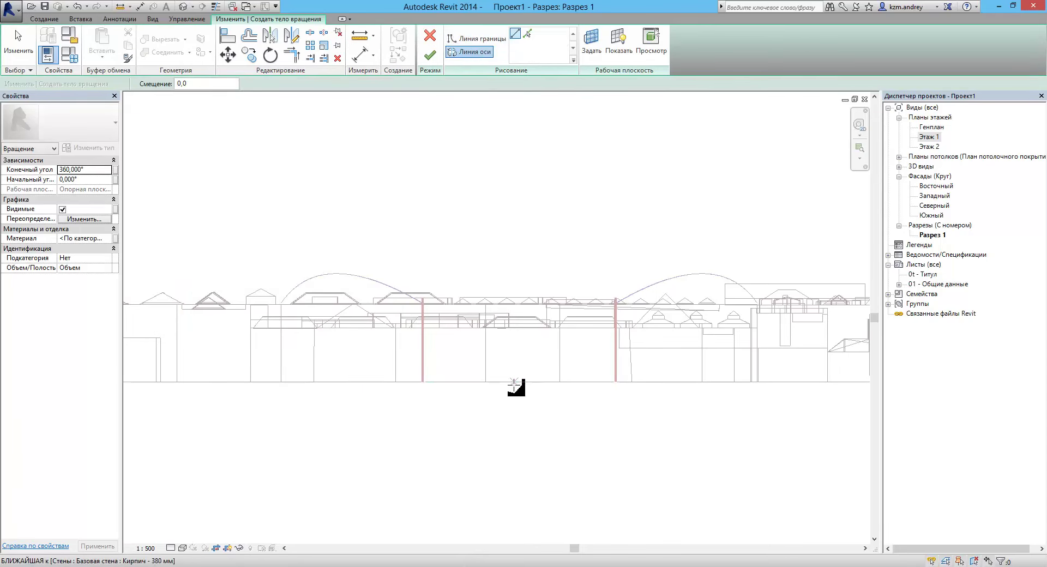
{"action": "left_click", "coordinate": [493, 382]}
{"action": "left_click", "coordinate": [513, 177]}
{"action": "scroll", "coordinate": [567, 352], "scroll_direction": "down", "scroll_amount": 3}
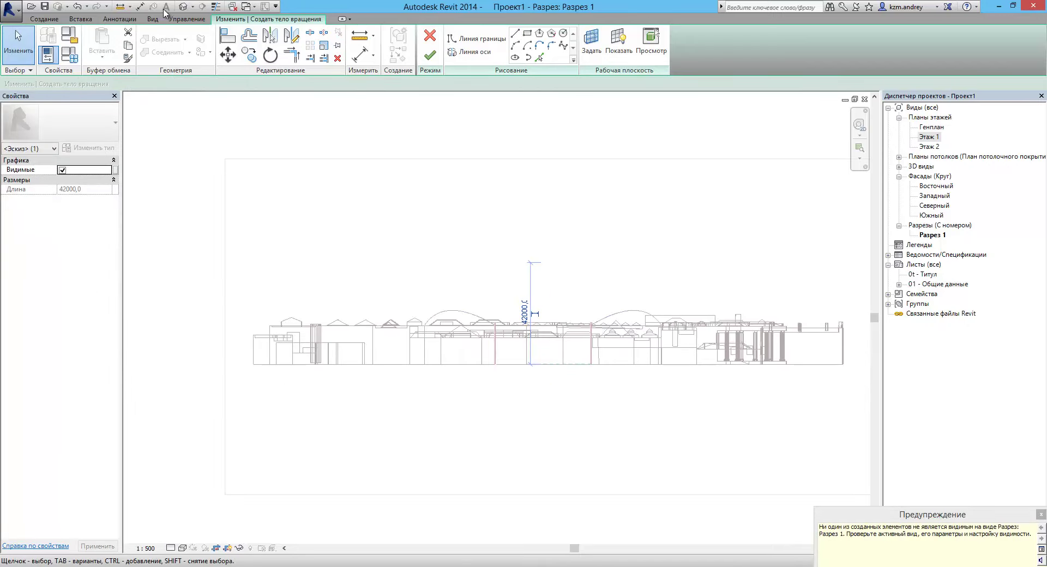
- Open the 3D view and orient the model from the right with the ViewCube
{"action": "left_click", "coordinate": [183, 7]}
{"action": "mouse_move", "coordinate": [577, 402]}
{"action": "middle_mouse_down", "text": "shift"}
{"action": "mouse_move", "coordinate": [517, 262]}
{"action": "mouse_move", "coordinate": [473, 201]}
{"action": "mouse_move", "coordinate": [549, 316]}
{"action": "mouse_move", "coordinate": [548, 250]}
{"action": "middle_mouse_up", "text": "shift"}
{"action": "scroll", "coordinate": [545, 252], "scroll_direction": "up", "scroll_amount": 3}
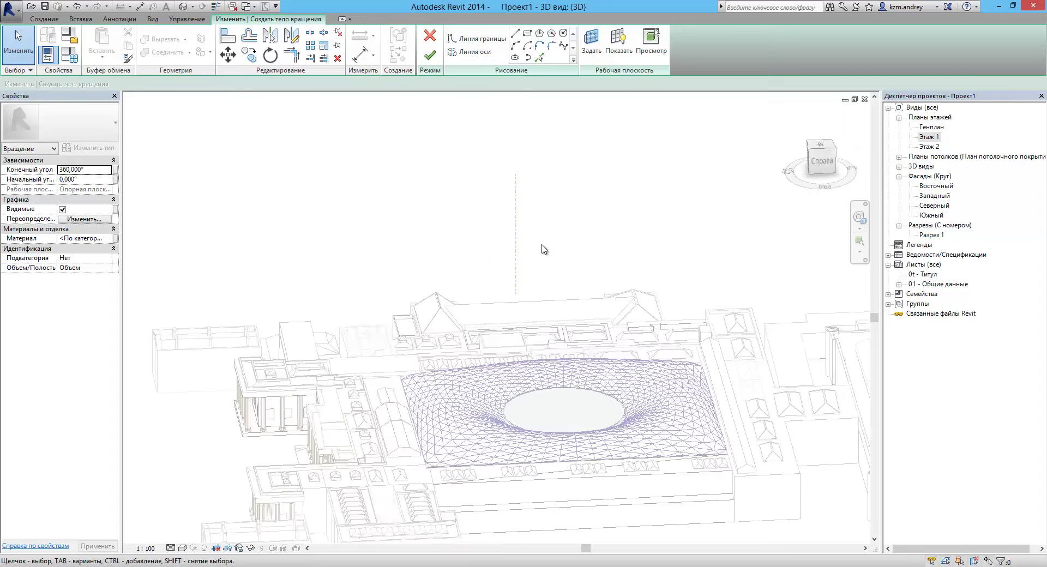
{"action": "left_click", "coordinate": [822, 161]}
{"action": "scroll", "coordinate": [503, 325], "scroll_direction": "up", "scroll_amount": 1}
{"action": "scroll", "coordinate": [502, 325], "scroll_direction": "up", "scroll_amount": 2}
{"action": "scroll", "coordinate": [503, 325], "scroll_direction": "up", "scroll_amount": 2}
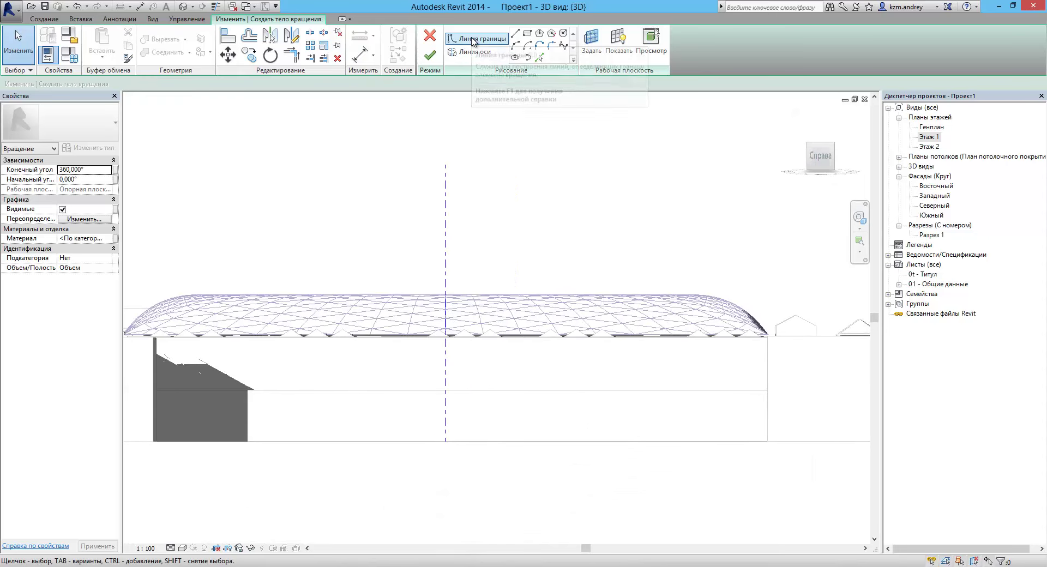
- Switch to Boundary Line drawing and view the whole site from above at the opening
{"action": "left_click", "coordinate": [472, 40]}
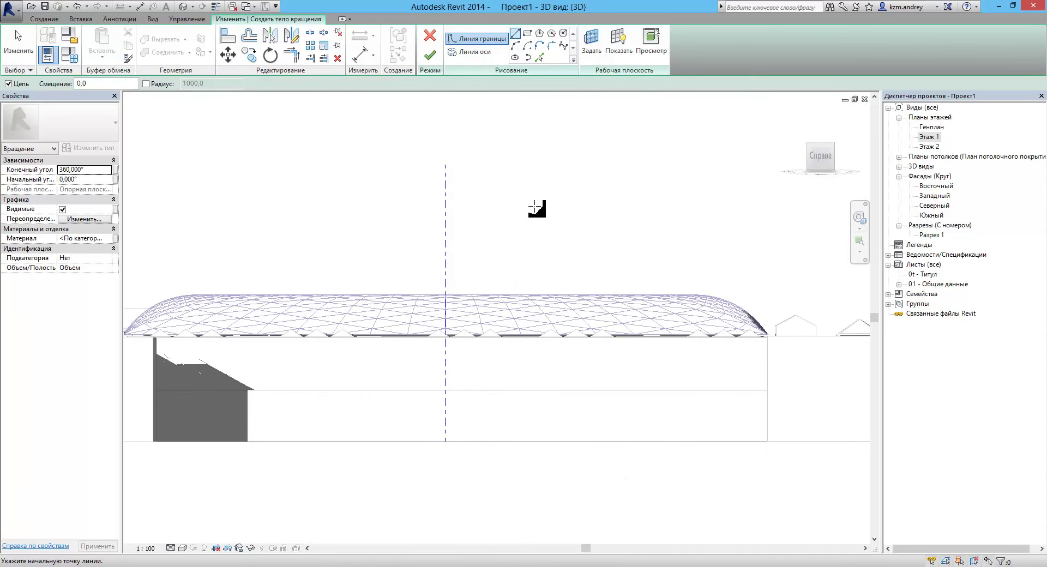
{"action": "mouse_move", "coordinate": [535, 221]}
{"action": "middle_mouse_down", "text": "shift"}
{"action": "mouse_move", "coordinate": [540, 322]}
{"action": "mouse_move", "coordinate": [604, 306]}
{"action": "mouse_move", "coordinate": [640, 186]}
{"action": "middle_mouse_up", "text": "shift"}
{"action": "mouse_move", "coordinate": [820, 155]}
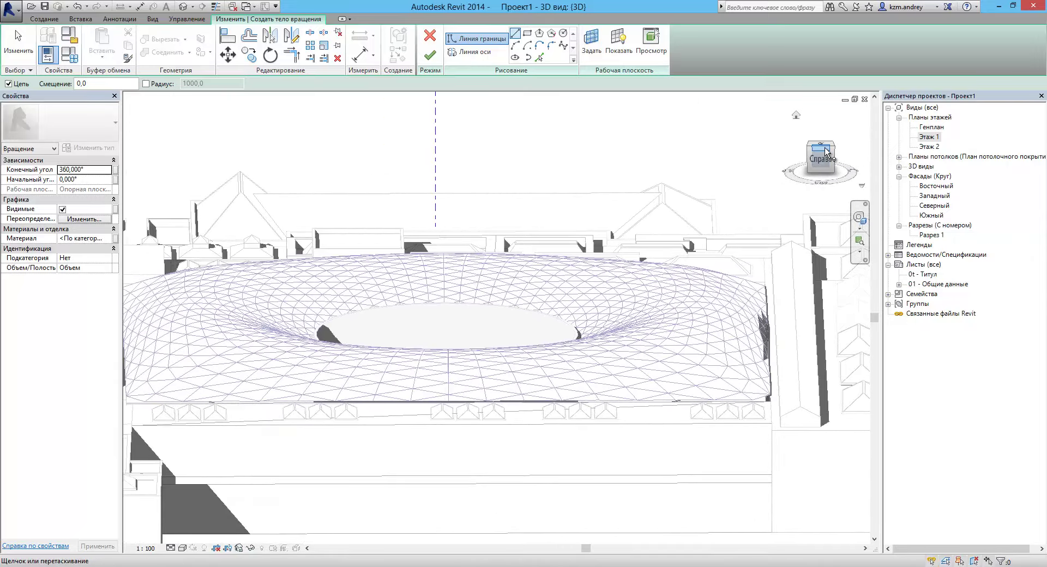
{"action": "left_click", "coordinate": [827, 153]}
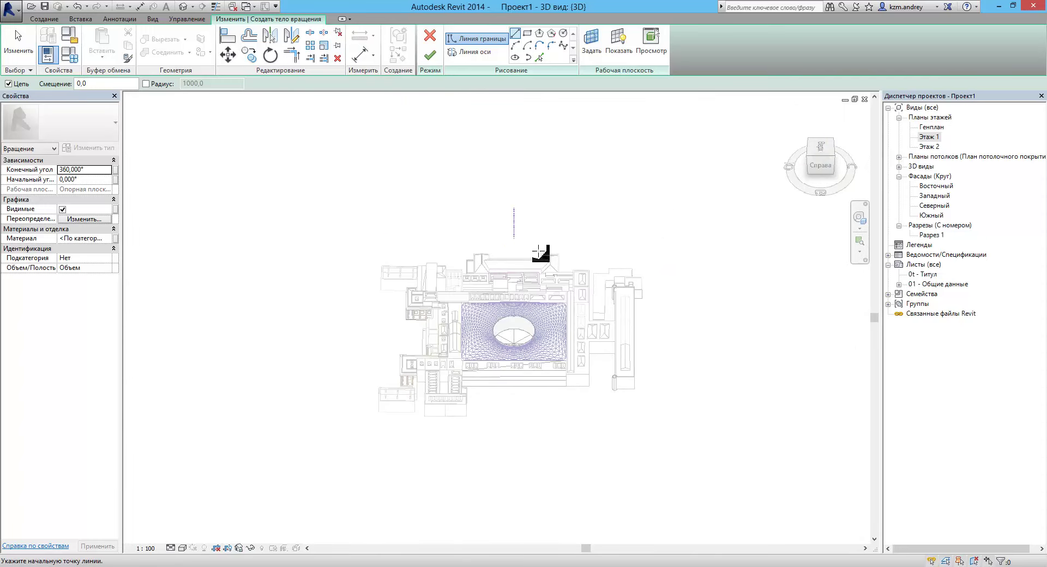
{"action": "left_click", "coordinate": [825, 159]}
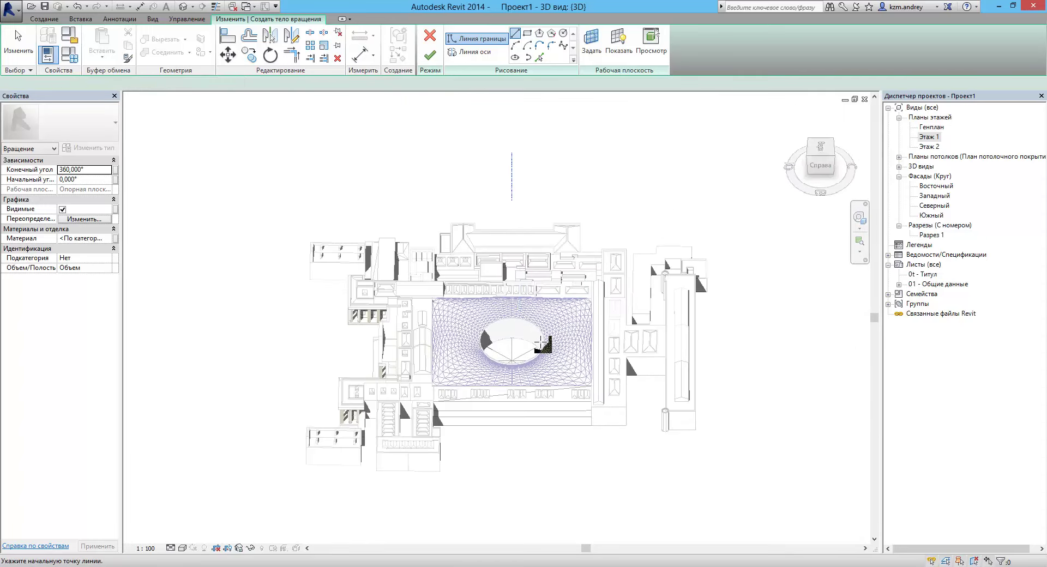
{"action": "scroll", "coordinate": [544, 342], "scroll_direction": "up", "scroll_amount": 3}
{"action": "scroll", "coordinate": [545, 342], "scroll_direction": "up", "scroll_amount": 3}
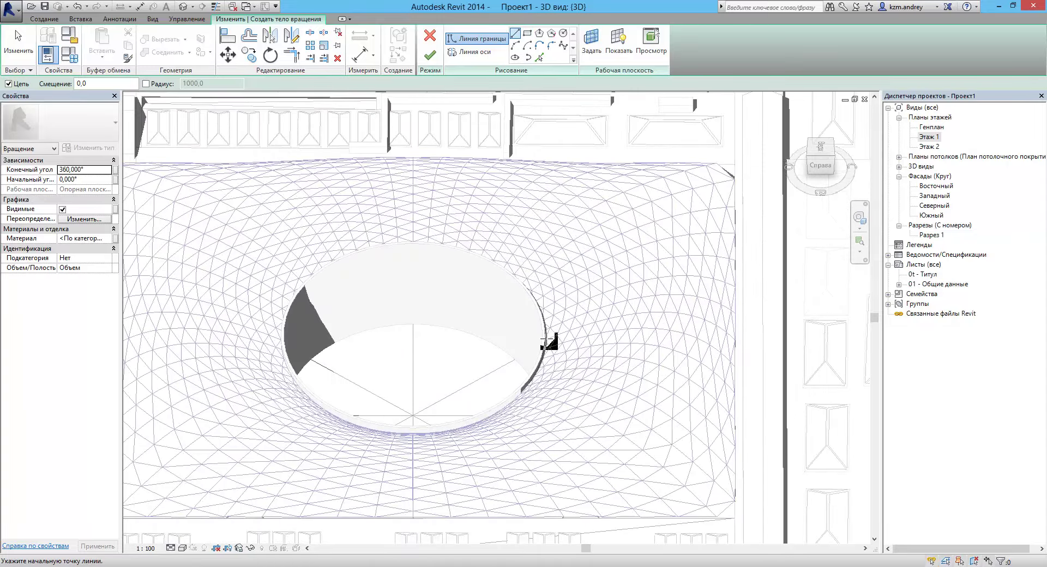
{"action": "scroll", "coordinate": [546, 341], "scroll_direction": "down", "scroll_amount": 3}
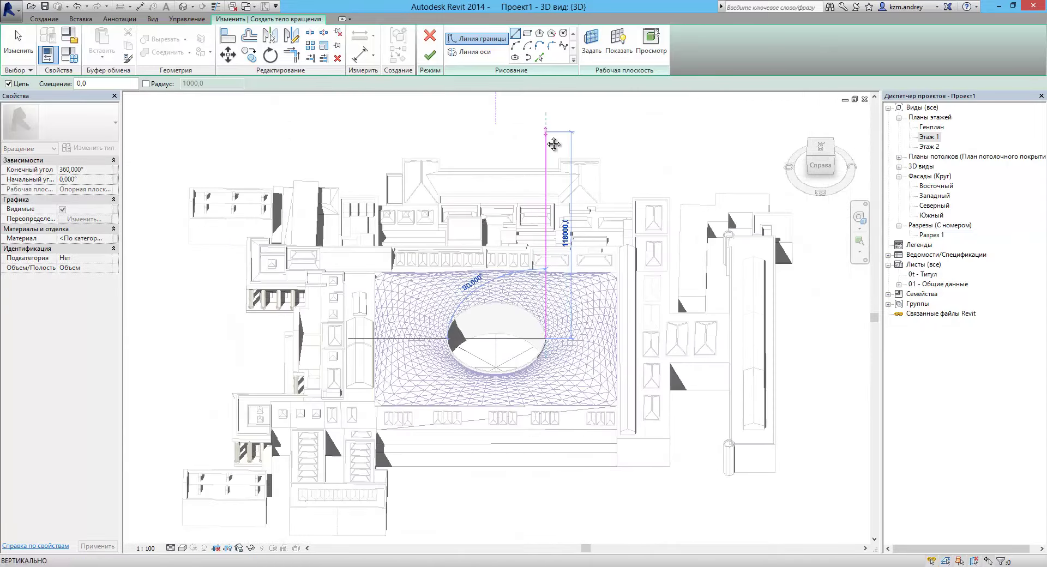
{"action": "scroll", "coordinate": [547, 128], "scroll_direction": "down", "scroll_amount": 1}
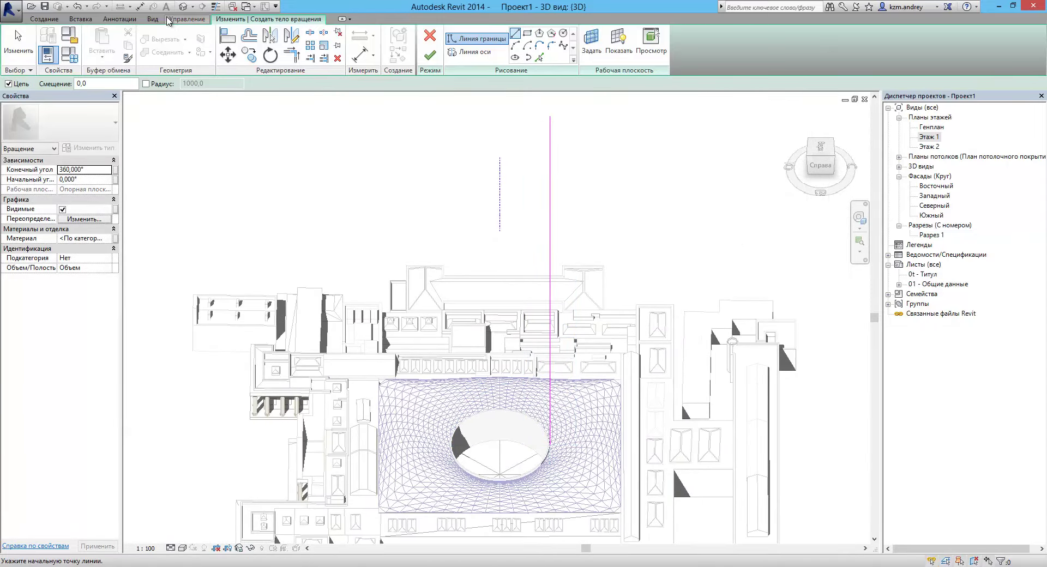
- Dimension the vertical sketch line's distance from the revolve axis
{"action": "left_click", "coordinate": [141, 7]}
{"action": "left_click", "coordinate": [500, 180]}
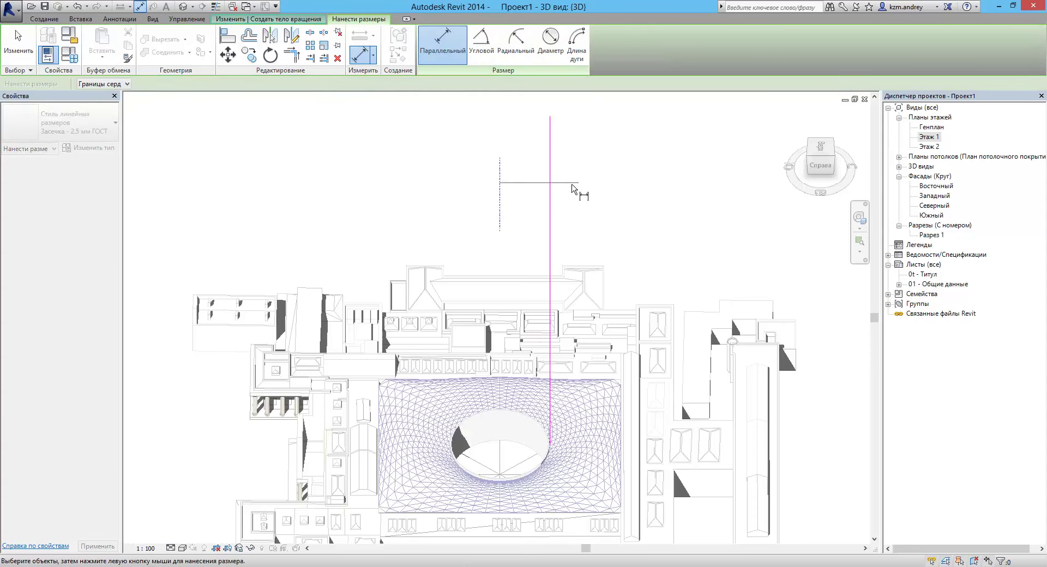
{"action": "left_click", "coordinate": [535, 199]}
{"action": "scroll", "coordinate": [521, 201], "scroll_direction": "up", "scroll_amount": 6}
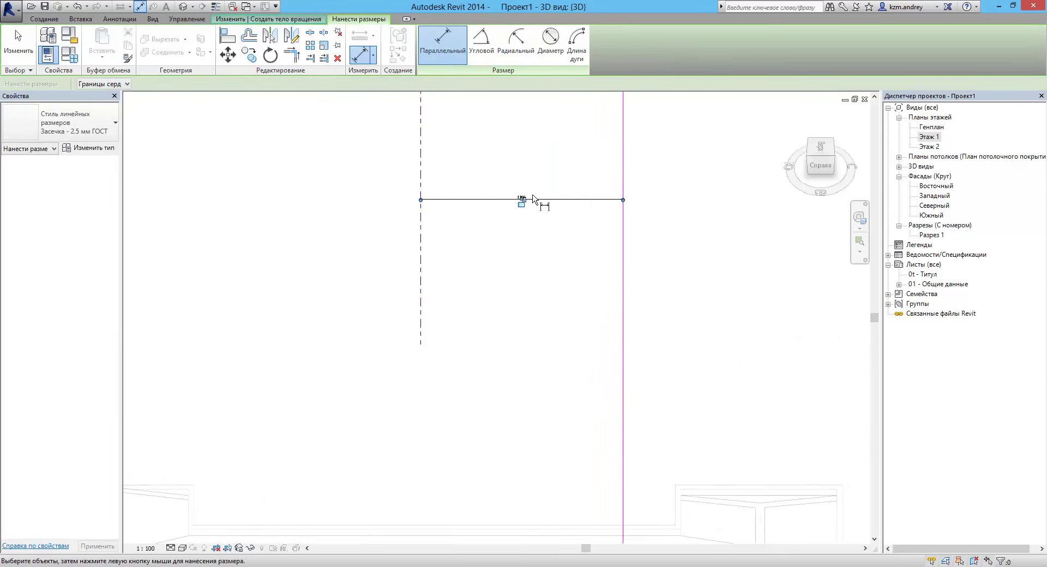
{"action": "left_click", "coordinate": [503, 214]}
{"action": "scroll", "coordinate": [503, 214], "scroll_direction": "down", "scroll_amount": 4}
{"action": "scroll", "coordinate": [557, 243], "scroll_direction": "down", "scroll_amount": 3}
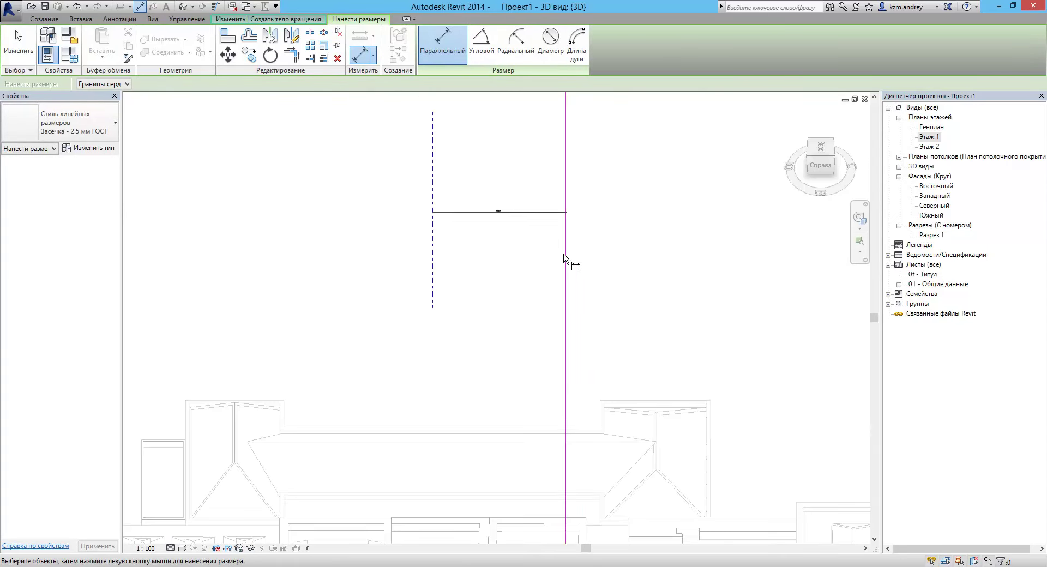
{"action": "key", "text": "Escape"}
- Set the vertical sketch line exactly 20000 from the axis
{"action": "left_click", "coordinate": [540, 224]}
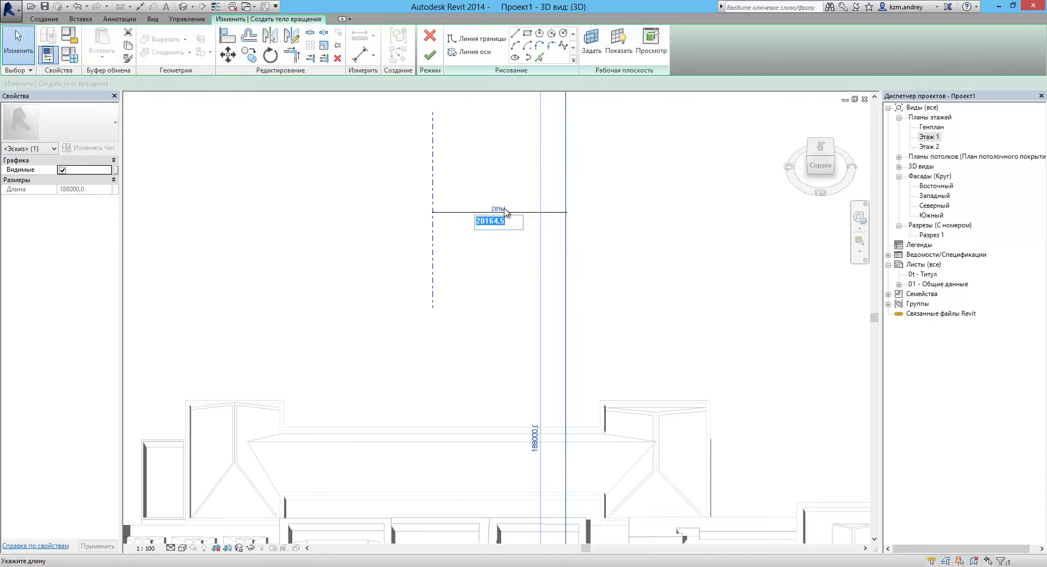
{"action": "key", "text": "Return"}
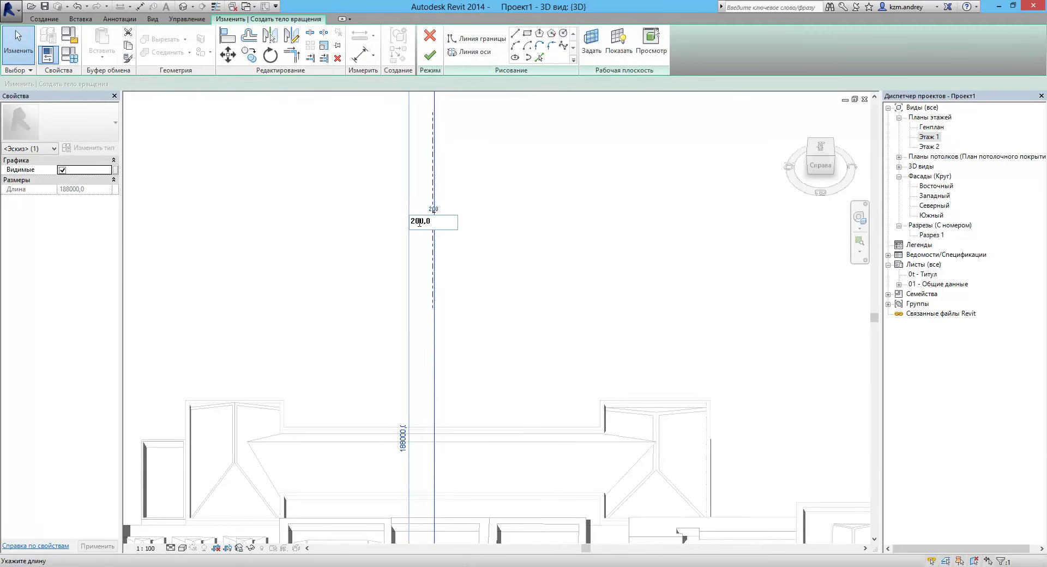
{"action": "key", "text": "Return"}
{"action": "scroll", "coordinate": [493, 192], "scroll_direction": "down", "scroll_amount": 3}
{"action": "key", "text": "Escape"}
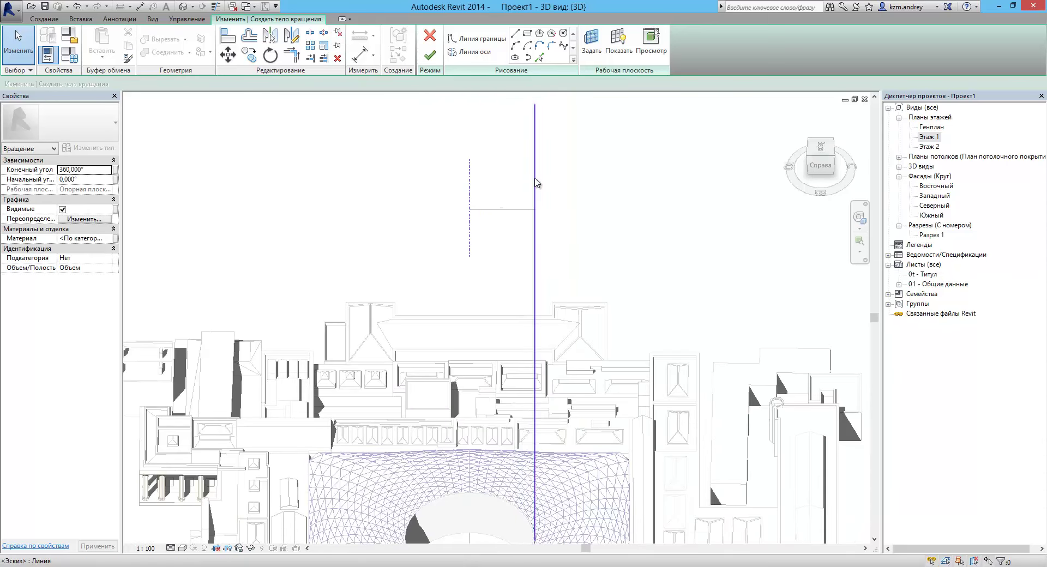
{"action": "scroll", "coordinate": [503, 168], "scroll_direction": "up", "scroll_amount": 2}
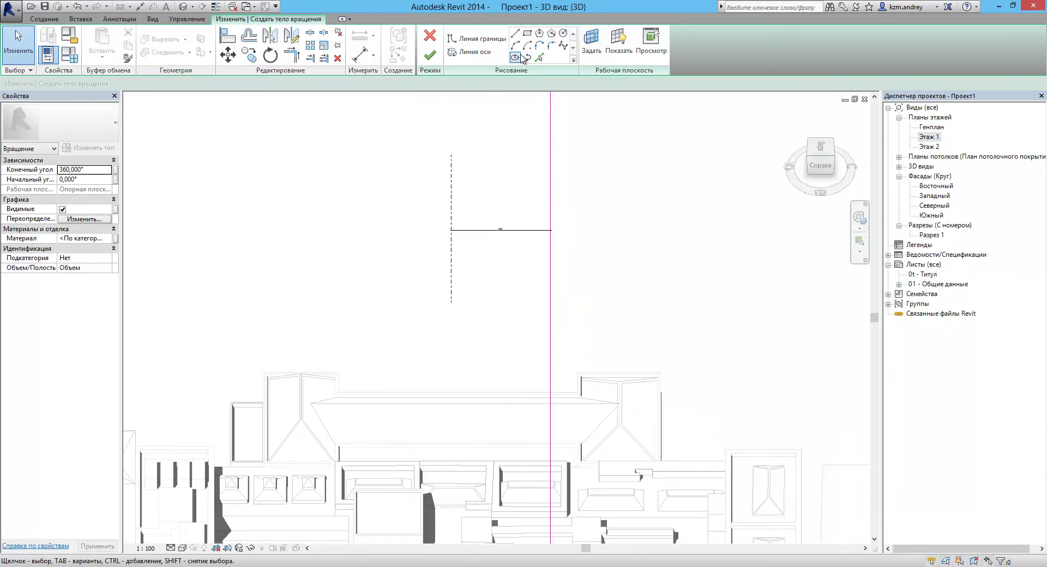
{"action": "scroll", "coordinate": [530, 157], "scroll_direction": "down", "scroll_amount": 3}
- In the right side view, start an ellipse centred on the axis with a 20000 first radius
{"action": "left_click", "coordinate": [819, 164]}
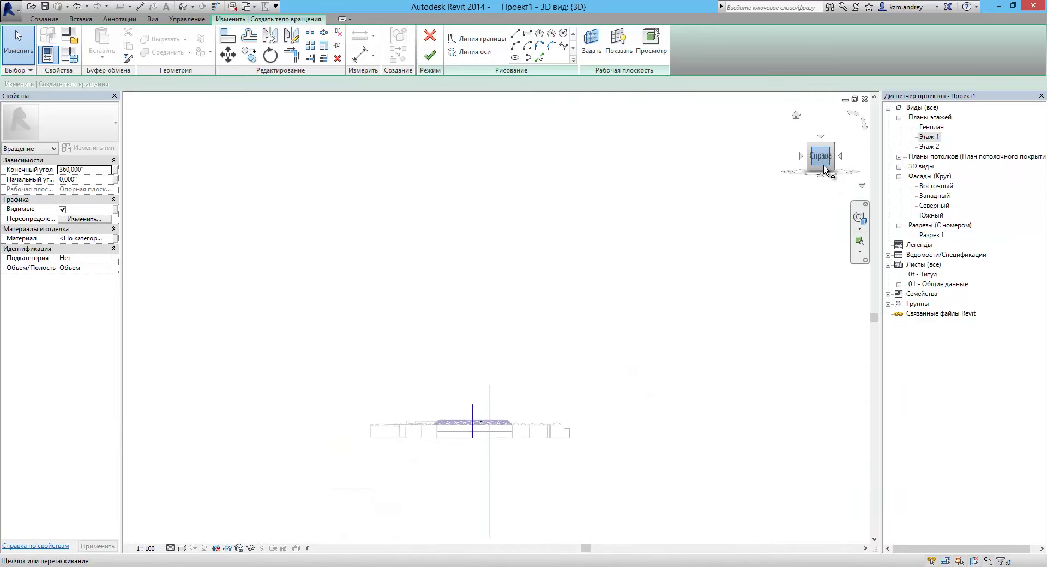
{"action": "scroll", "coordinate": [481, 357], "scroll_direction": "up", "scroll_amount": 3}
{"action": "scroll", "coordinate": [444, 325], "scroll_direction": "up", "scroll_amount": 3}
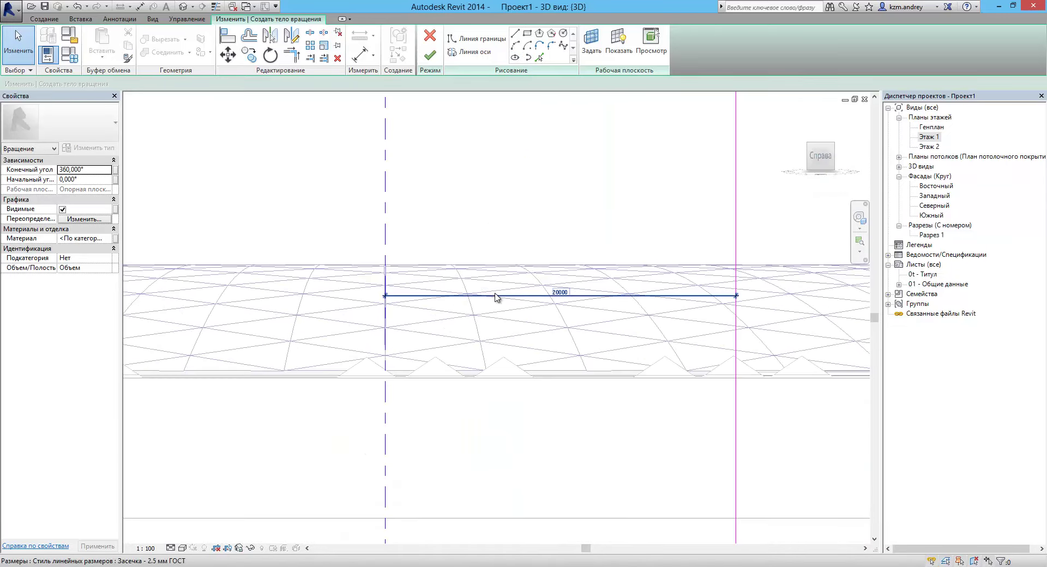
{"action": "middle_click_drag", "start_coordinate": [582, 367], "coordinate": [581, 259]}
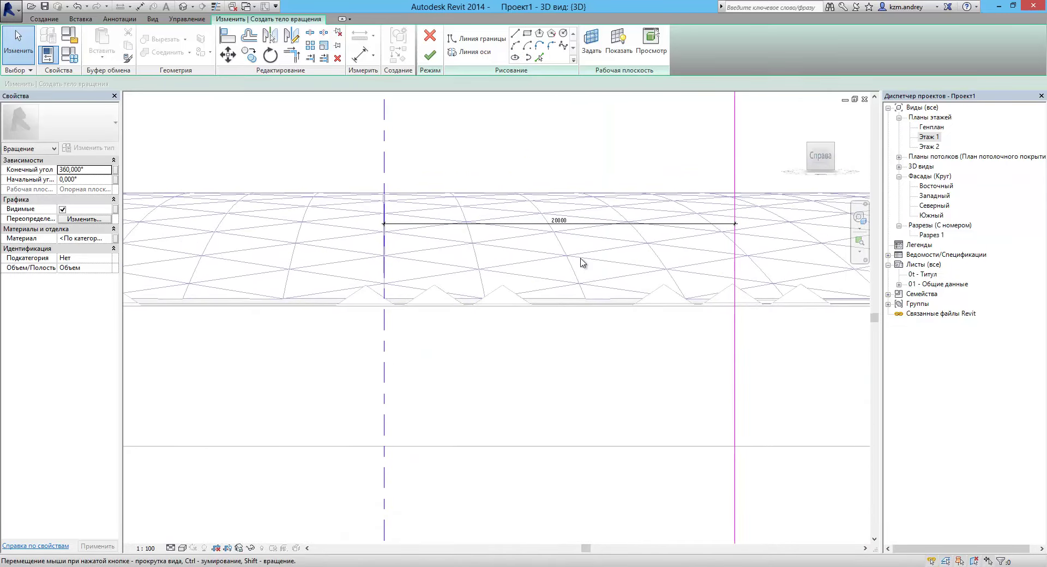
{"action": "middle_click_drag", "start_coordinate": [528, 147], "coordinate": [527, 189]}
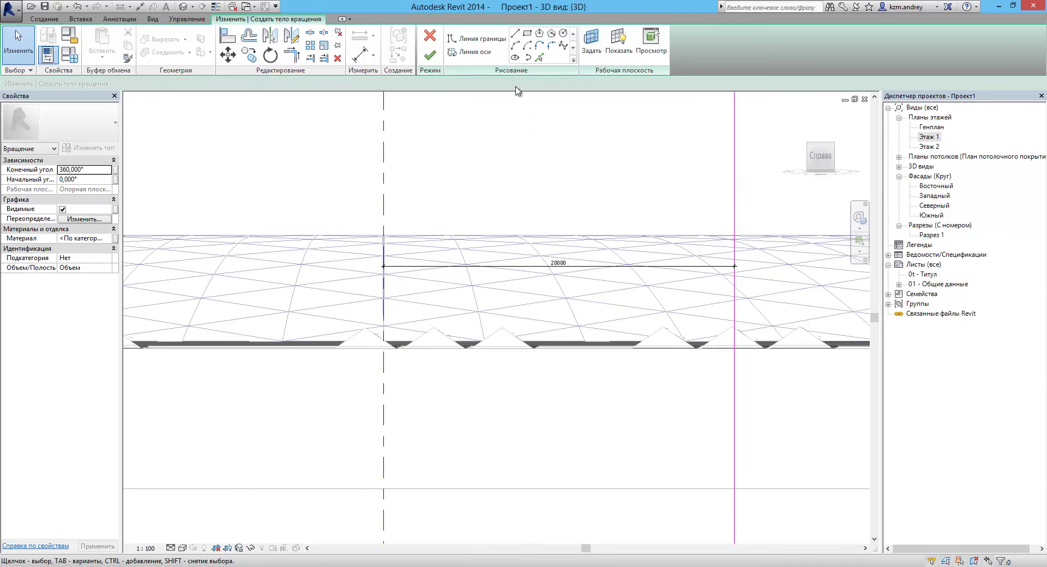
{"action": "left_click", "coordinate": [515, 57]}
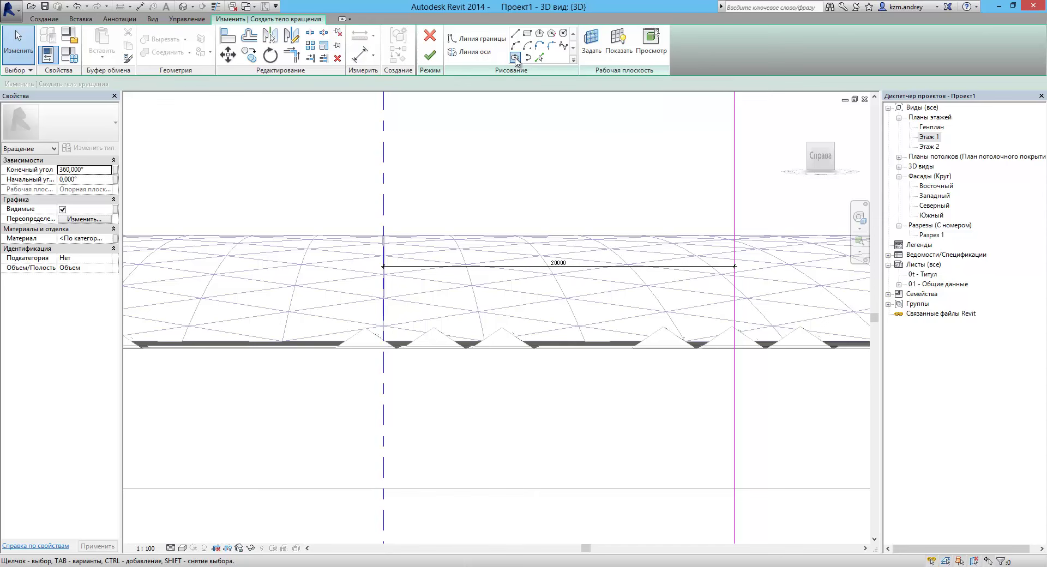
{"action": "left_click", "coordinate": [383, 341]}
{"action": "left_click", "coordinate": [634, 268]}
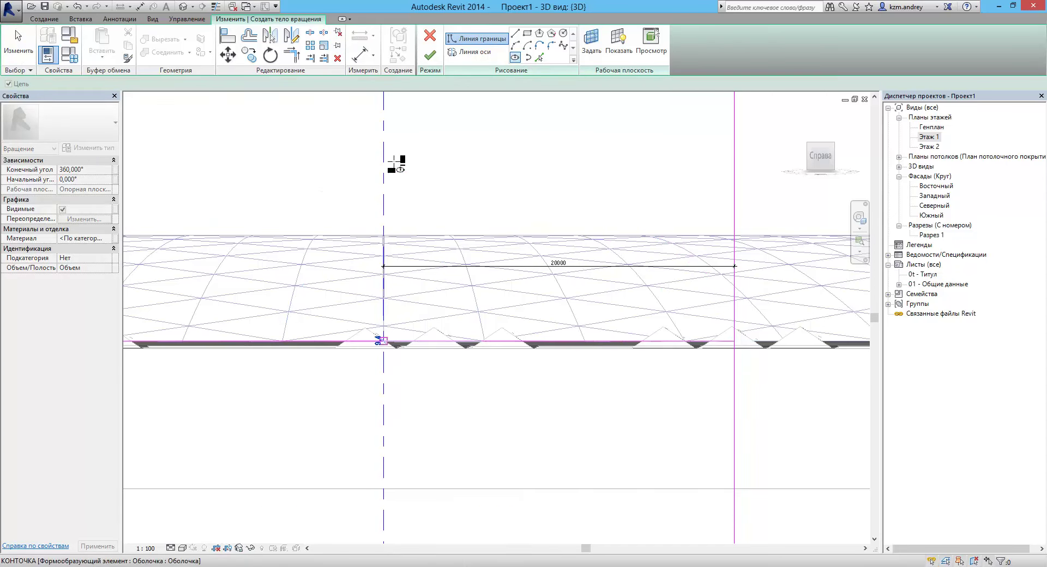
{"action": "middle_click_drag", "start_coordinate": [386, 152], "coordinate": [416, 203]}
{"action": "scroll", "coordinate": [416, 204], "scroll_direction": "down", "scroll_amount": 3}
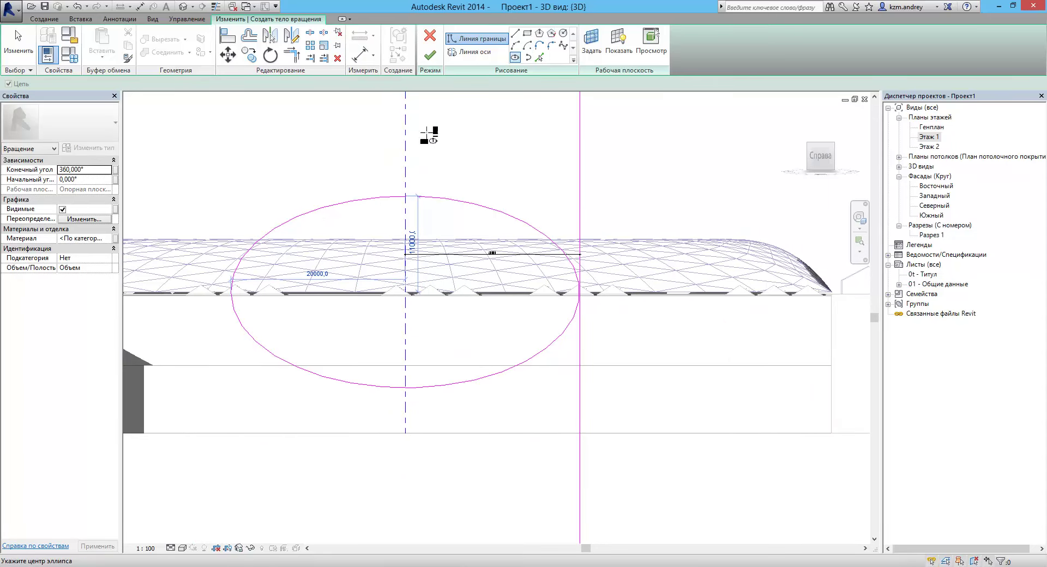
- Draw the sloped roof line from the axis and adjust its endpoint
{"action": "left_click", "coordinate": [514, 36]}
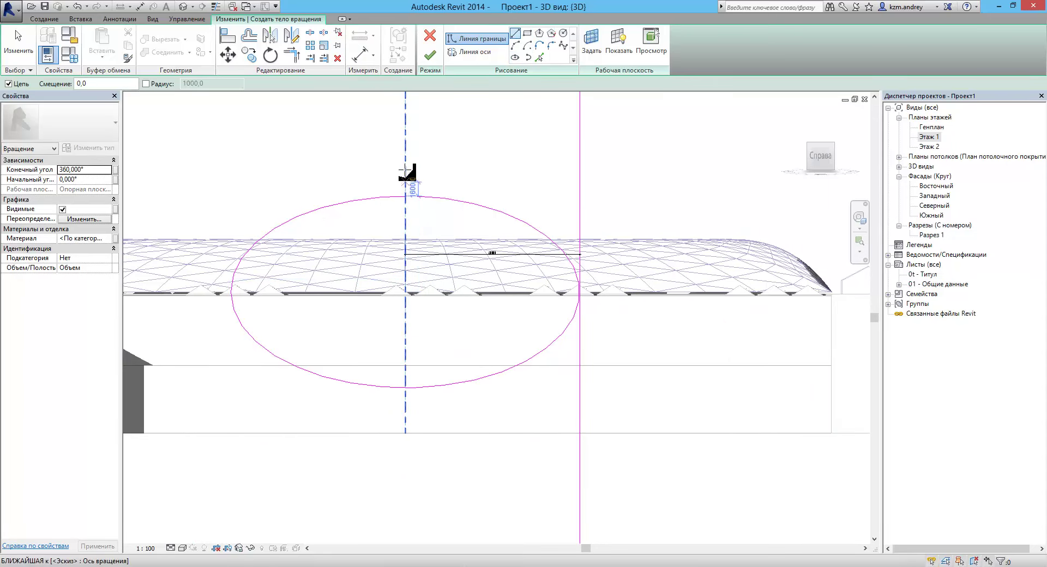
{"action": "left_click", "coordinate": [406, 158]}
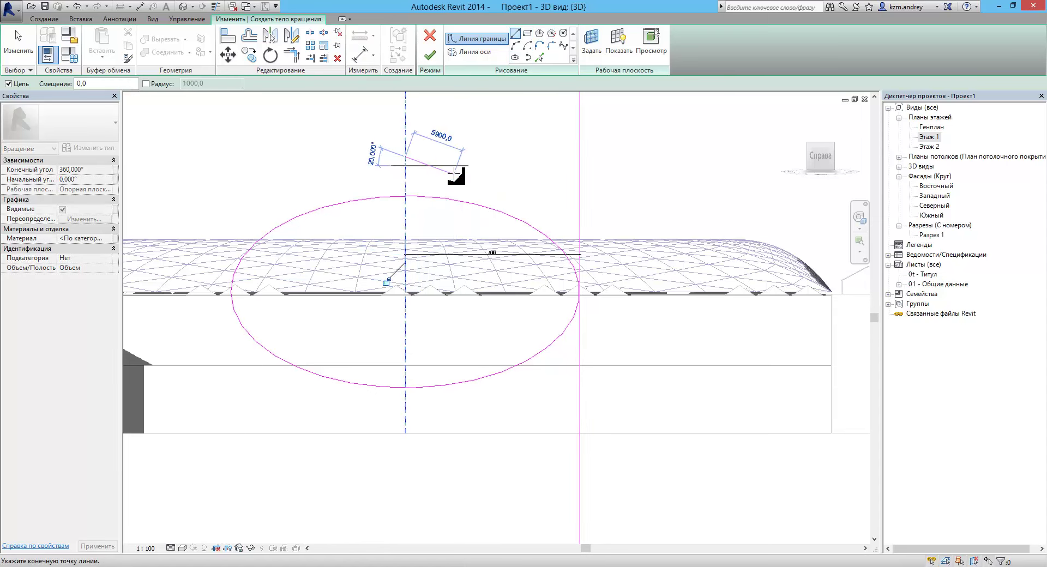
{"action": "left_click", "coordinate": [454, 174]}
{"action": "key", "text": "Escape"}
{"action": "key", "text": "Escape"}
{"action": "left_click", "coordinate": [425, 166]}
{"action": "scroll", "coordinate": [424, 167], "scroll_direction": "up", "scroll_amount": 2}
{"action": "left_click_drag", "start_coordinate": [424, 167], "coordinate": [427, 186]}
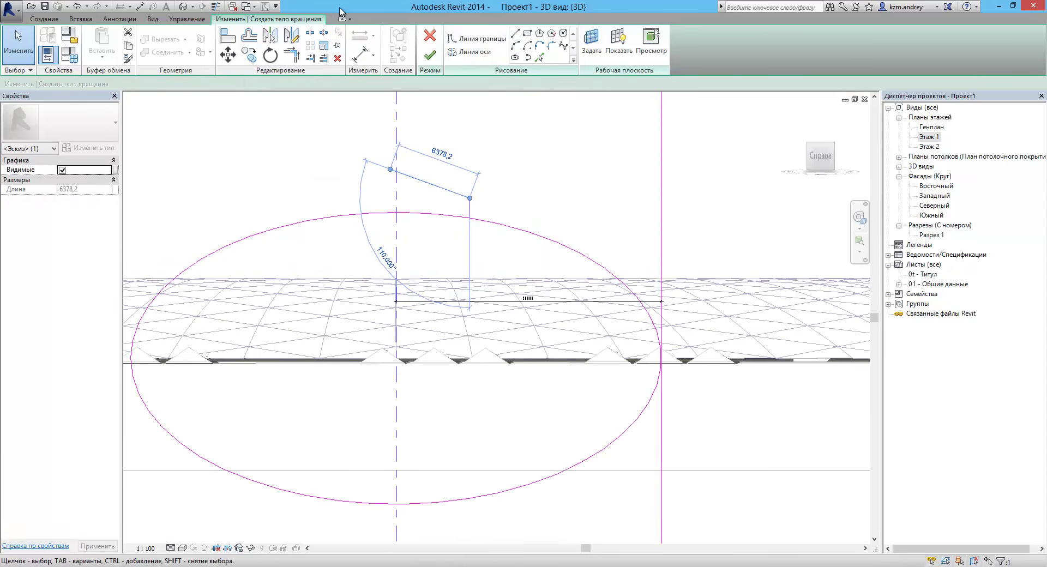
- Split the ellipse with inner-segment deletion, leaving a single quarter arc
{"action": "left_click", "coordinate": [310, 32]}
{"action": "left_click", "coordinate": [661, 357]}
{"action": "key", "text": "Escape"}
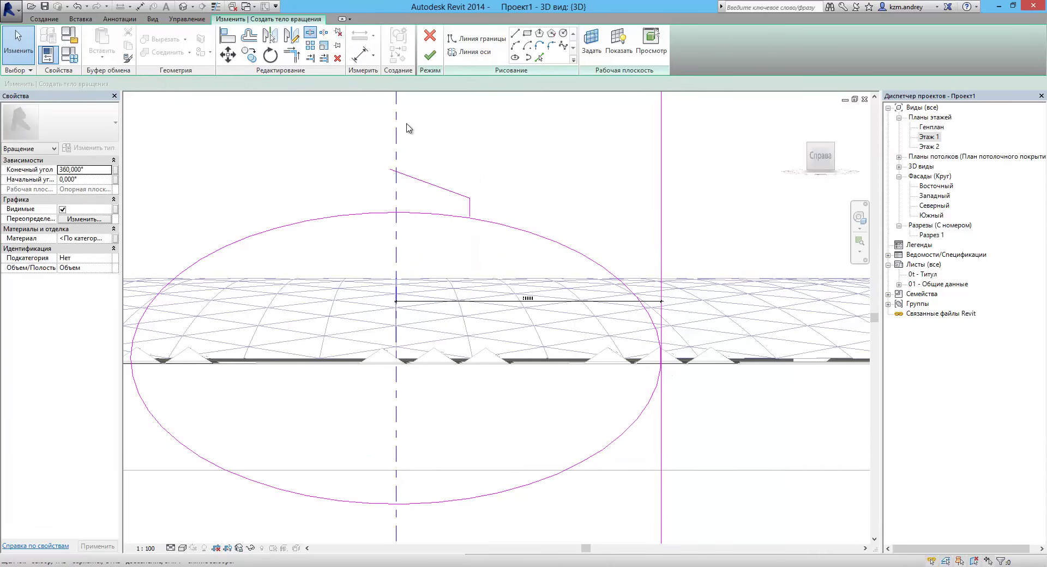
{"action": "key", "text": "Return"}
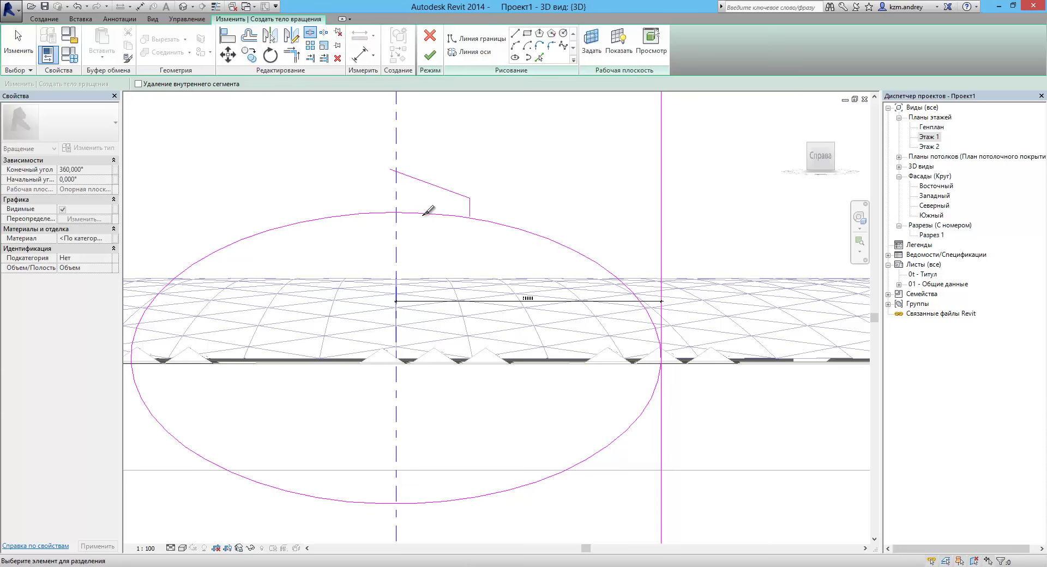
{"action": "left_click", "coordinate": [428, 213]}
{"action": "left_click", "coordinate": [474, 221]}
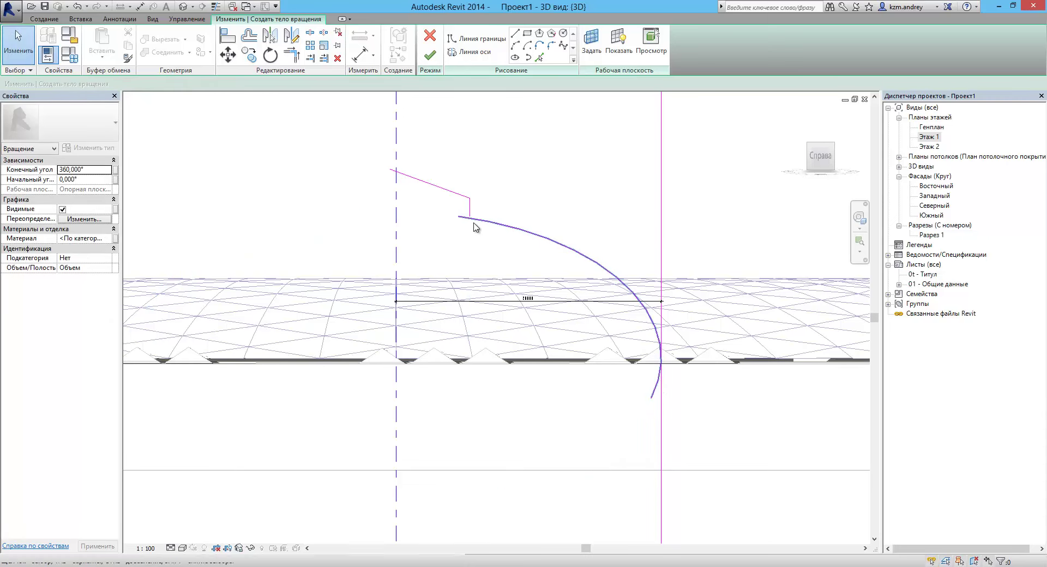
{"action": "scroll", "coordinate": [421, 216], "scroll_direction": "down", "scroll_amount": 1}
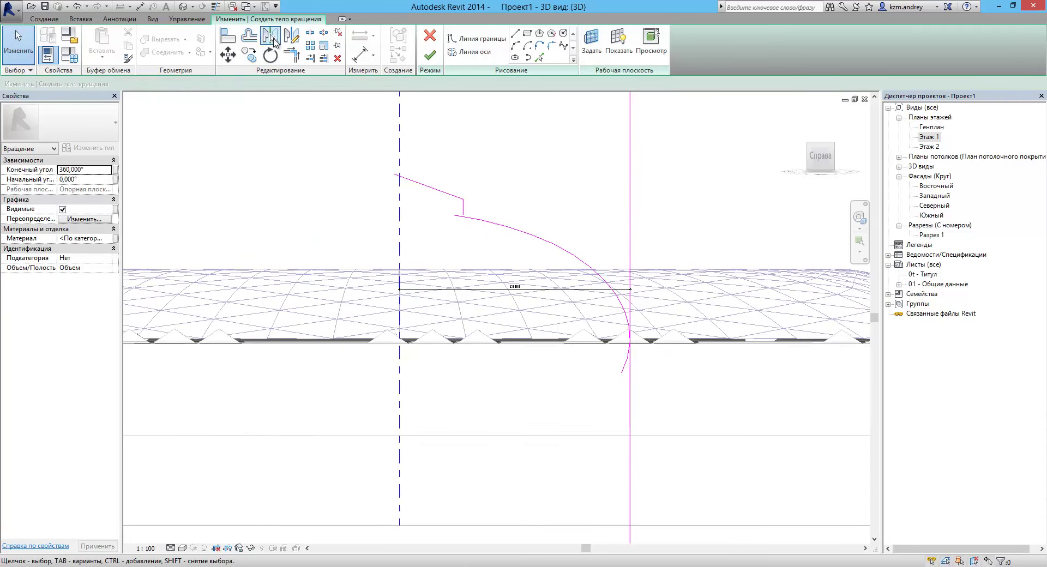
- Trim/Extend to Corner the arc ends to the short vertical step and the vertical edge line
{"action": "left_click", "coordinate": [292, 54]}
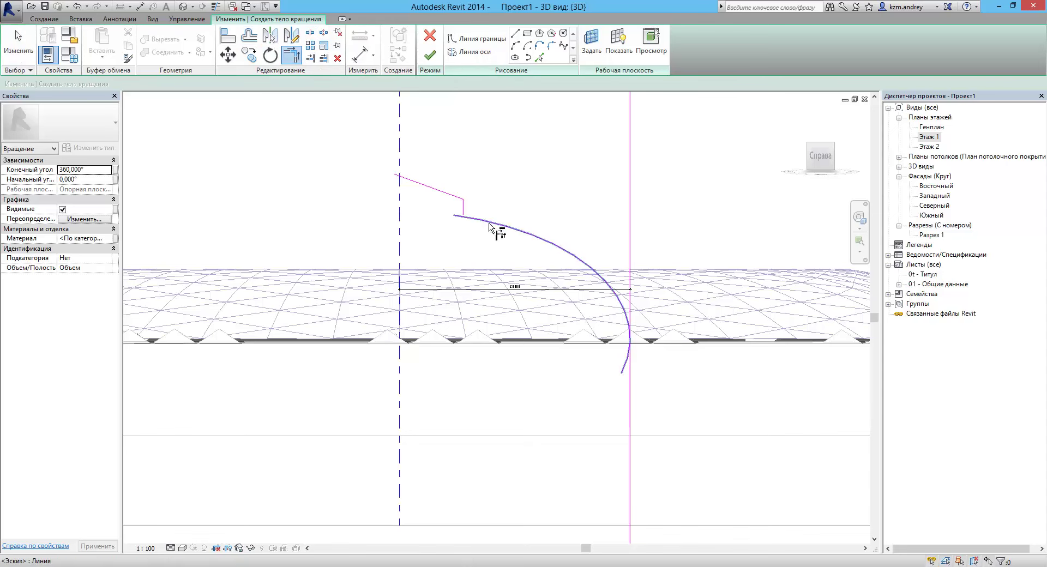
{"action": "left_click", "coordinate": [467, 210]}
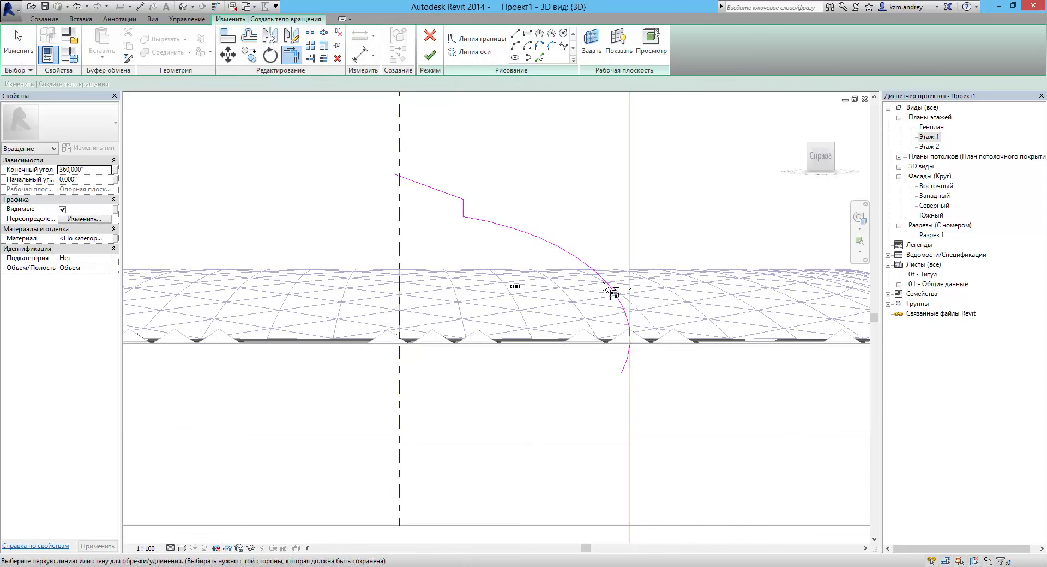
{"action": "left_click", "coordinate": [632, 308]}
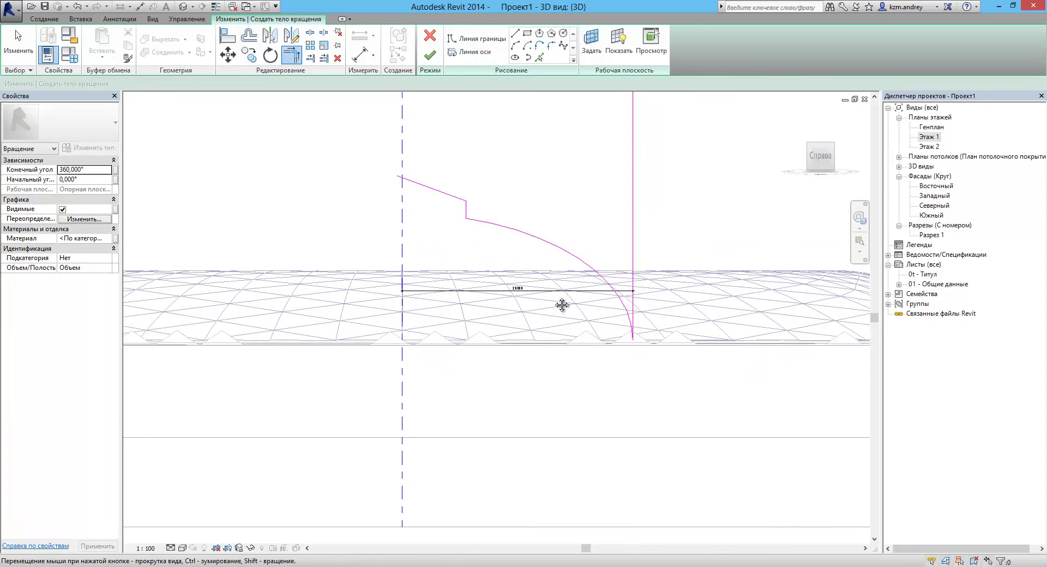
{"action": "left_click", "coordinate": [515, 33]}
{"action": "scroll", "coordinate": [502, 345], "scroll_direction": "up", "scroll_amount": 3}
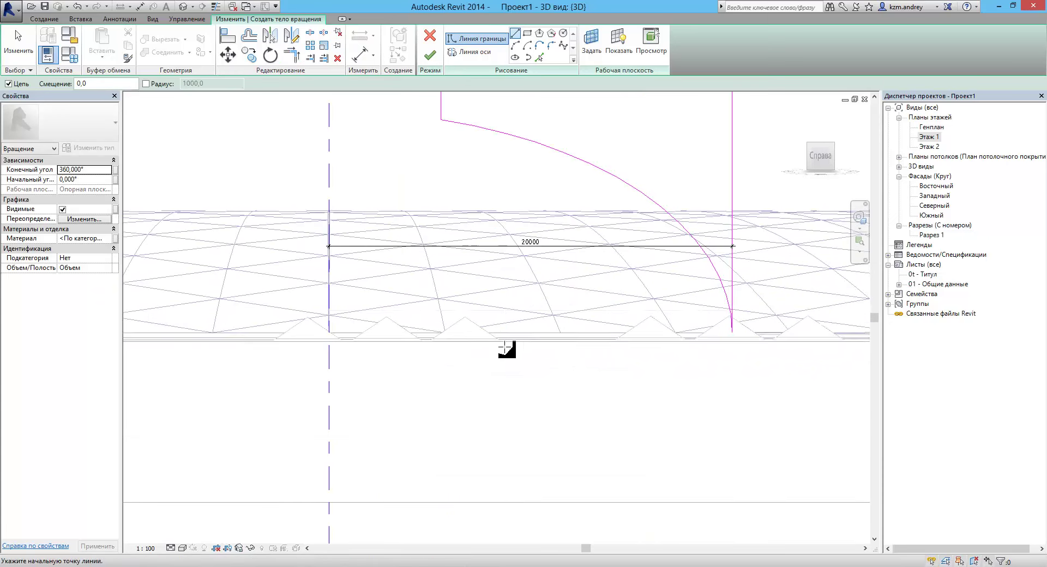
- Draw a horizontal base line from the axis to the arc's foot
{"action": "left_click", "coordinate": [342, 340]}
{"action": "left_click", "coordinate": [800, 340]}
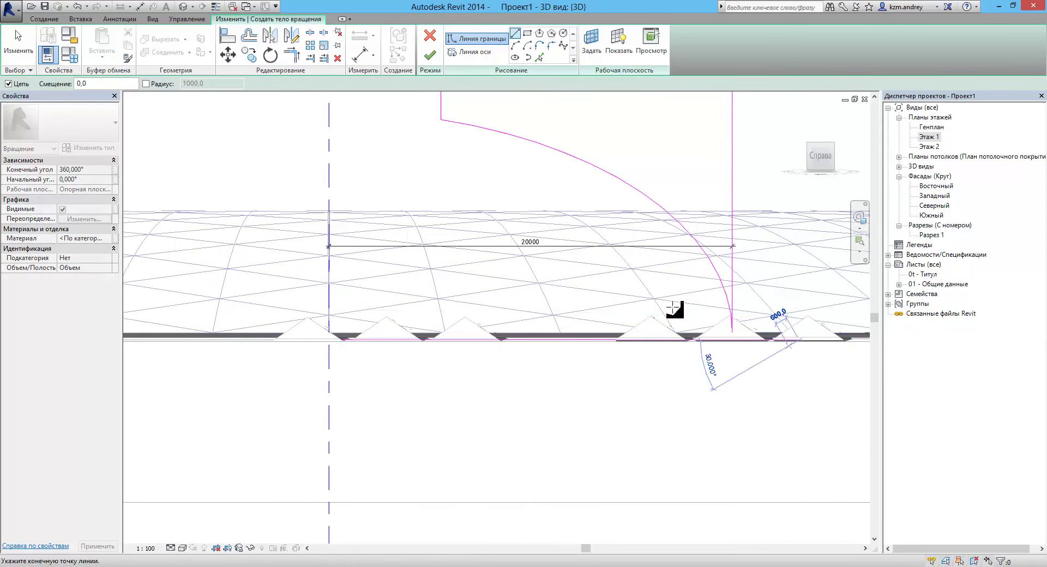
{"action": "scroll", "coordinate": [674, 312], "scroll_direction": "down", "scroll_amount": 2}
{"action": "key", "text": "Escape"}
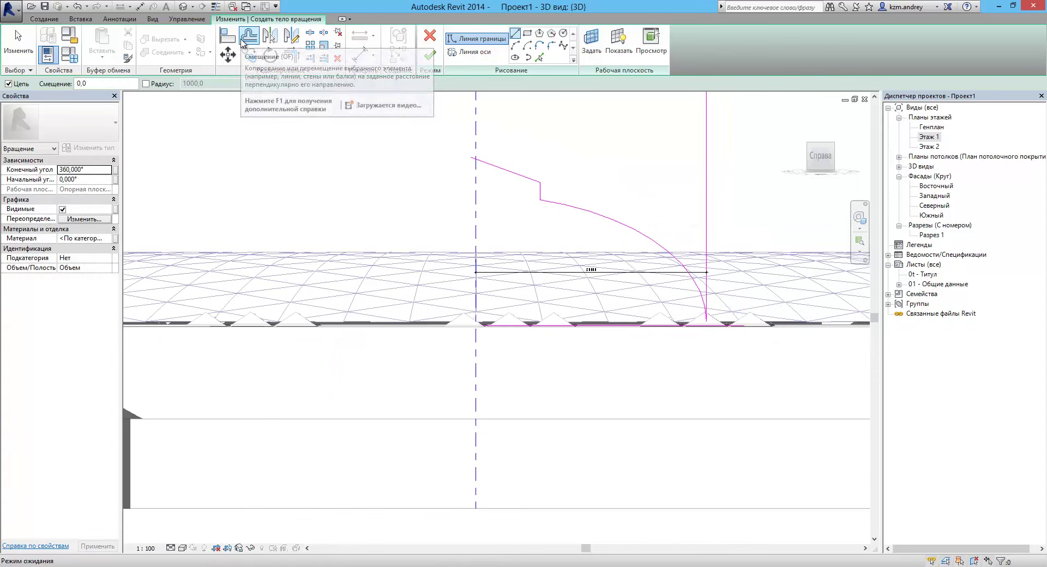
- Offset copies of the sloped line, step and arc by 200 to give the shell thickness
{"action": "left_click", "coordinate": [243, 42]}
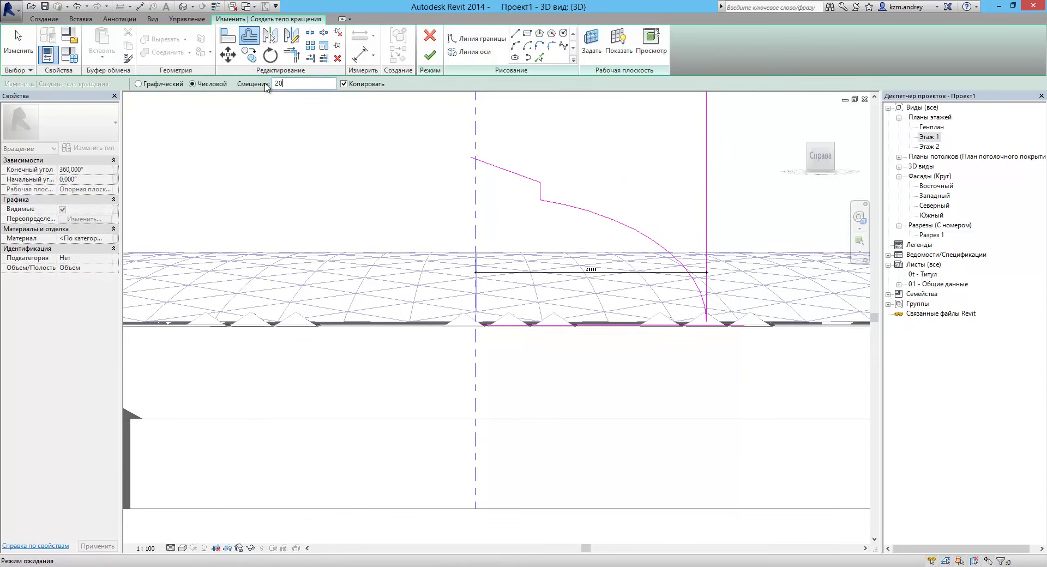
{"action": "middle_click_drag", "start_coordinate": [618, 181], "coordinate": [528, 235]}
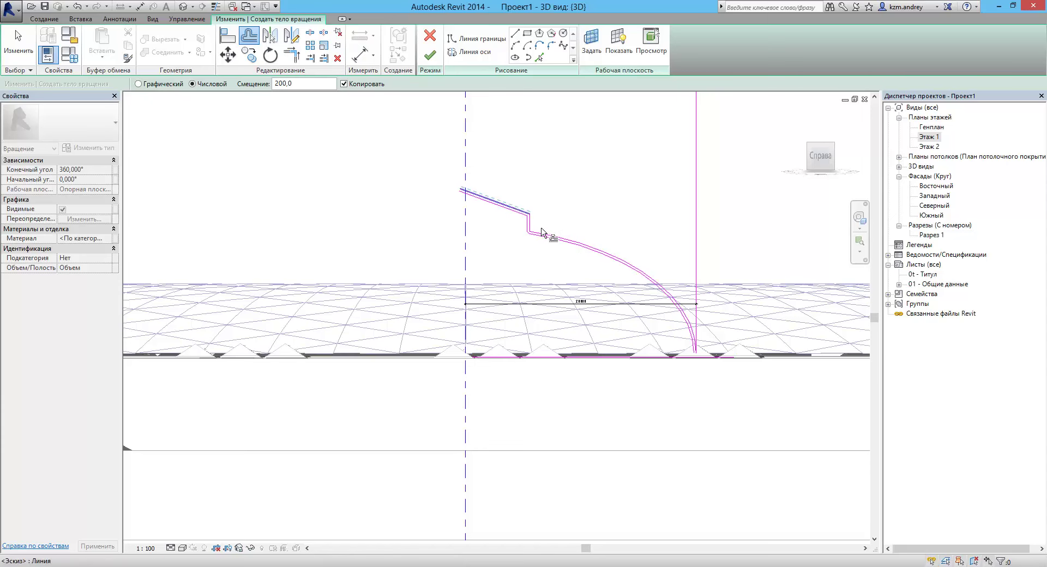
{"action": "scroll", "coordinate": [510, 234], "scroll_direction": "up", "scroll_amount": 2}
{"action": "scroll", "coordinate": [548, 241], "scroll_direction": "up", "scroll_amount": 1}
{"action": "scroll", "coordinate": [546, 238], "scroll_direction": "up", "scroll_amount": 3}
{"action": "scroll", "coordinate": [526, 219], "scroll_direction": "down", "scroll_amount": 4}
{"action": "scroll", "coordinate": [465, 187], "scroll_direction": "up", "scroll_amount": 1}
{"action": "scroll", "coordinate": [519, 219], "scroll_direction": "up", "scroll_amount": 2}
{"action": "scroll", "coordinate": [527, 202], "scroll_direction": "up", "scroll_amount": 2}
{"action": "scroll", "coordinate": [518, 193], "scroll_direction": "up", "scroll_amount": 3}
{"action": "key", "text": "Escape"}
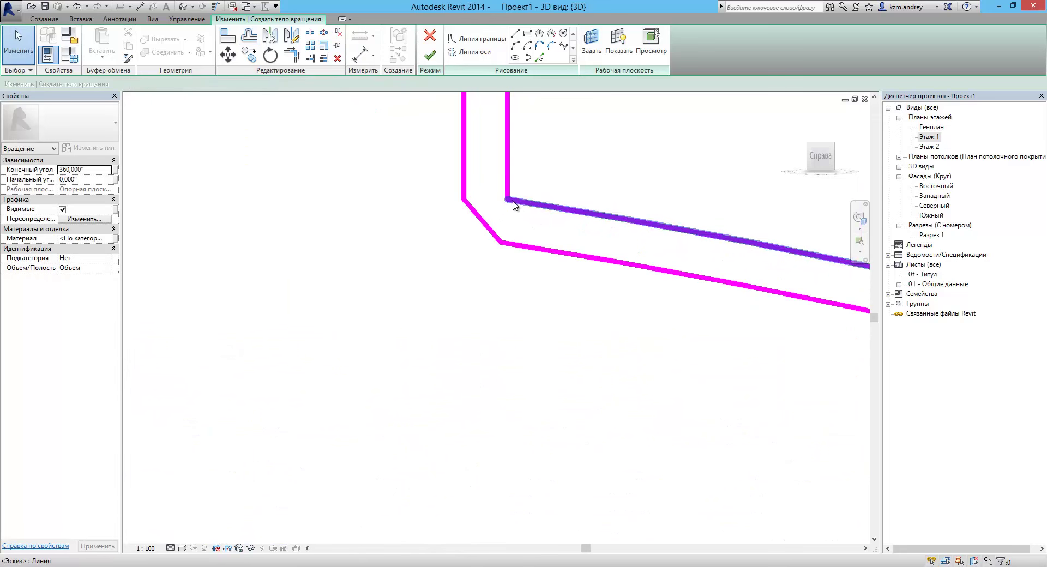
- Delete the short diagonal corner line and join the vertical and lower profile lines at a corner
{"action": "left_click", "coordinate": [482, 225]}
{"action": "key", "text": "Delete"}
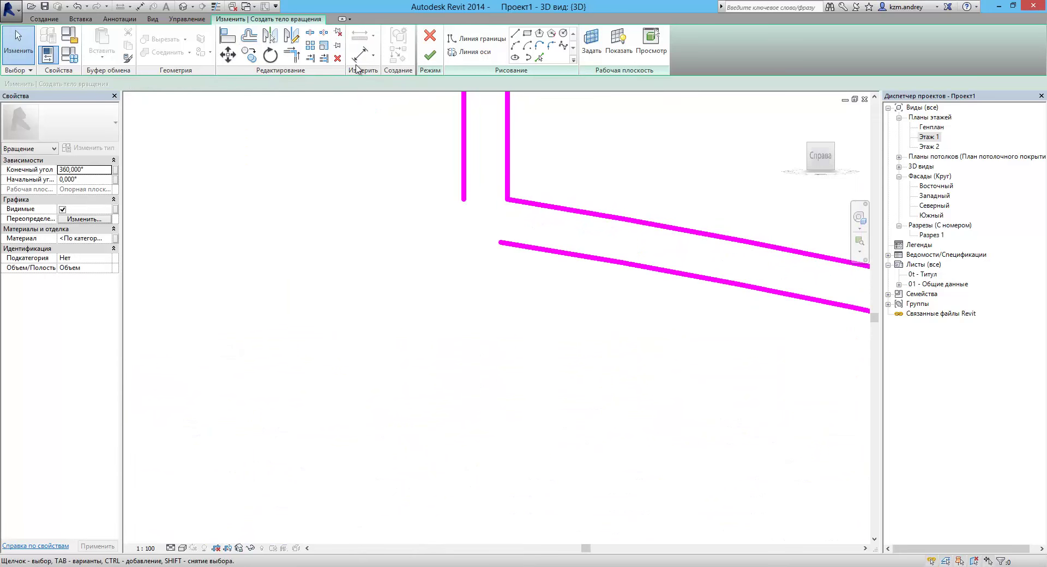
{"action": "left_click", "coordinate": [292, 54]}
{"action": "left_click", "coordinate": [467, 174]}
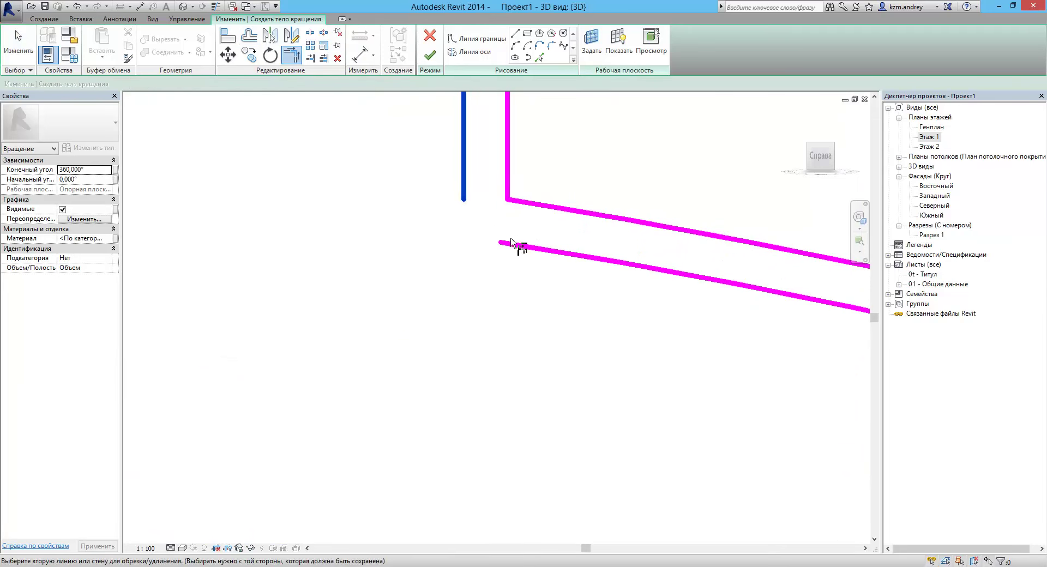
{"action": "left_click", "coordinate": [463, 151]}
{"action": "left_click", "coordinate": [537, 250]}
{"action": "left_click", "coordinate": [537, 252]}
{"action": "key", "text": "Escape"}
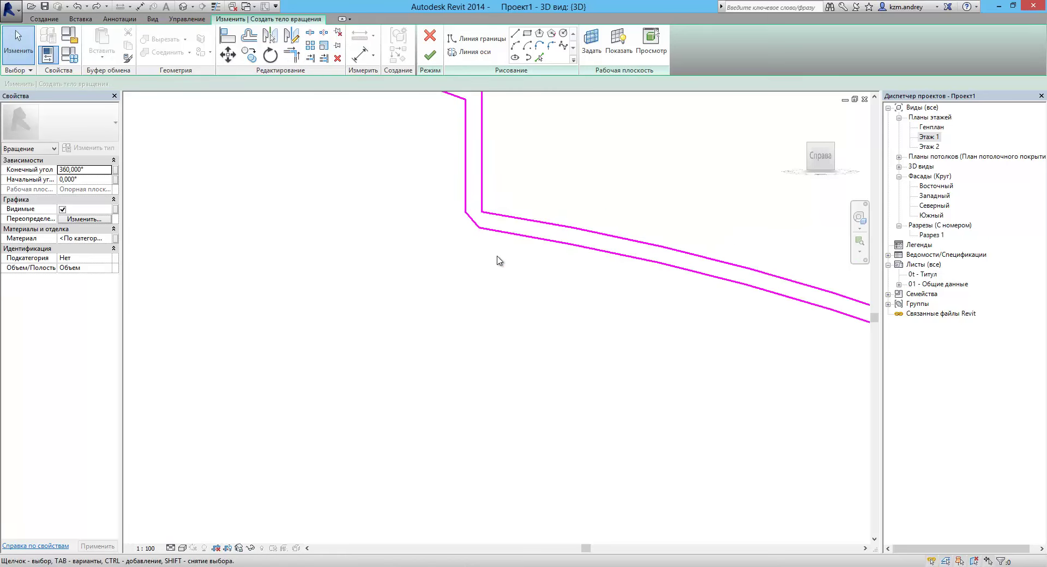
{"action": "scroll", "coordinate": [486, 245], "scroll_direction": "down", "scroll_amount": 5}
{"action": "scroll", "coordinate": [388, 168], "scroll_direction": "up", "scroll_amount": 2}
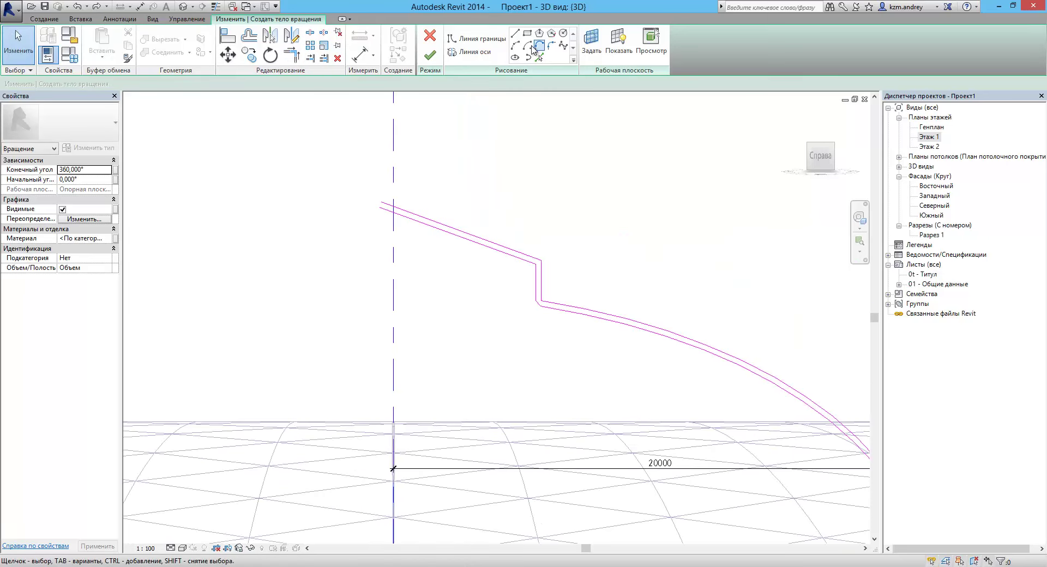
- Trim the profile lines near the lower end of the arc into a closed corner
{"action": "left_click", "coordinate": [512, 35]}
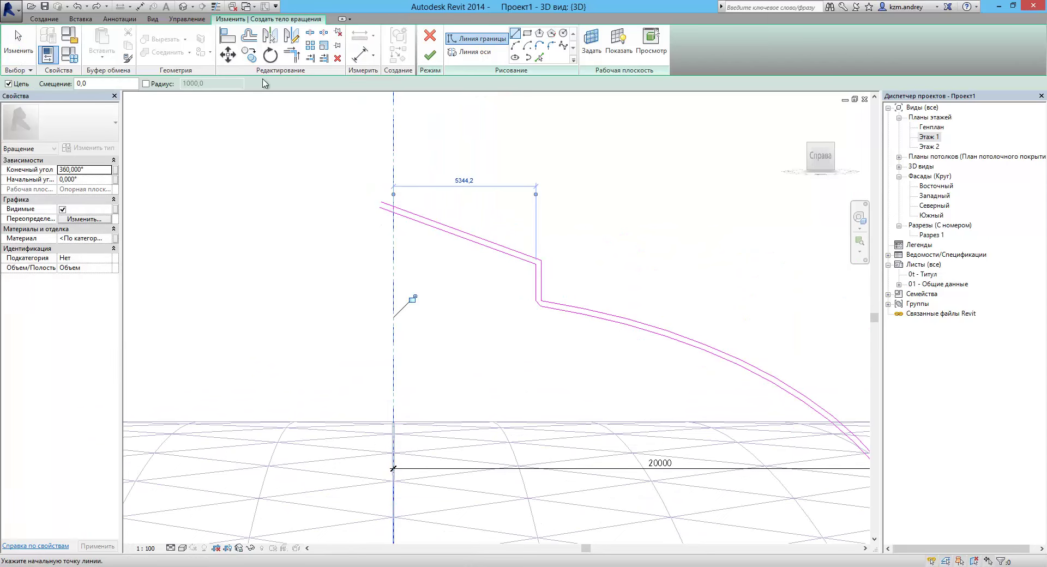
{"action": "scroll", "coordinate": [436, 169], "scroll_direction": "down", "scroll_amount": 5}
{"action": "scroll", "coordinate": [668, 333], "scroll_direction": "up", "scroll_amount": 3}
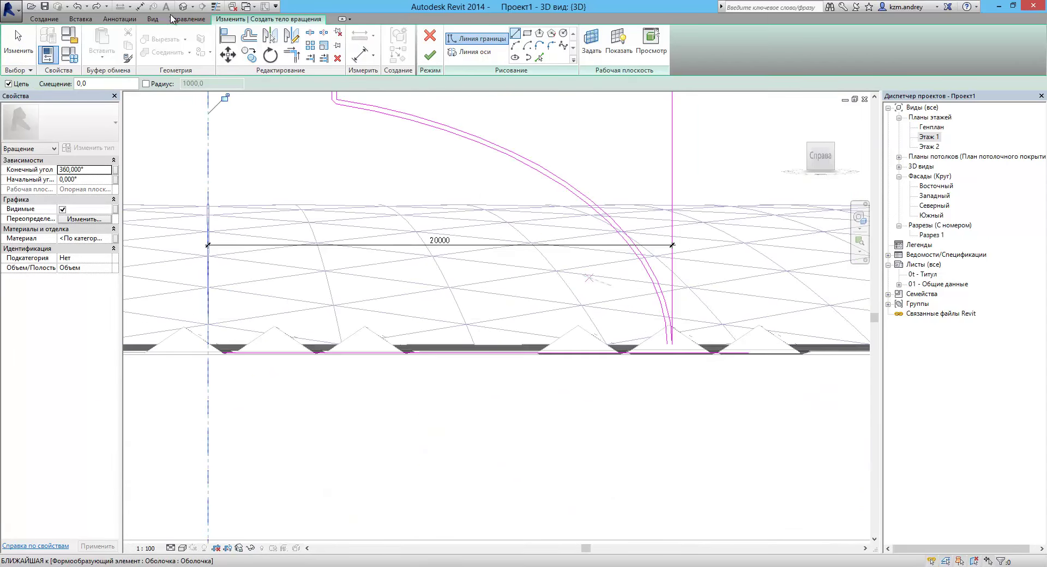
{"action": "left_click", "coordinate": [292, 55]}
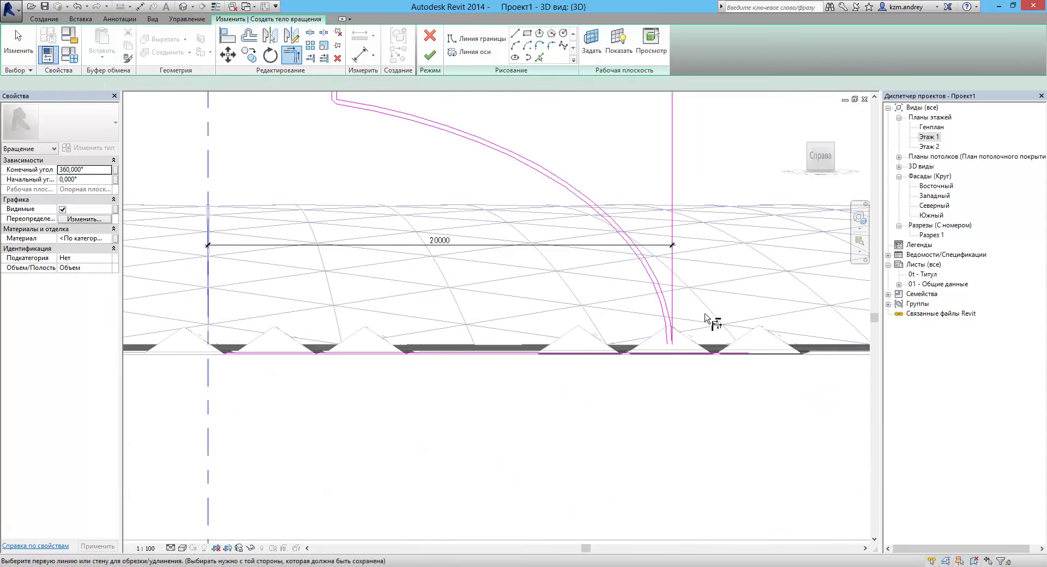
{"action": "scroll", "coordinate": [668, 345], "scroll_direction": "up", "scroll_amount": 3}
{"action": "left_click", "coordinate": [671, 359]}
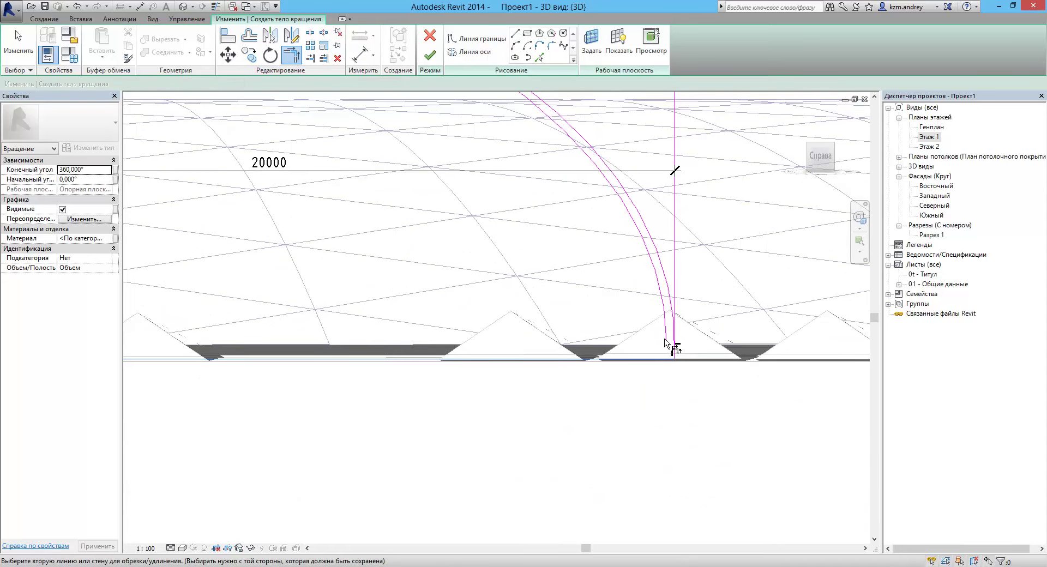
{"action": "left_click", "coordinate": [666, 342]}
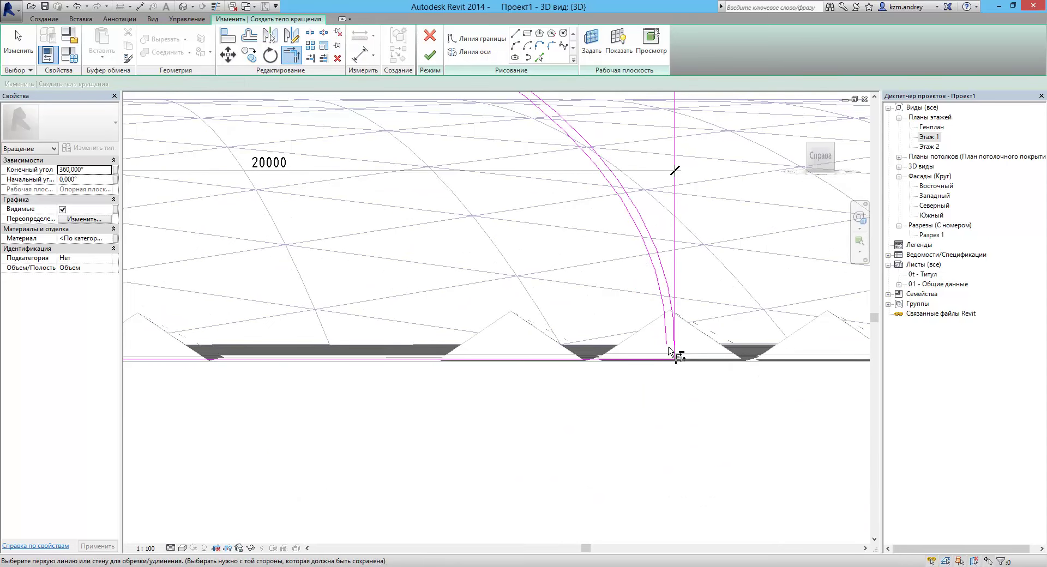
{"action": "scroll", "coordinate": [667, 349], "scroll_direction": "up", "scroll_amount": 2}
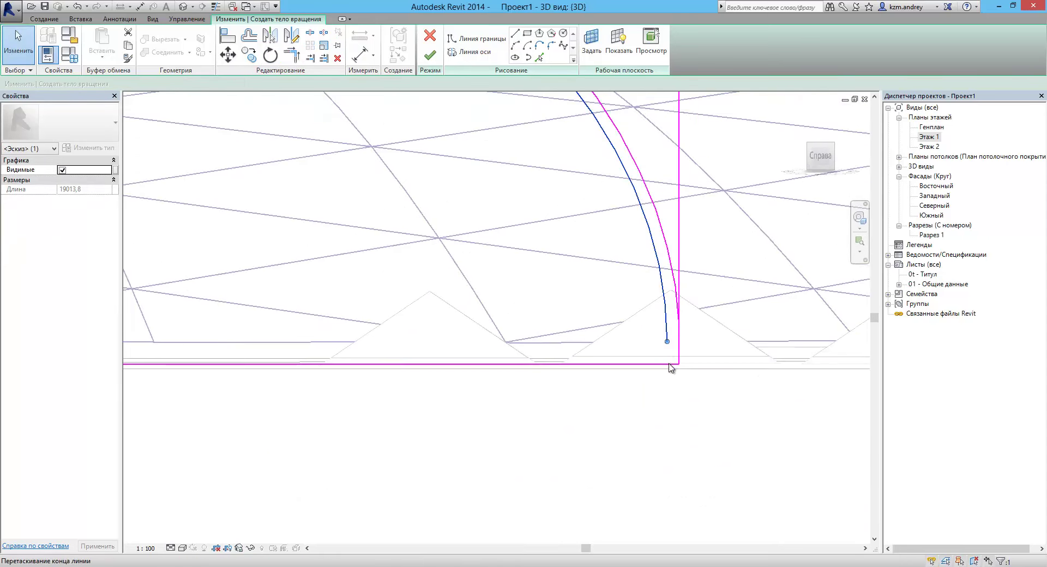
{"action": "left_click", "coordinate": [668, 360]}
{"action": "scroll", "coordinate": [669, 364], "scroll_direction": "down", "scroll_amount": 3}
{"action": "left_click", "coordinate": [668, 297]}
{"action": "key", "text": "Escape"}
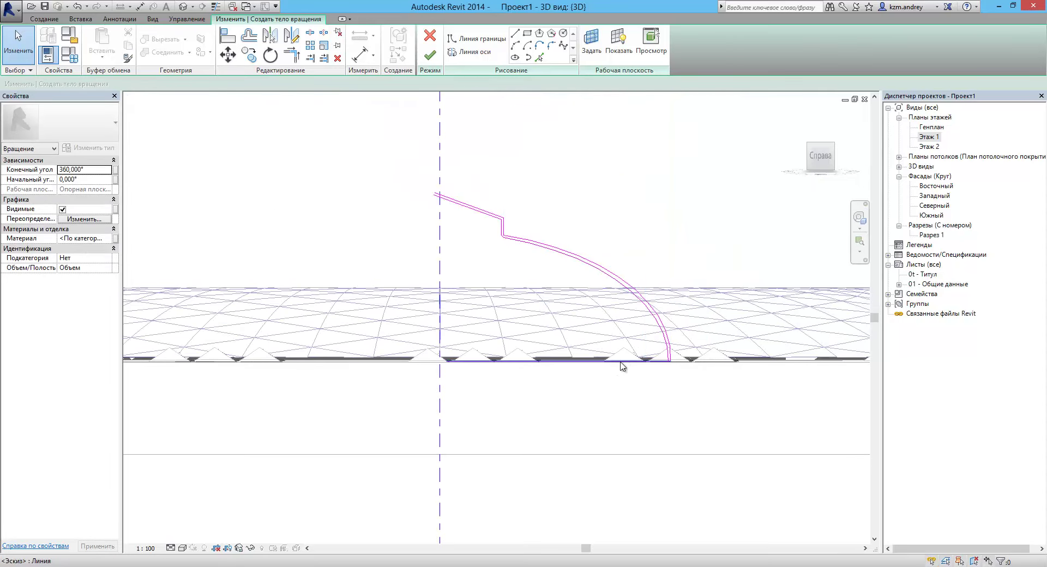
- Stretch the short line's end down and draw a new boundary line from it to the base
{"action": "scroll", "coordinate": [675, 365], "scroll_direction": "up", "scroll_amount": 3}
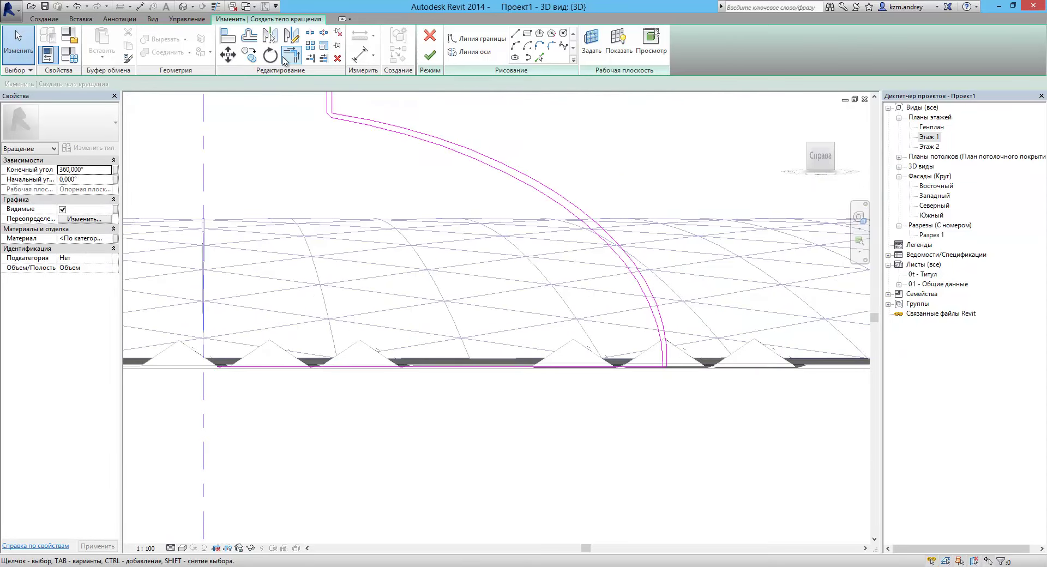
{"action": "scroll", "coordinate": [671, 371], "scroll_direction": "up", "scroll_amount": 2}
{"action": "scroll", "coordinate": [660, 369], "scroll_direction": "up", "scroll_amount": 2}
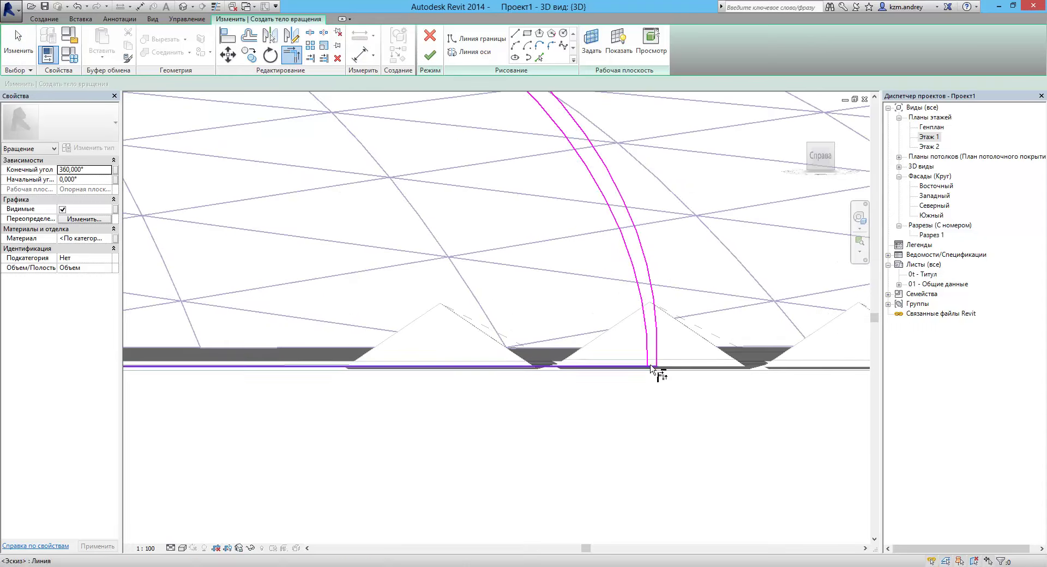
{"action": "scroll", "coordinate": [652, 367], "scroll_direction": "down", "scroll_amount": 4}
{"action": "key", "text": "Escape"}
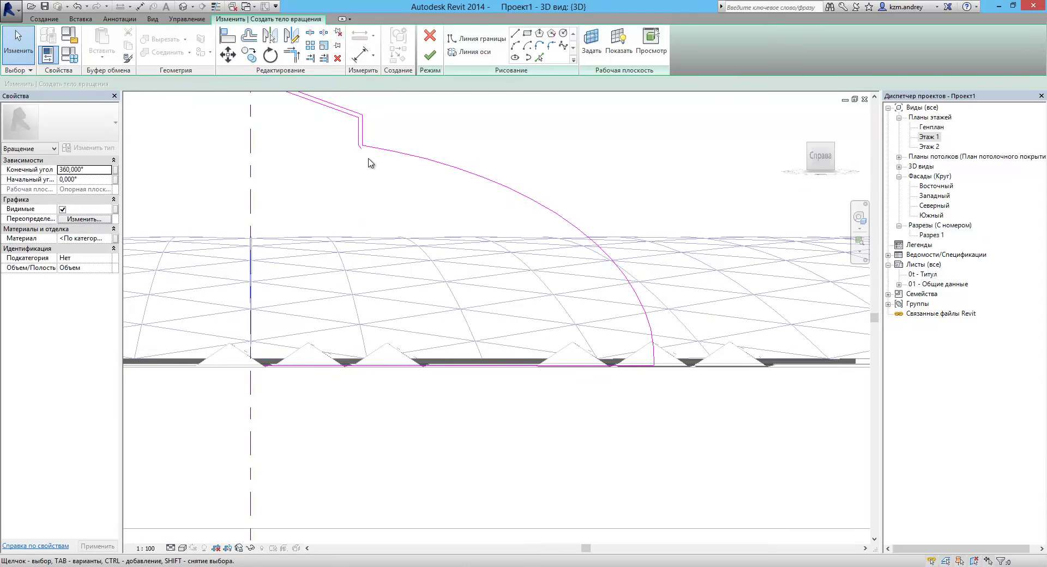
{"action": "scroll", "coordinate": [360, 152], "scroll_direction": "up", "scroll_amount": 2}
{"action": "left_click_drag", "start_coordinate": [364, 155], "coordinate": [365, 150]}
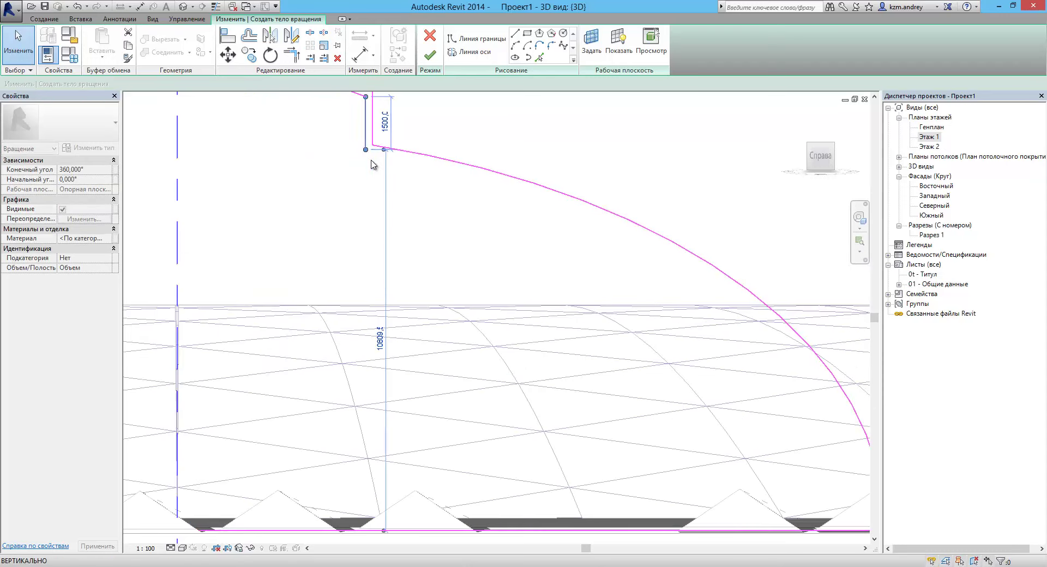
{"action": "left_click", "coordinate": [516, 35]}
{"action": "left_click", "coordinate": [365, 149]}
{"action": "middle_click_drag", "start_coordinate": [355, 164], "coordinate": [515, 278]}
{"action": "scroll", "coordinate": [516, 278], "scroll_direction": "down", "scroll_amount": 2}
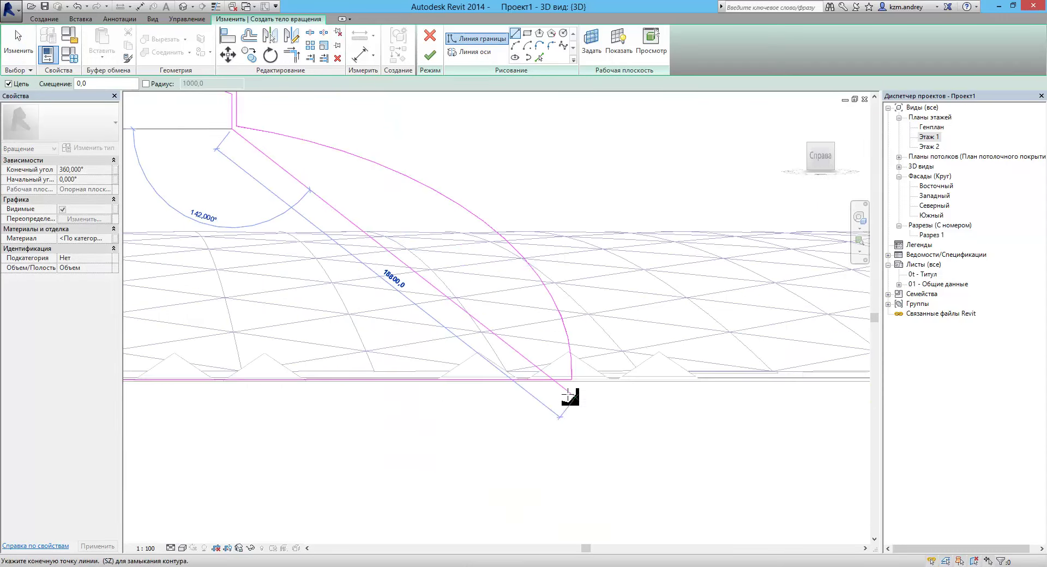
{"action": "left_click", "coordinate": [520, 378]}
- Trim the upper and lower profile lines at the rotation axis to close the profile
{"action": "key", "text": "t"}
{"action": "key", "text": "r"}
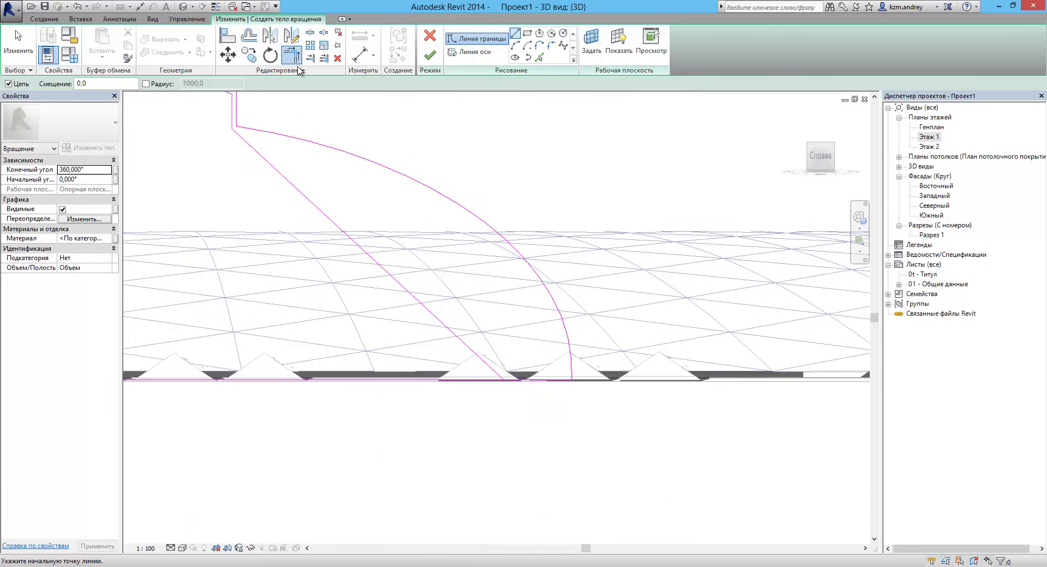
{"action": "scroll", "coordinate": [510, 385], "scroll_direction": "down", "scroll_amount": 3}
{"action": "scroll", "coordinate": [446, 278], "scroll_direction": "up", "scroll_amount": 2}
{"action": "scroll", "coordinate": [446, 275], "scroll_direction": "up", "scroll_amount": 2}
{"action": "key", "text": "l"}
{"action": "key", "text": "i"}
{"action": "scroll", "coordinate": [465, 280], "scroll_direction": "up", "scroll_amount": 2}
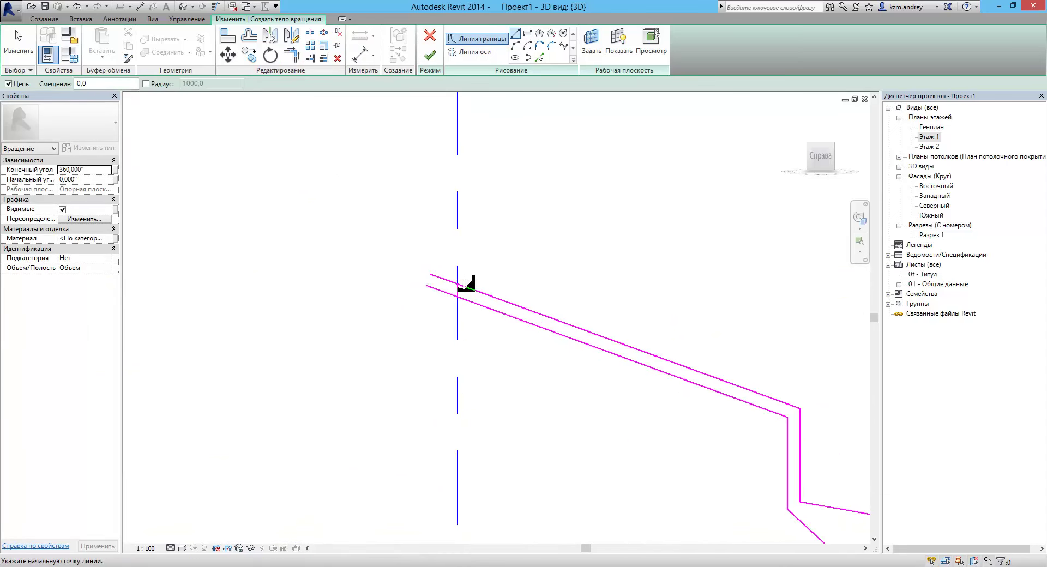
{"action": "left_click", "coordinate": [293, 54]}
{"action": "scroll", "coordinate": [469, 292], "scroll_direction": "up", "scroll_amount": 2}
{"action": "left_click", "coordinate": [475, 284]}
{"action": "left_click", "coordinate": [461, 327]}
{"action": "left_click", "coordinate": [474, 311]}
{"action": "left_click", "coordinate": [473, 309]}
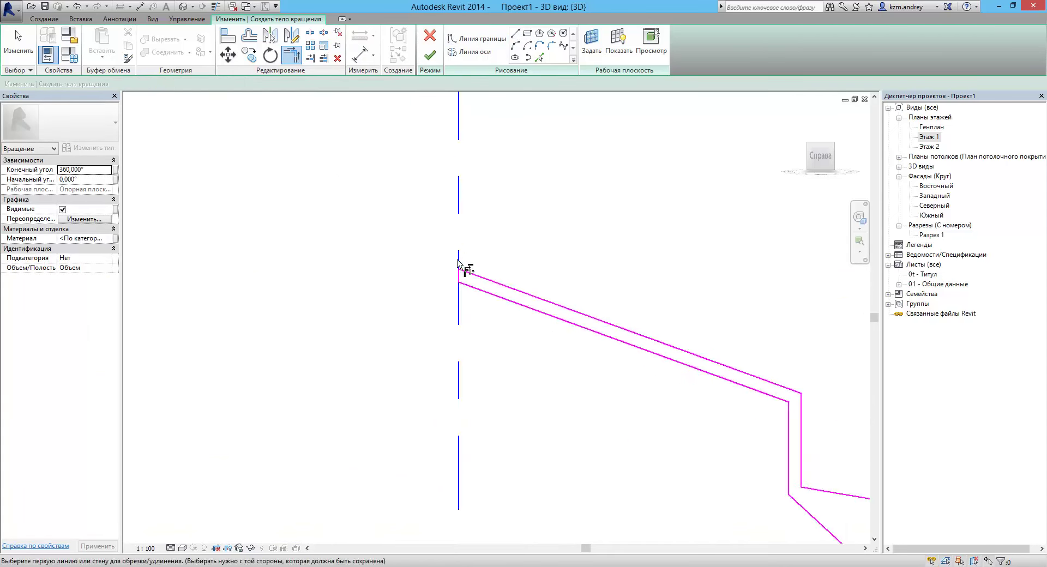
{"action": "scroll", "coordinate": [464, 262], "scroll_direction": "down", "scroll_amount": 5}
- Finish the sketch into a revolved dome, orbit it in 3D, and open the Этаж 1 floor plan
{"action": "left_click", "coordinate": [429, 54]}
{"action": "scroll", "coordinate": [544, 289], "scroll_direction": "down", "scroll_amount": 5}
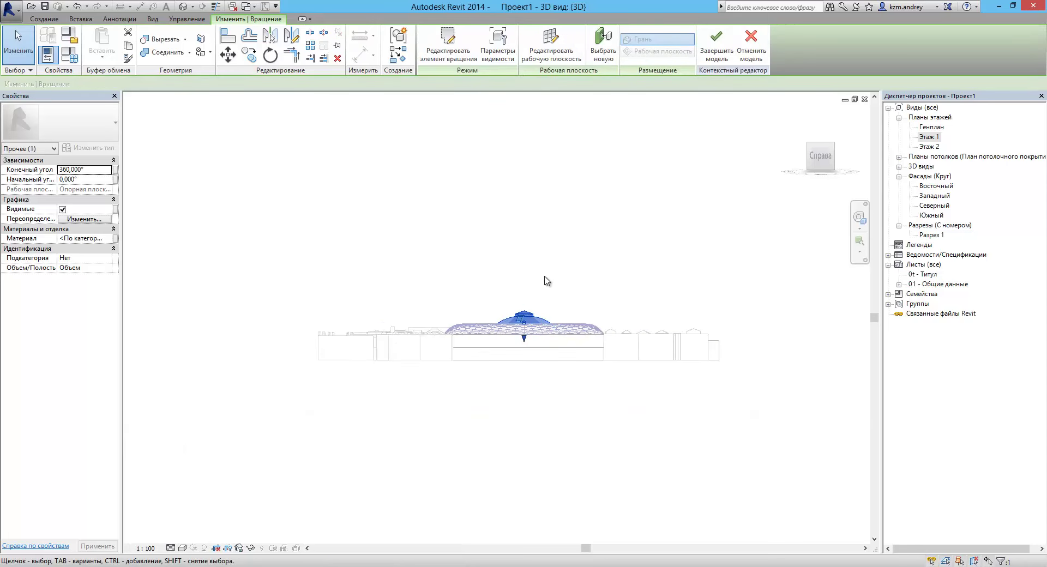
{"action": "left_click", "coordinate": [183, 8]}
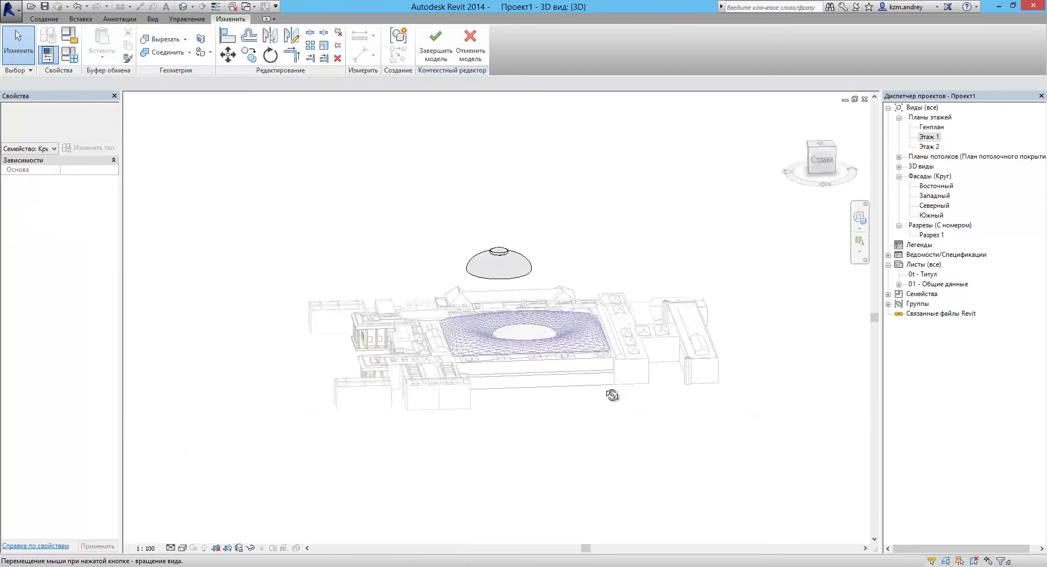
{"action": "left_click", "coordinate": [404, 274]}
{"action": "scroll", "coordinate": [406, 267], "scroll_direction": "down", "scroll_amount": 3}
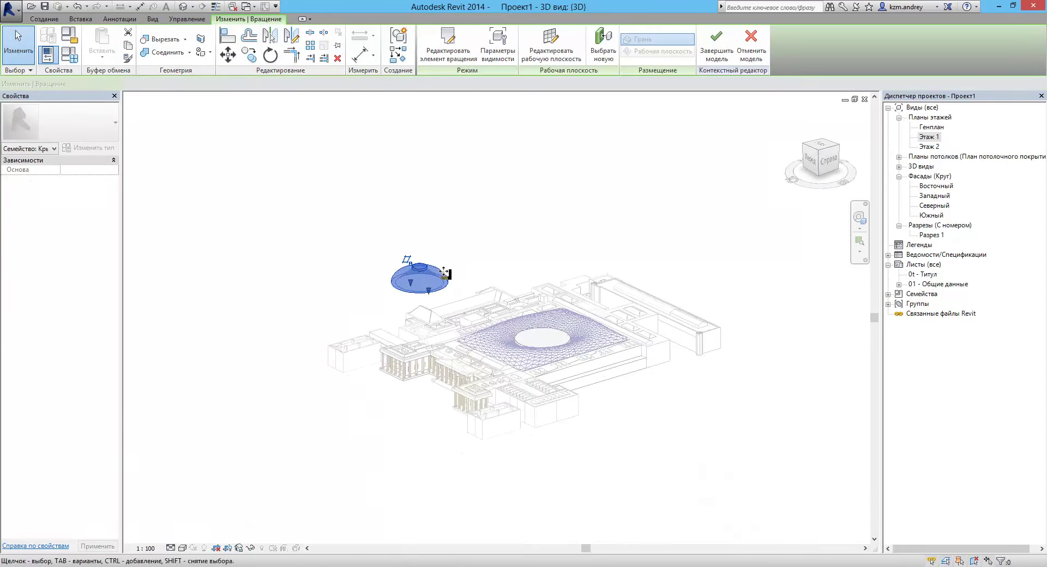
{"action": "middle_click_drag", "start_coordinate": [409, 262], "coordinate": [545, 327], "text": "shift"}
{"action": "double_click", "coordinate": [922, 129]}
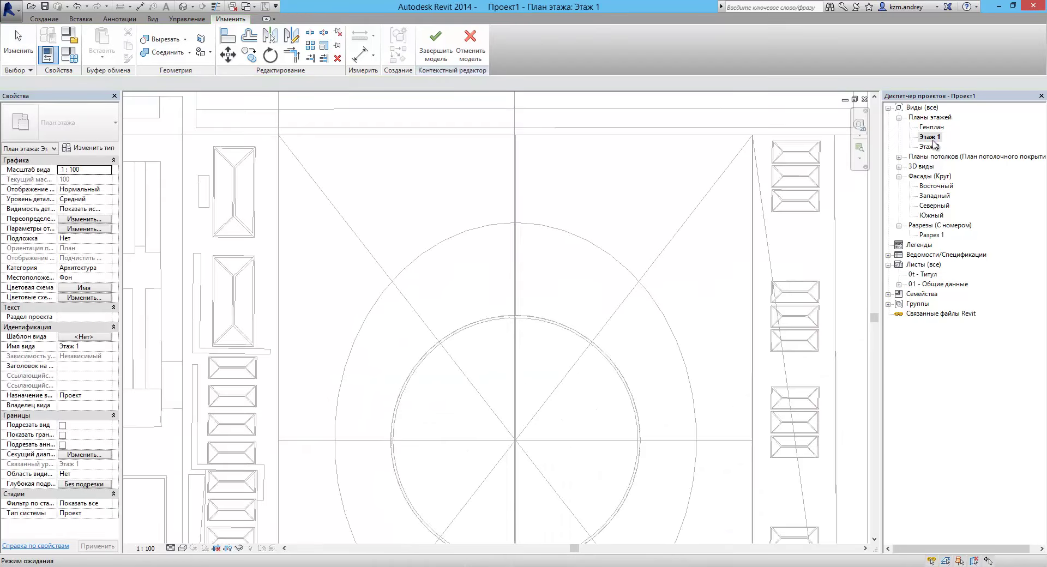
- Move the dome's circle in plan, using its centre as the base point
{"action": "scroll", "coordinate": [630, 276], "scroll_direction": "down", "scroll_amount": 5}
{"action": "scroll", "coordinate": [445, 328], "scroll_direction": "up", "scroll_amount": 2}
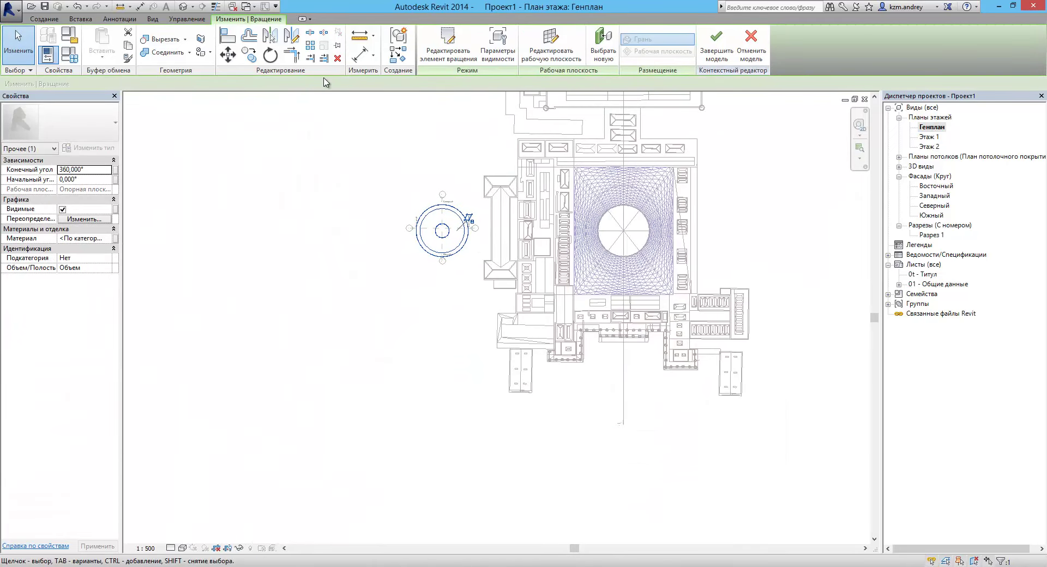
{"action": "left_click", "coordinate": [229, 54]}
{"action": "scroll", "coordinate": [454, 223], "scroll_direction": "up", "scroll_amount": 2}
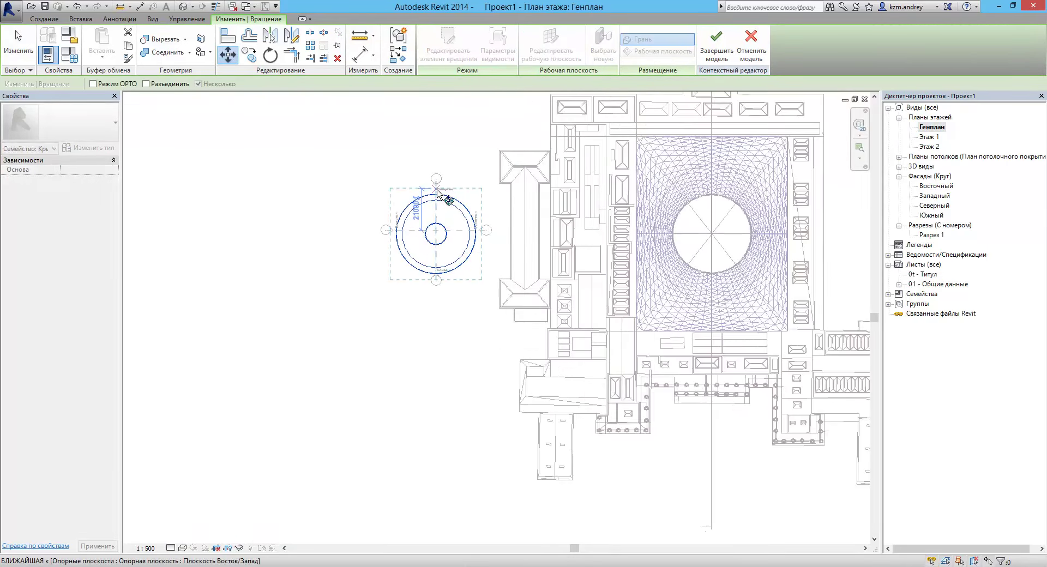
{"action": "left_click", "coordinate": [436, 193]}
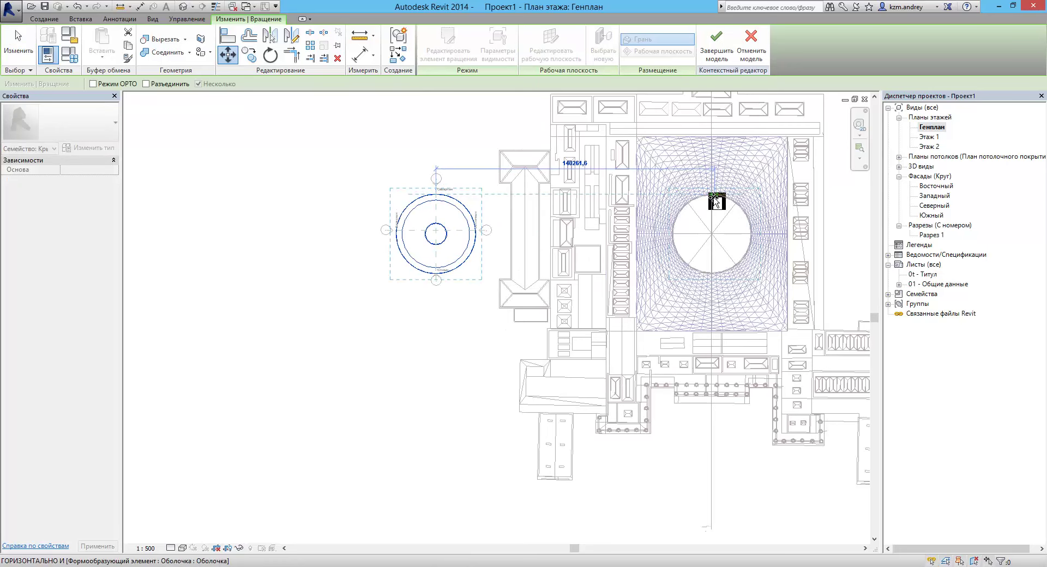
{"action": "scroll", "coordinate": [716, 200], "scroll_direction": "up", "scroll_amount": 4}
{"action": "scroll", "coordinate": [717, 198], "scroll_direction": "up", "scroll_amount": 2}
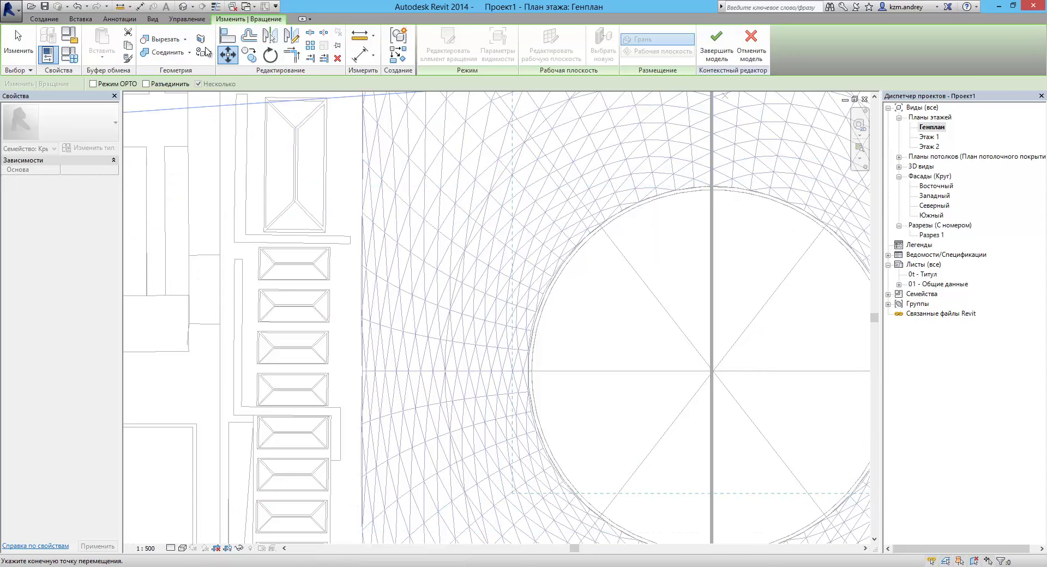
{"action": "left_click", "coordinate": [444, 103]}
{"action": "scroll", "coordinate": [758, 221], "scroll_direction": "down", "scroll_amount": 5}
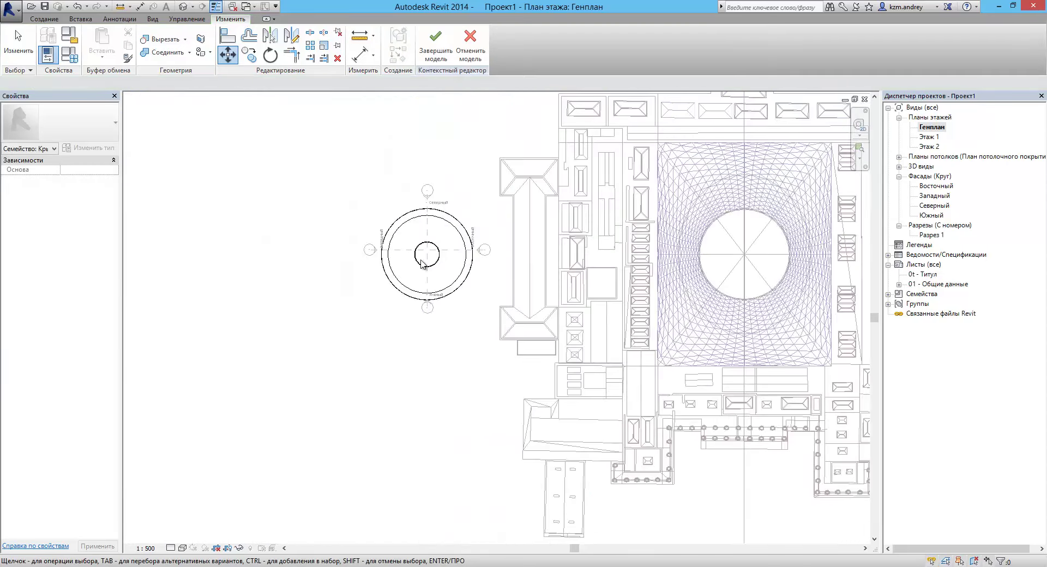
{"action": "left_click", "coordinate": [229, 55]}
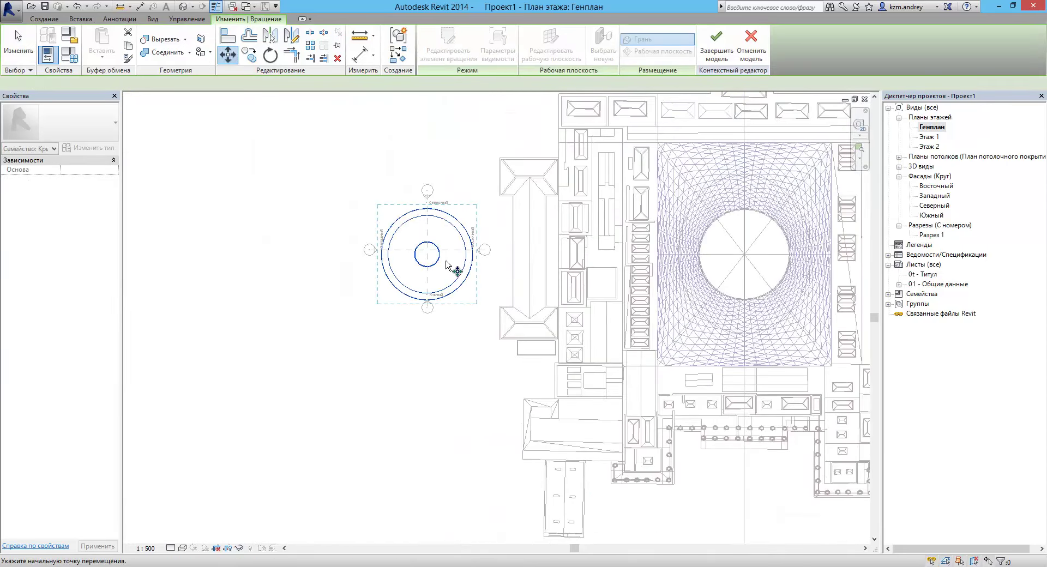
{"action": "left_click", "coordinate": [427, 251]}
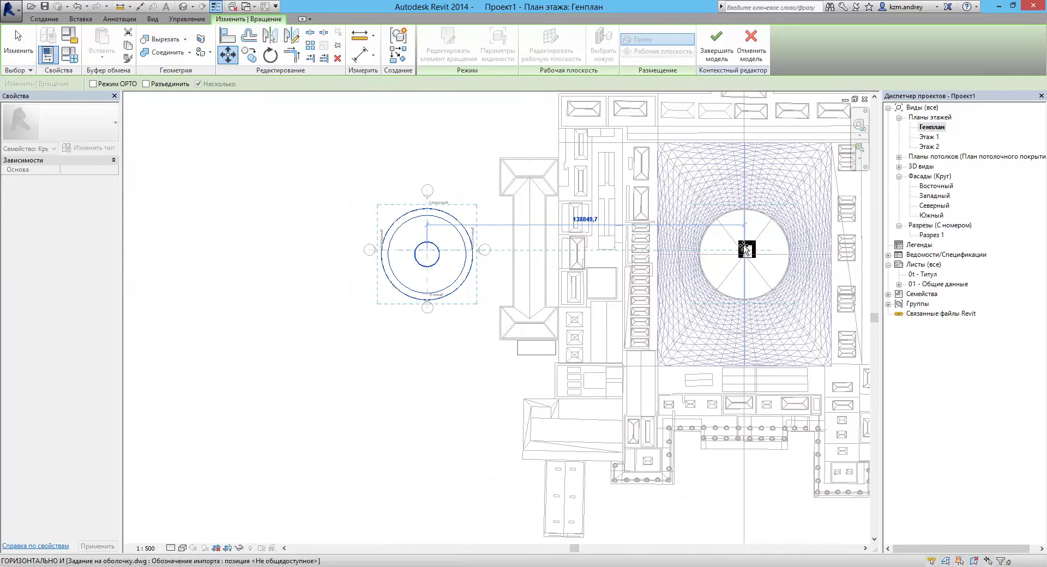
{"action": "left_click", "coordinate": [745, 248]}
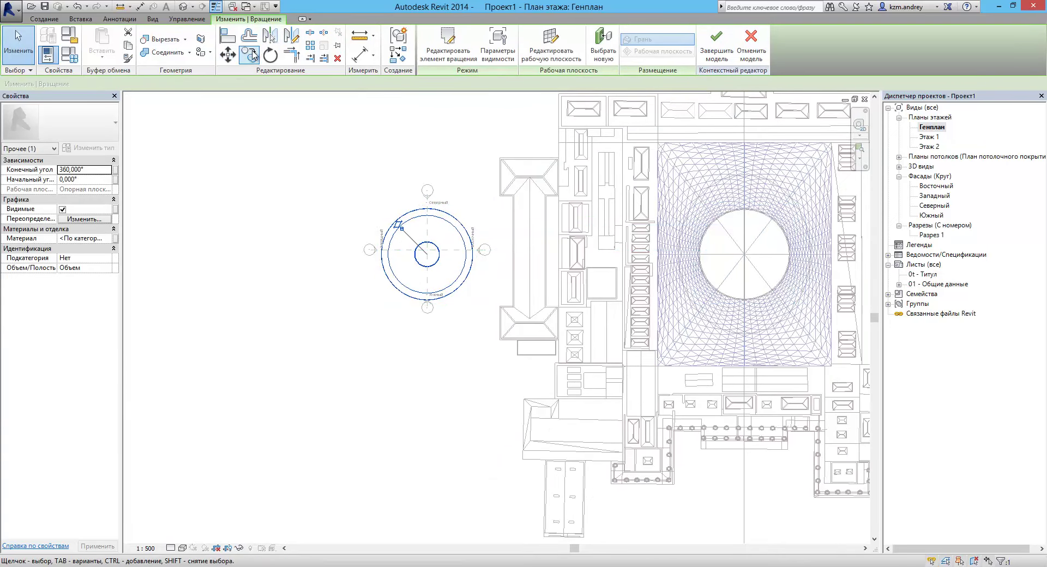
- Copy the dome circle onto the courtyard circle's centre and delete the original on the left
{"action": "left_click", "coordinate": [249, 54]}
{"action": "left_click", "coordinate": [427, 250]}
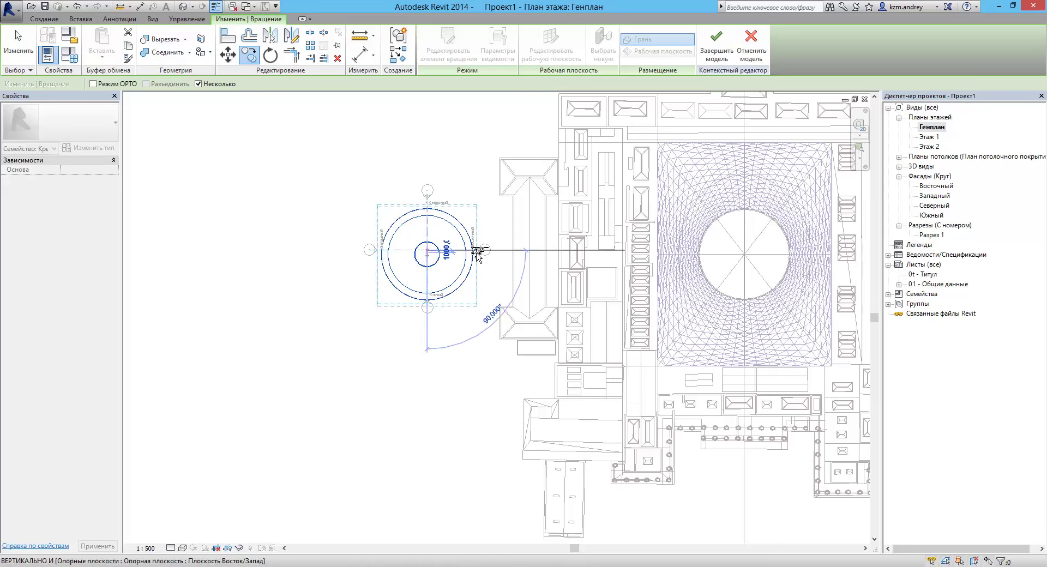
{"action": "left_click", "coordinate": [745, 253]}
{"action": "key", "text": "Escape"}
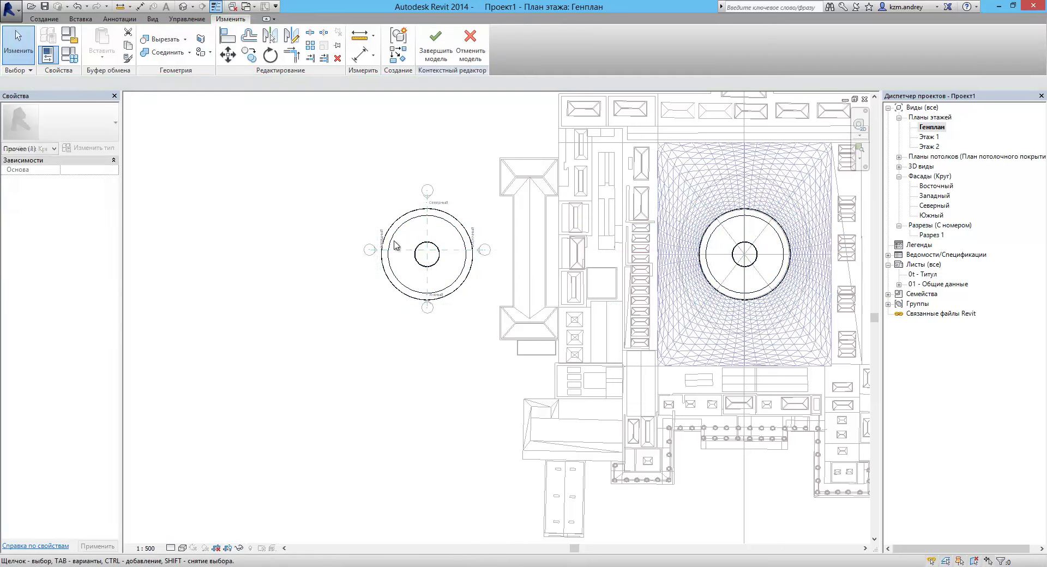
{"action": "left_click", "coordinate": [404, 218]}
{"action": "key", "text": "Delete"}
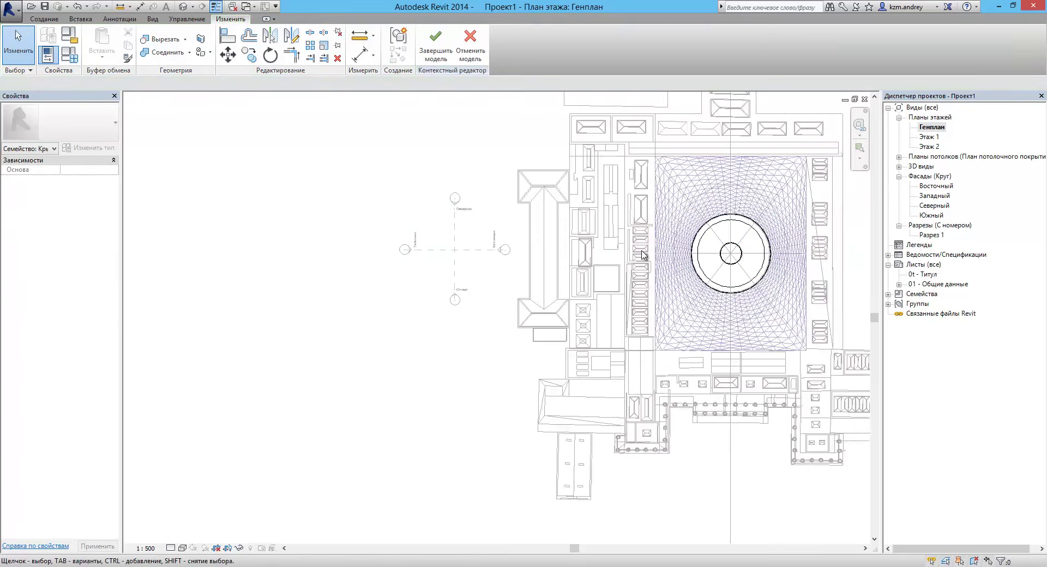
{"action": "scroll", "coordinate": [569, 308], "scroll_direction": "down", "scroll_amount": 3}
{"action": "middle_click_drag", "start_coordinate": [495, 199], "coordinate": [432, 185]}
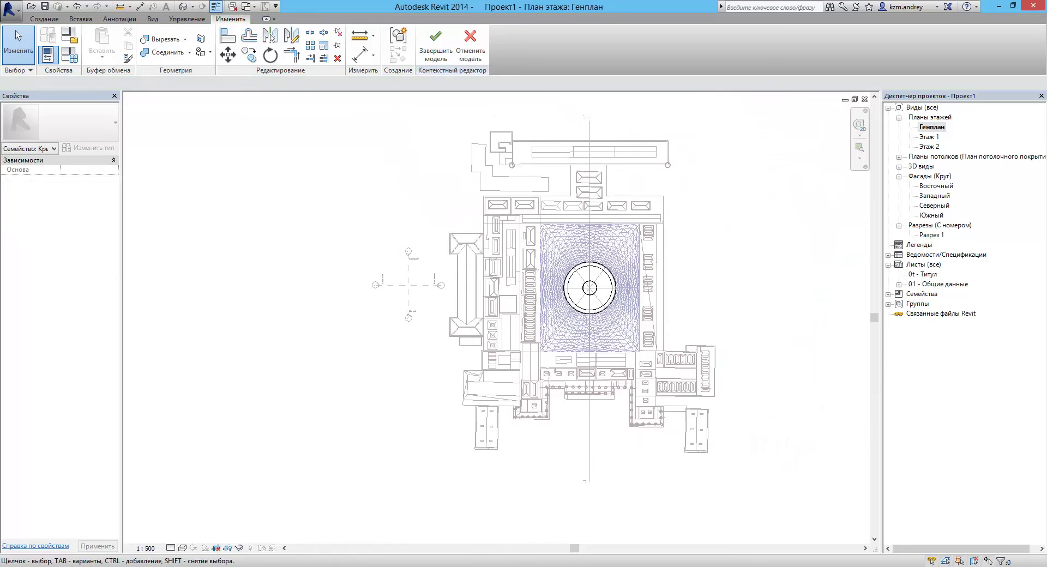
{"action": "left_click", "coordinate": [182, 6]}
- Finish the in-place dome model and orbit to see it rising from the courtyard's lattice roof
{"action": "middle_click_drag", "start_coordinate": [445, 244], "coordinate": [534, 327], "text": "shift"}
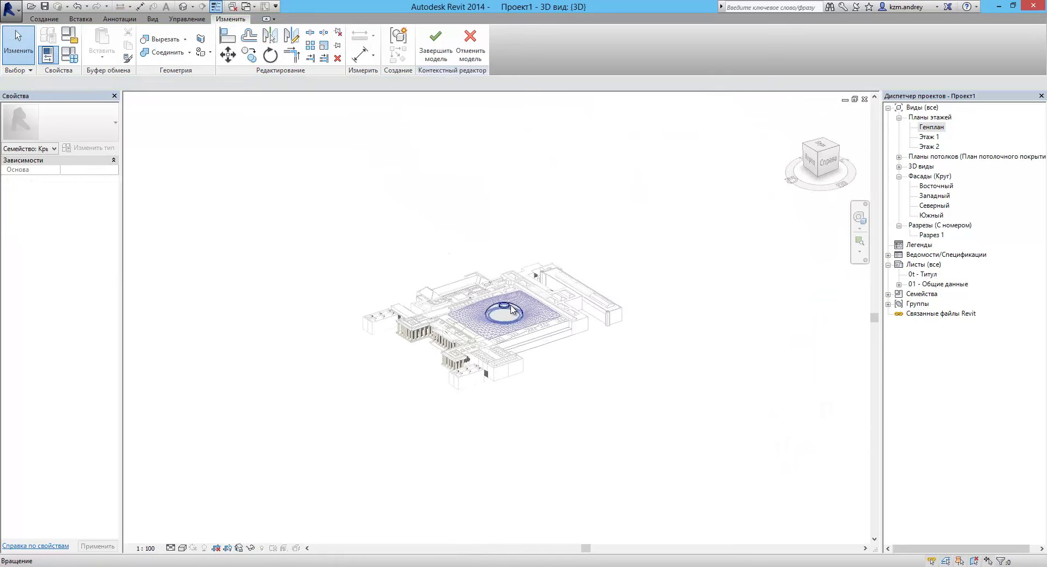
{"action": "scroll", "coordinate": [583, 359], "scroll_direction": "up", "scroll_amount": 3}
{"action": "middle_click_drag", "start_coordinate": [582, 359], "coordinate": [682, 444], "text": "shift"}
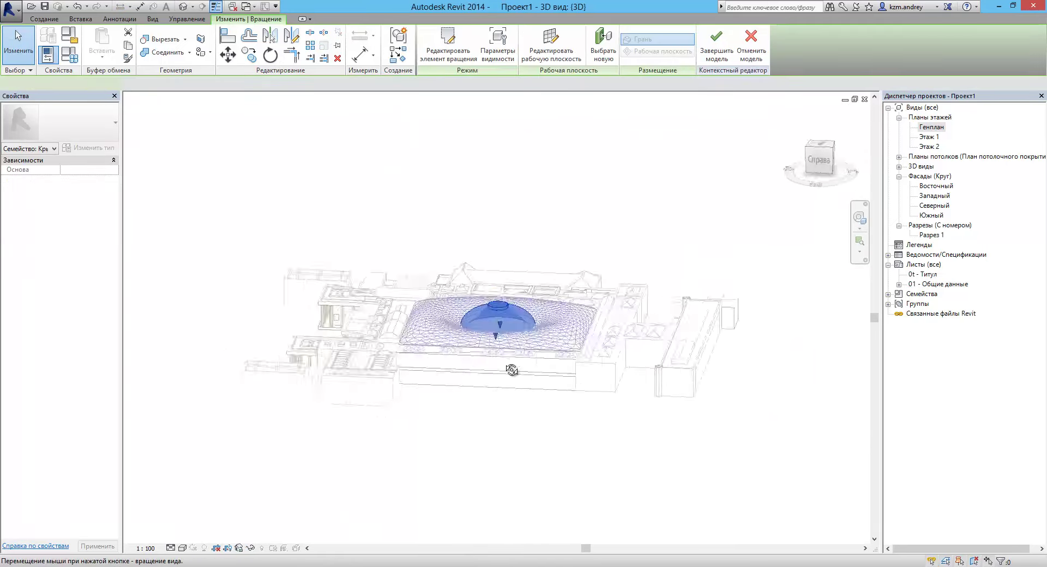
{"action": "left_click", "coordinate": [682, 444]}
{"action": "middle_click_drag", "start_coordinate": [512, 415], "coordinate": [507, 385], "text": "shift"}
{"action": "left_click", "coordinate": [436, 63]}
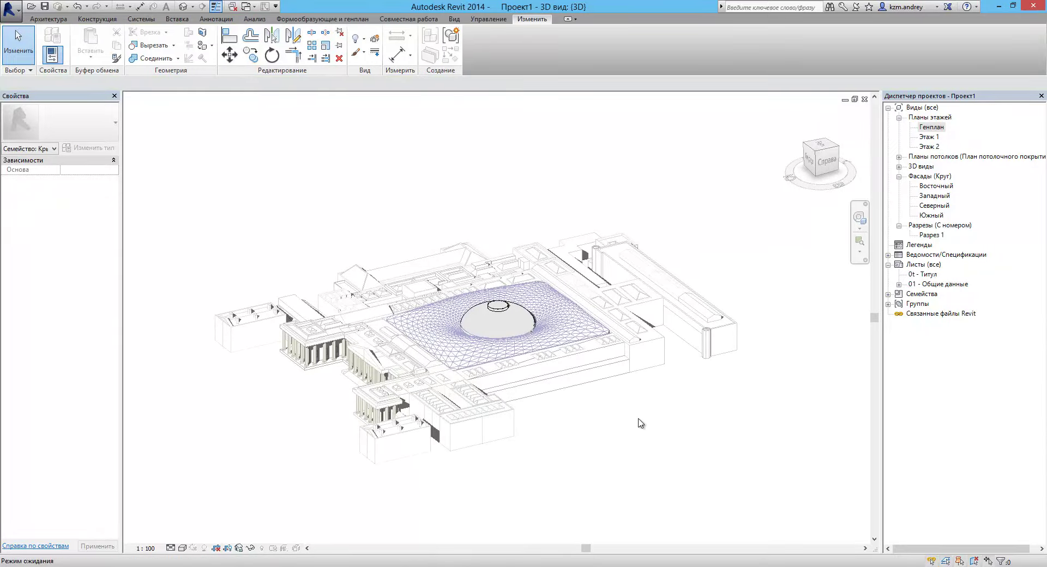
{"action": "mouse_move", "coordinate": [638, 423]}
{"action": "middle_mouse_down", "text": "shift"}
{"action": "mouse_move", "coordinate": [402, 407]}
{"action": "mouse_move", "coordinate": [631, 415]}
{"action": "mouse_move", "coordinate": [545, 441]}
{"action": "middle_mouse_up", "text": "shift"}
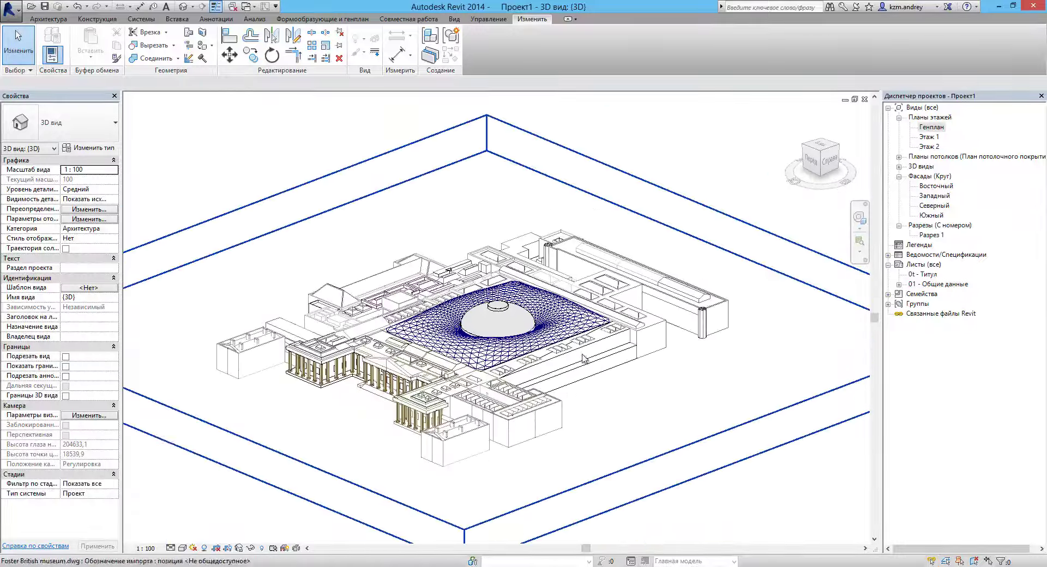
{"action": "scroll", "coordinate": [604, 404], "scroll_direction": "up", "scroll_amount": 3}
{"action": "mouse_move", "coordinate": [603, 404]}
{"action": "middle_mouse_down", "text": "shift"}
{"action": "mouse_move", "coordinate": [596, 339]}
{"action": "mouse_move", "coordinate": [567, 328]}
{"action": "middle_mouse_up", "text": "shift"}
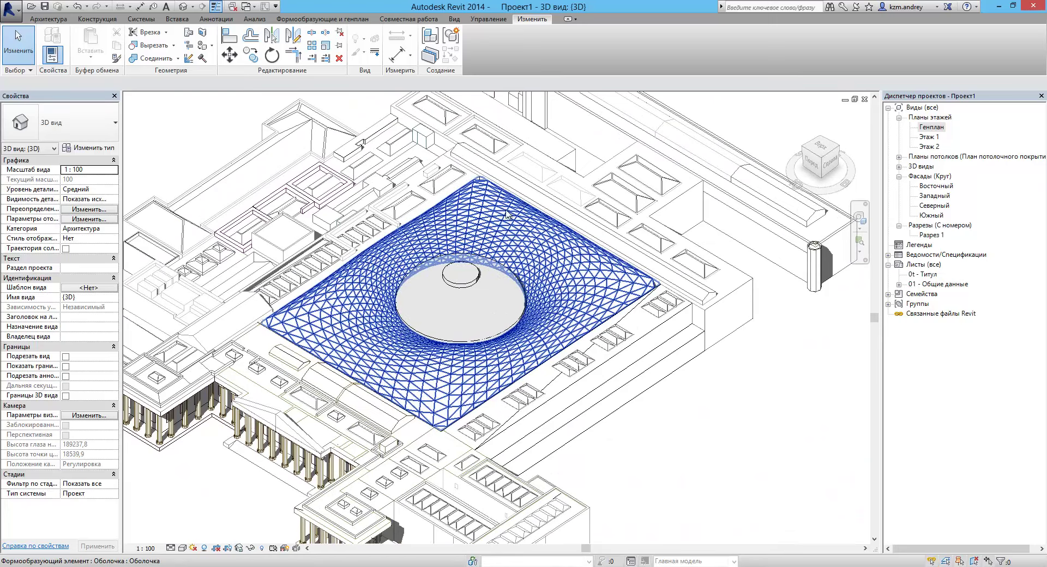
{"action": "scroll", "coordinate": [608, 308], "scroll_direction": "down", "scroll_amount": 3}
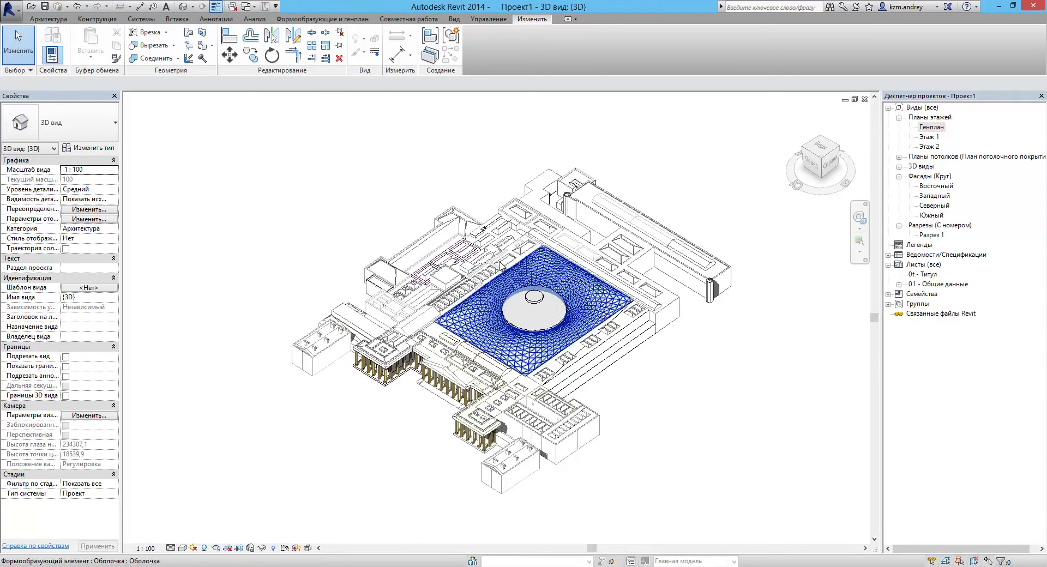
- Create new family Семейство1 from the 'Метрическая система, панель витража на основе образца' template
{"action": "left_click", "coordinate": [3, 12]}
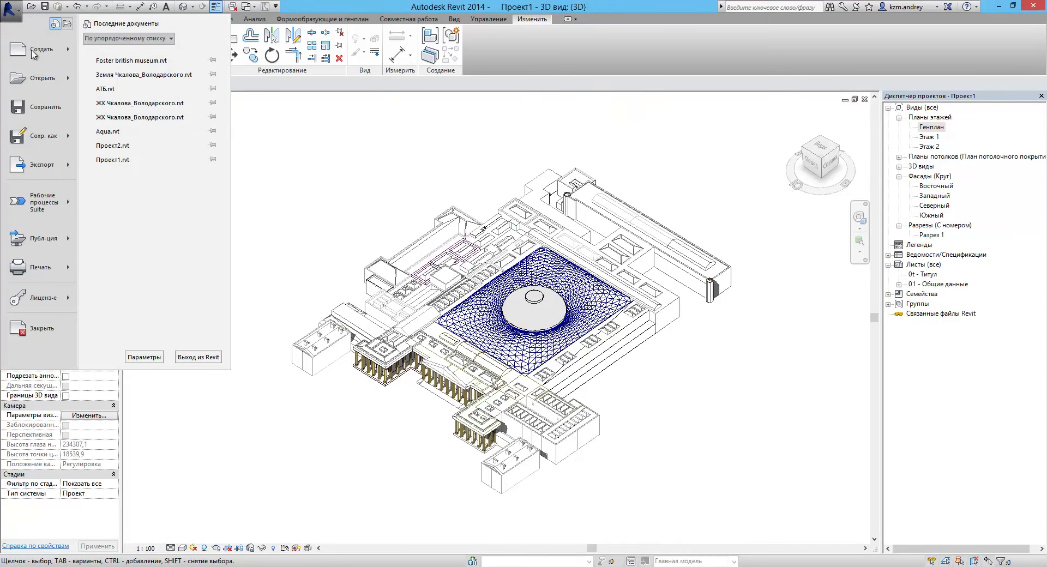
{"action": "left_click", "coordinate": [148, 109]}
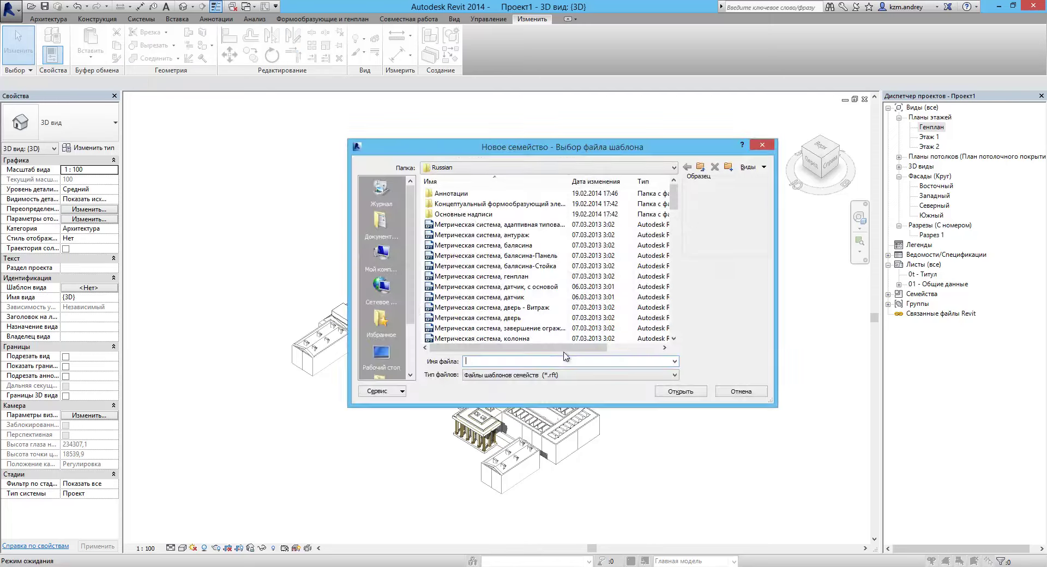
{"action": "left_click_drag", "start_coordinate": [582, 146], "coordinate": [495, 97]}
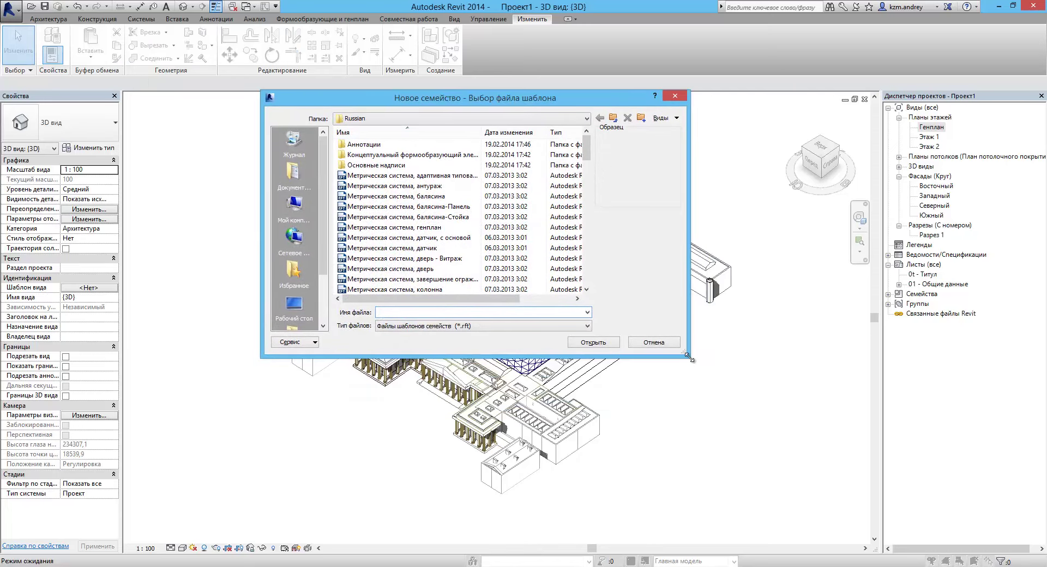
{"action": "left_click_drag", "start_coordinate": [690, 359], "coordinate": [854, 487]}
{"action": "left_click_drag", "start_coordinate": [483, 133], "coordinate": [565, 135]}
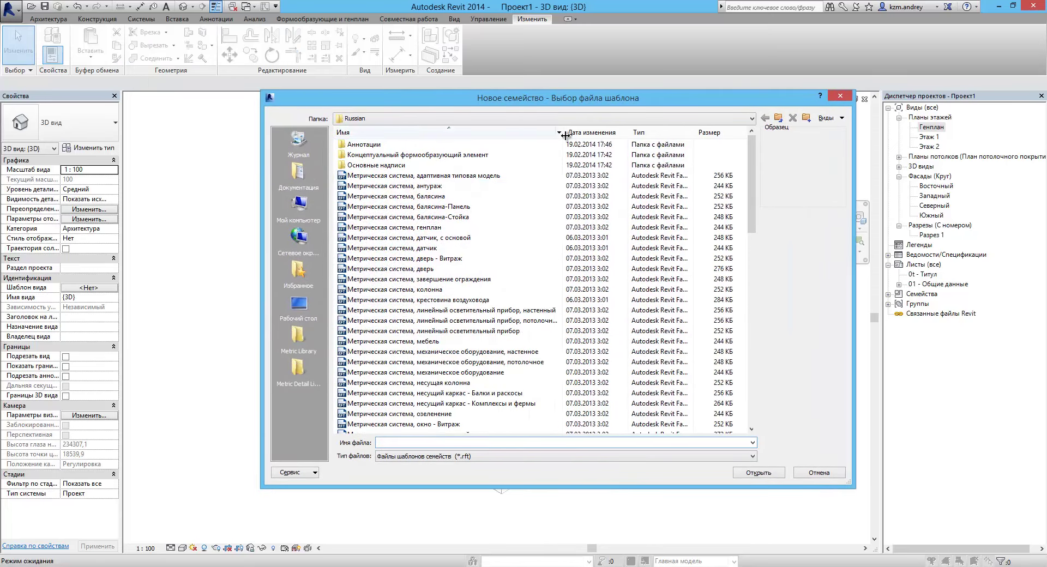
{"action": "left_click", "coordinate": [446, 178]}
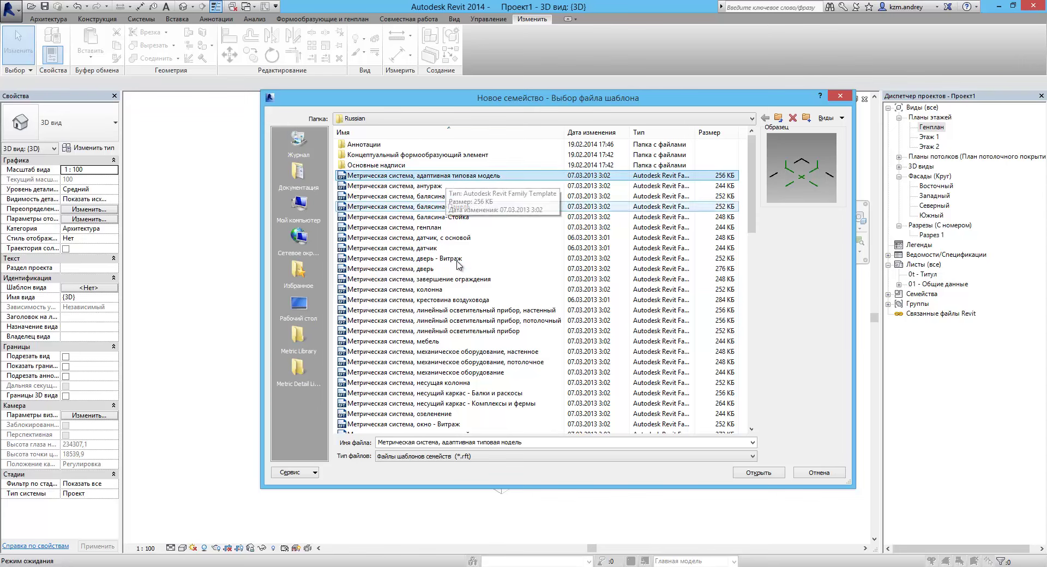
{"action": "key", "text": "Down"}
{"action": "key", "text": "Down"}
{"action": "key", "text": "Down"}
{"action": "key", "text": "Down"}
{"action": "key", "text": "Down"}
{"action": "key", "text": "Down"}
{"action": "key", "text": "Down"}
{"action": "key", "text": "Down"}
{"action": "key", "text": "Down"}
{"action": "key", "text": "Down"}
{"action": "key", "text": "Down"}
{"action": "key", "text": "Down"}
{"action": "key", "text": "Down"}
{"action": "key", "text": "Down"}
{"action": "key", "text": "Down"}
{"action": "key", "text": "Down"}
{"action": "key", "text": "Down"}
{"action": "key", "text": "Down"}
{"action": "key", "text": "Down"}
{"action": "key", "text": "Down"}
{"action": "key", "text": "Down"}
{"action": "key", "text": "Down"}
{"action": "key", "text": "Up"}
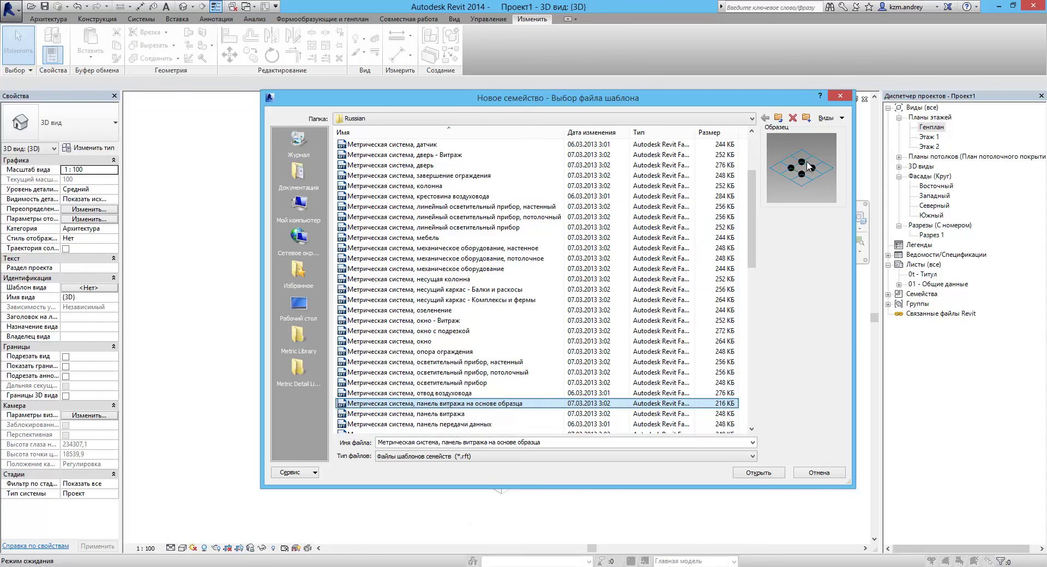
{"action": "left_click", "coordinate": [781, 475]}
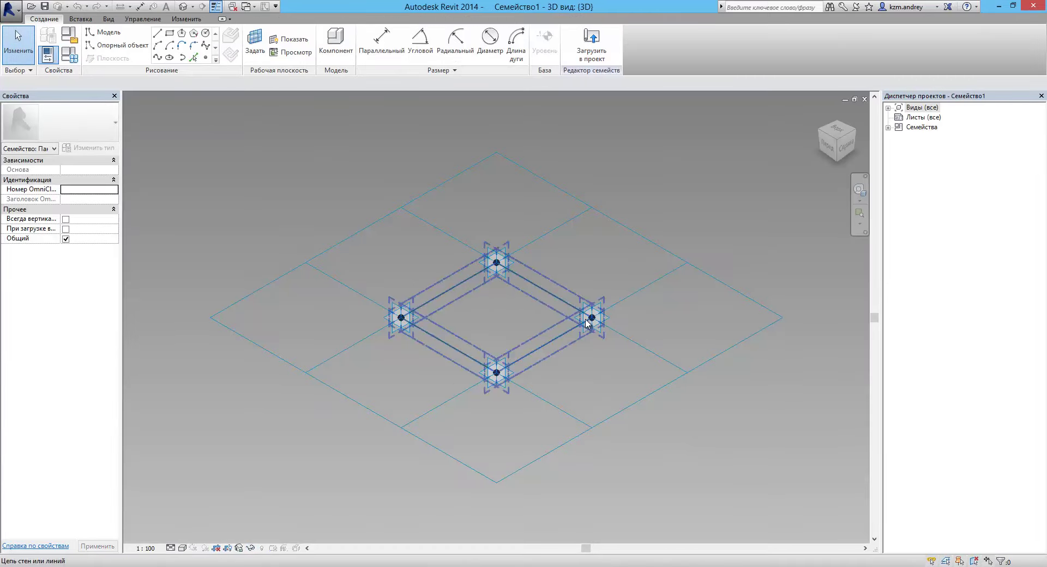
{"action": "mouse_move", "coordinate": [610, 360]}
{"action": "middle_mouse_down"}
{"action": "mouse_move", "coordinate": [627, 378]}
{"action": "mouse_move", "coordinate": [632, 336]}
{"action": "middle_mouse_up"}
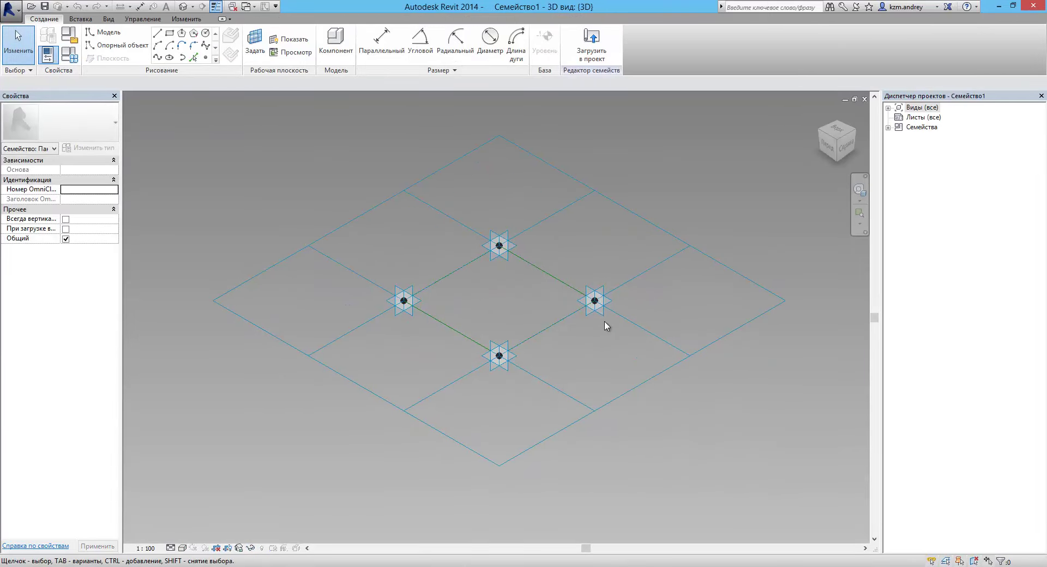
- Set the tile pattern grid to Треугольники (изогнутые) and check the reference photos in the browser
{"action": "left_click", "coordinate": [582, 424]}
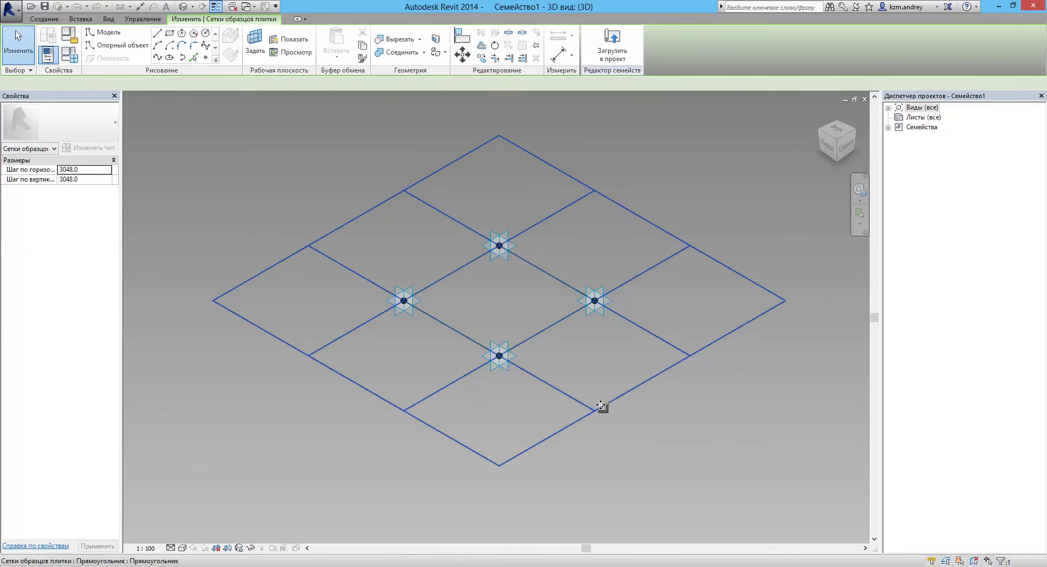
{"action": "left_click", "coordinate": [85, 129]}
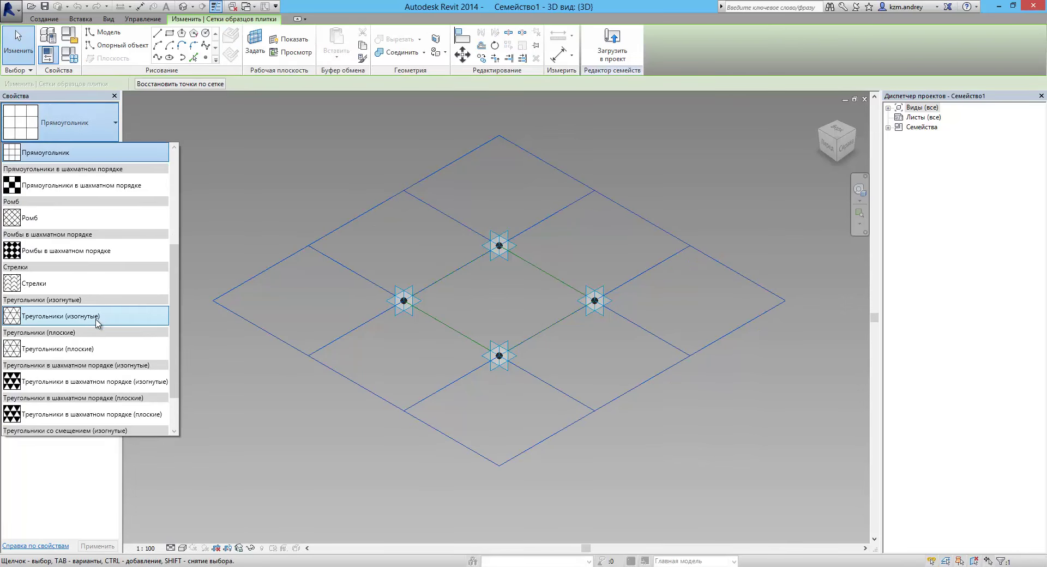
{"action": "mouse_move", "coordinate": [62, 315]}
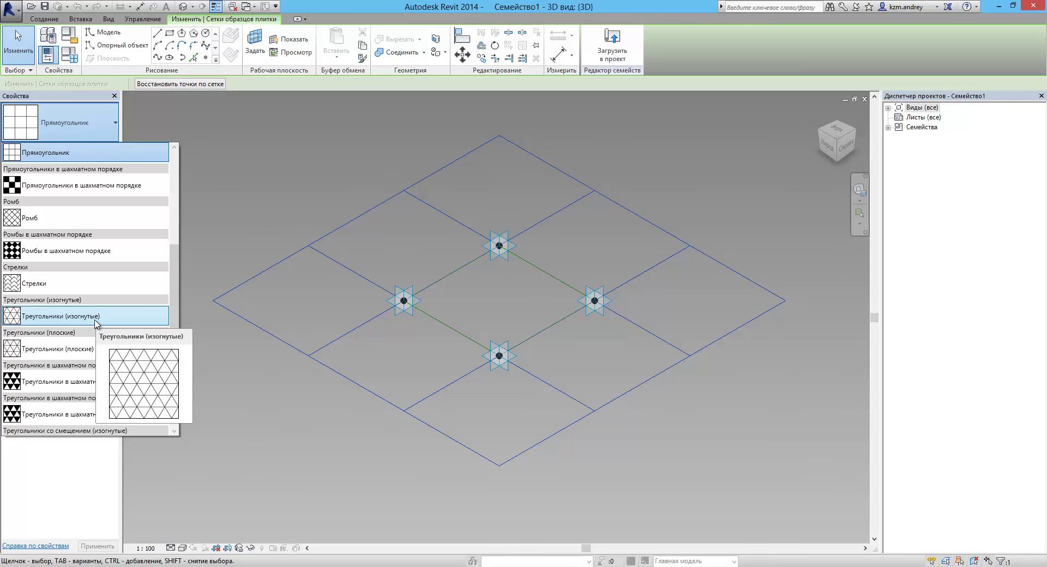
{"action": "left_click", "coordinate": [97, 321]}
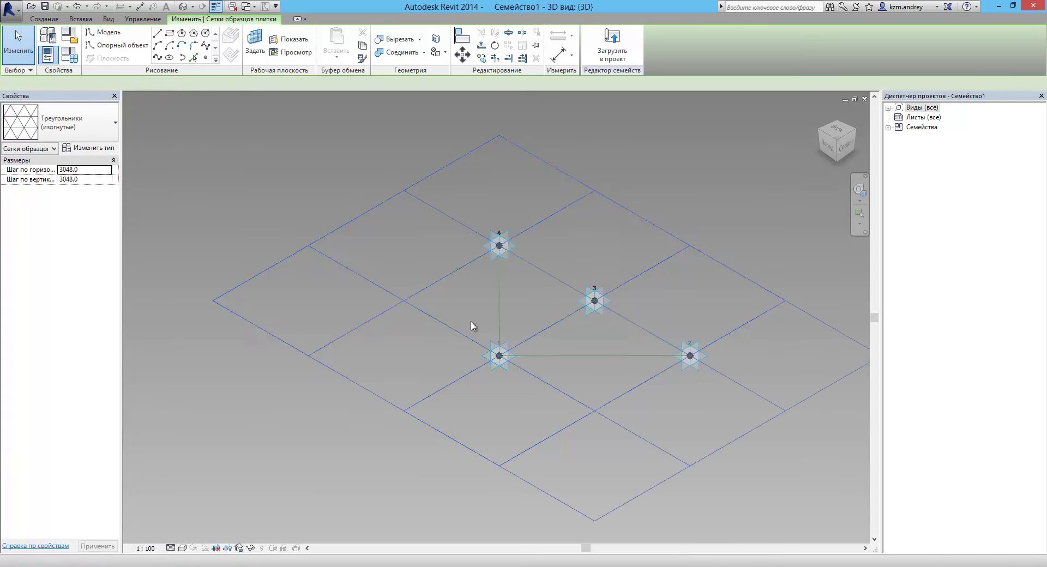
{"action": "middle_click_drag", "start_coordinate": [690, 358], "coordinate": [578, 341]}
{"action": "scroll", "coordinate": [450, 219], "scroll_direction": "down", "scroll_amount": 2}
{"action": "scroll", "coordinate": [451, 221], "scroll_direction": "down", "scroll_amount": 1}
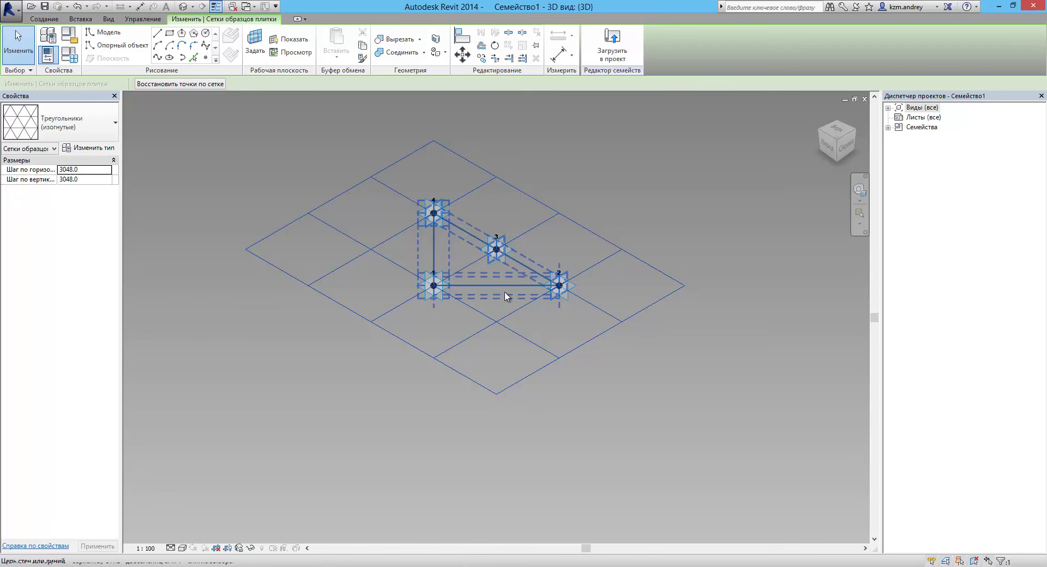
{"action": "middle_click_drag", "start_coordinate": [454, 284], "coordinate": [458, 320]}
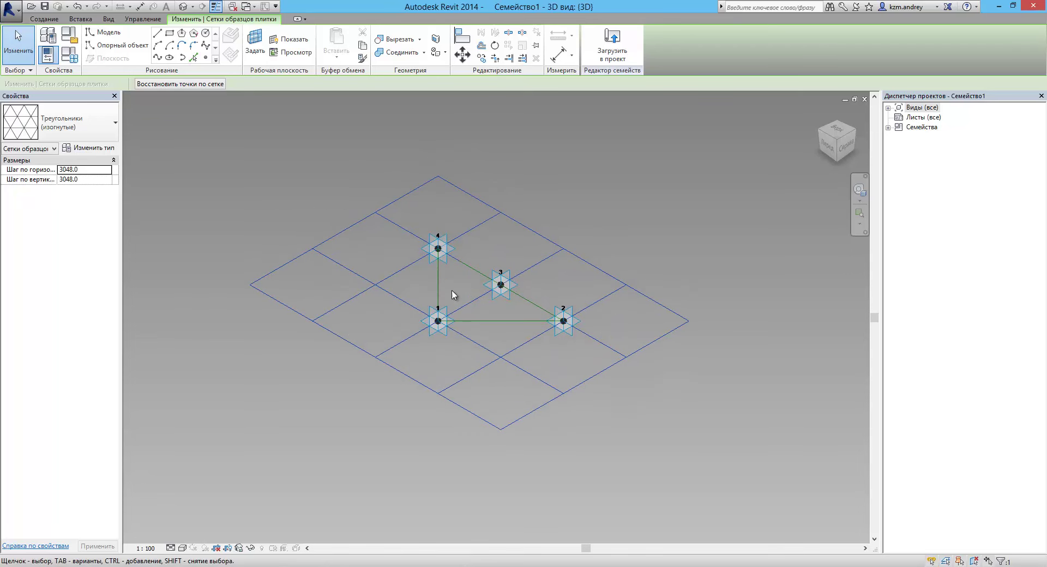
{"action": "key", "text": "alt+Tab"}
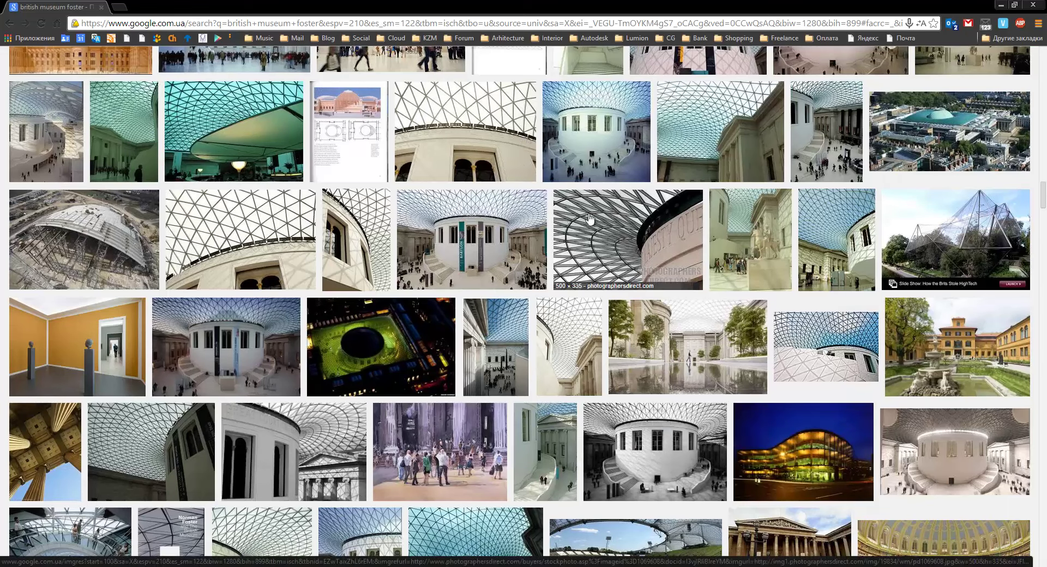
{"action": "key", "text": "alt+Tab"}
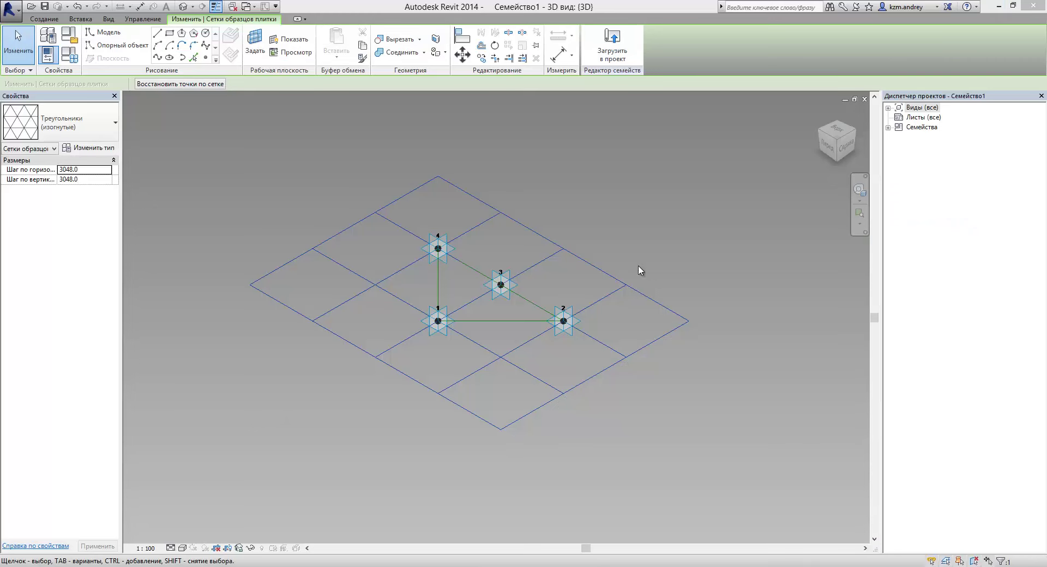
- Extrude the triangle's reference lines into a solid form with a positive offset of 10
{"action": "middle_click_drag", "start_coordinate": [485, 187], "coordinate": [523, 179]}
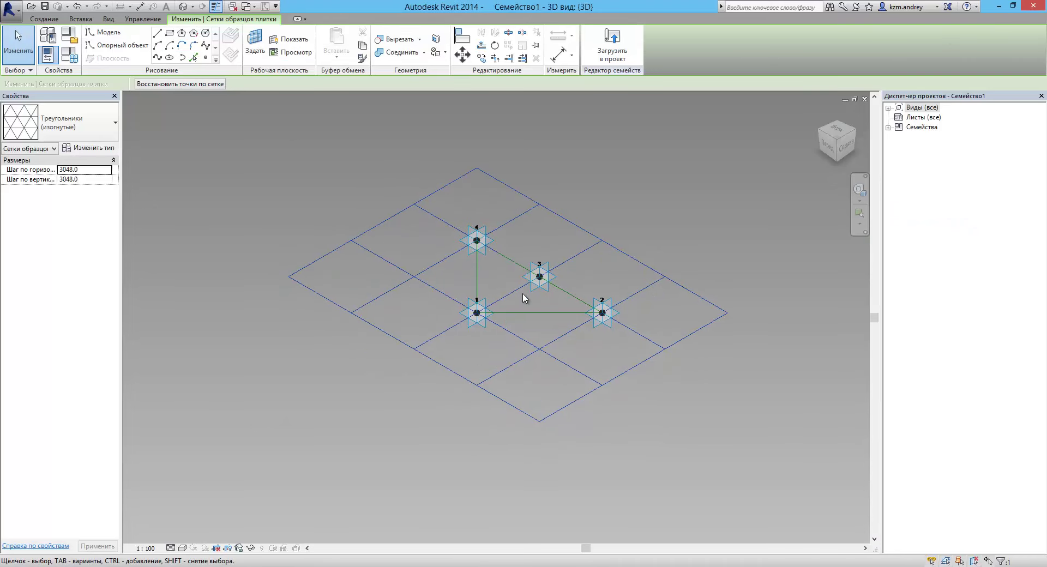
{"action": "scroll", "coordinate": [523, 298], "scroll_direction": "up", "scroll_amount": 2}
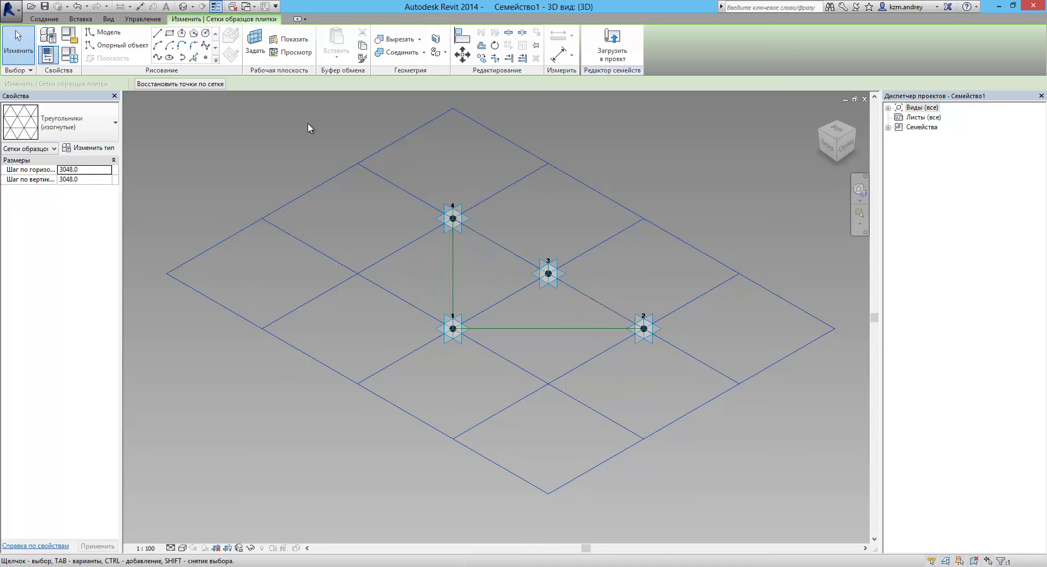
{"action": "left_click", "coordinate": [465, 233]}
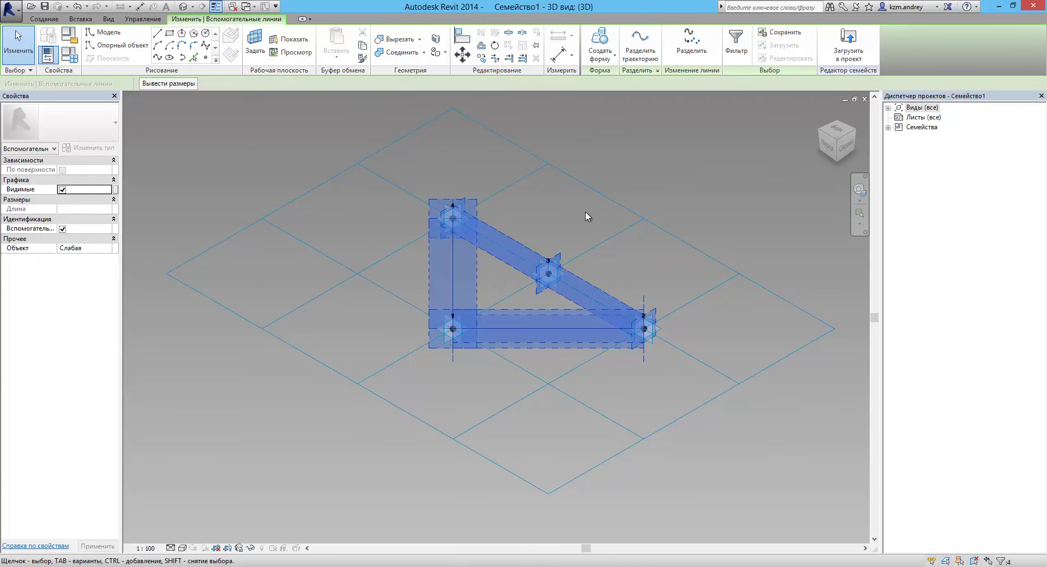
{"action": "left_click", "coordinate": [520, 231]}
{"action": "left_click", "coordinate": [498, 245]}
{"action": "left_click", "coordinate": [587, 43]}
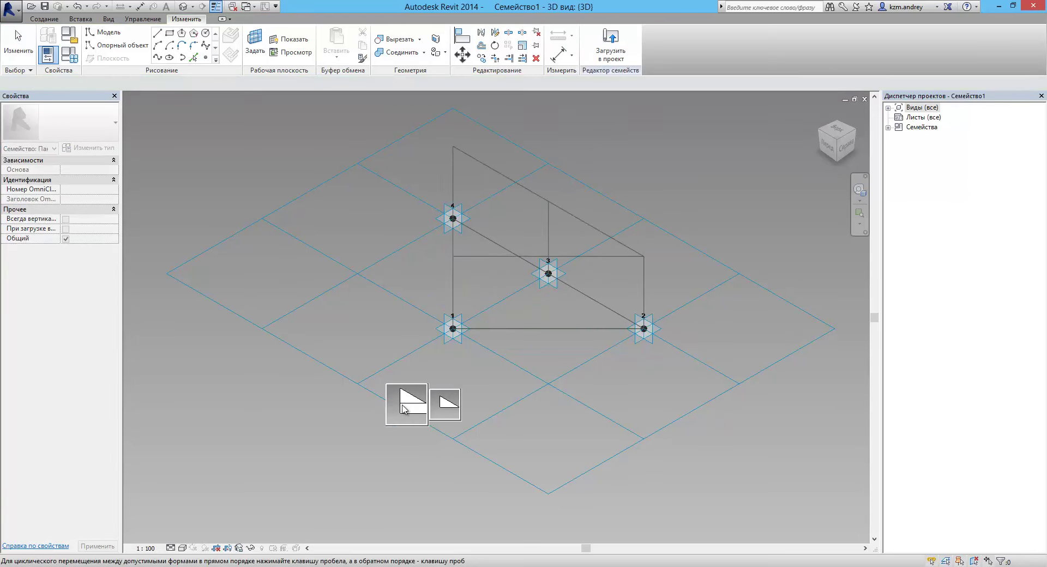
{"action": "left_click", "coordinate": [404, 409]}
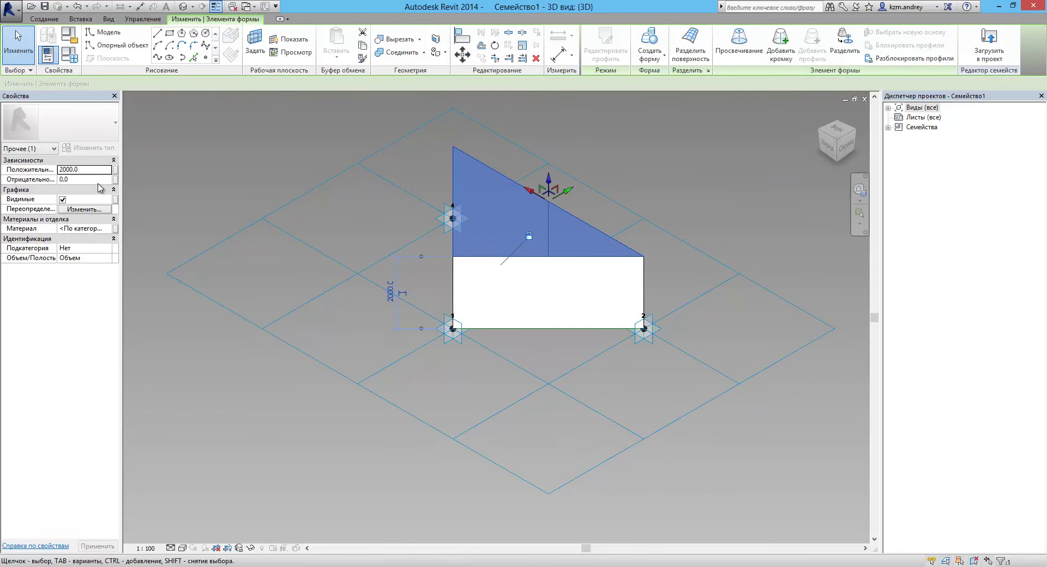
{"action": "left_click", "coordinate": [30, 173]}
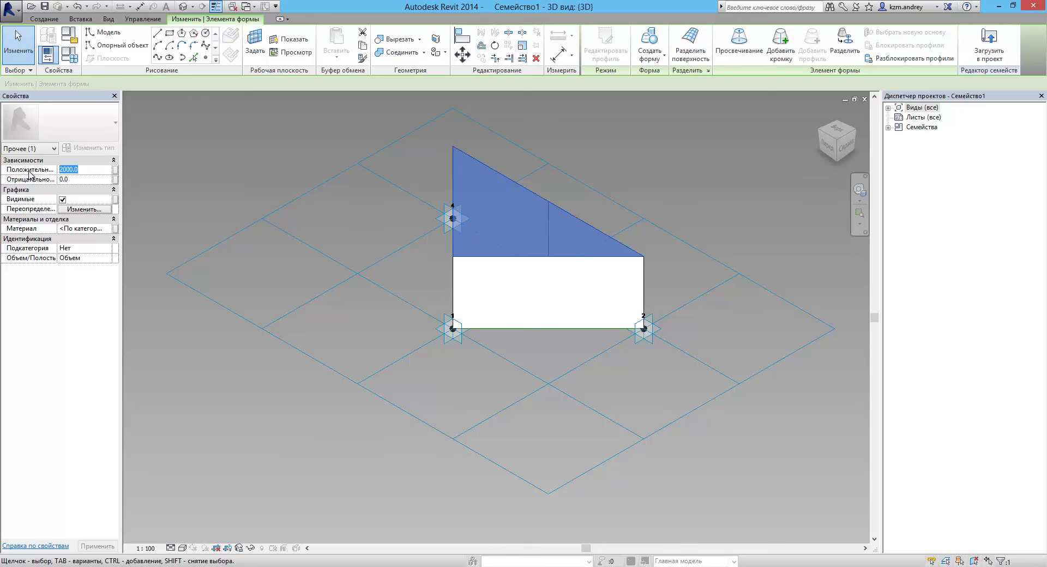
{"action": "type", "text": "10"}
{"action": "scroll", "coordinate": [493, 316], "scroll_direction": "up", "scroll_amount": 3}
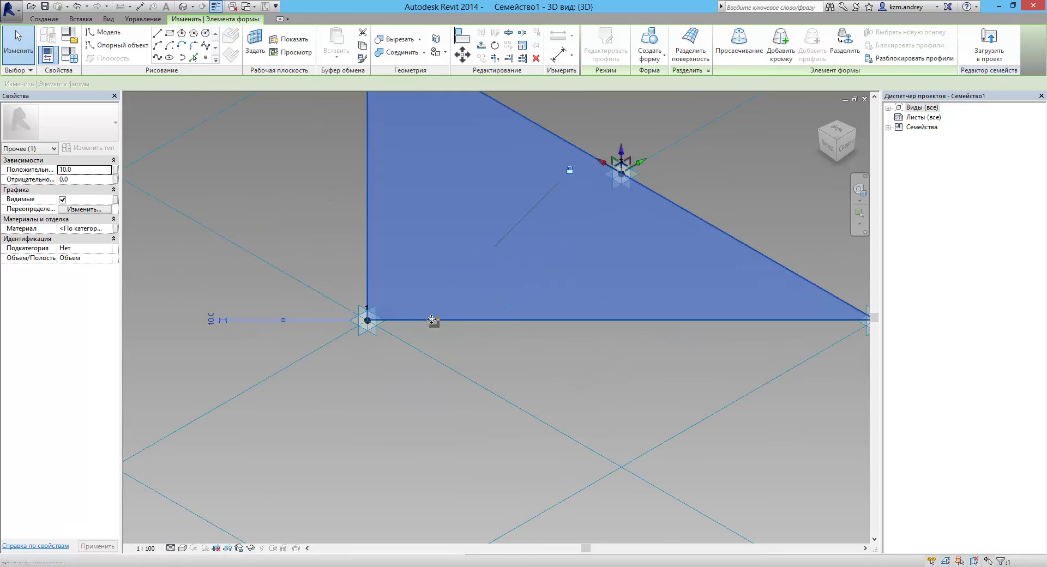
{"action": "scroll", "coordinate": [447, 324], "scroll_direction": "up", "scroll_amount": 3}
{"action": "scroll", "coordinate": [332, 327], "scroll_direction": "up", "scroll_amount": 2}
{"action": "scroll", "coordinate": [507, 318], "scroll_direction": "down", "scroll_amount": 5}
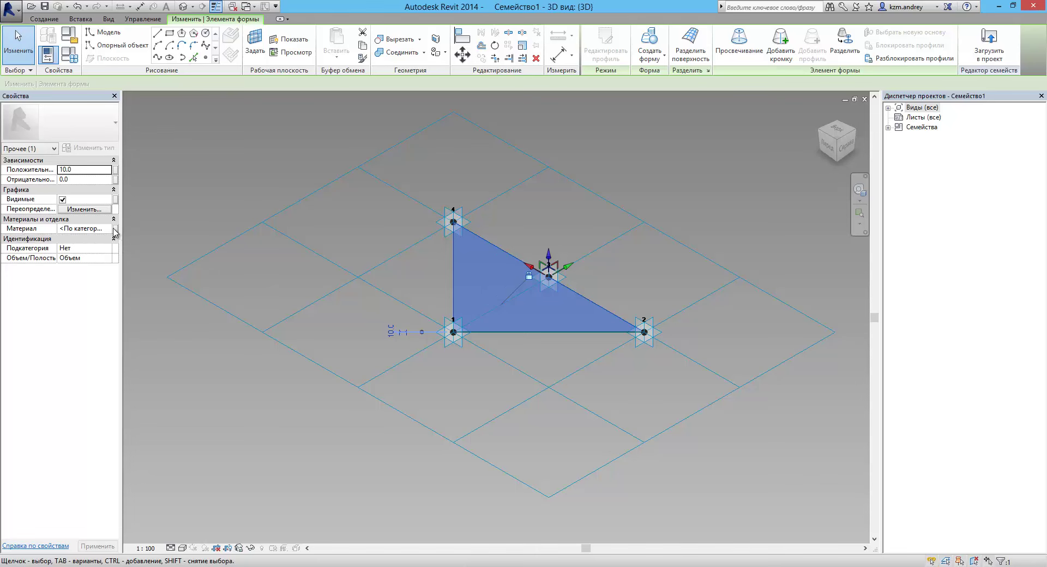
- Link the triangle panel's material to a new type parameter named 'Материал Стекла'
{"action": "left_click", "coordinate": [116, 233]}
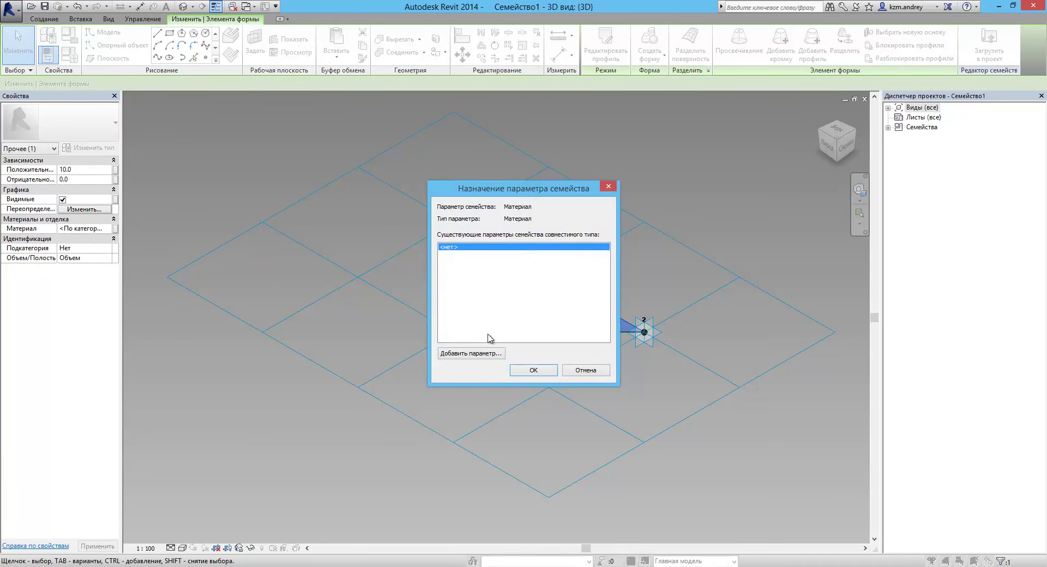
{"action": "left_click", "coordinate": [466, 354]}
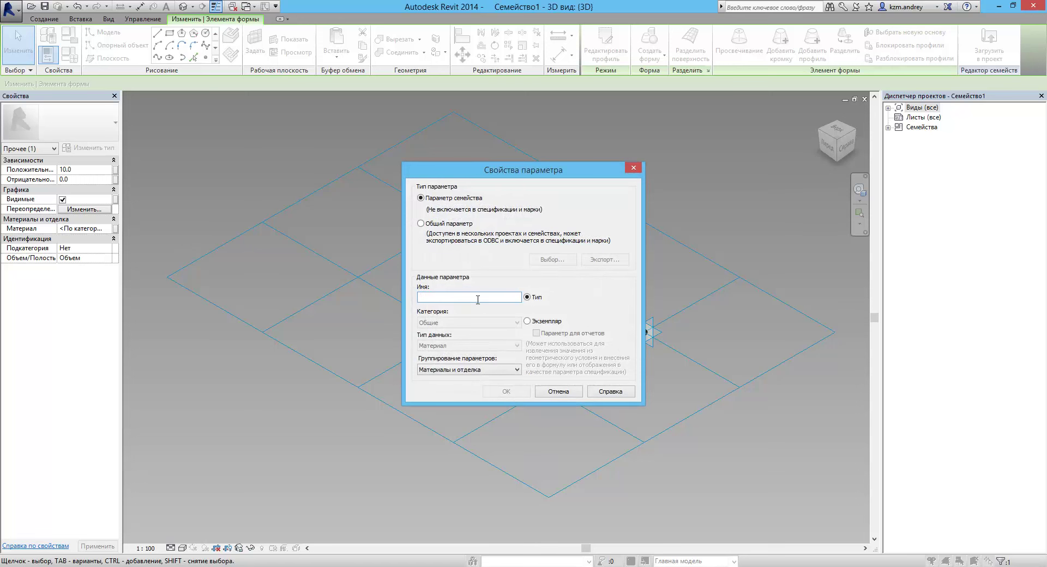
{"action": "type", "text": "Мa"}
{"action": "left_click", "coordinate": [506, 392]}
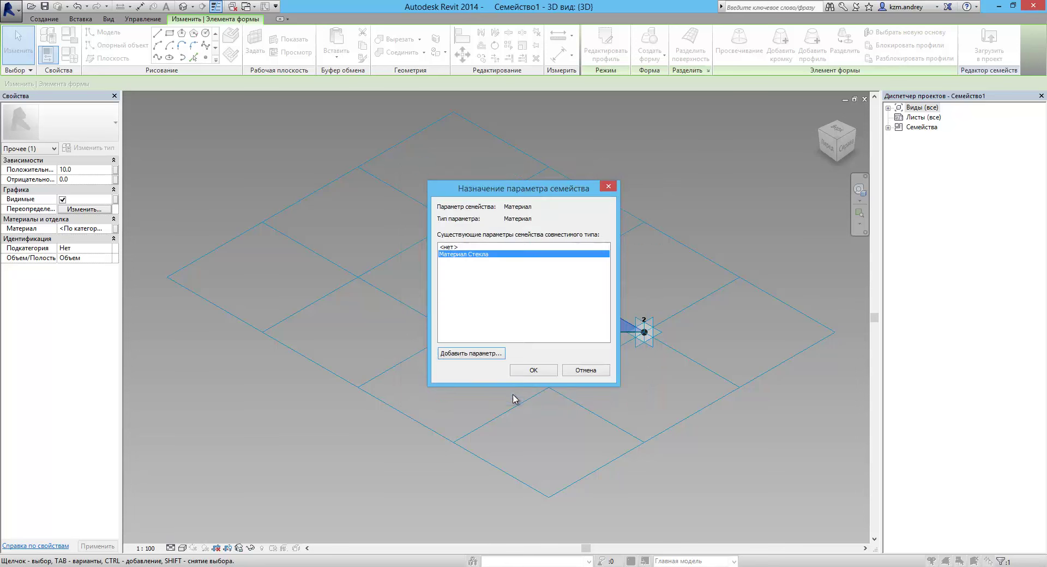
{"action": "left_click", "coordinate": [534, 371]}
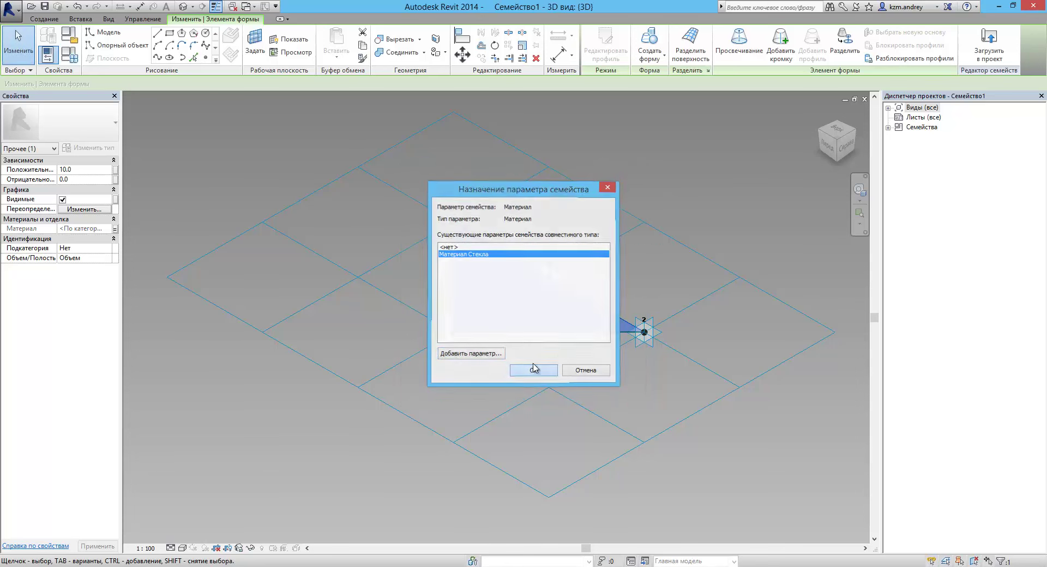
{"action": "left_click", "coordinate": [624, 292]}
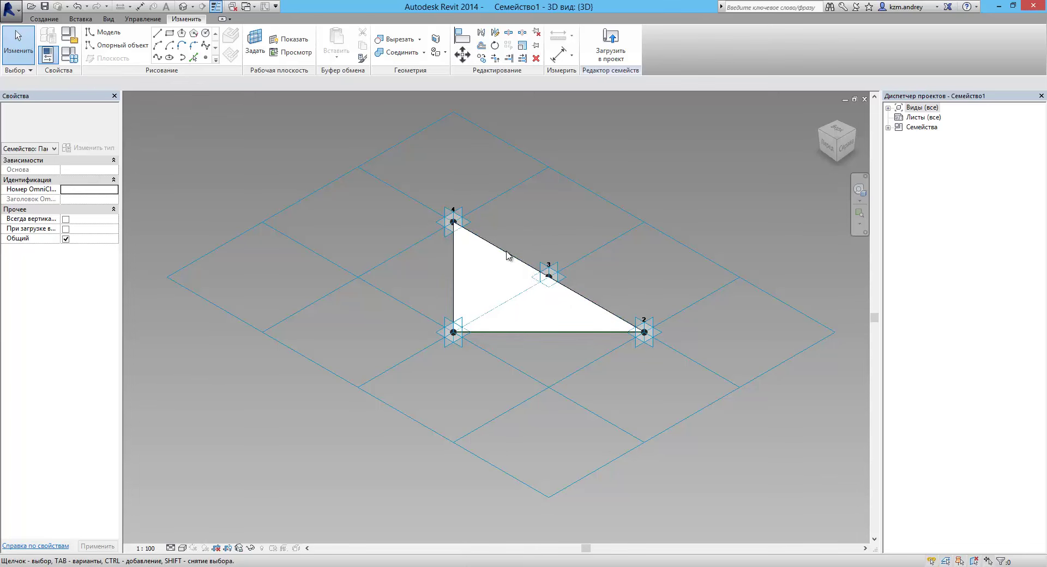
- Temporarily hide the triangle panel form and switch the view to Wireframe
{"action": "left_click", "coordinate": [486, 260]}
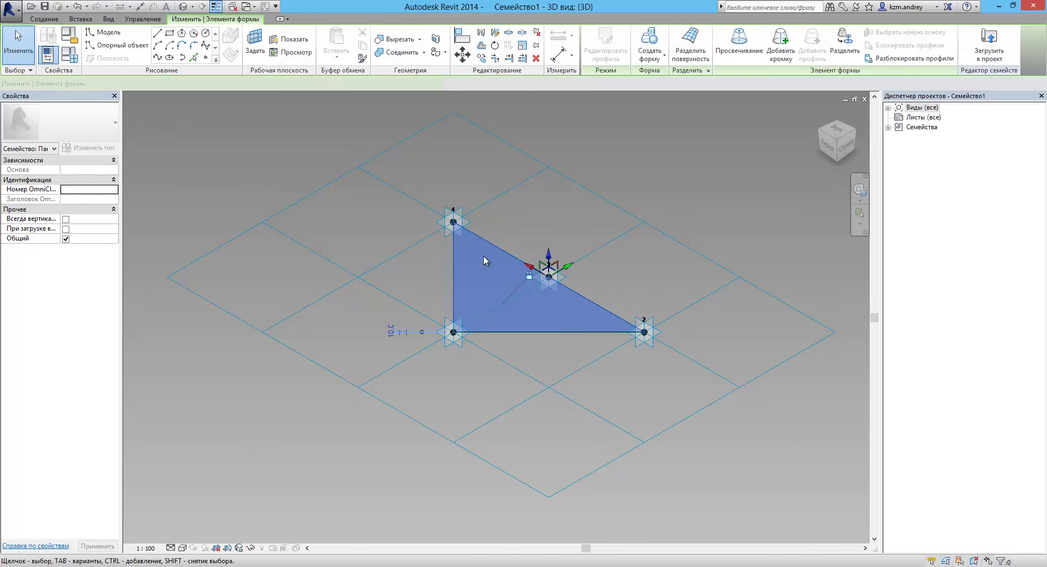
{"action": "left_click", "coordinate": [250, 548]}
{"action": "left_click", "coordinate": [480, 423]}
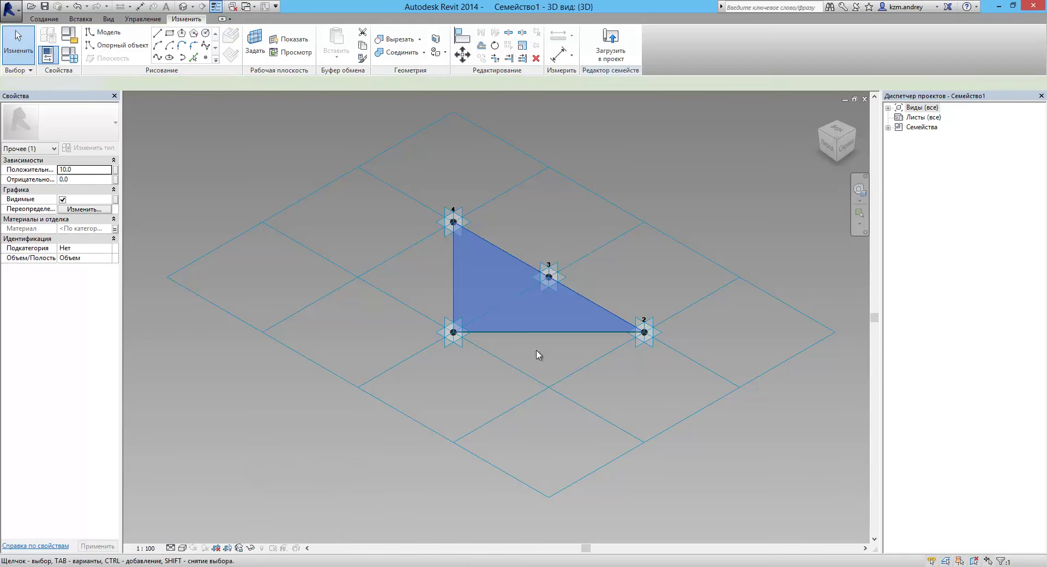
{"action": "left_click", "coordinate": [182, 548]}
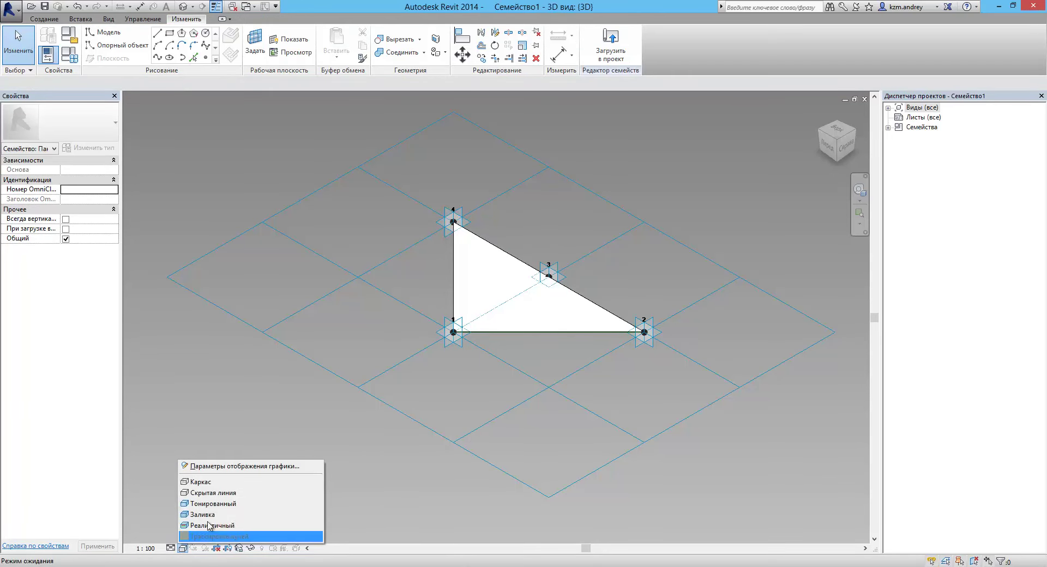
{"action": "left_click", "coordinate": [205, 487]}
{"action": "middle_click_drag", "start_coordinate": [578, 308], "coordinate": [514, 323]}
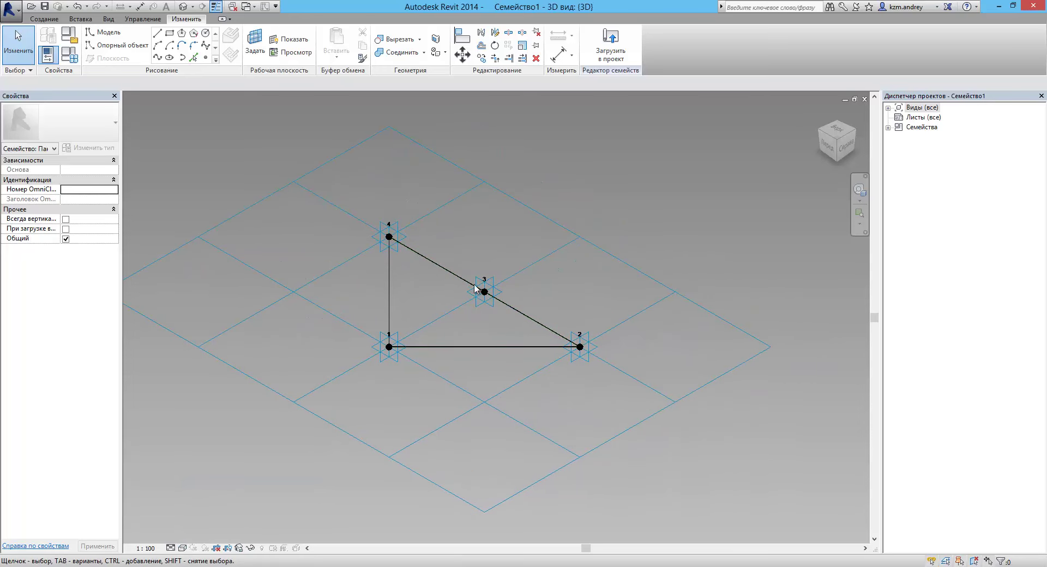
- Set point 3 as the work plane and draw a radius-50 circle centred on it
{"action": "left_click", "coordinate": [254, 41]}
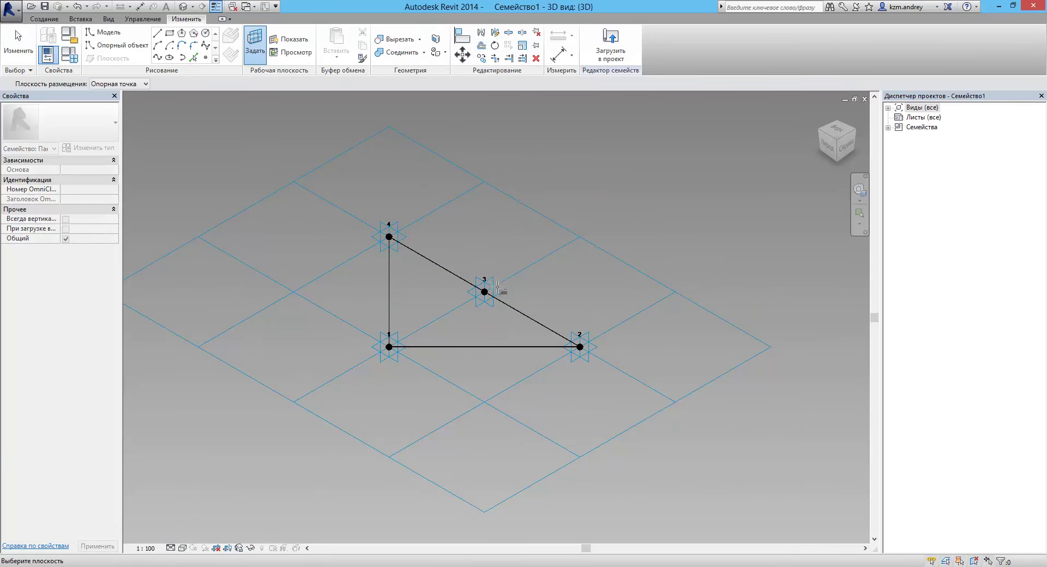
{"action": "left_click", "coordinate": [491, 282]}
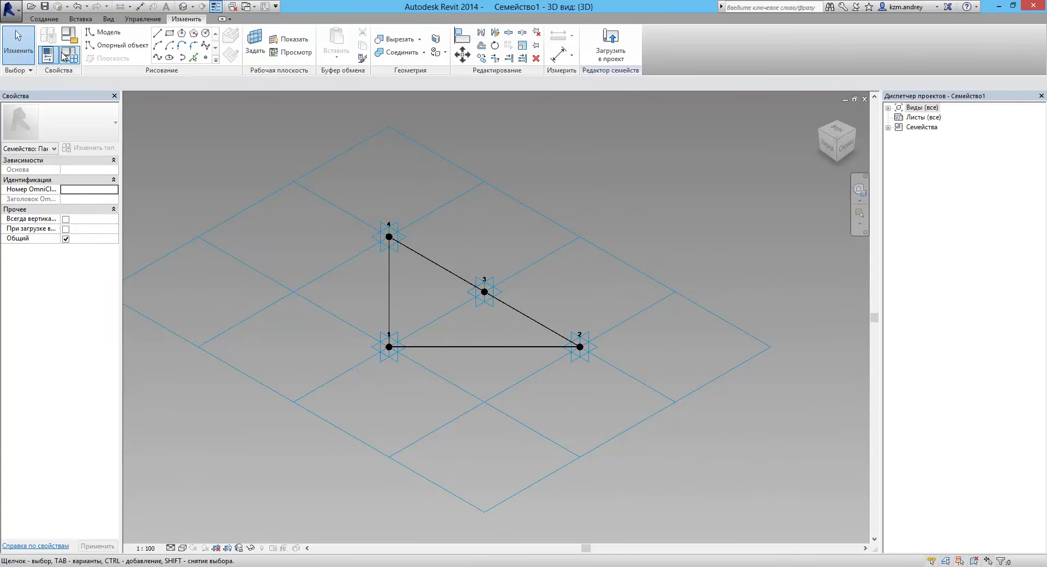
{"action": "left_click", "coordinate": [205, 34]}
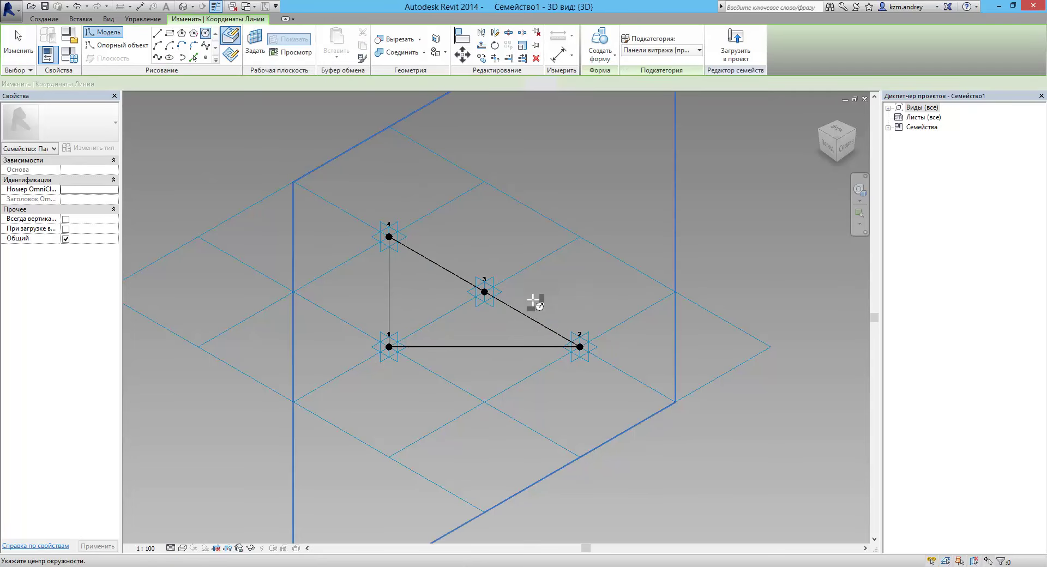
{"action": "scroll", "coordinate": [490, 289], "scroll_direction": "up", "scroll_amount": 2}
{"action": "scroll", "coordinate": [493, 288], "scroll_direction": "up", "scroll_amount": 2}
{"action": "left_click", "coordinate": [491, 285]}
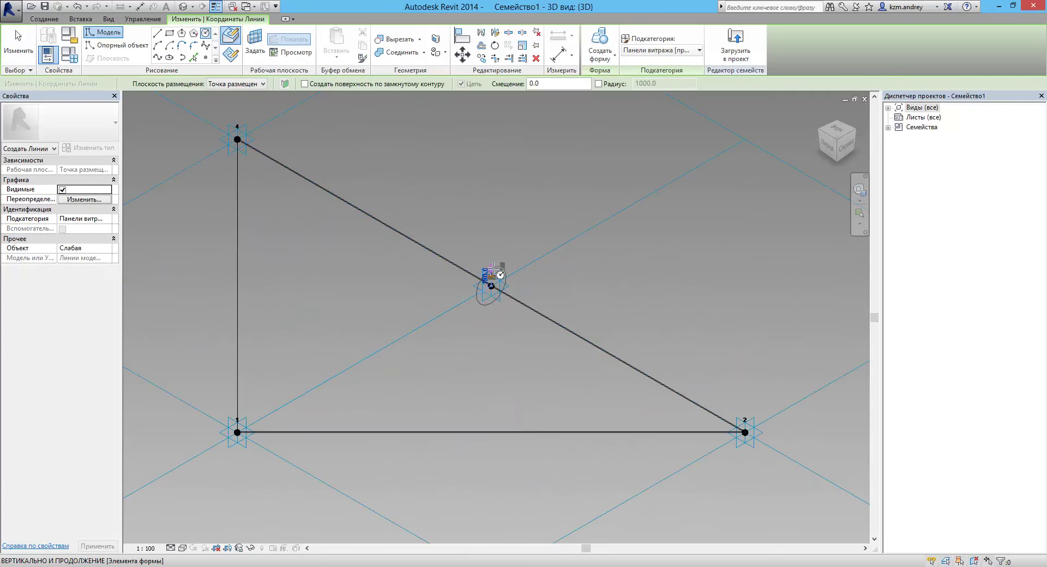
{"action": "scroll", "coordinate": [492, 285], "scroll_direction": "up", "scroll_amount": 2}
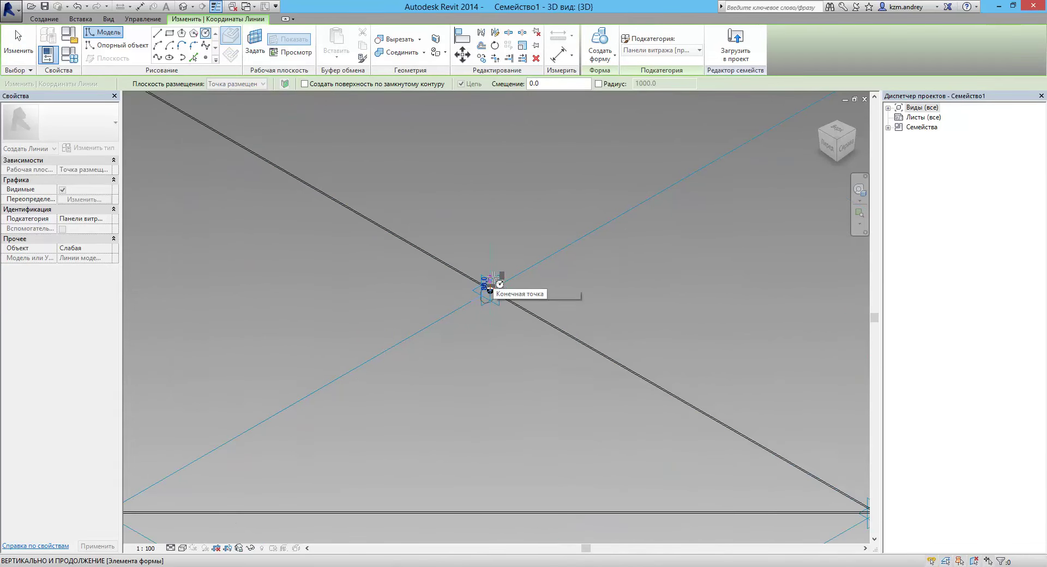
{"action": "scroll", "coordinate": [497, 285], "scroll_direction": "up", "scroll_amount": 2}
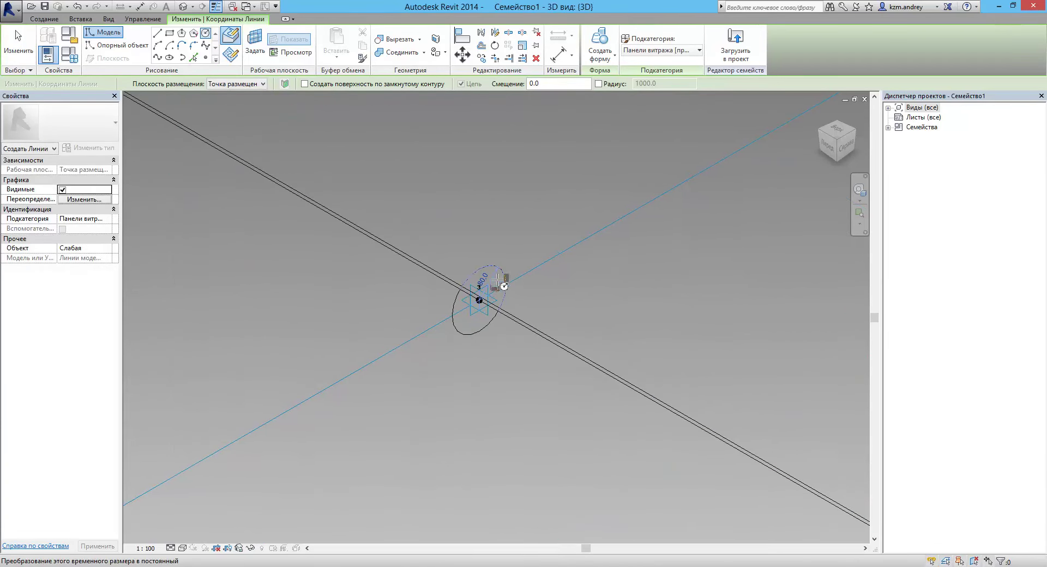
{"action": "left_click", "coordinate": [480, 280]}
{"action": "type", "text": "50"}
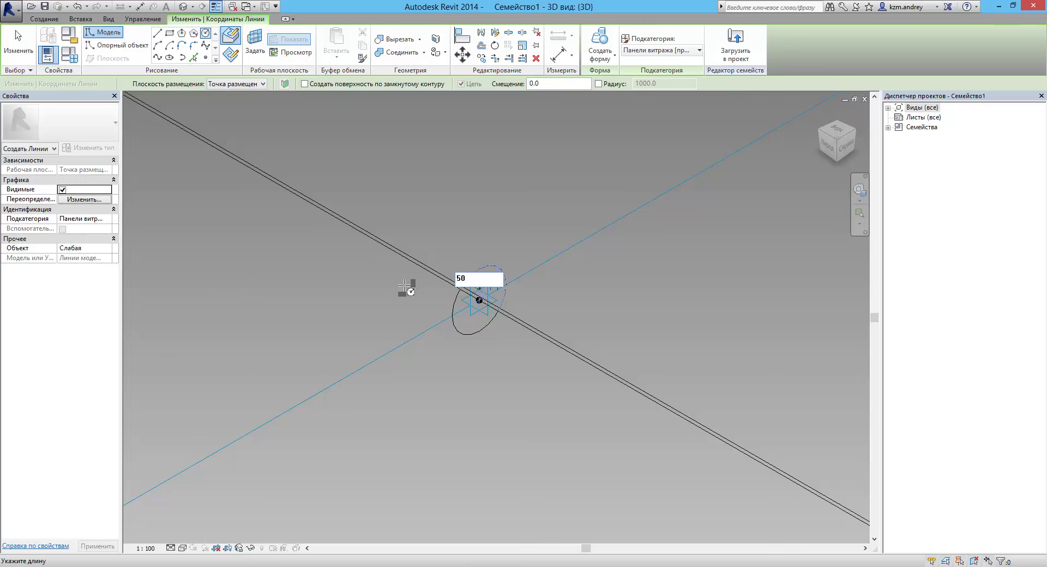
{"action": "key", "text": "Return"}
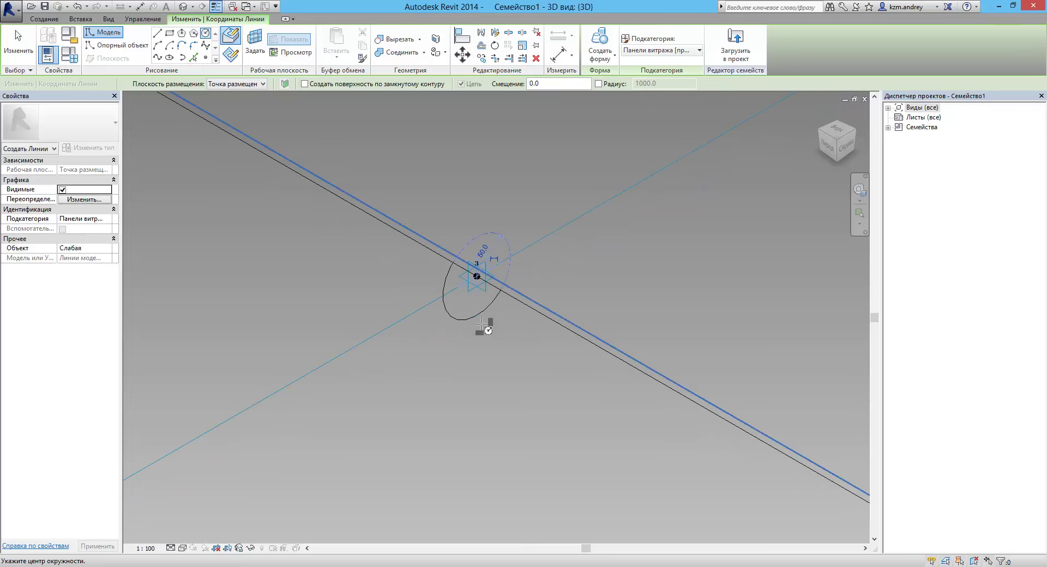
{"action": "key", "text": "Escape"}
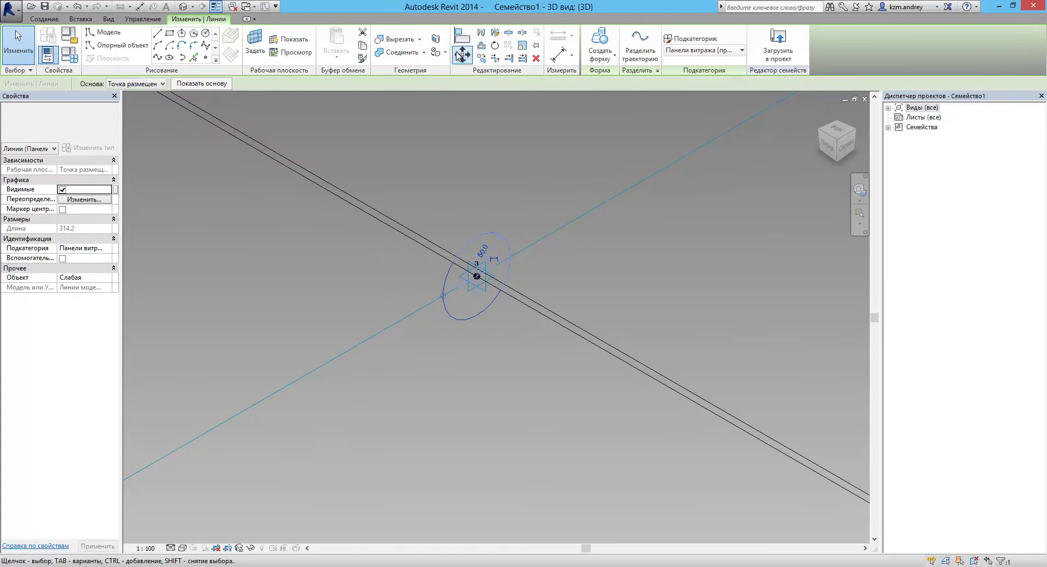
- Clear the circle selection and select all the triangle's connected edge lines using Tab
{"action": "left_click", "coordinate": [461, 54]}
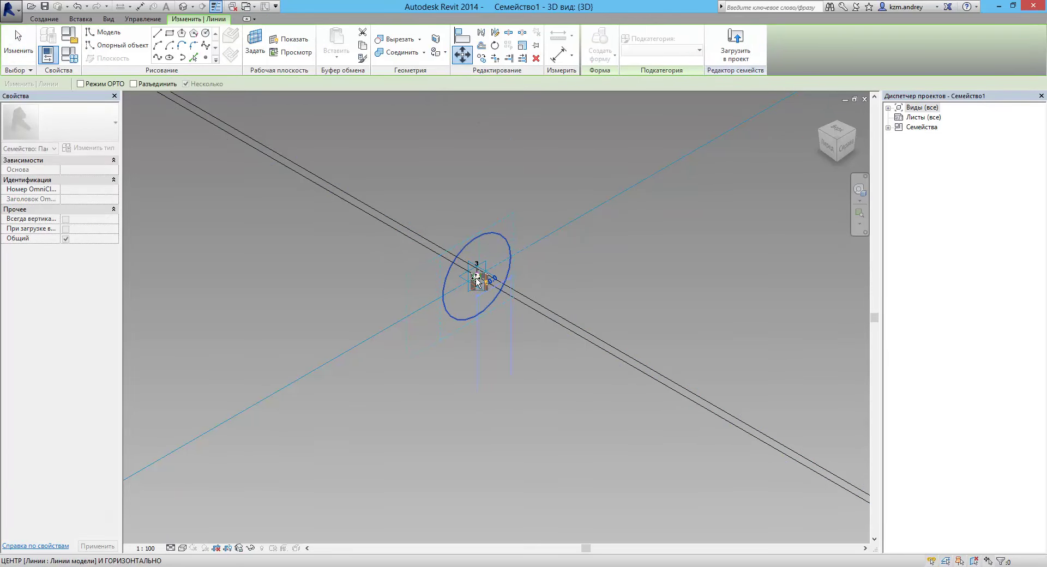
{"action": "key", "text": "Escape"}
{"action": "scroll", "coordinate": [476, 275], "scroll_direction": "down", "scroll_amount": 3}
{"action": "scroll", "coordinate": [469, 289], "scroll_direction": "down", "scroll_amount": 2}
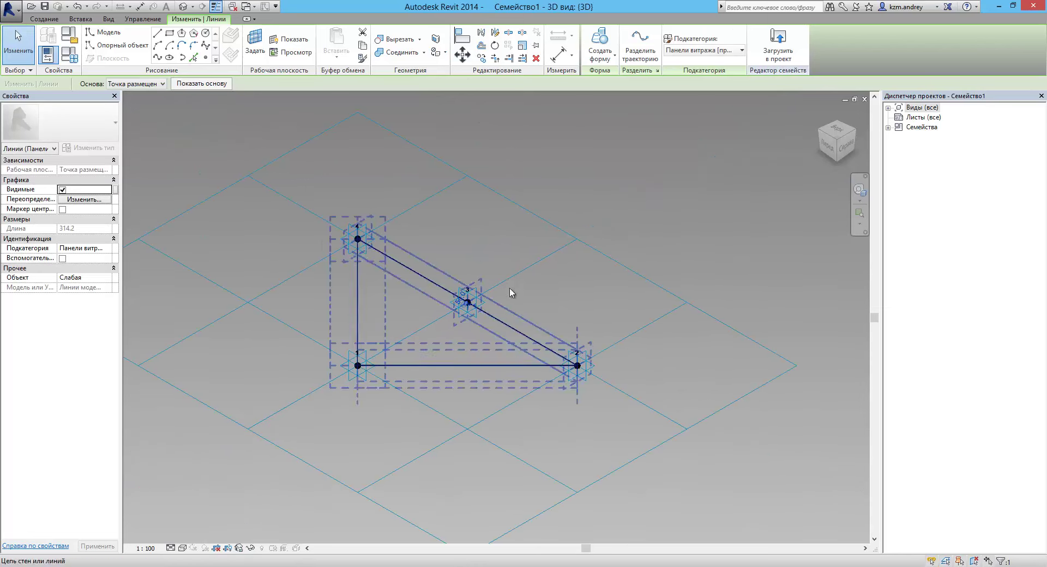
{"action": "scroll", "coordinate": [480, 294], "scroll_direction": "up", "scroll_amount": 2}
{"action": "scroll", "coordinate": [493, 293], "scroll_direction": "up", "scroll_amount": 4}
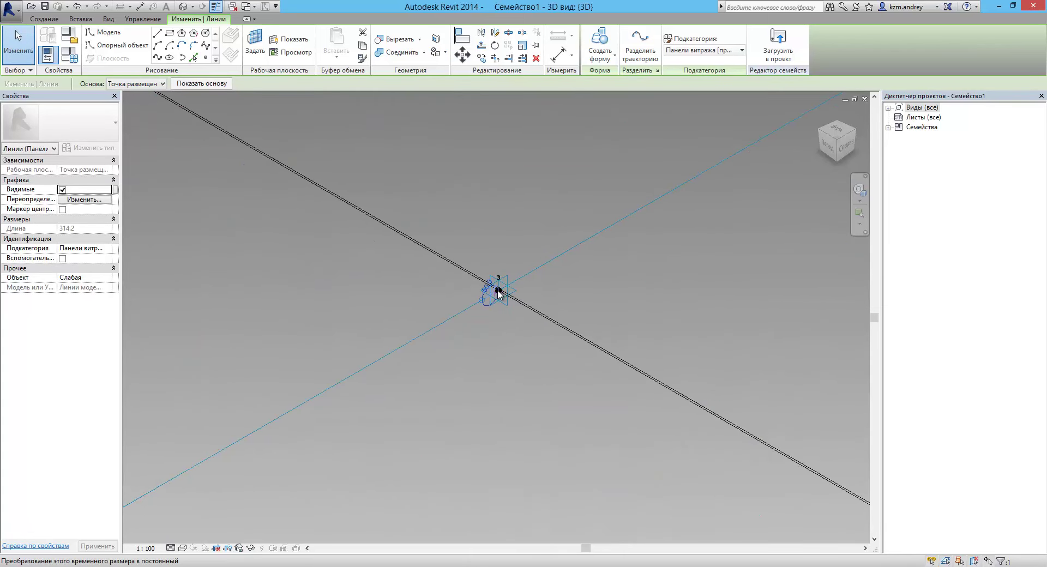
{"action": "scroll", "coordinate": [497, 293], "scroll_direction": "down", "scroll_amount": 5}
{"action": "scroll", "coordinate": [499, 298], "scroll_direction": "up", "scroll_amount": 5}
{"action": "left_click", "coordinate": [578, 372]}
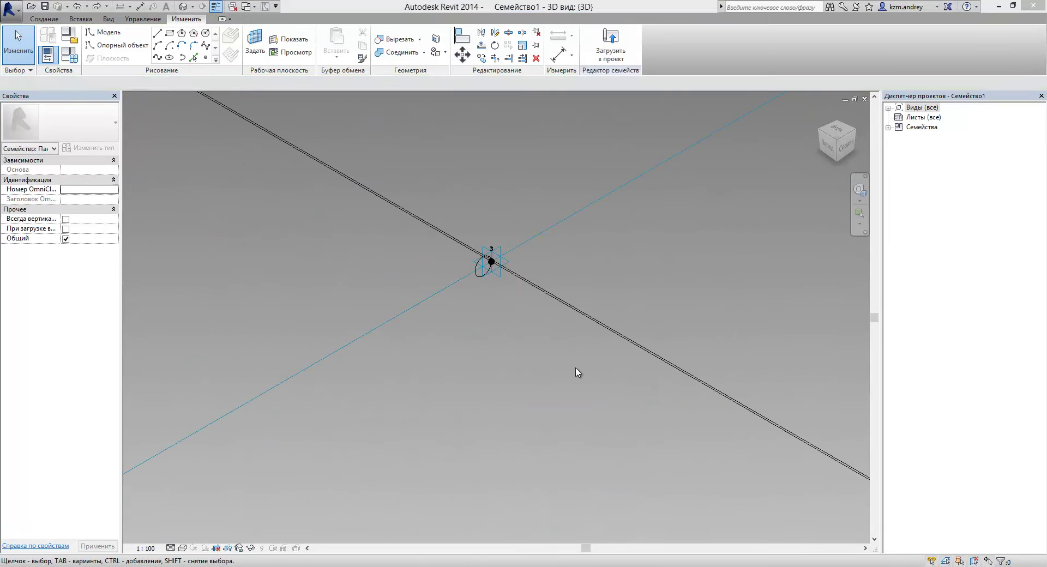
{"action": "scroll", "coordinate": [491, 306], "scroll_direction": "down", "scroll_amount": 3}
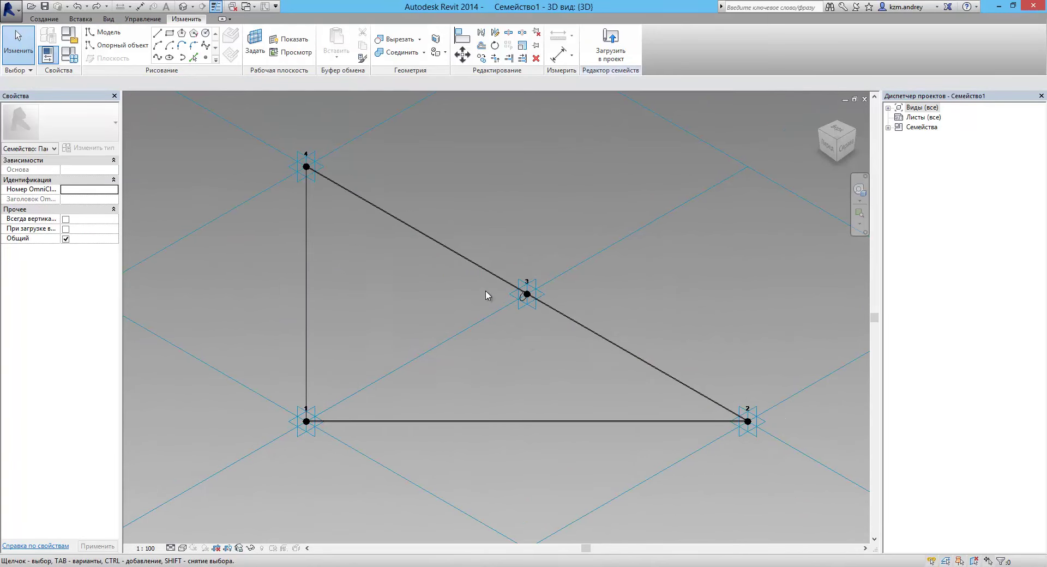
{"action": "key", "text": "Tab"}
{"action": "left_click", "coordinate": [489, 272]}
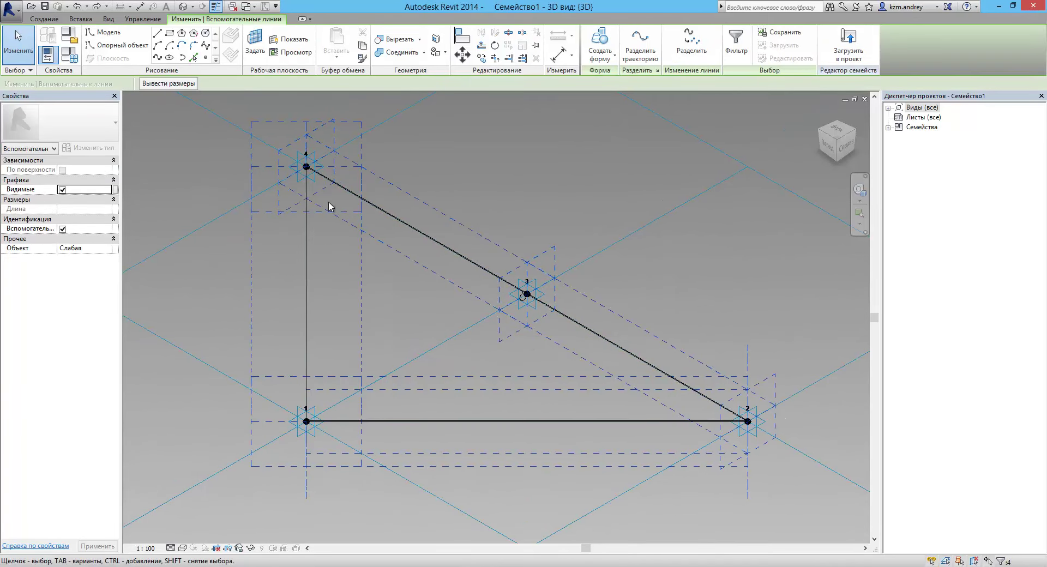
- Create a solid form sweeping the radius-50 circle along the triangle's three edges
{"action": "scroll", "coordinate": [518, 306], "scroll_direction": "up", "scroll_amount": 2}
{"action": "scroll", "coordinate": [524, 303], "scroll_direction": "up", "scroll_amount": 3}
{"action": "scroll", "coordinate": [525, 311], "scroll_direction": "up", "scroll_amount": 5}
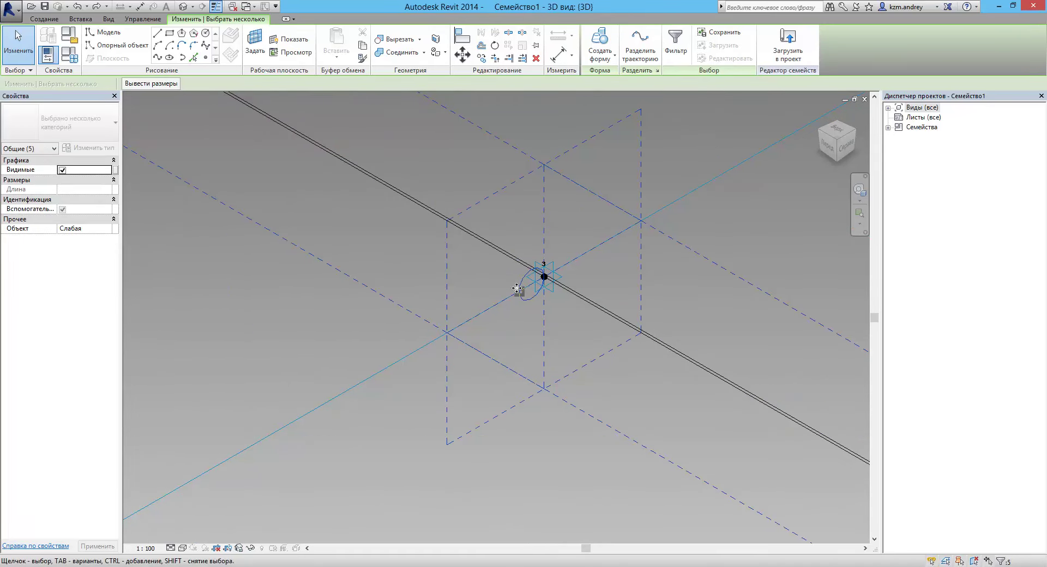
{"action": "scroll", "coordinate": [592, 98], "scroll_direction": "down", "scroll_amount": 2}
{"action": "scroll", "coordinate": [595, 260], "scroll_direction": "down", "scroll_amount": 2}
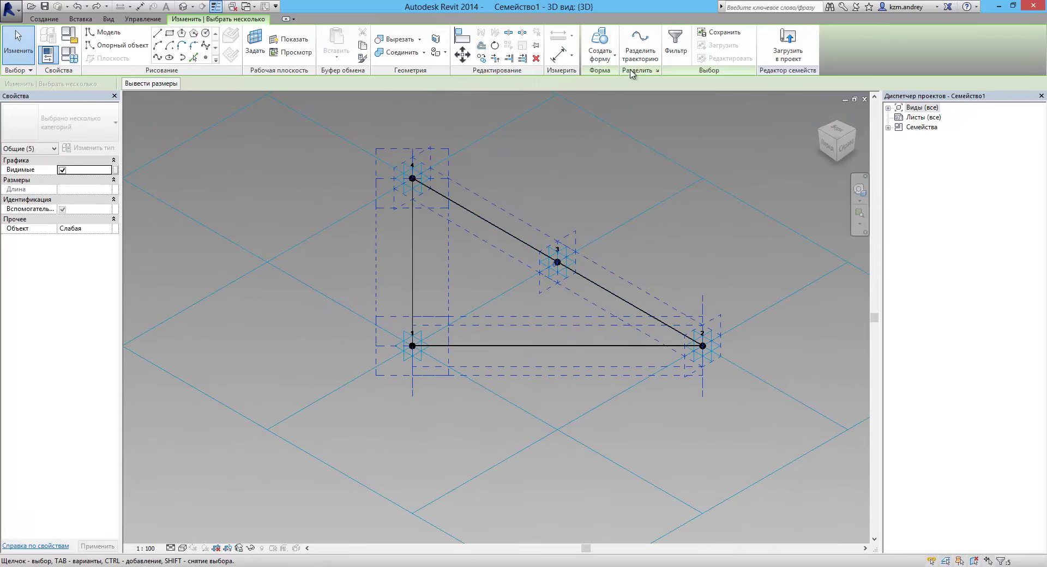
{"action": "left_click", "coordinate": [600, 44]}
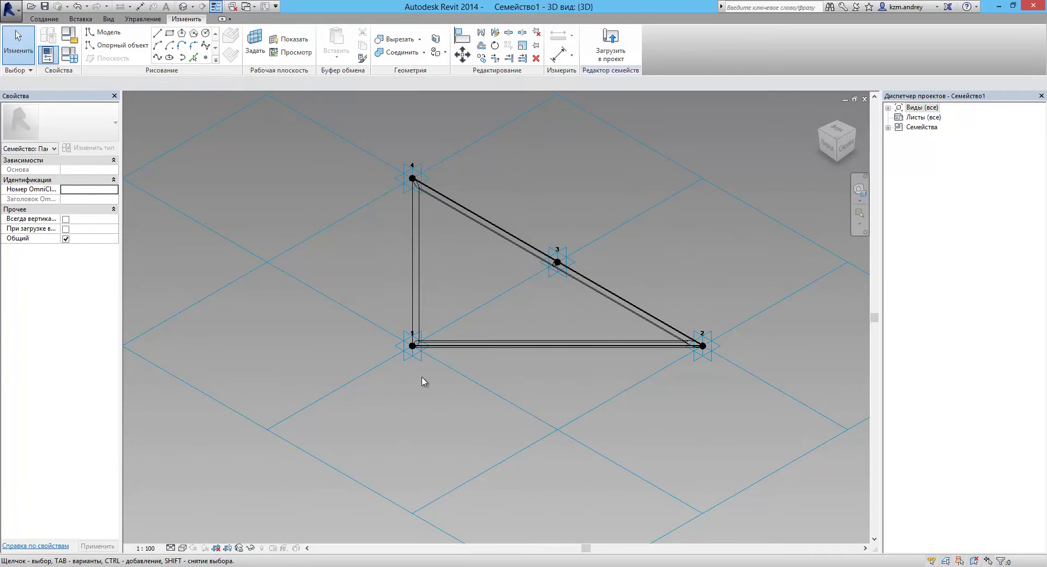
{"action": "left_click", "coordinate": [239, 547]}
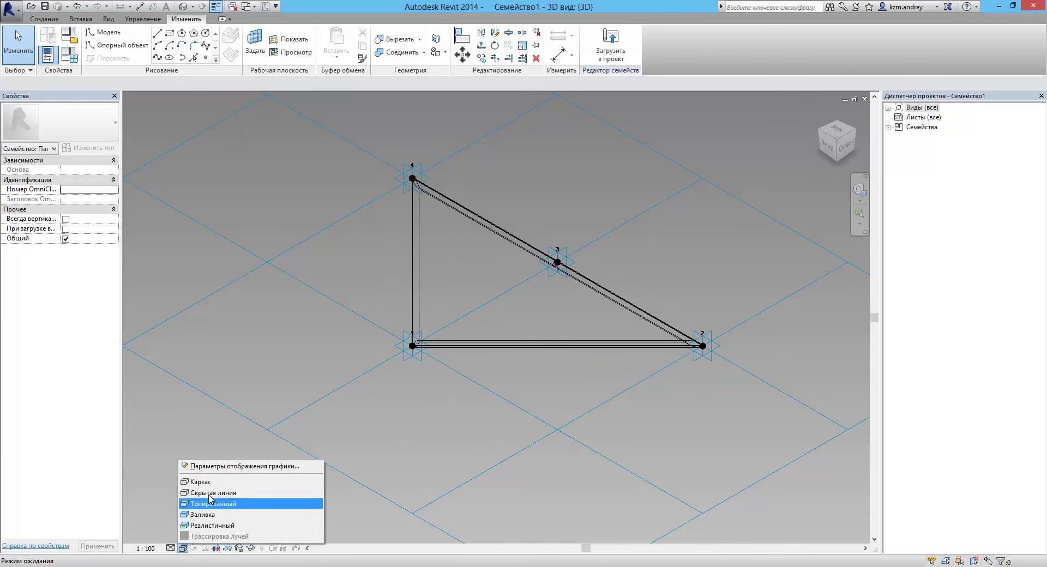
- Switch to shaded display and select the first frame edge, the left member and the bottom edge
{"action": "left_click", "coordinate": [234, 504]}
{"action": "scroll", "coordinate": [463, 207], "scroll_direction": "up", "scroll_amount": 2}
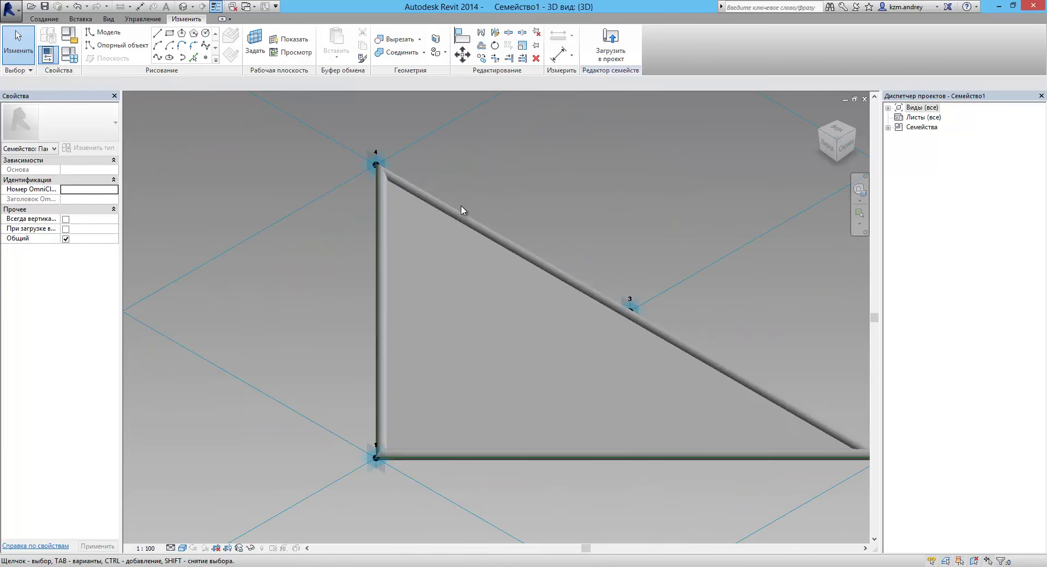
{"action": "left_click", "coordinate": [465, 220]}
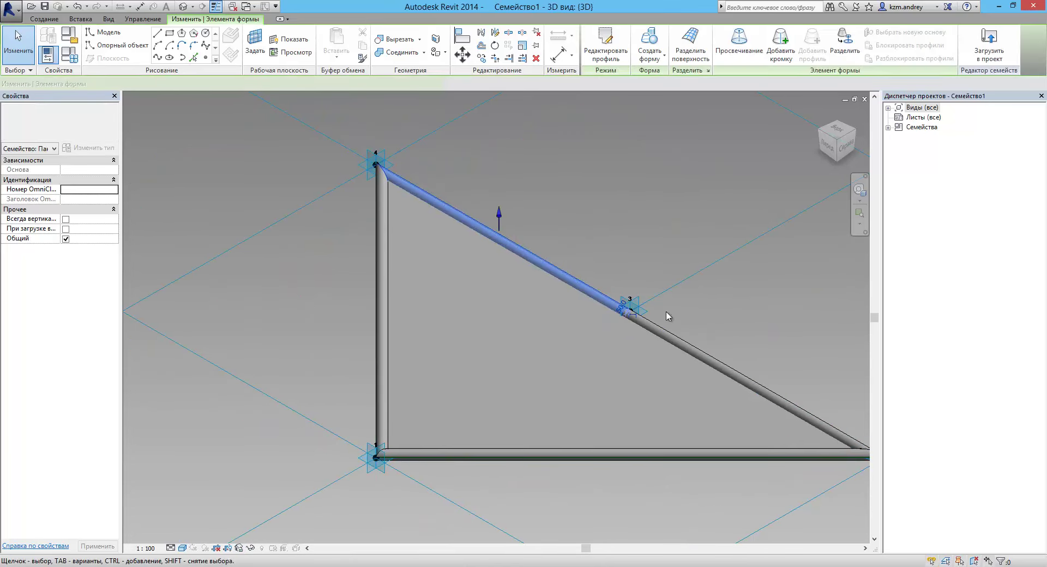
{"action": "middle_click_drag", "start_coordinate": [631, 369], "coordinate": [682, 428], "text": "shift"}
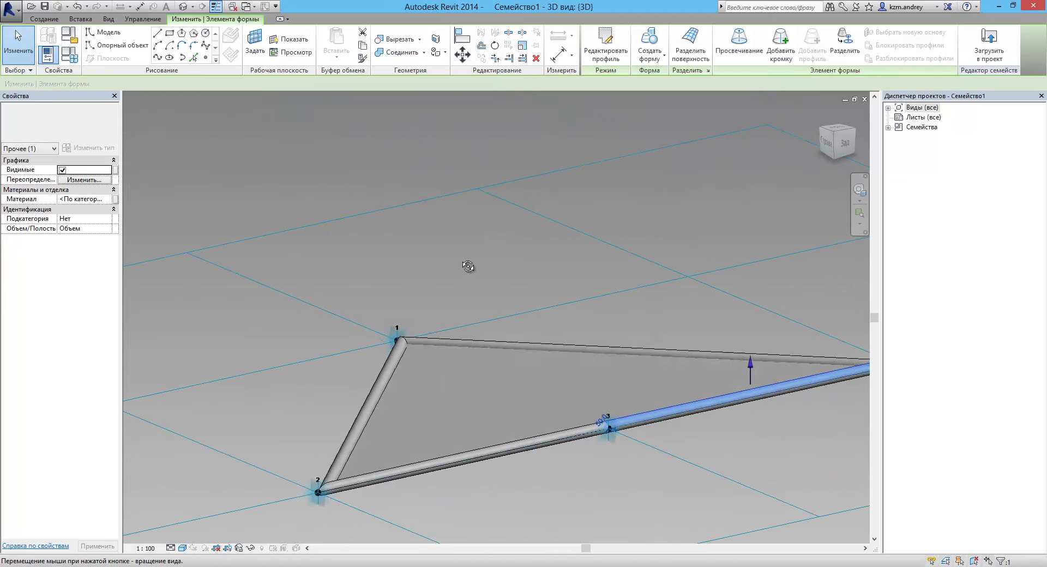
{"action": "scroll", "coordinate": [685, 430], "scroll_direction": "up", "scroll_amount": 4}
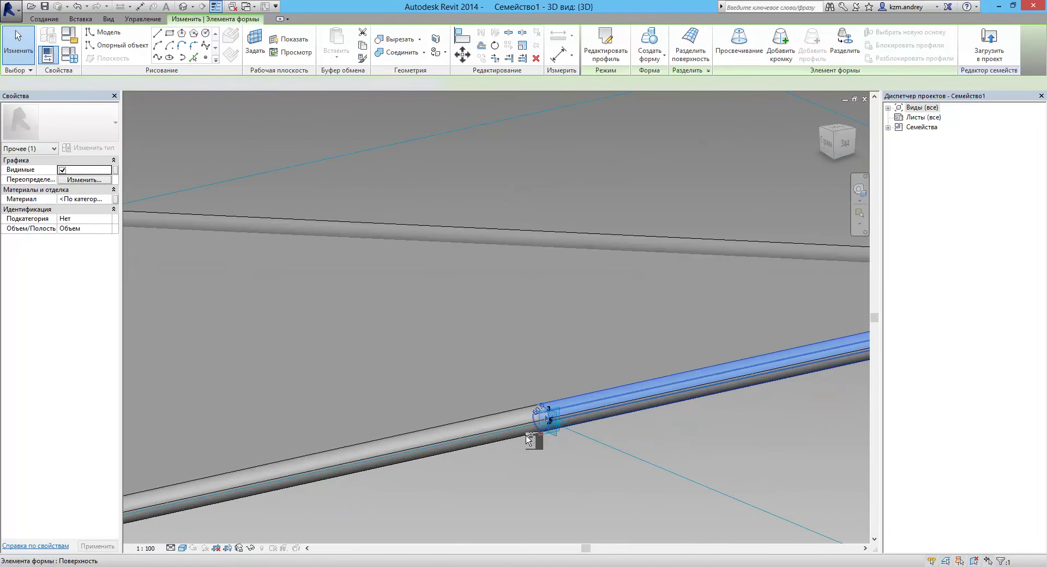
{"action": "left_click", "coordinate": [509, 446], "text": "ctrl"}
{"action": "mouse_move", "coordinate": [589, 414]}
{"action": "middle_mouse_down", "text": "ctrl"}
{"action": "mouse_move", "coordinate": [722, 467]}
{"action": "mouse_move", "coordinate": [656, 437]}
{"action": "middle_mouse_up", "text": "ctrl"}
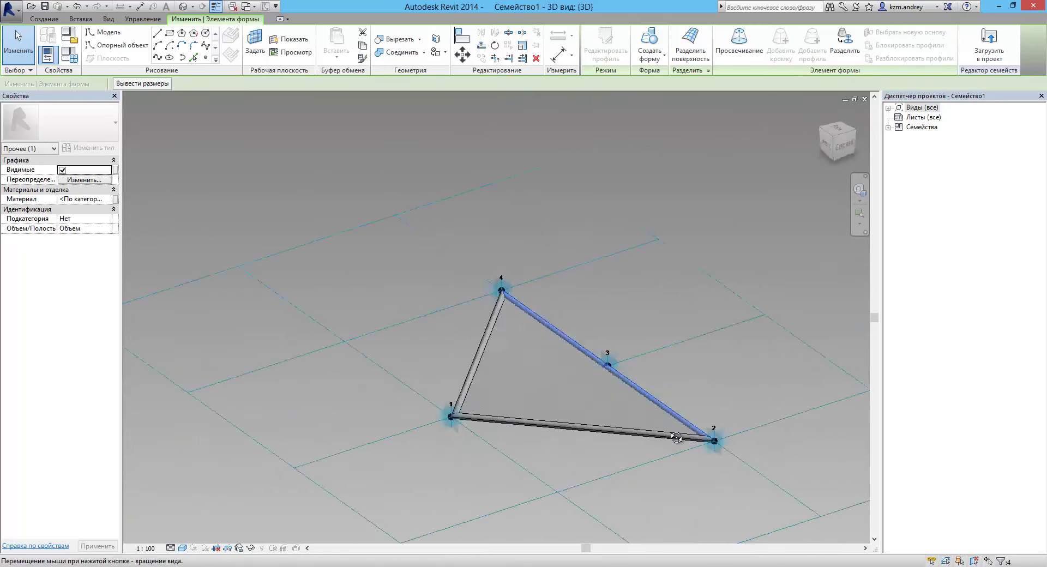
{"action": "scroll", "coordinate": [683, 435], "scroll_direction": "up", "scroll_amount": 2}
{"action": "left_click", "coordinate": [683, 431], "text": "ctrl"}
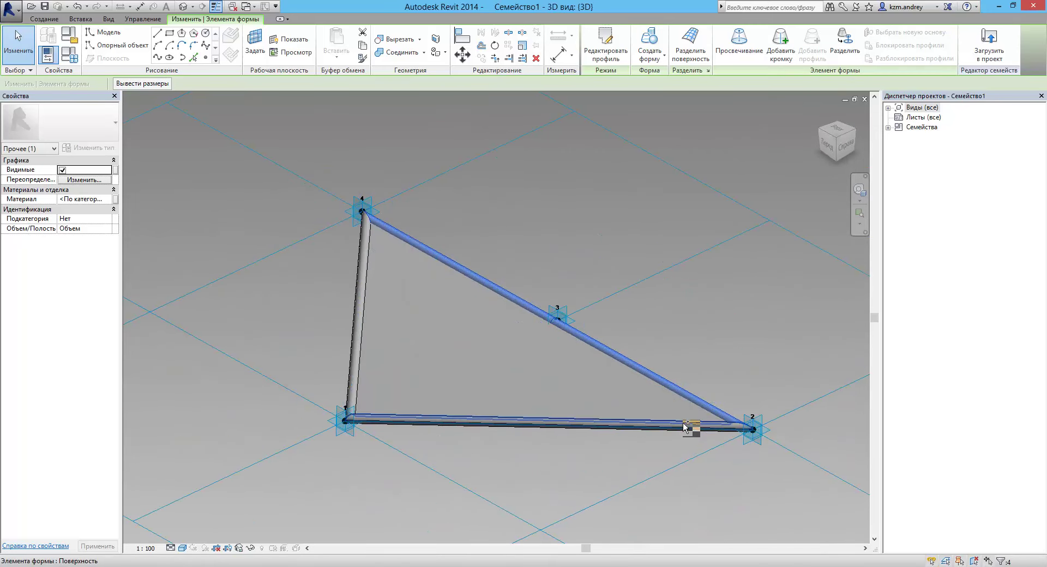
- Add the top, lower-left and remaining top frame members to the selection
{"action": "middle_click_drag", "start_coordinate": [678, 474], "coordinate": [684, 330], "text": "shift"}
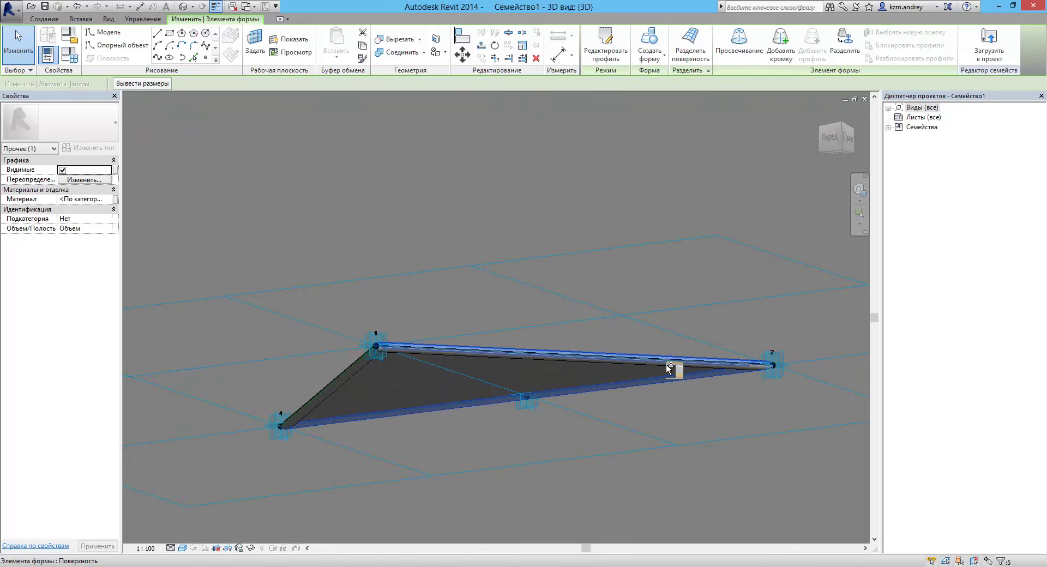
{"action": "scroll", "coordinate": [666, 365], "scroll_direction": "up", "scroll_amount": 4}
{"action": "left_click", "coordinate": [682, 363], "text": "ctrl"}
{"action": "scroll", "coordinate": [686, 358], "scroll_direction": "down", "scroll_amount": 4}
{"action": "scroll", "coordinate": [687, 356], "scroll_direction": "down", "scroll_amount": 3}
{"action": "mouse_move", "coordinate": [686, 355]}
{"action": "middle_mouse_down", "text": "shift"}
{"action": "mouse_move", "coordinate": [620, 462]}
{"action": "mouse_move", "coordinate": [589, 416]}
{"action": "middle_mouse_up", "text": "shift"}
{"action": "scroll", "coordinate": [589, 416], "scroll_direction": "up", "scroll_amount": 5}
{"action": "left_click", "coordinate": [542, 348], "text": "ctrl"}
{"action": "mouse_move", "coordinate": [561, 478]}
{"action": "middle_mouse_down", "text": "shift"}
{"action": "mouse_move", "coordinate": [603, 290]}
{"action": "mouse_move", "coordinate": [629, 319]}
{"action": "mouse_move", "coordinate": [621, 266]}
{"action": "middle_mouse_up", "text": "shift"}
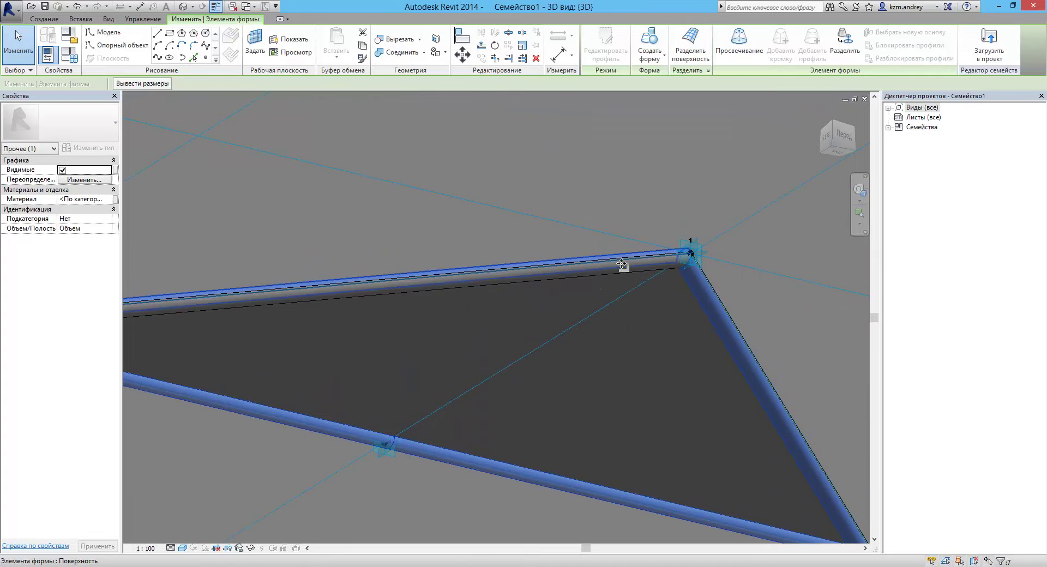
{"action": "left_click", "coordinate": [627, 269], "text": "ctrl"}
{"action": "scroll", "coordinate": [628, 302], "scroll_direction": "down", "scroll_amount": 5}
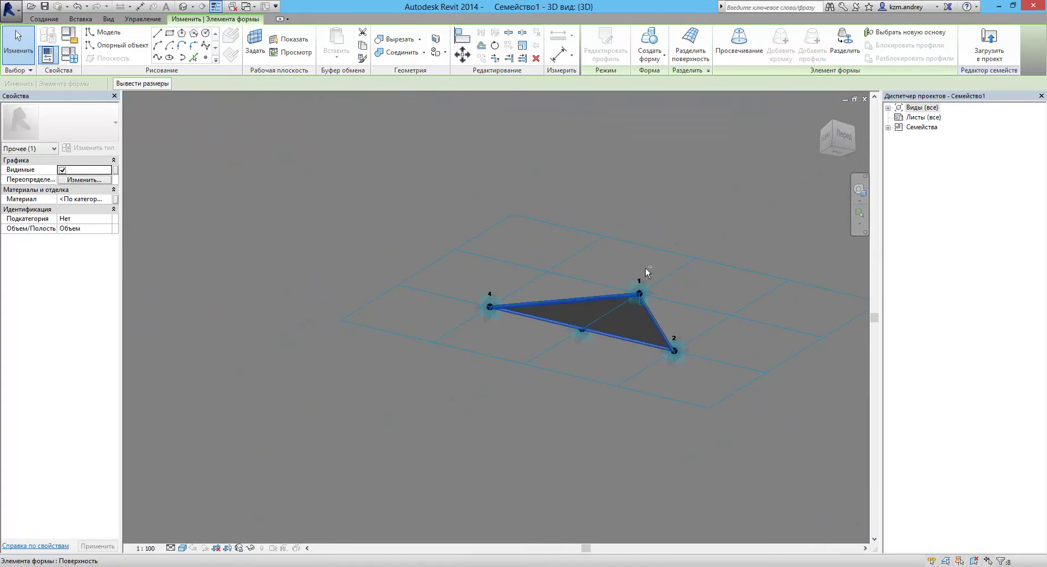
{"action": "mouse_move", "coordinate": [646, 267]}
{"action": "middle_mouse_down", "text": "shift"}
{"action": "mouse_move", "coordinate": [591, 463]}
{"action": "mouse_move", "coordinate": [594, 360]}
{"action": "mouse_move", "coordinate": [557, 330]}
{"action": "middle_mouse_up", "text": "shift"}
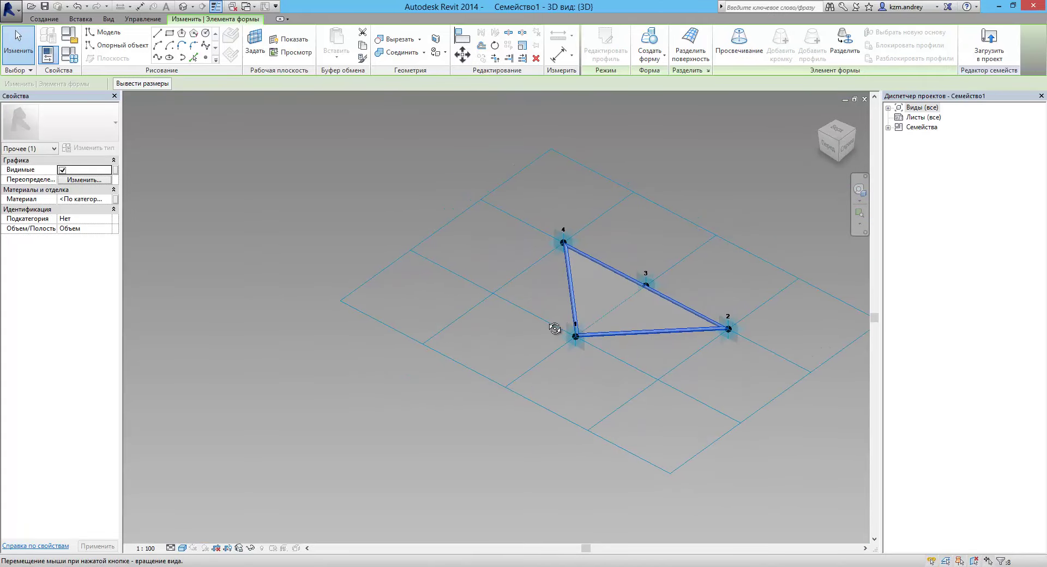
- Associate the frame members' Material with a new family parameter named Материал рамы
{"action": "left_click", "coordinate": [115, 199]}
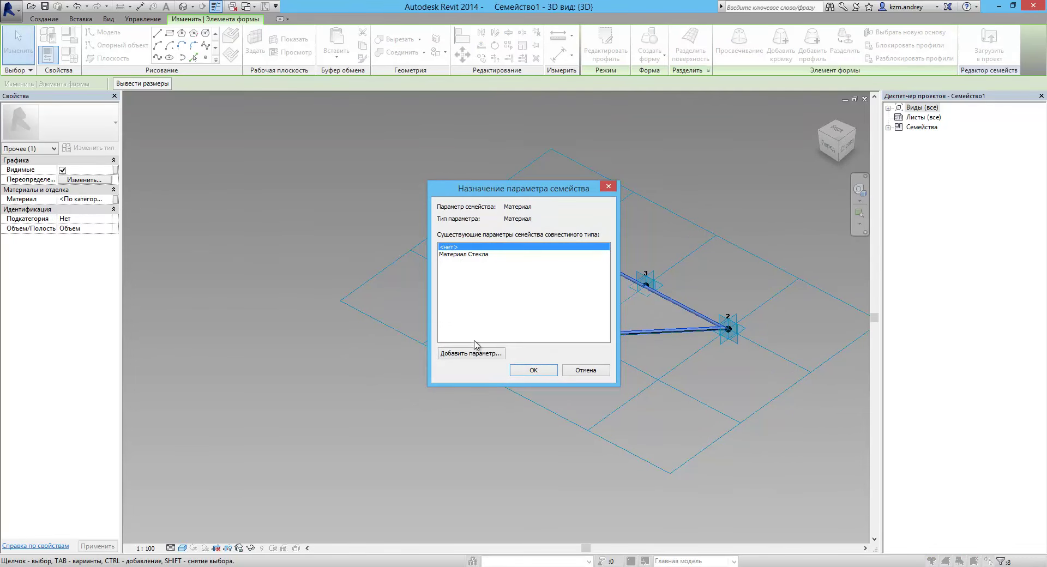
{"action": "left_click", "coordinate": [473, 354]}
{"action": "type", "text": "Материал рамы"}
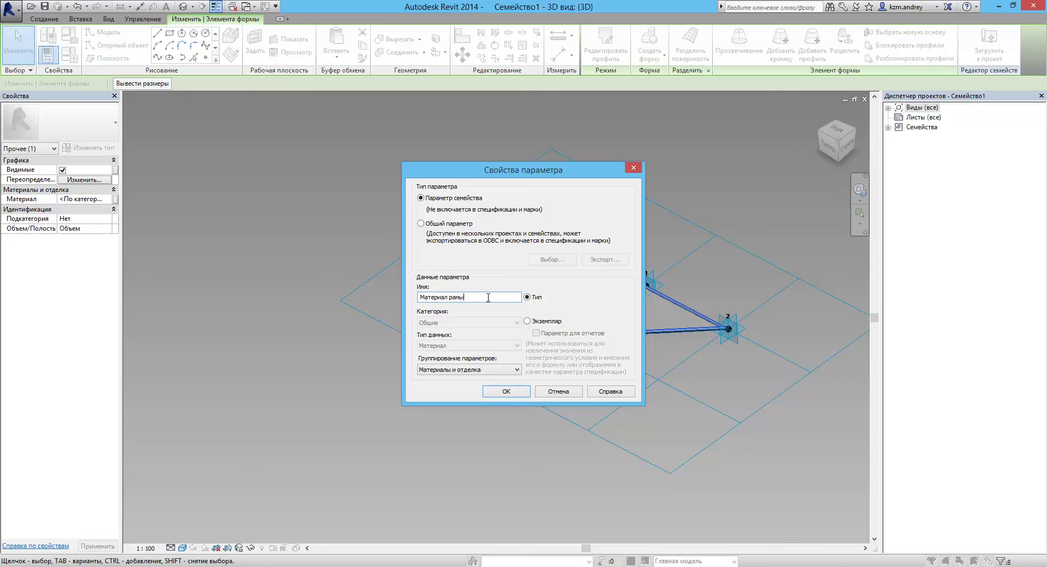
{"action": "left_click", "coordinate": [495, 392]}
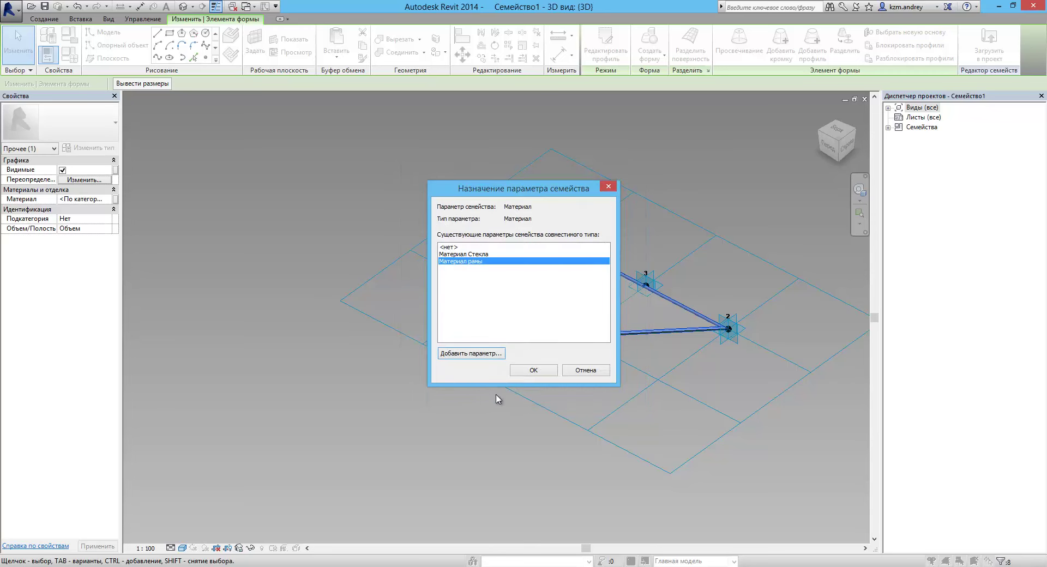
{"action": "left_click", "coordinate": [526, 374]}
{"action": "middle_click_drag", "start_coordinate": [518, 378], "coordinate": [436, 383]}
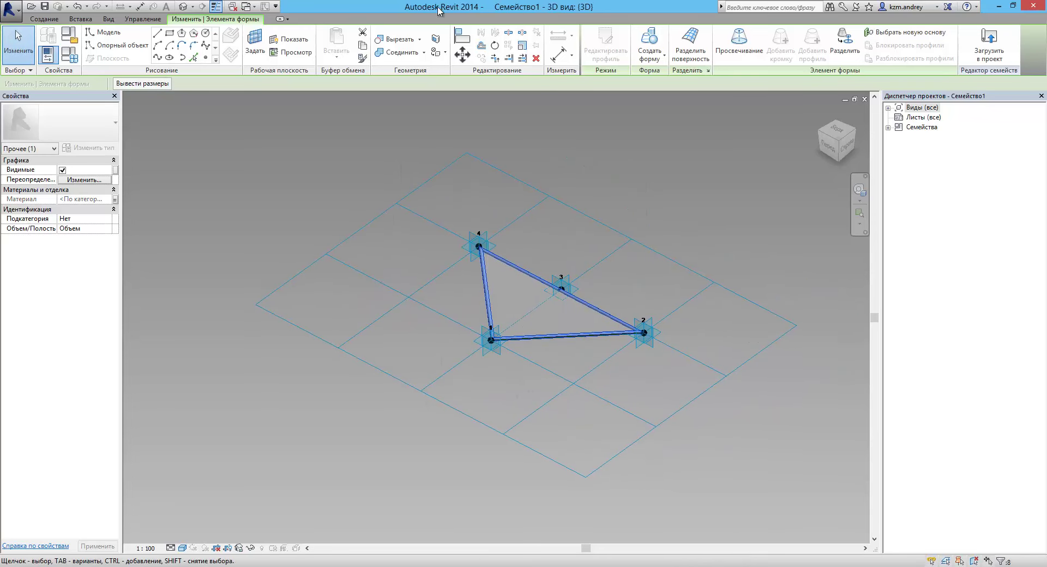
{"action": "middle_click_drag", "start_coordinate": [683, 207], "coordinate": [612, 198]}
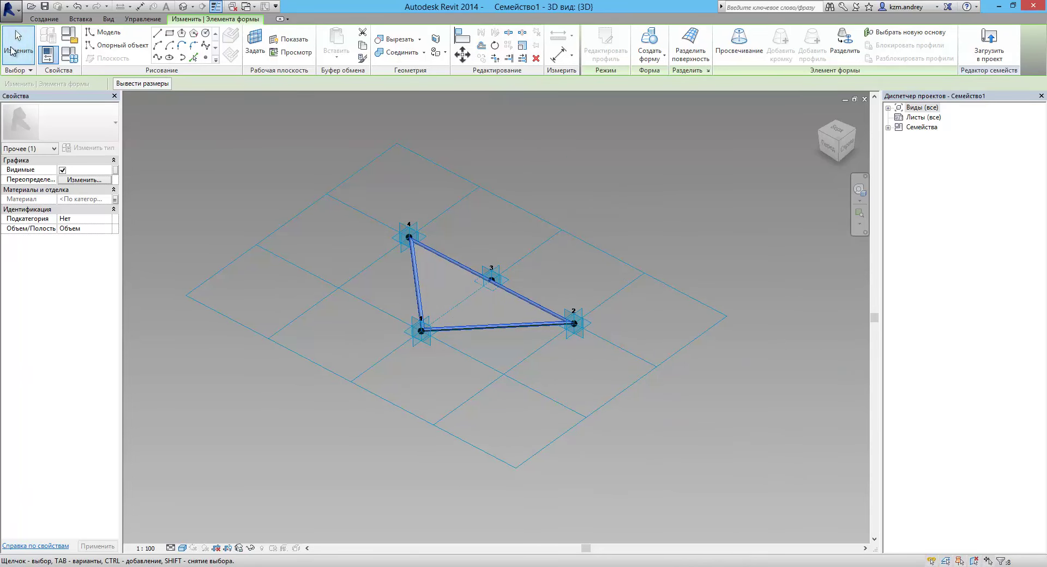
{"action": "left_click", "coordinate": [8, 11]}
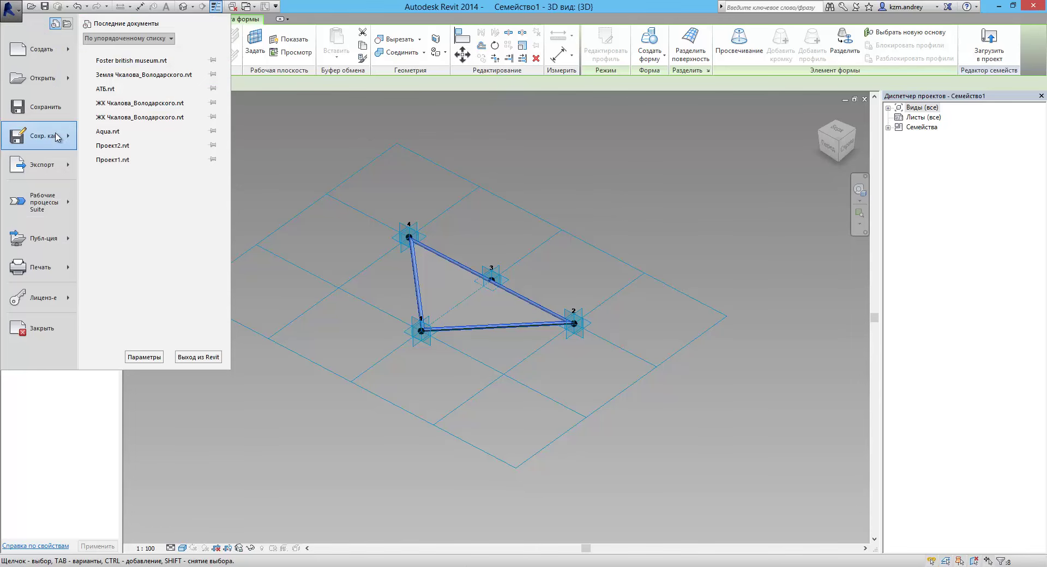
- Save the panel family with the file name Треульник
{"action": "mouse_move", "coordinate": [39, 136]}
{"action": "left_click", "coordinate": [151, 108]}
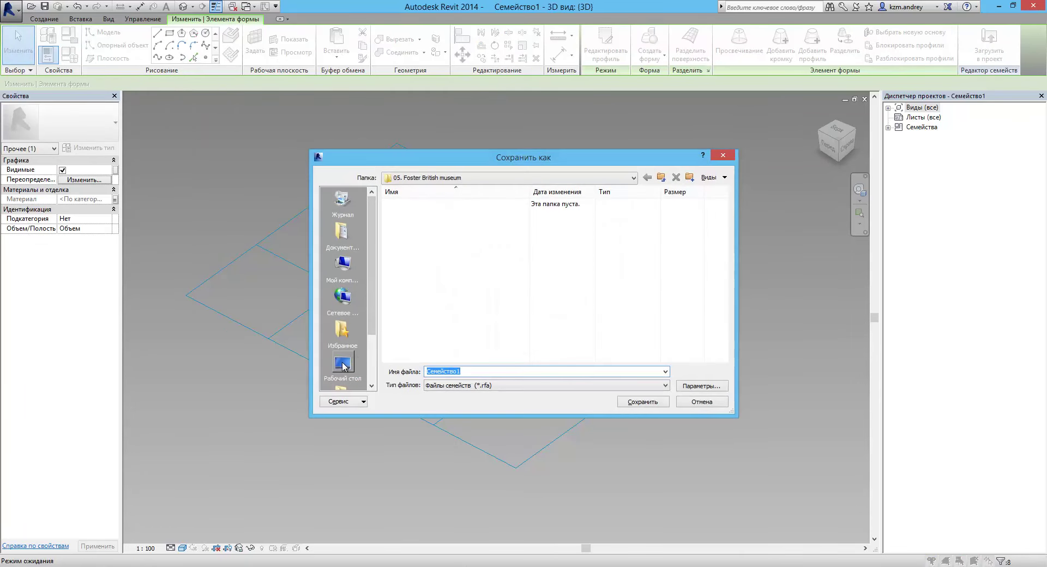
{"action": "left_click", "coordinate": [344, 364]}
{"action": "double_click", "coordinate": [498, 372]}
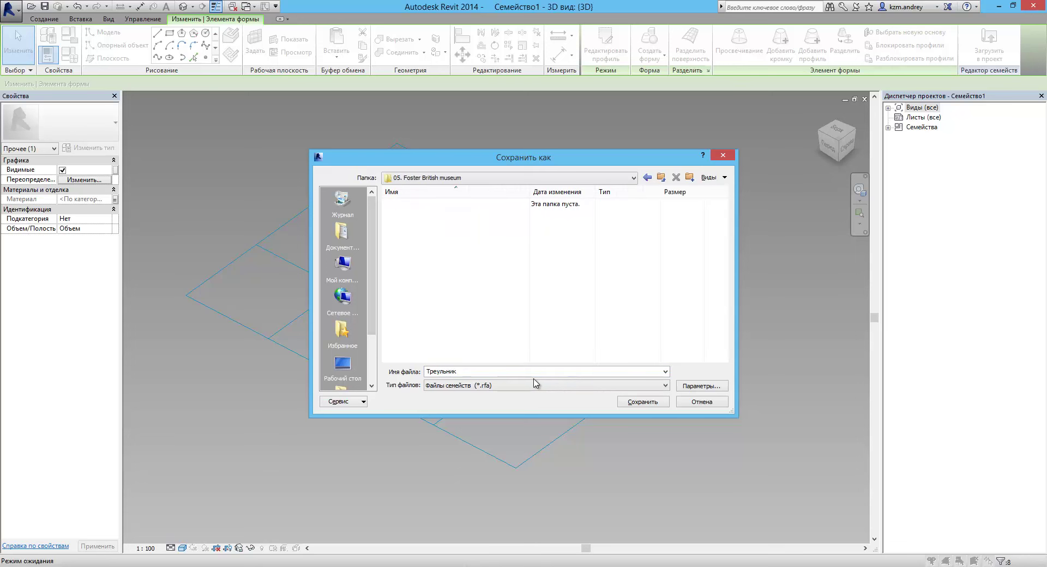
{"action": "left_click", "coordinate": [651, 405]}
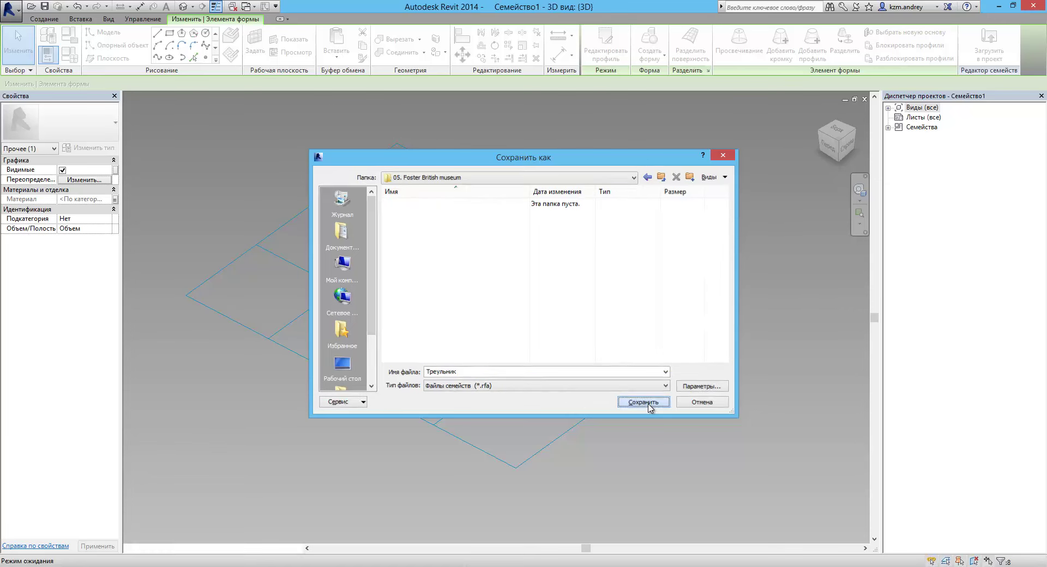
{"action": "key", "text": "Escape"}
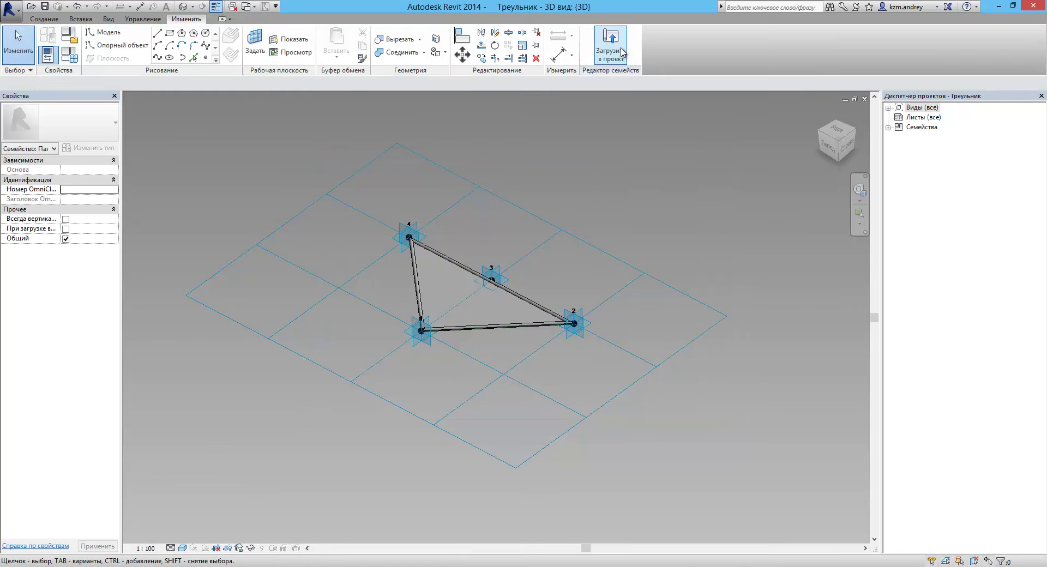
{"action": "left_click", "coordinate": [611, 43]}
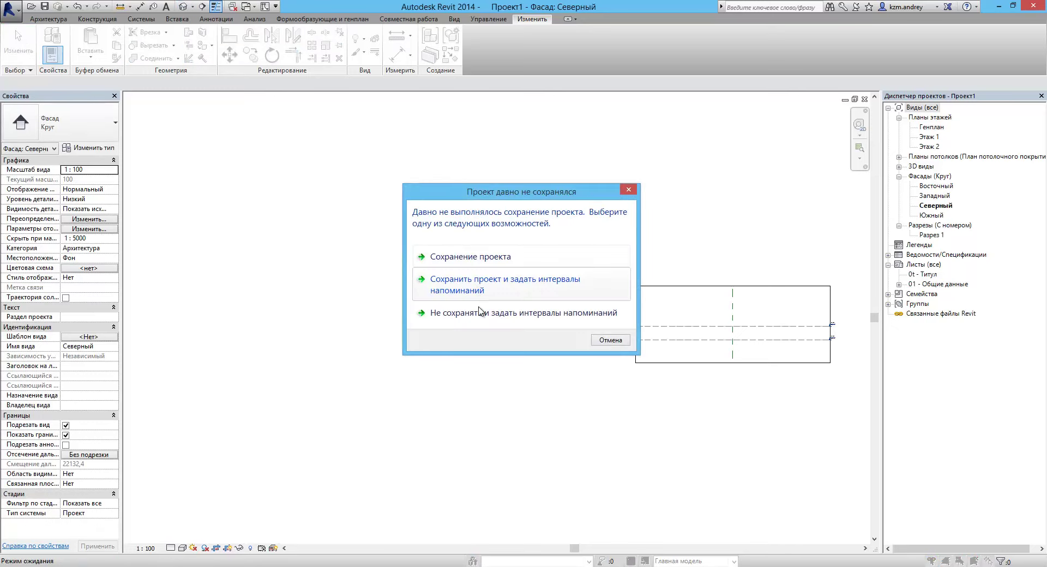
- Load Треульник into the museum project and open the glass roof form with Edit In-Place
{"action": "left_click", "coordinate": [610, 342]}
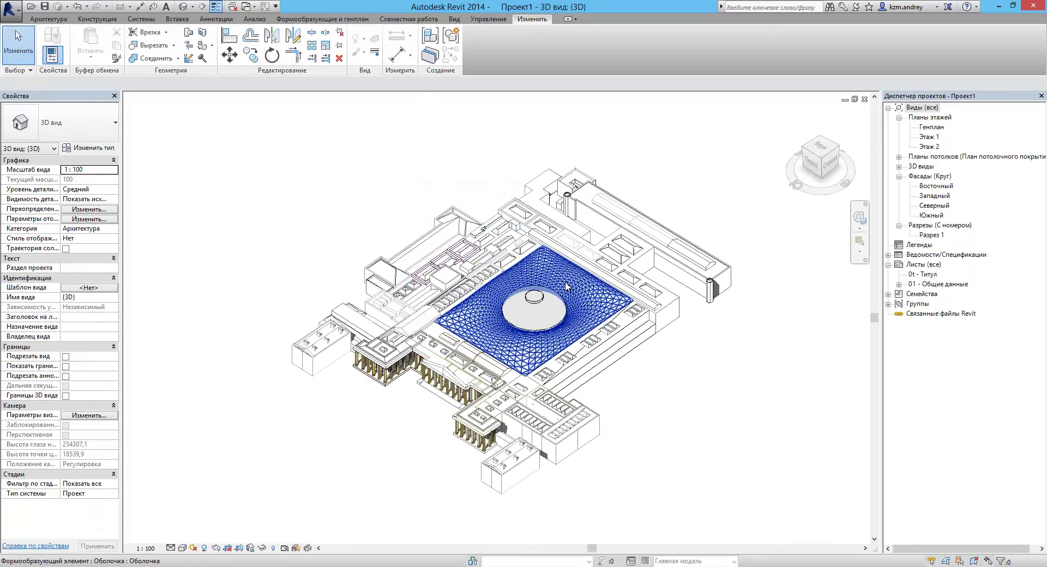
{"action": "left_click", "coordinate": [553, 278]}
{"action": "scroll", "coordinate": [551, 308], "scroll_direction": "up", "scroll_amount": 3}
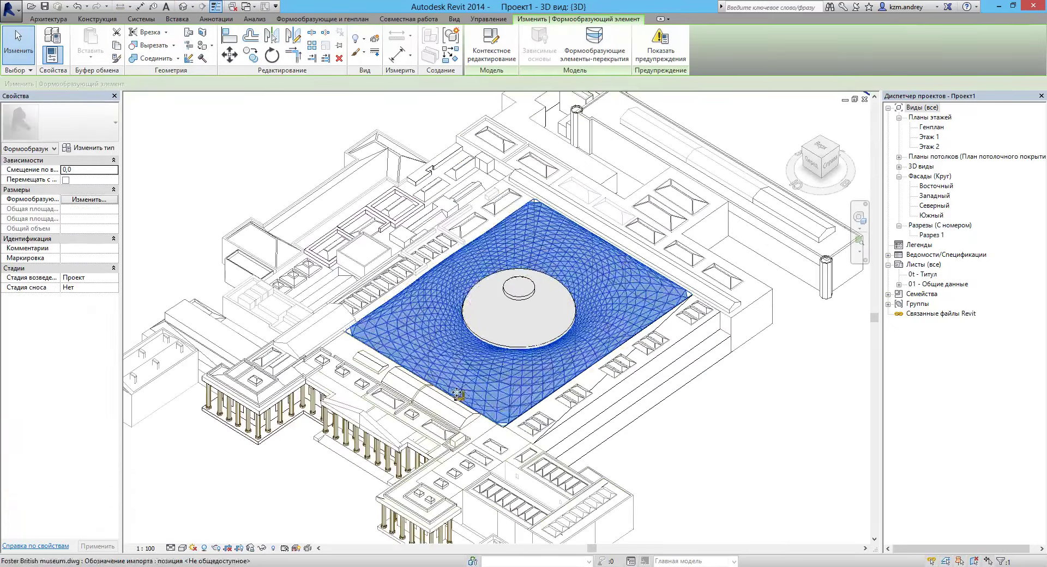
{"action": "left_click", "coordinate": [486, 60]}
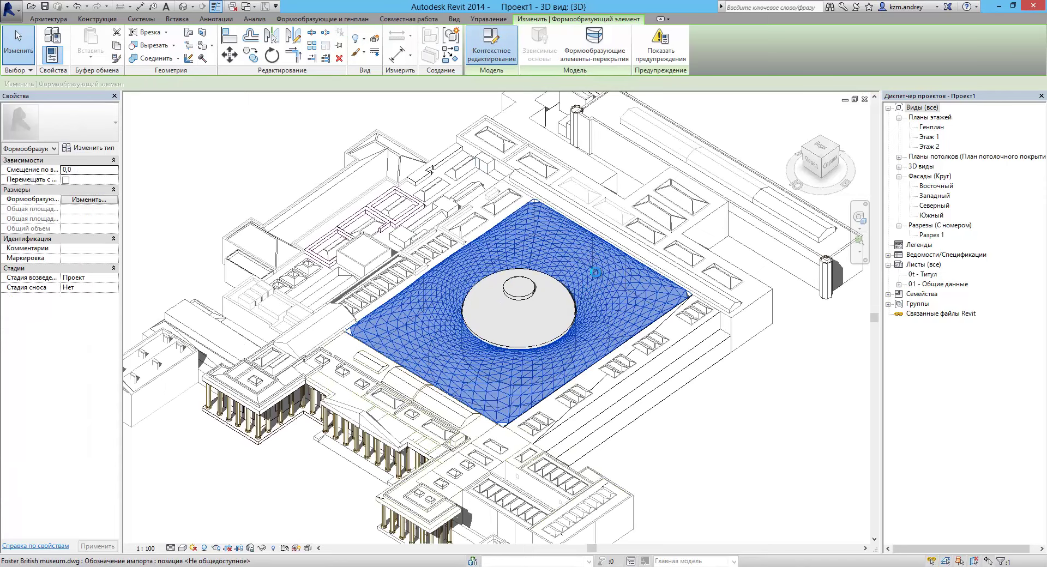
{"action": "left_click", "coordinate": [600, 243]}
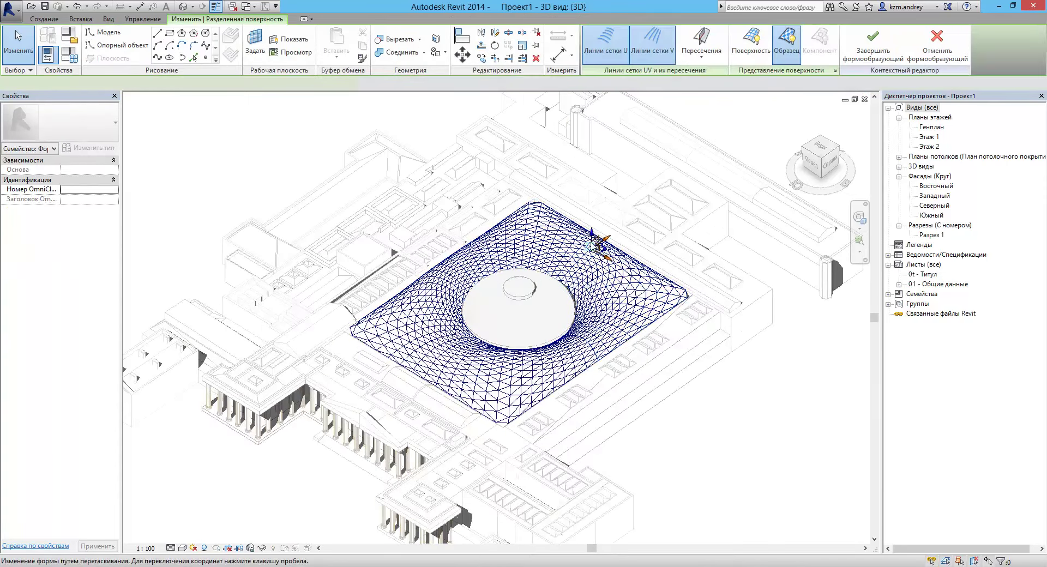
- Select the roof's divided surface and assign the Треугольники (изогнутые) : Треульник panel type
{"action": "left_click", "coordinate": [559, 278]}
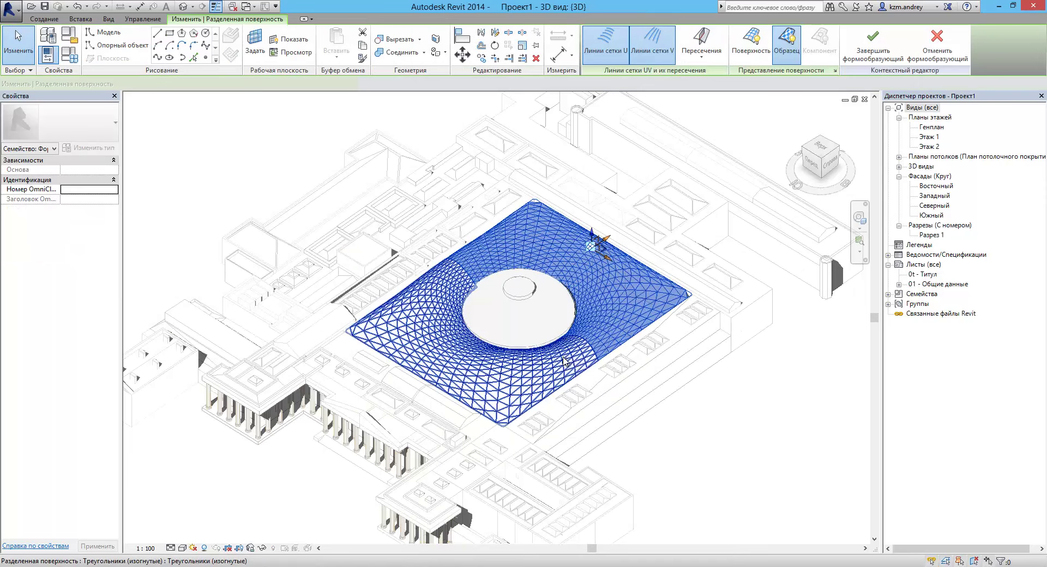
{"action": "left_click", "coordinate": [570, 362], "text": "ctrl"}
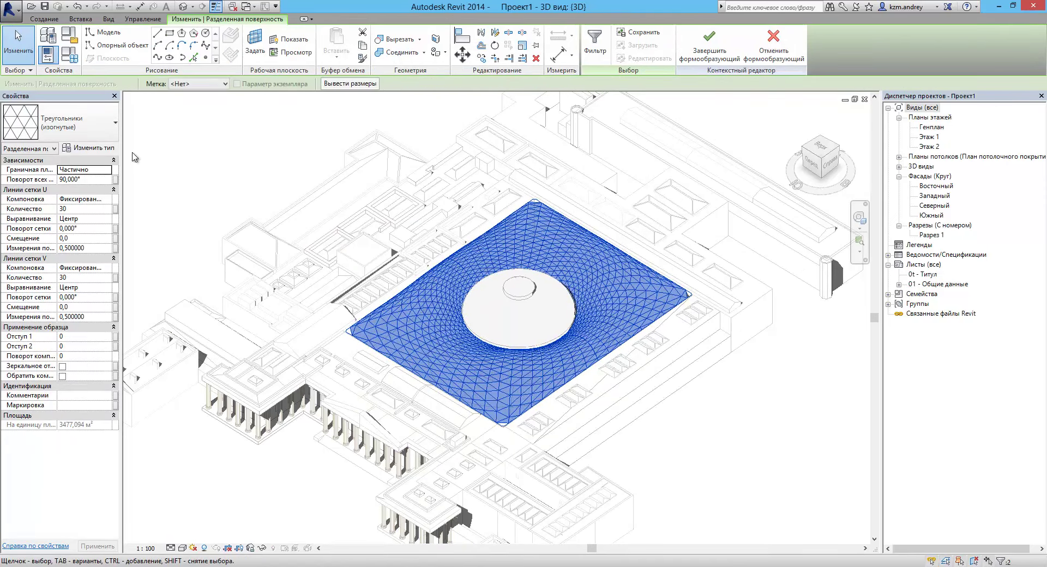
{"action": "left_click", "coordinate": [80, 121]}
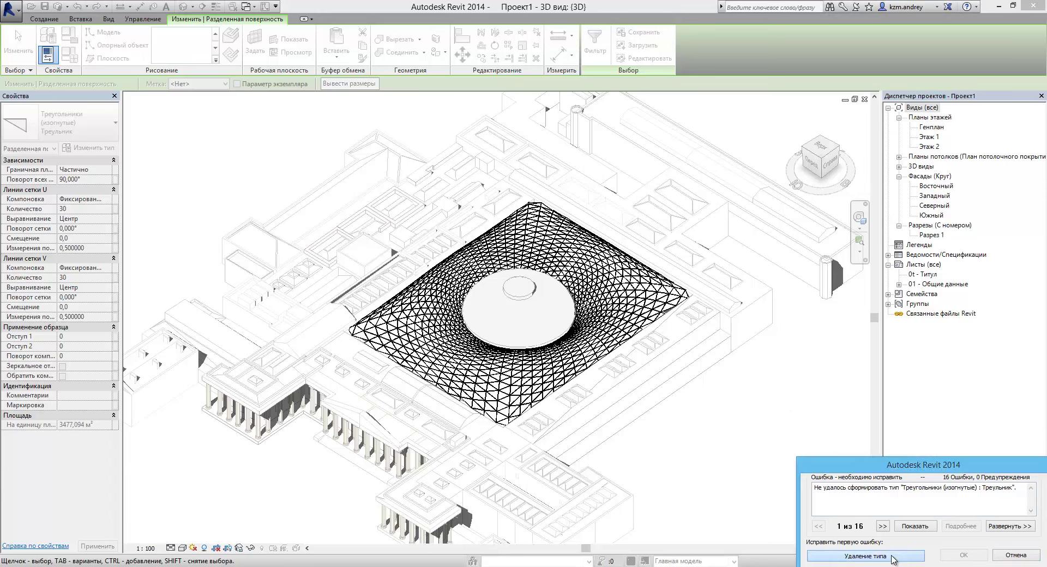
- Dismiss the 16-panel error report and zoom and orbit to a triangulated roof corner
{"action": "key", "text": "Return"}
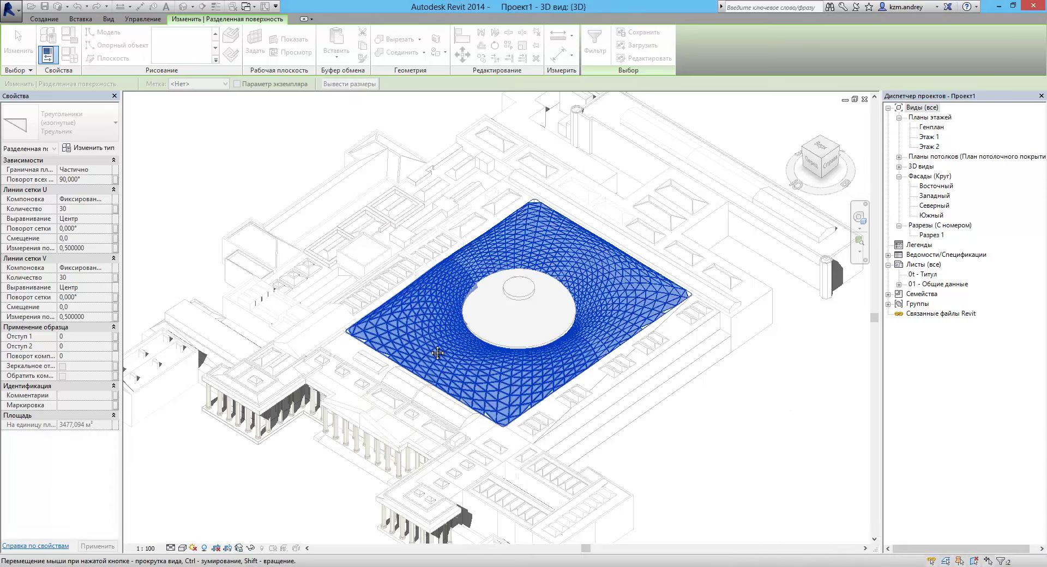
{"action": "middle_click_drag", "start_coordinate": [363, 344], "coordinate": [458, 336]}
{"action": "scroll", "coordinate": [457, 337], "scroll_direction": "up", "scroll_amount": 5}
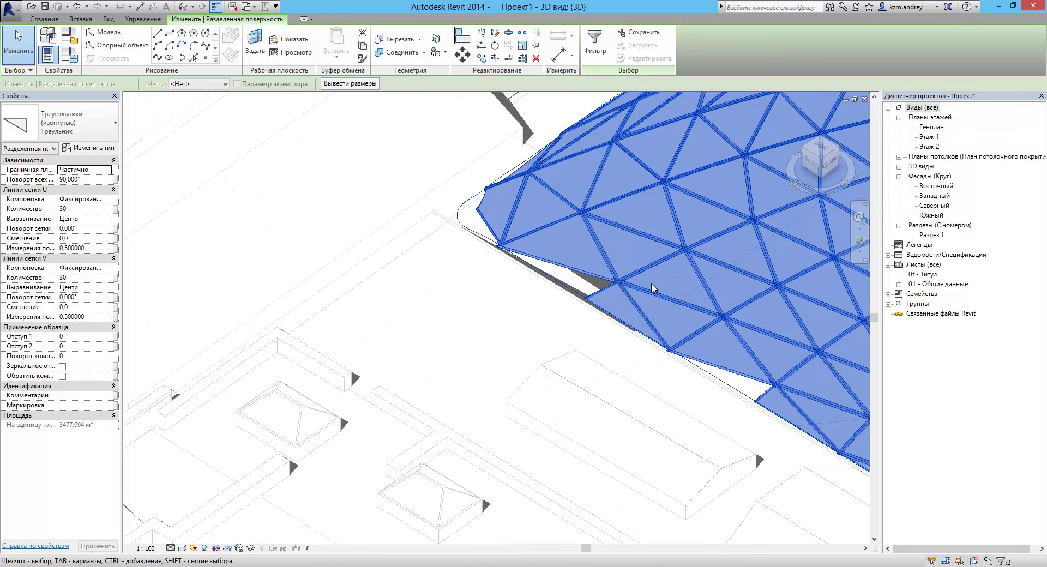
{"action": "mouse_move", "coordinate": [589, 287]}
{"action": "middle_mouse_down", "text": "shift"}
{"action": "mouse_move", "coordinate": [501, 283]}
{"action": "mouse_move", "coordinate": [475, 353]}
{"action": "mouse_move", "coordinate": [483, 342]}
{"action": "mouse_move", "coordinate": [603, 409]}
{"action": "mouse_move", "coordinate": [670, 406]}
{"action": "mouse_move", "coordinate": [362, 108]}
{"action": "mouse_move", "coordinate": [493, 311]}
{"action": "middle_mouse_up", "text": "shift"}
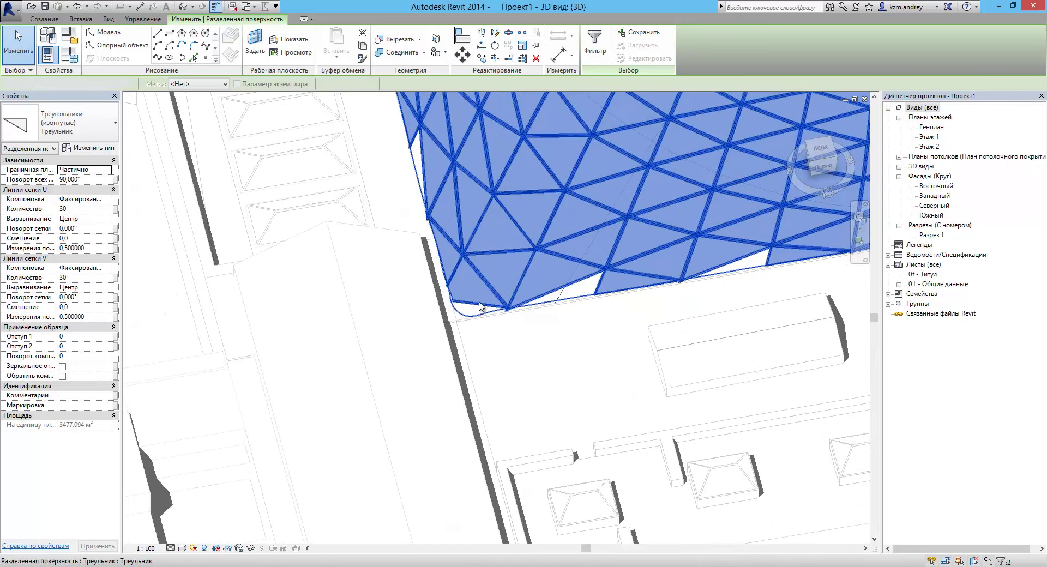
{"action": "double_click", "coordinate": [478, 303]}
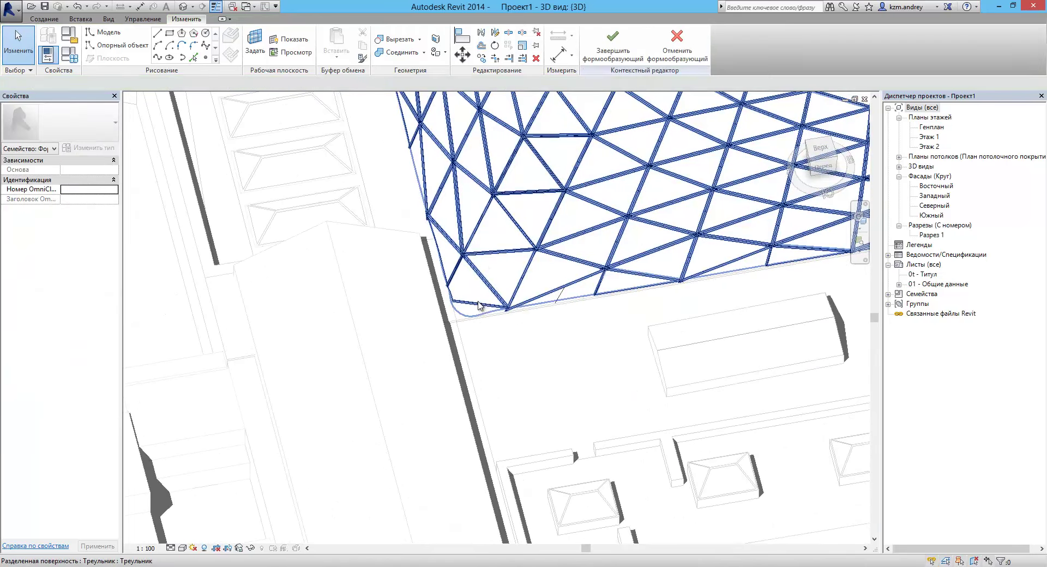
- Zoom in on the roof mesh's lower corner and set the visual style to Wireframe
{"action": "left_click", "coordinate": [479, 306]}
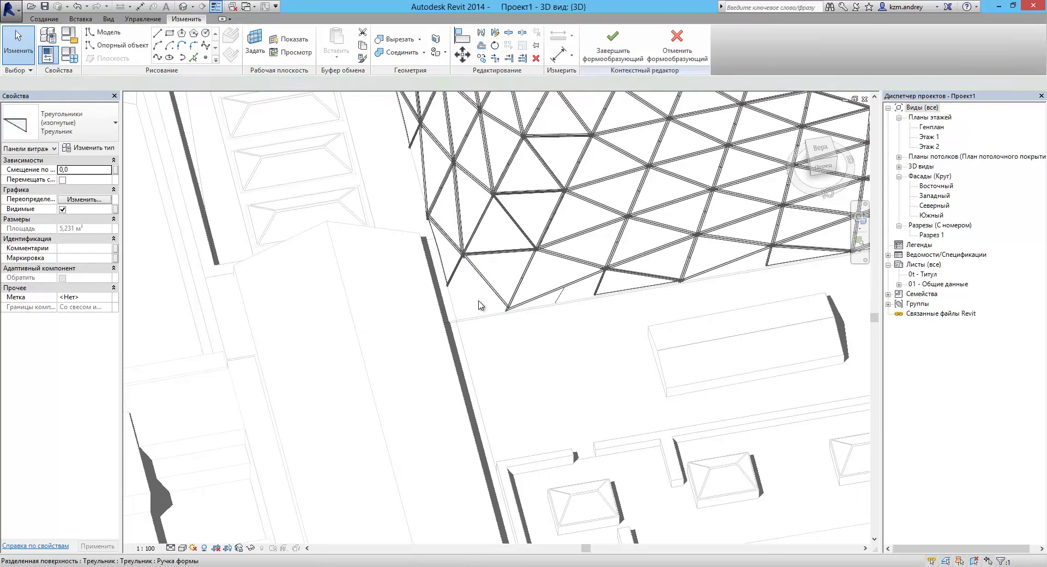
{"action": "key", "text": "Escape"}
{"action": "scroll", "coordinate": [479, 313], "scroll_direction": "up", "scroll_amount": 2}
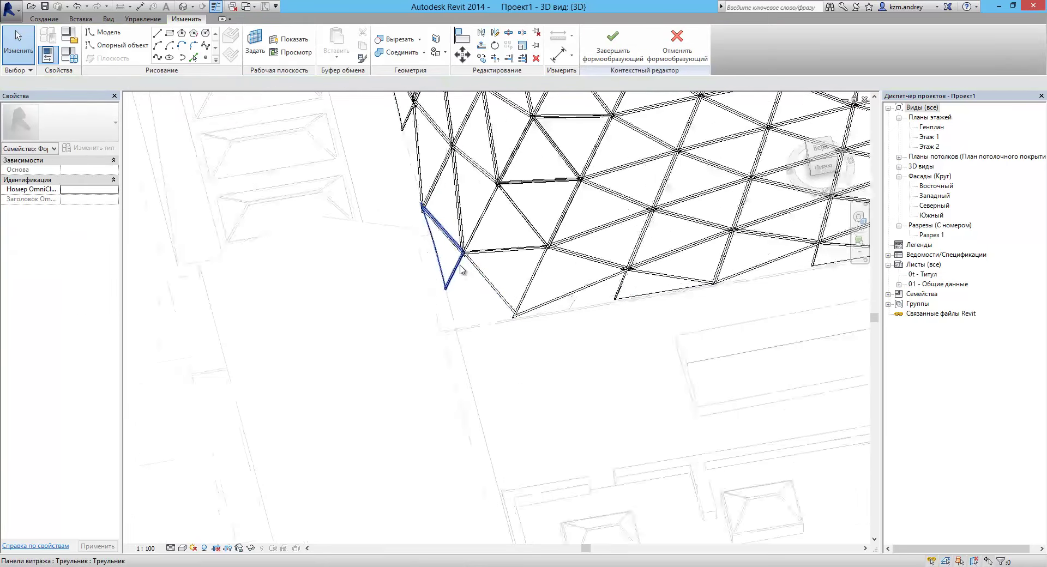
{"action": "scroll", "coordinate": [469, 327], "scroll_direction": "up", "scroll_amount": 2}
{"action": "scroll", "coordinate": [464, 367], "scroll_direction": "down", "scroll_amount": 2}
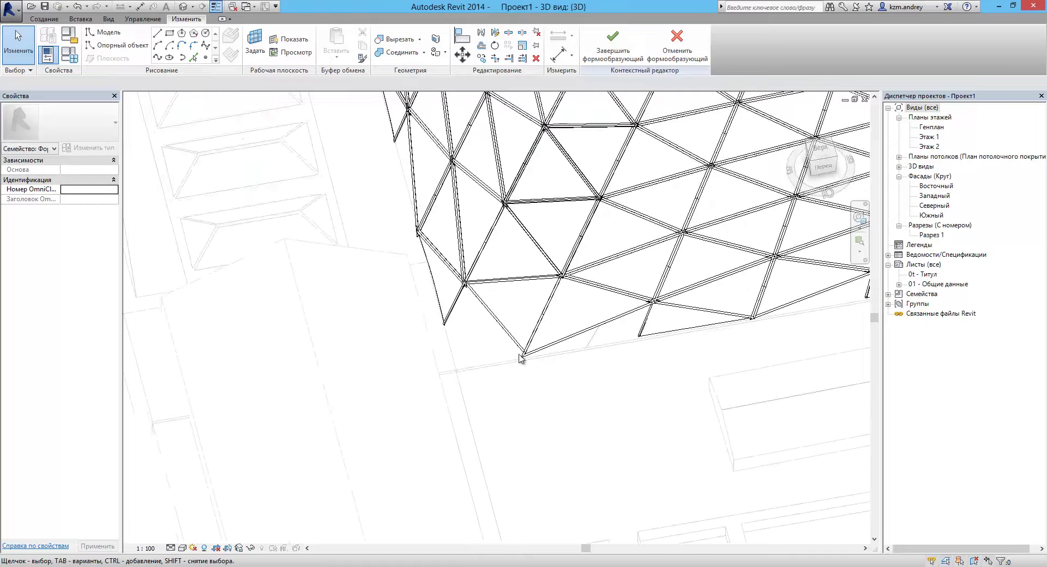
{"action": "scroll", "coordinate": [481, 311], "scroll_direction": "down", "scroll_amount": 1}
{"action": "scroll", "coordinate": [493, 335], "scroll_direction": "down", "scroll_amount": 1}
{"action": "scroll", "coordinate": [495, 339], "scroll_direction": "down", "scroll_amount": 2}
{"action": "scroll", "coordinate": [491, 345], "scroll_direction": "up", "scroll_amount": 2}
{"action": "scroll", "coordinate": [489, 353], "scroll_direction": "up", "scroll_amount": 2}
{"action": "scroll", "coordinate": [486, 353], "scroll_direction": "up", "scroll_amount": 2}
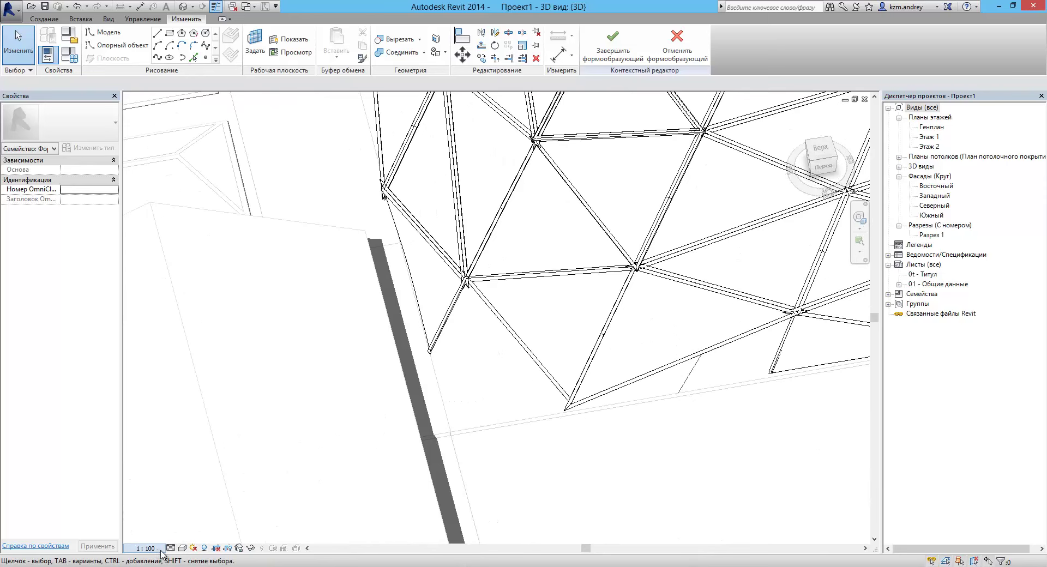
{"action": "left_click", "coordinate": [182, 548]}
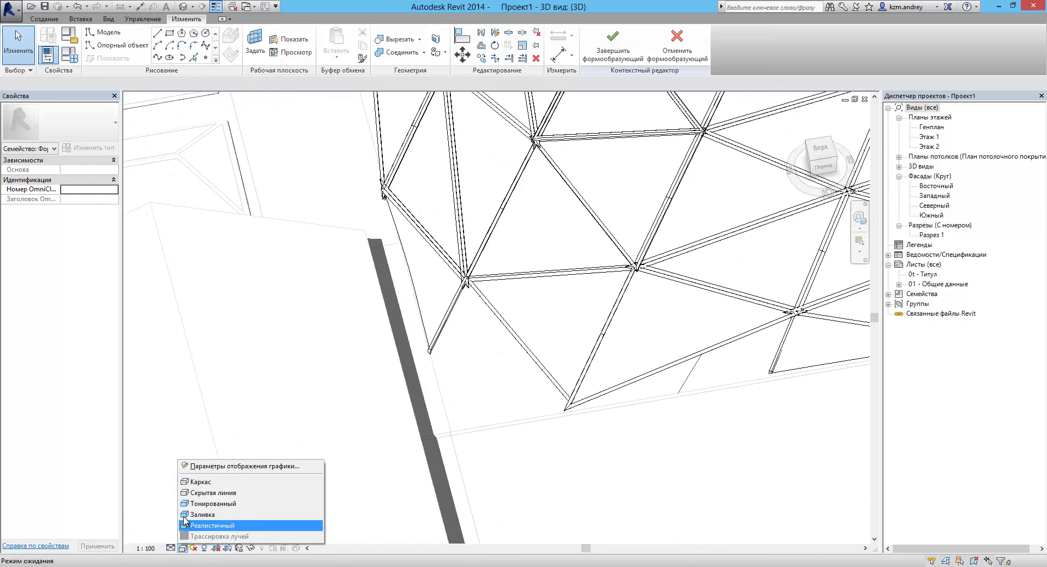
{"action": "left_click", "coordinate": [198, 478]}
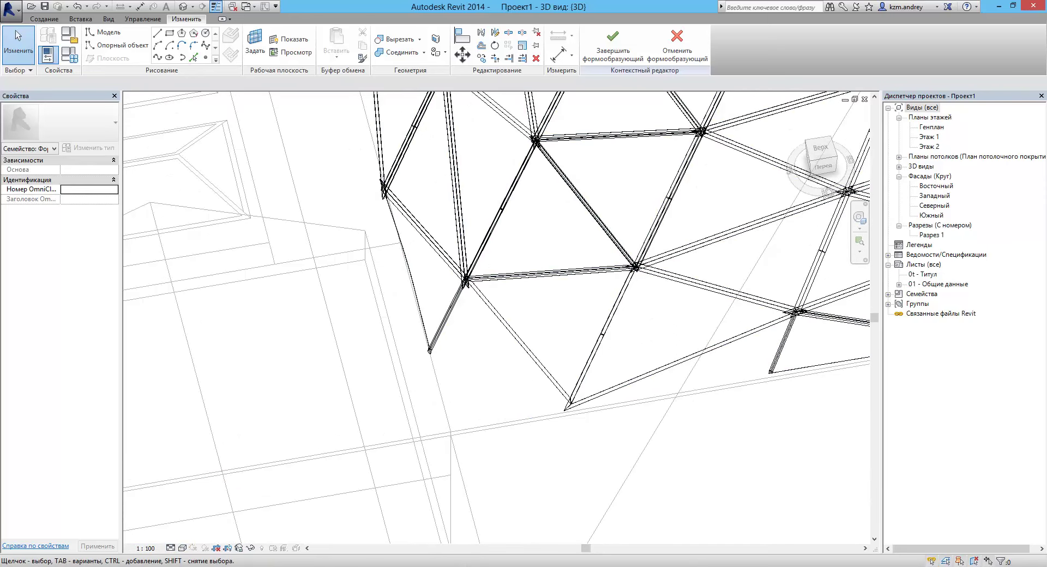
- Place a Треугольники panel component, picking its first two corners on truss nodes
{"action": "left_click", "coordinate": [52, 19]}
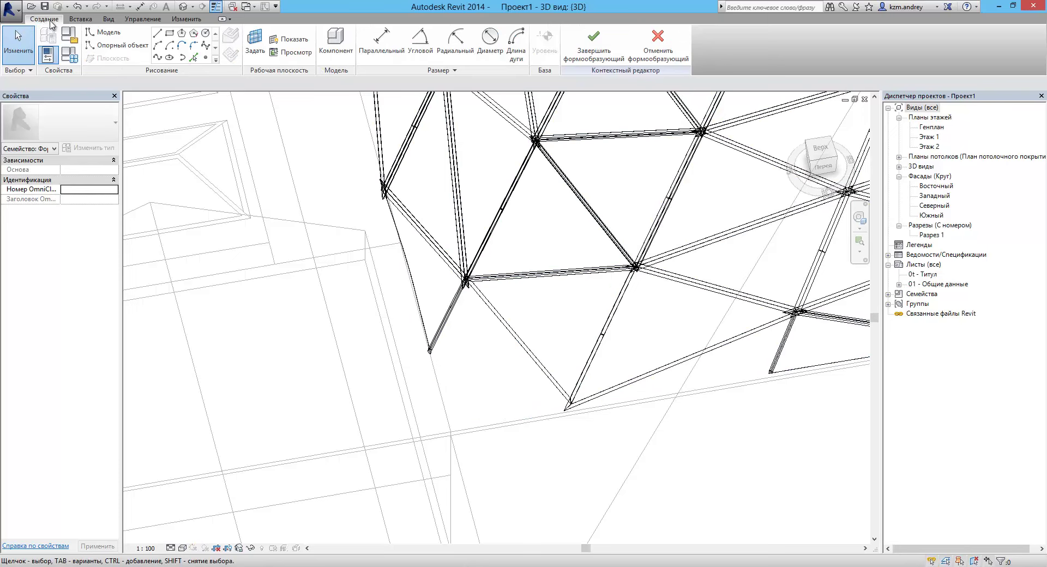
{"action": "left_click", "coordinate": [335, 41]}
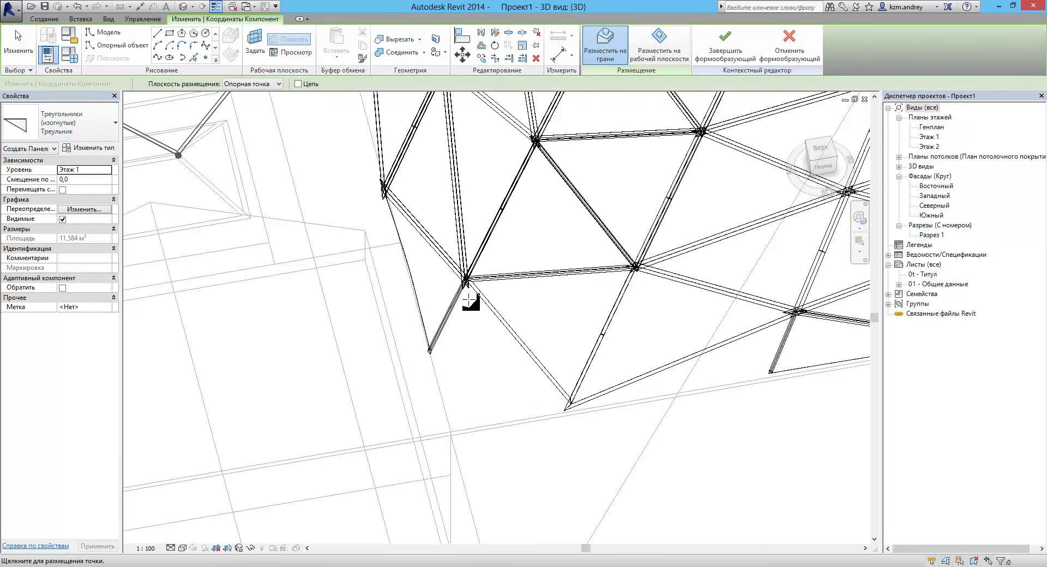
{"action": "scroll", "coordinate": [461, 281], "scroll_direction": "up", "scroll_amount": 3}
{"action": "scroll", "coordinate": [461, 281], "scroll_direction": "down", "scroll_amount": 2}
{"action": "scroll", "coordinate": [467, 261], "scroll_direction": "down", "scroll_amount": 2}
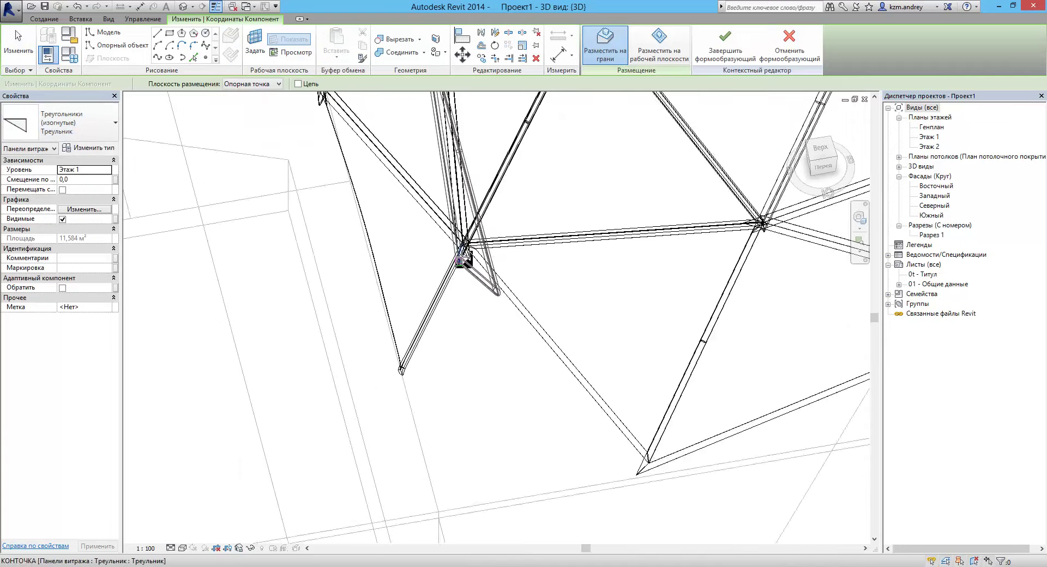
{"action": "scroll", "coordinate": [491, 283], "scroll_direction": "down", "scroll_amount": 2}
{"action": "scroll", "coordinate": [468, 261], "scroll_direction": "up", "scroll_amount": 2}
{"action": "scroll", "coordinate": [467, 254], "scroll_direction": "up", "scroll_amount": 3}
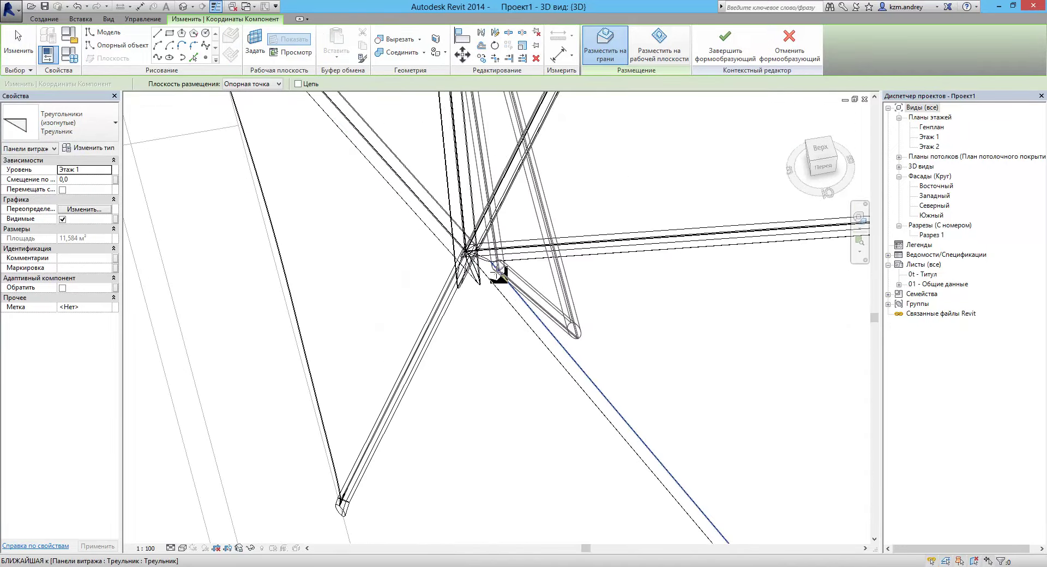
{"action": "left_click", "coordinate": [466, 252]}
{"action": "scroll", "coordinate": [467, 252], "scroll_direction": "down", "scroll_amount": 3}
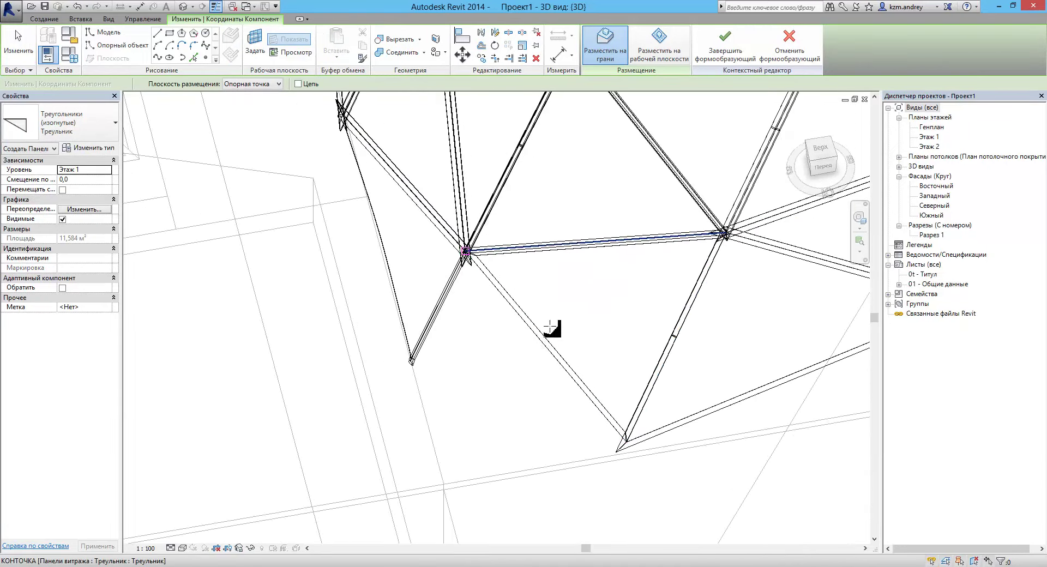
{"action": "scroll", "coordinate": [626, 436], "scroll_direction": "up", "scroll_amount": 2}
{"action": "scroll", "coordinate": [626, 436], "scroll_direction": "up", "scroll_amount": 1}
{"action": "scroll", "coordinate": [626, 436], "scroll_direction": "up", "scroll_amount": 1}
{"action": "left_click", "coordinate": [626, 436]}
- Switch to Shaded, pick the panel's last corner at the grid edge, and orbit to review it
{"action": "scroll", "coordinate": [626, 436], "scroll_direction": "down", "scroll_amount": 2}
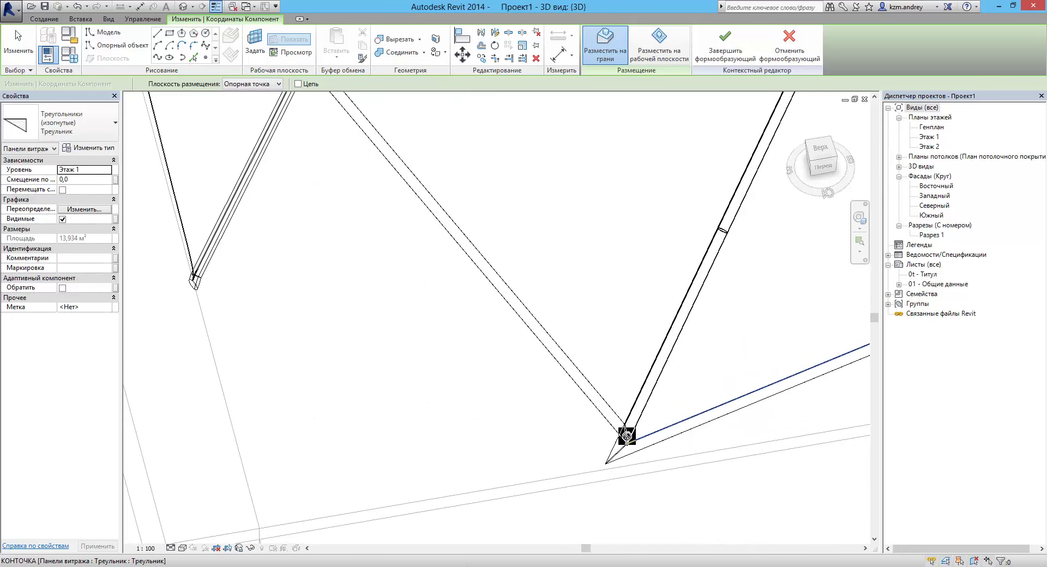
{"action": "scroll", "coordinate": [627, 436], "scroll_direction": "down", "scroll_amount": 2}
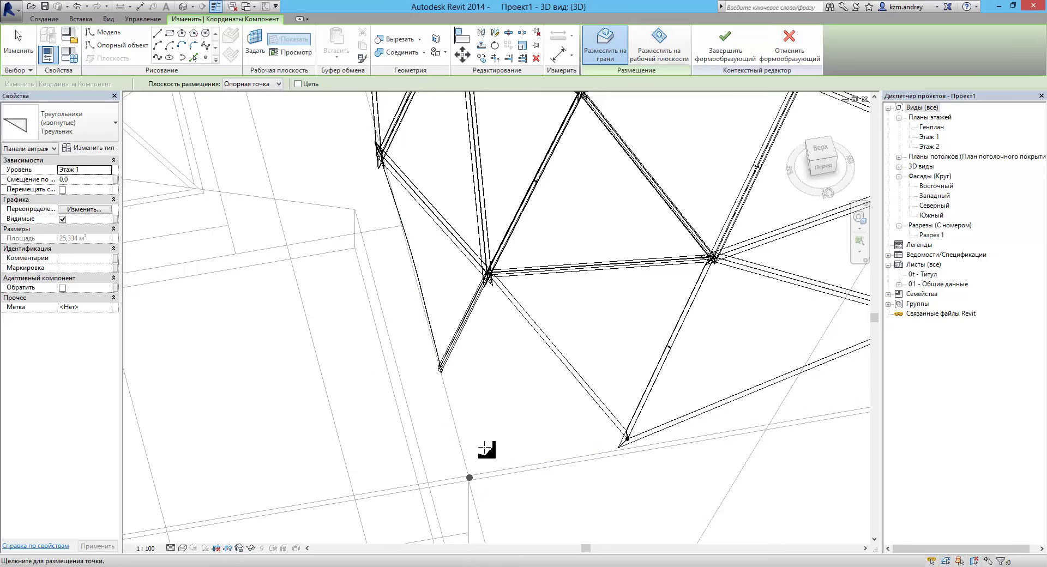
{"action": "scroll", "coordinate": [479, 451], "scroll_direction": "down", "scroll_amount": 3}
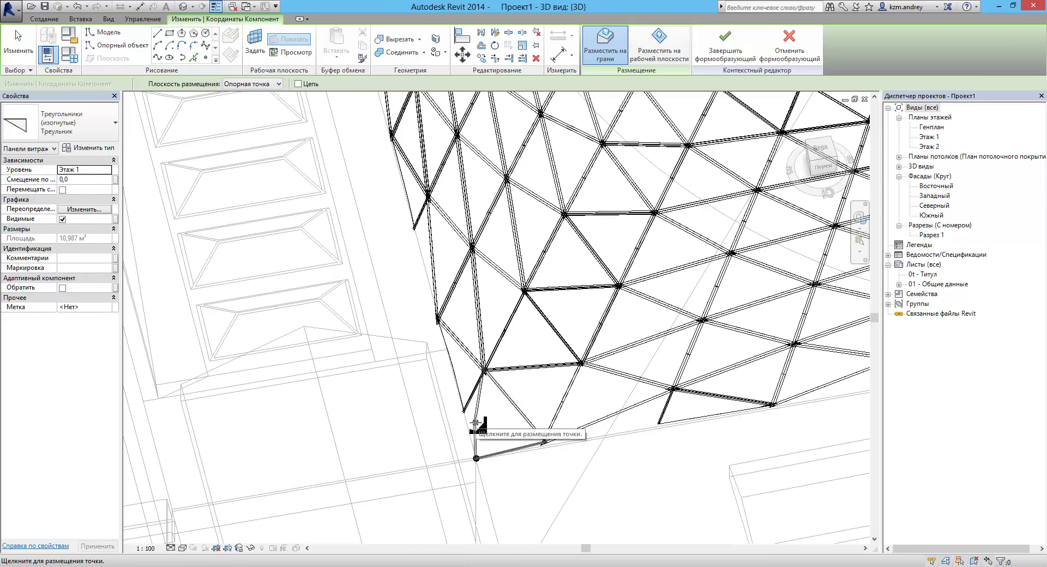
{"action": "scroll", "coordinate": [464, 412], "scroll_direction": "up", "scroll_amount": 2}
{"action": "scroll", "coordinate": [460, 404], "scroll_direction": "up", "scroll_amount": 2}
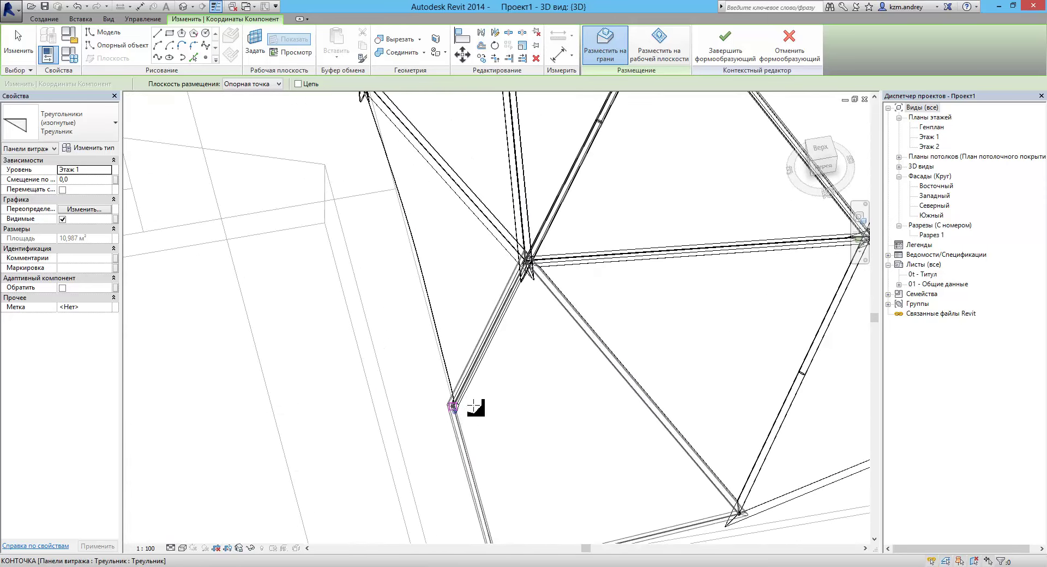
{"action": "scroll", "coordinate": [470, 376], "scroll_direction": "down", "scroll_amount": 3}
{"action": "key", "text": "Escape"}
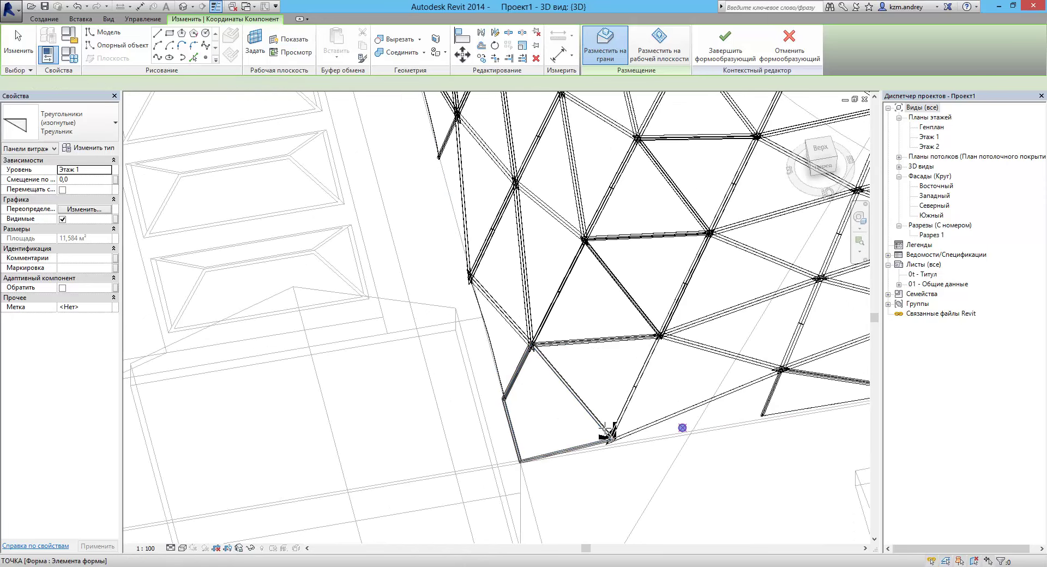
{"action": "middle_click_drag", "start_coordinate": [603, 428], "coordinate": [656, 466]}
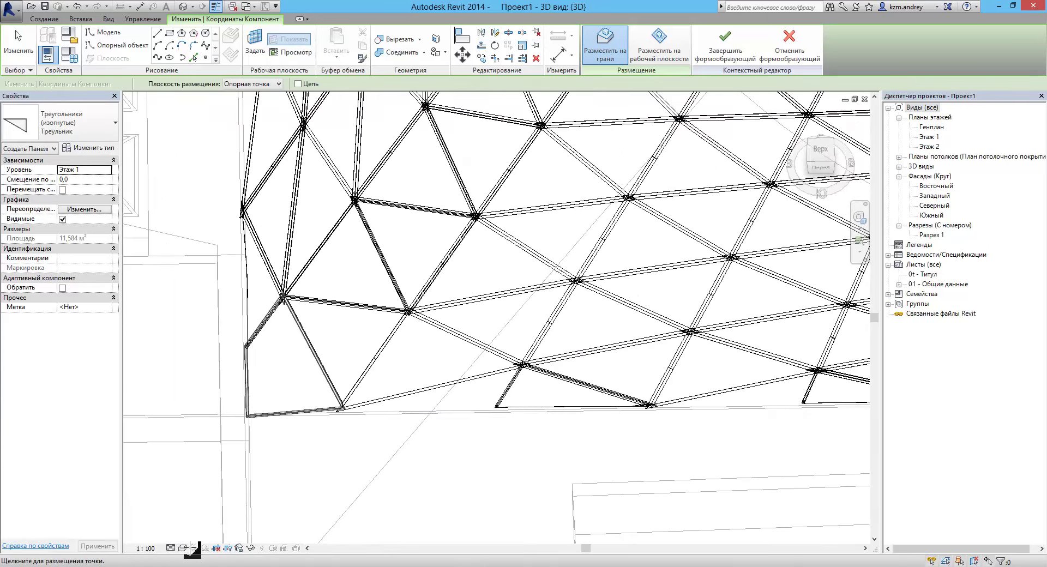
{"action": "left_click", "coordinate": [183, 548]}
{"action": "left_click", "coordinate": [197, 513]}
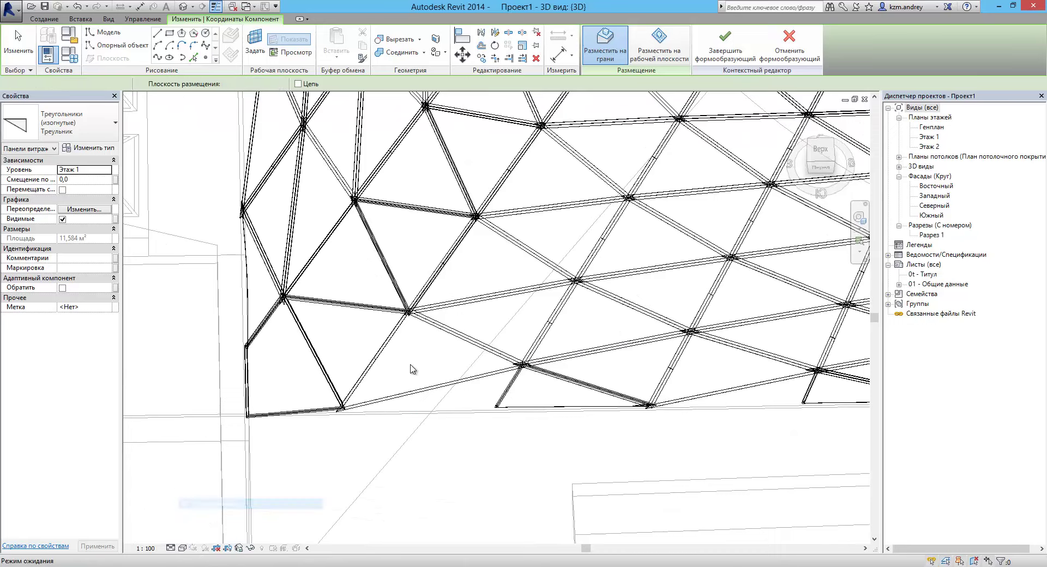
{"action": "scroll", "coordinate": [409, 360], "scroll_direction": "up", "scroll_amount": 5}
{"action": "scroll", "coordinate": [403, 360], "scroll_direction": "up", "scroll_amount": 3}
{"action": "left_click", "coordinate": [485, 396]}
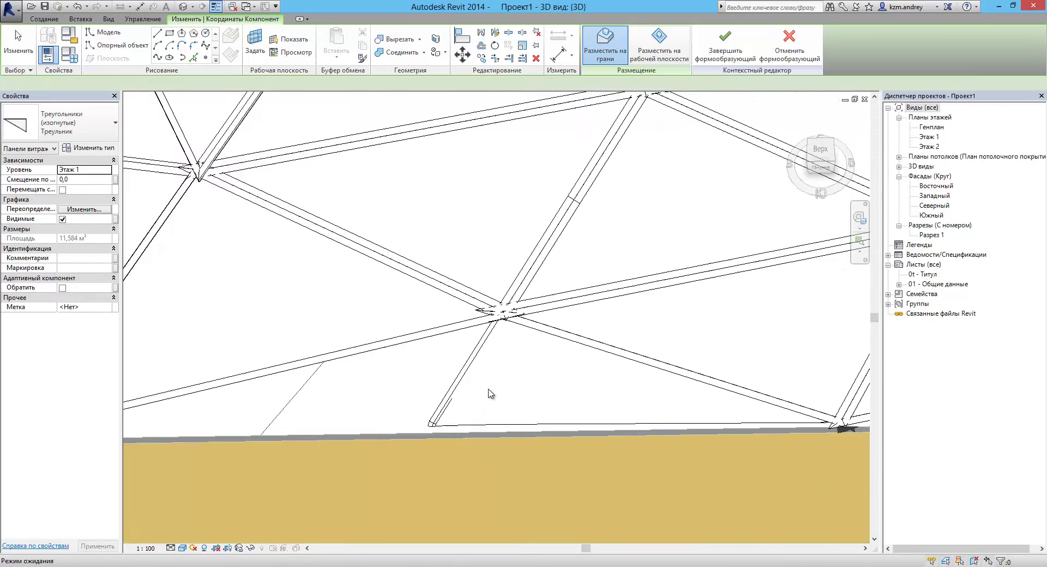
{"action": "key", "text": "Escape"}
{"action": "mouse_move", "coordinate": [456, 411]}
{"action": "middle_mouse_down", "text": "shift"}
{"action": "mouse_move", "coordinate": [475, 374]}
{"action": "mouse_move", "coordinate": [458, 346]}
{"action": "middle_mouse_up", "text": "shift"}
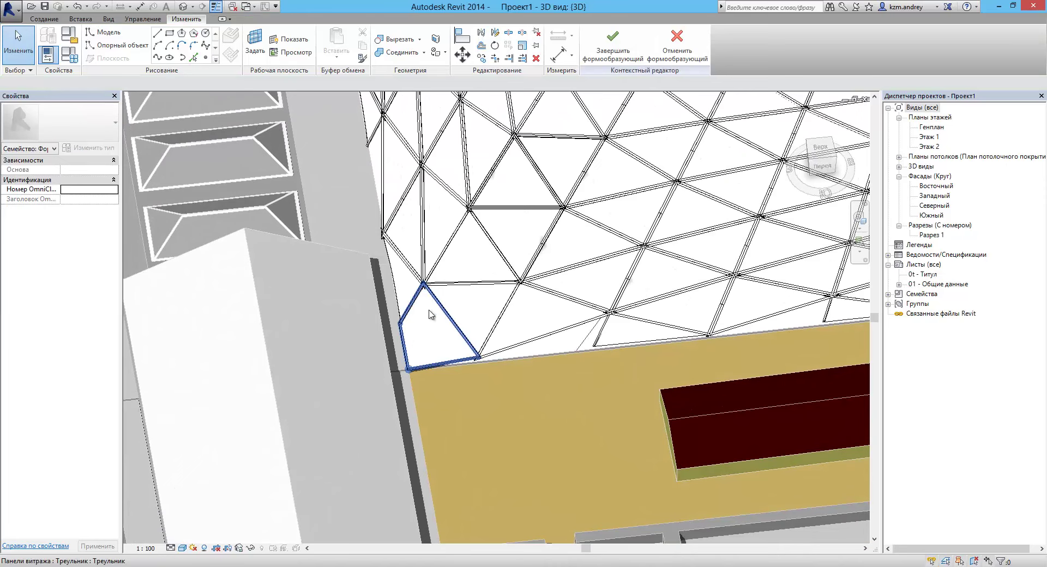
- Select the new corner triangle panel, orbit to inspect it, then zoom out over the museum complex
{"action": "left_click", "coordinate": [422, 328]}
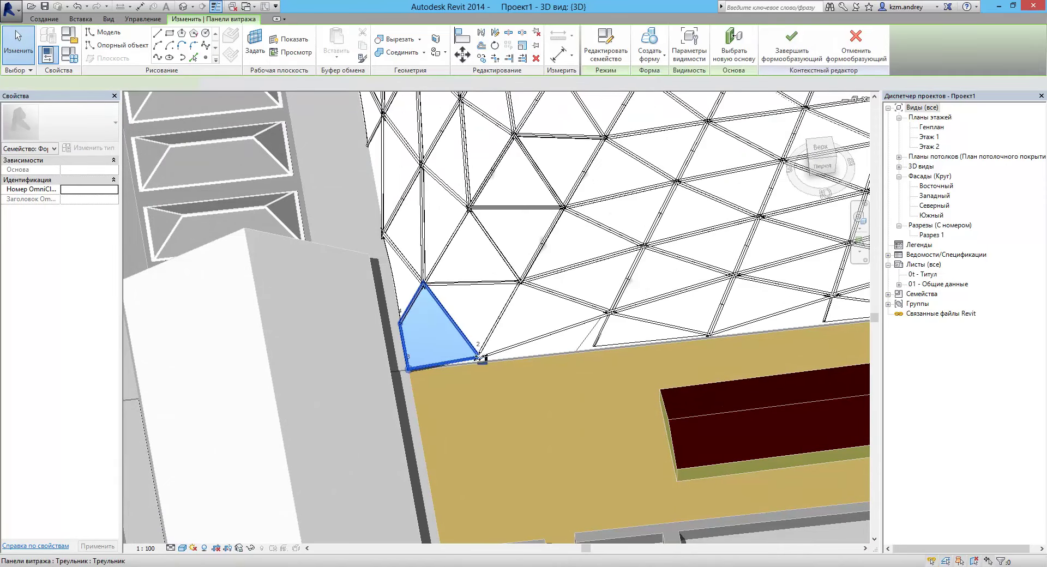
{"action": "mouse_move", "coordinate": [540, 382]}
{"action": "middle_mouse_down", "text": "shift"}
{"action": "mouse_move", "coordinate": [518, 358]}
{"action": "mouse_move", "coordinate": [556, 435]}
{"action": "mouse_move", "coordinate": [573, 388]}
{"action": "mouse_move", "coordinate": [686, 476]}
{"action": "middle_mouse_up", "text": "shift"}
{"action": "scroll", "coordinate": [555, 436], "scroll_direction": "down", "scroll_amount": 5}
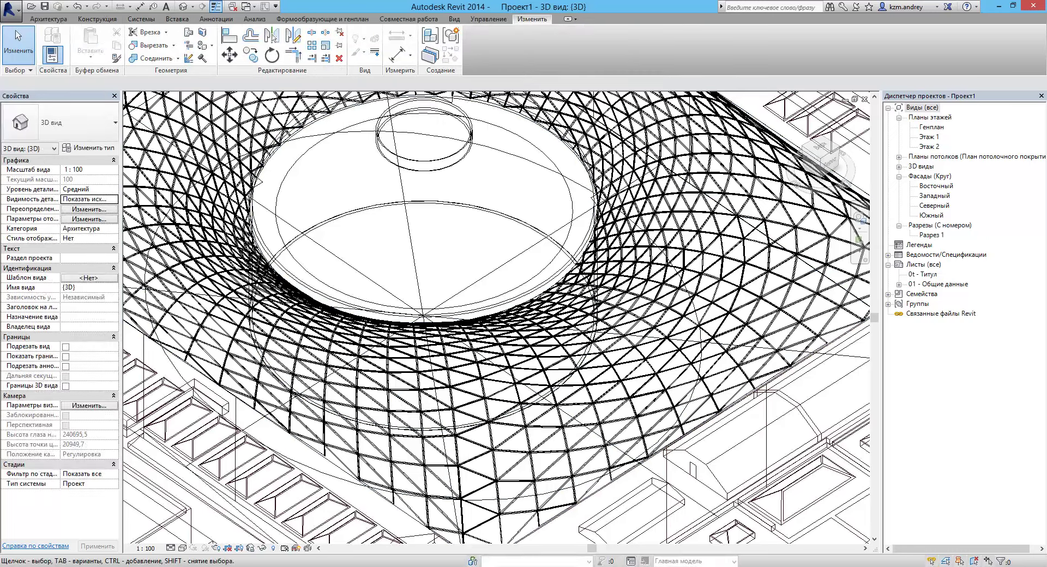
- Switch the 3D view to Shaded, zoom into the roof mesh, and select one triangular glazing panel
{"action": "left_click", "coordinate": [182, 548]}
{"action": "left_click", "coordinate": [251, 503]}
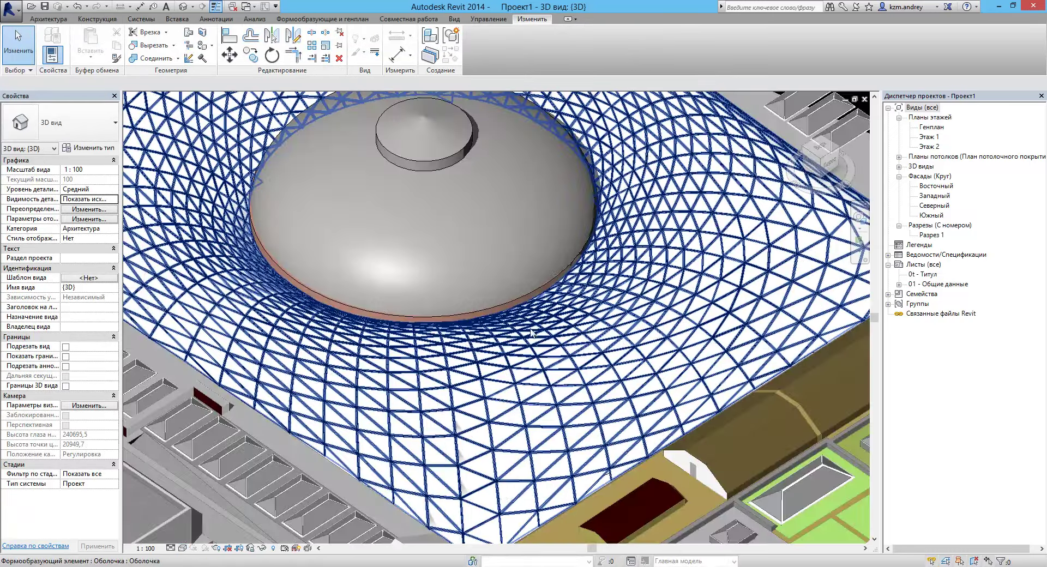
{"action": "scroll", "coordinate": [538, 354], "scroll_direction": "down", "scroll_amount": 3}
{"action": "scroll", "coordinate": [657, 237], "scroll_direction": "up", "scroll_amount": 2}
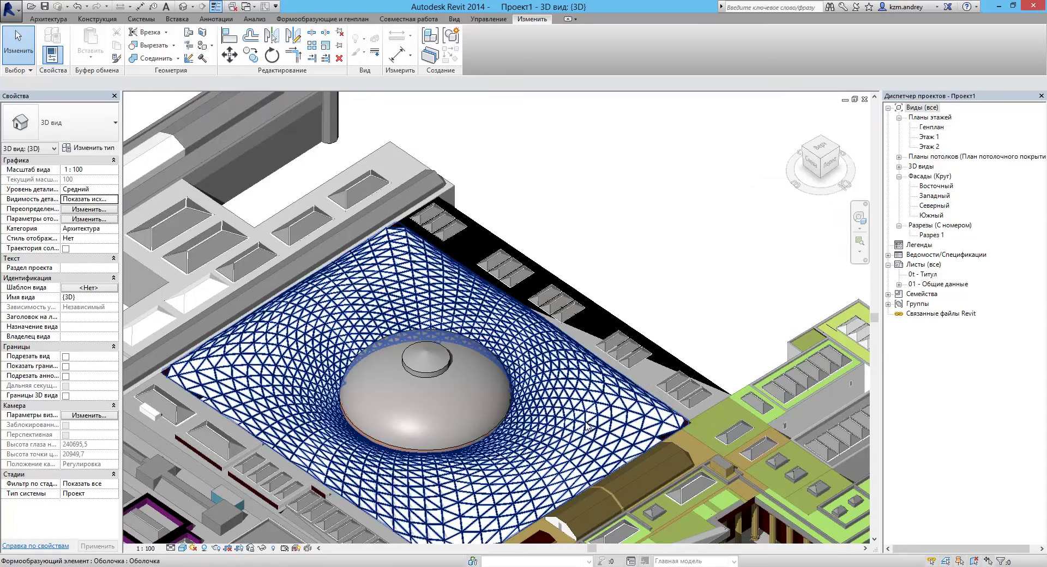
{"action": "scroll", "coordinate": [593, 425], "scroll_direction": "up", "scroll_amount": 3}
{"action": "scroll", "coordinate": [594, 424], "scroll_direction": "up", "scroll_amount": 2}
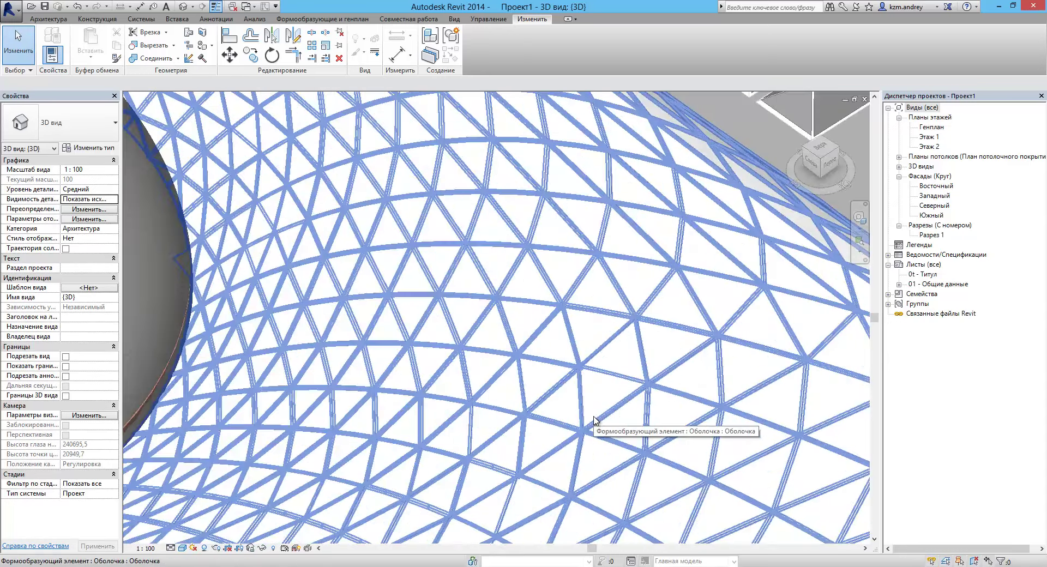
{"action": "left_click", "coordinate": [598, 419]}
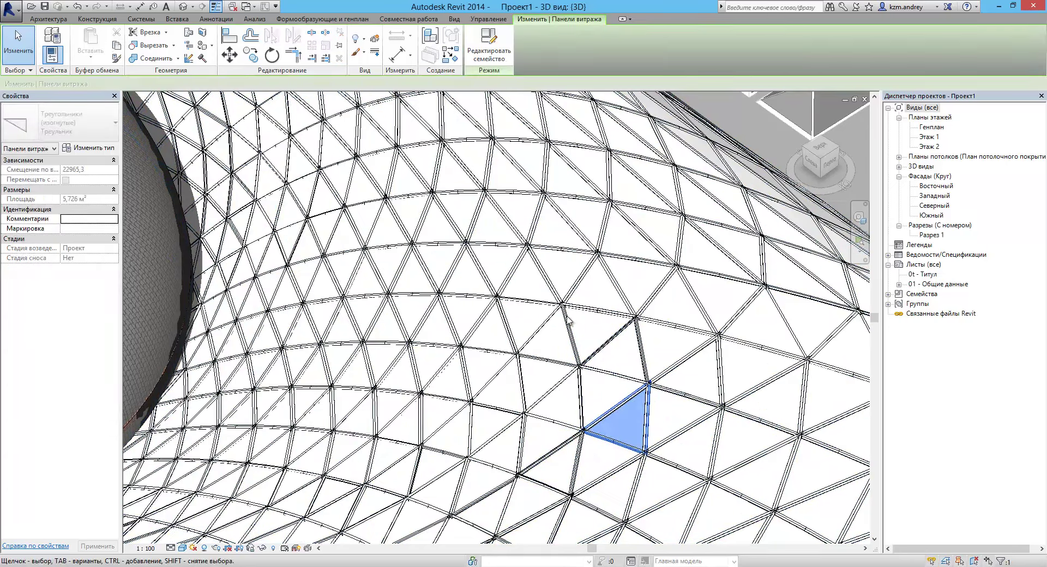
- In the panel's type properties, set the frame material to Металл хромированный
{"action": "left_click", "coordinate": [97, 149]}
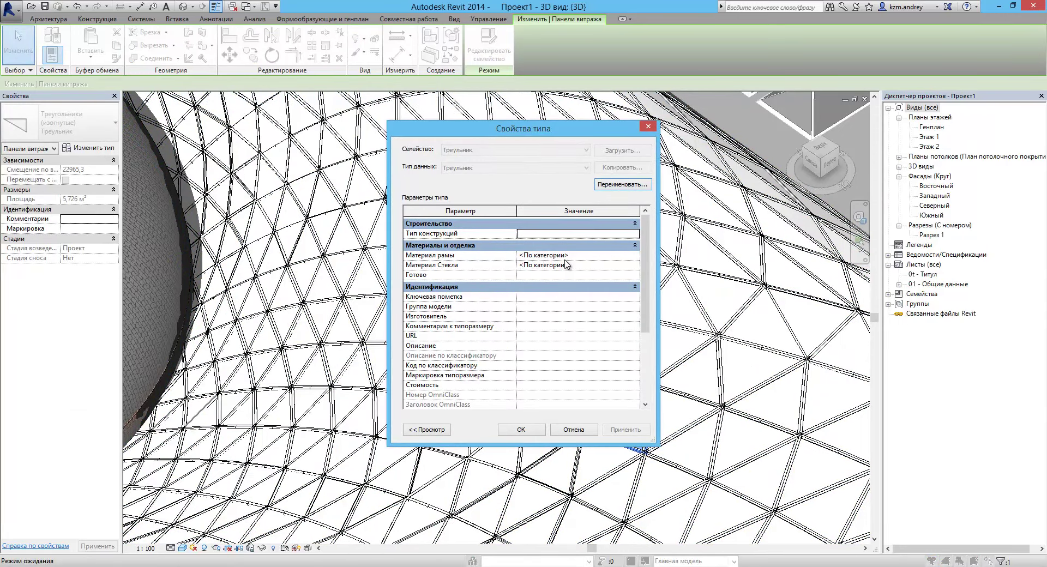
{"action": "left_click", "coordinate": [611, 256]}
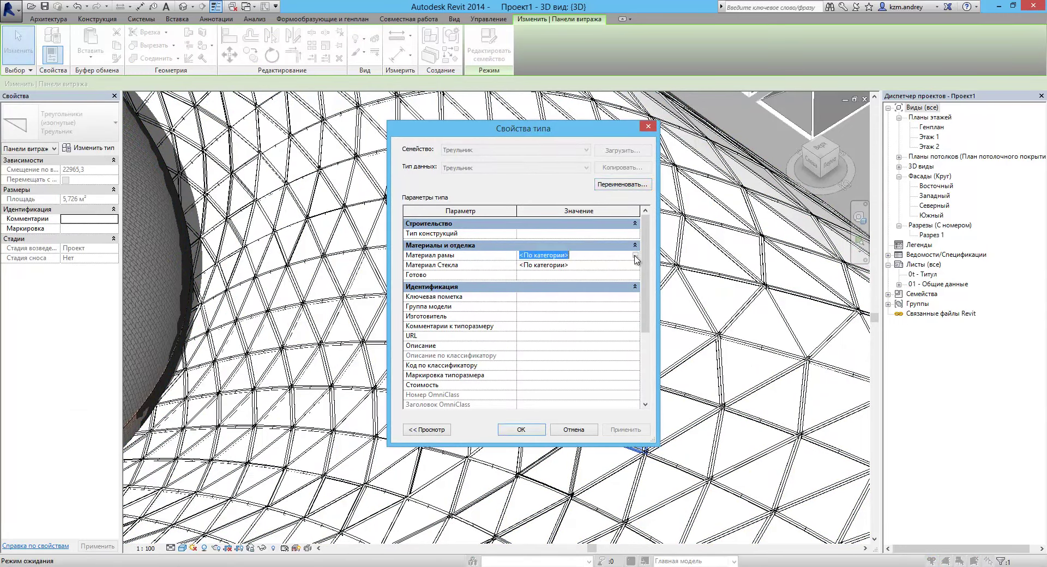
{"action": "left_click", "coordinate": [635, 256]}
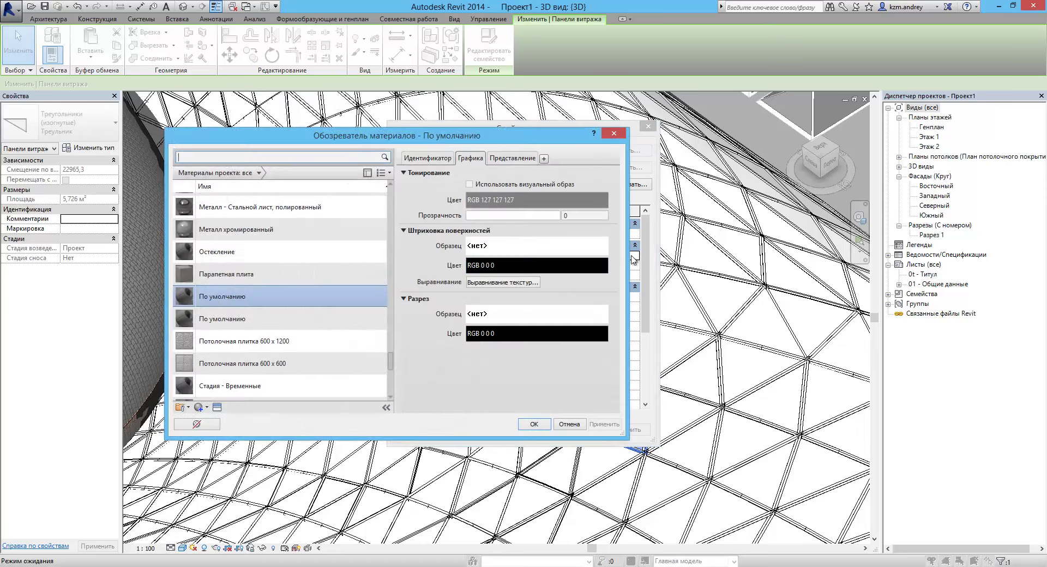
{"action": "left_click", "coordinate": [277, 233]}
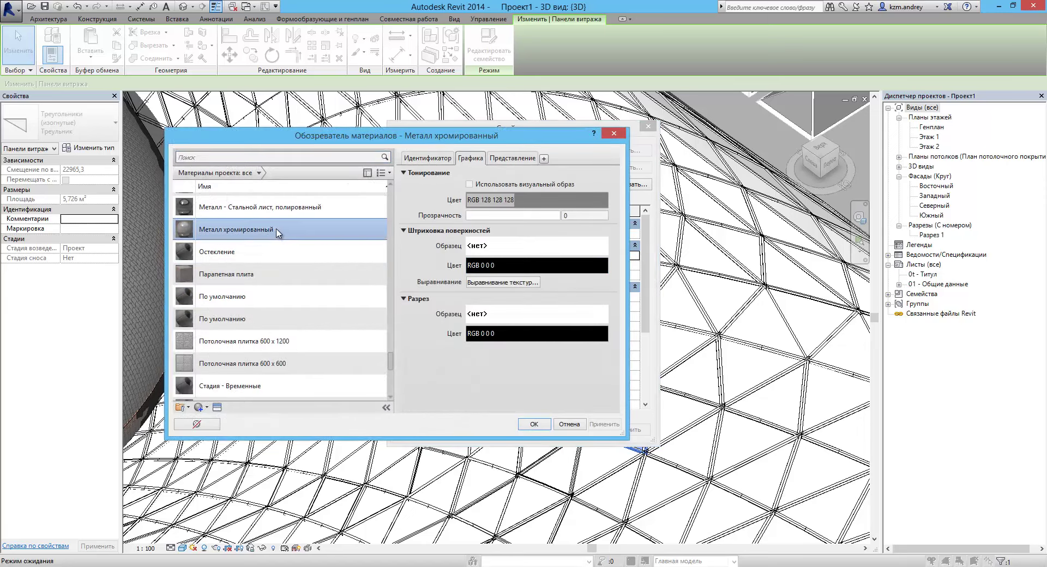
{"action": "left_click", "coordinate": [536, 429]}
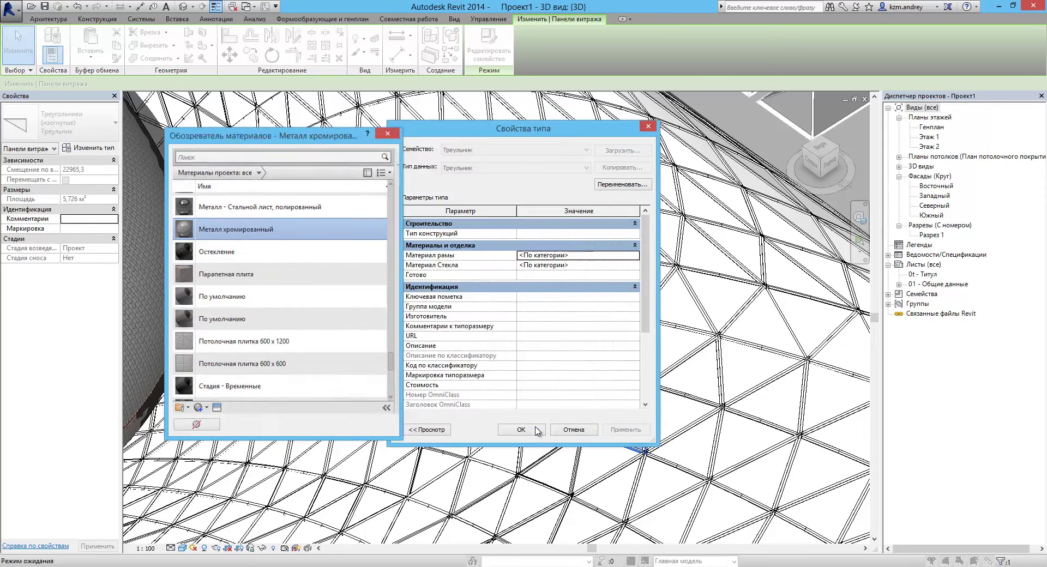
- Search for and assign Стекло as the glass material, then apply the type change
{"action": "left_click", "coordinate": [625, 266]}
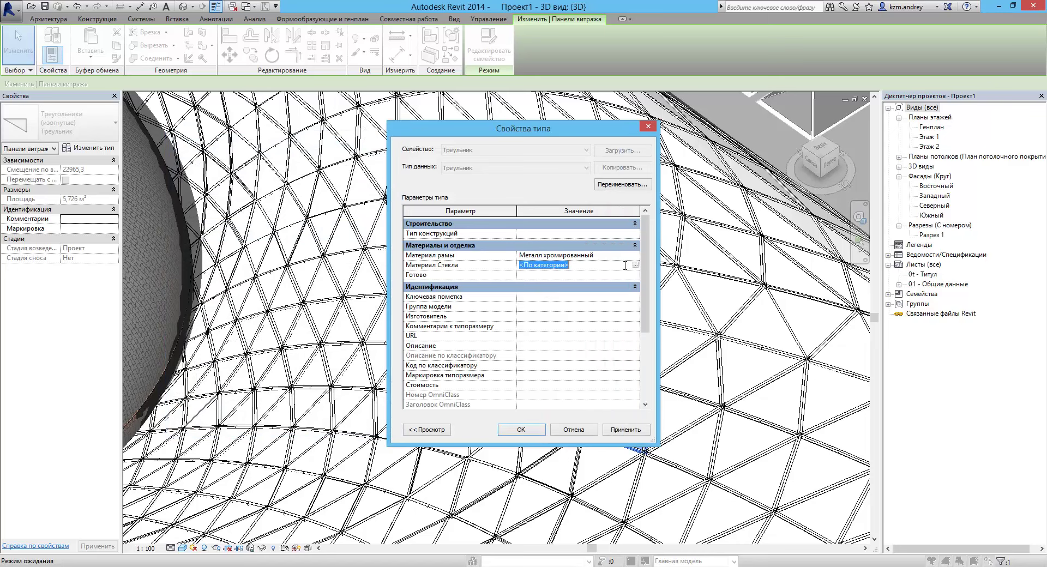
{"action": "left_click", "coordinate": [633, 265]}
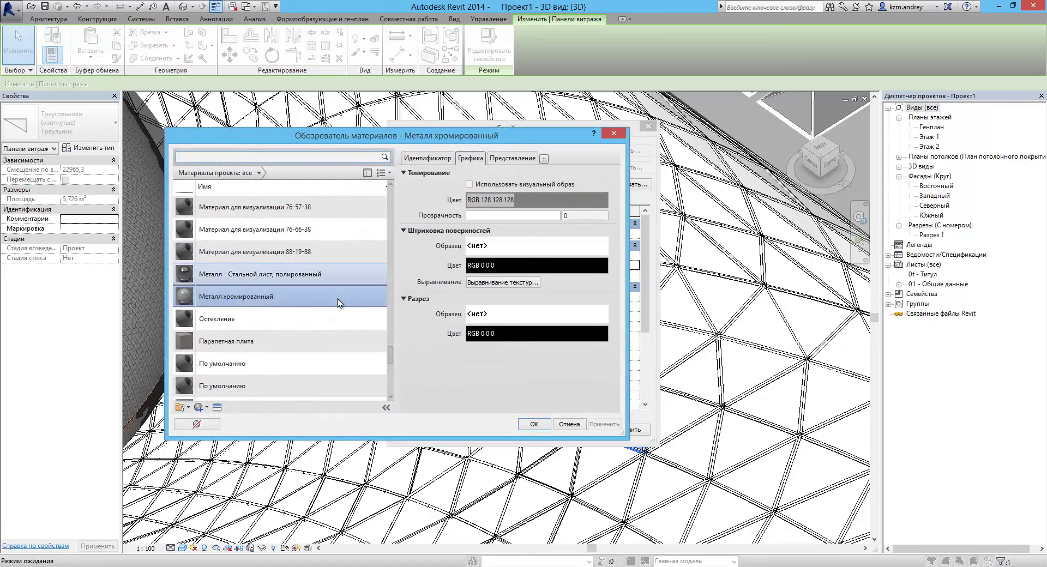
{"action": "left_click", "coordinate": [220, 158]}
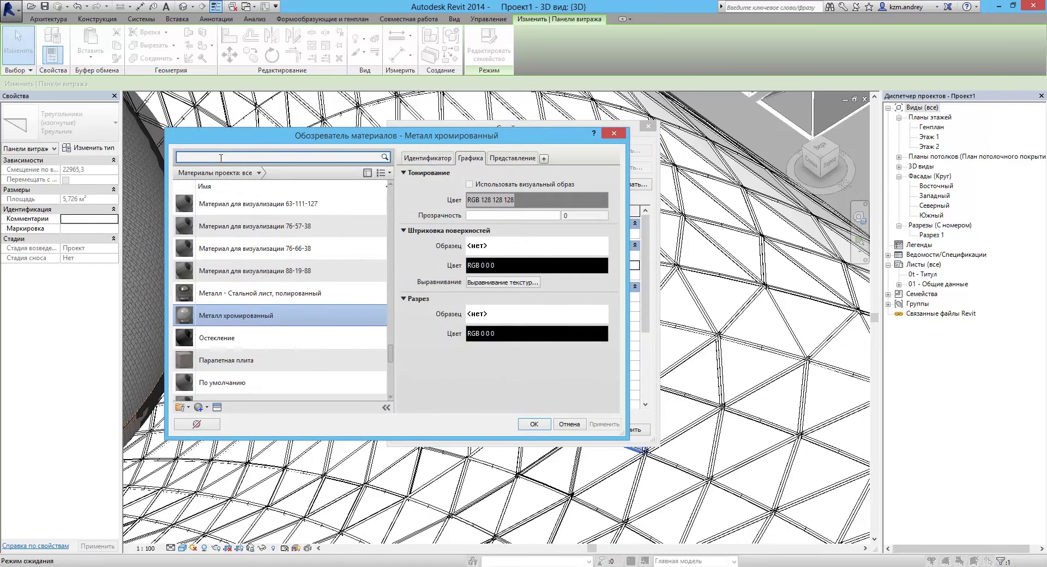
{"action": "type", "text": "Стек"}
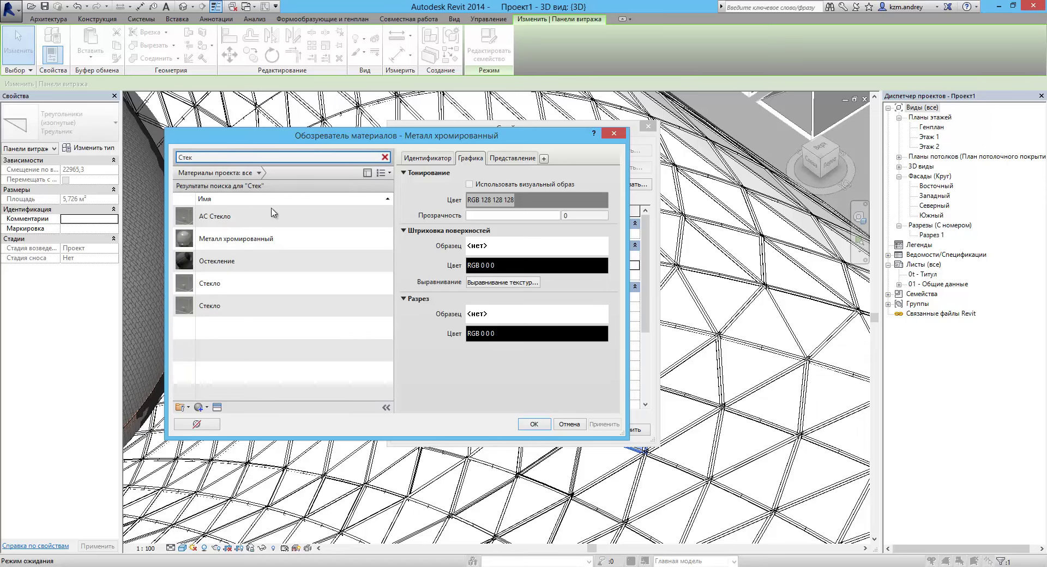
{"action": "left_click", "coordinate": [286, 284]}
{"action": "left_click", "coordinate": [531, 425]}
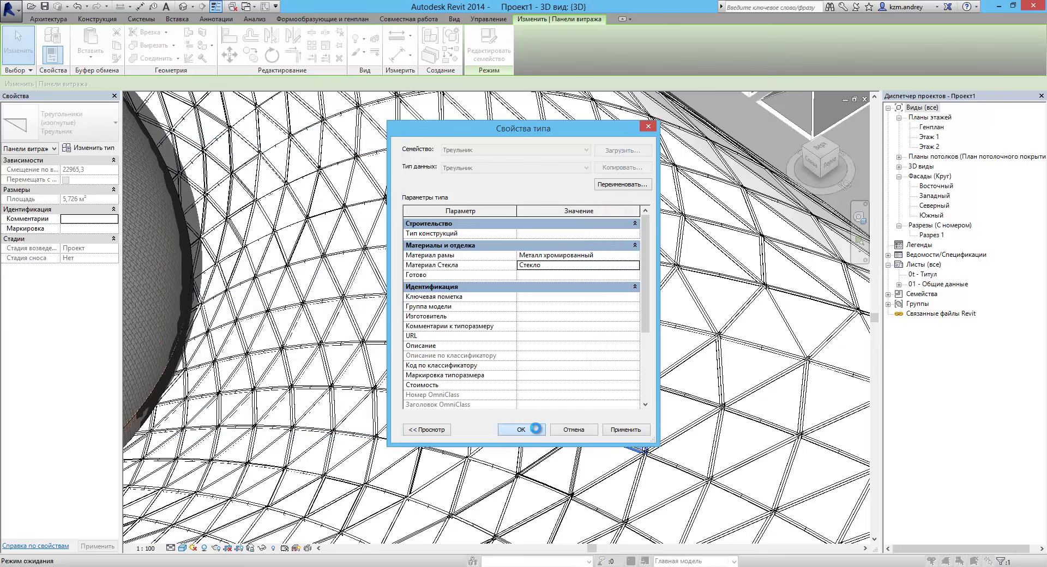
{"action": "left_click", "coordinate": [536, 428]}
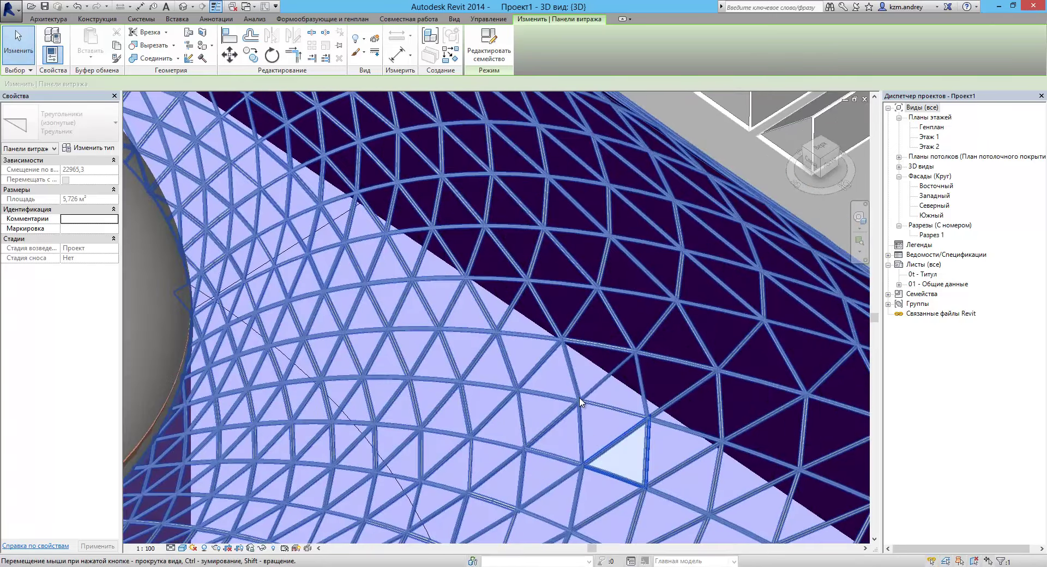
- Zoom out, clear the panel selection, and orbit to view the whole glazed courtyard roof
{"action": "scroll", "coordinate": [580, 401], "scroll_direction": "down", "scroll_amount": 4}
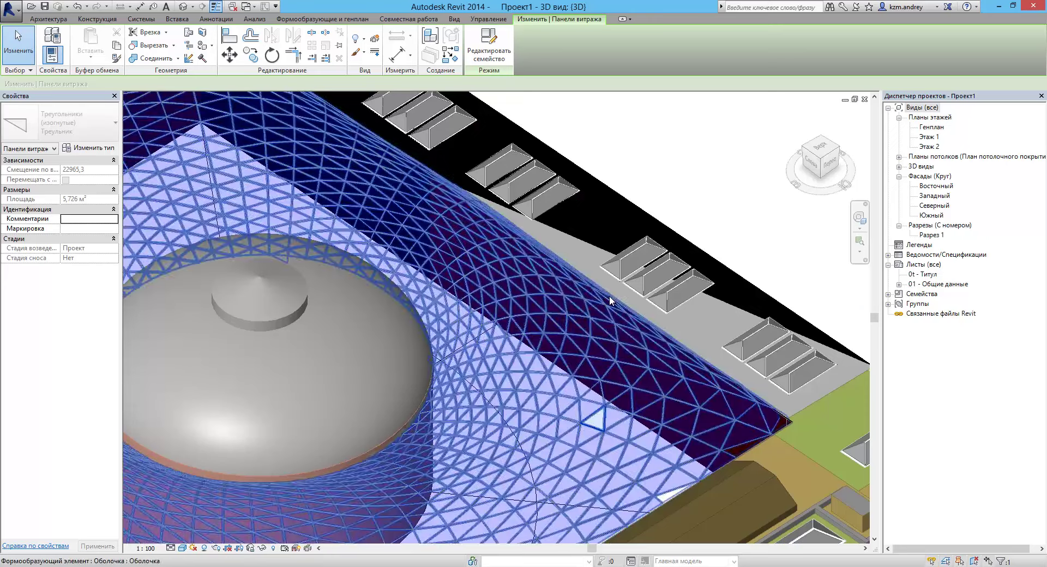
{"action": "scroll", "coordinate": [597, 305], "scroll_direction": "down", "scroll_amount": 3}
{"action": "scroll", "coordinate": [593, 293], "scroll_direction": "down", "scroll_amount": 1}
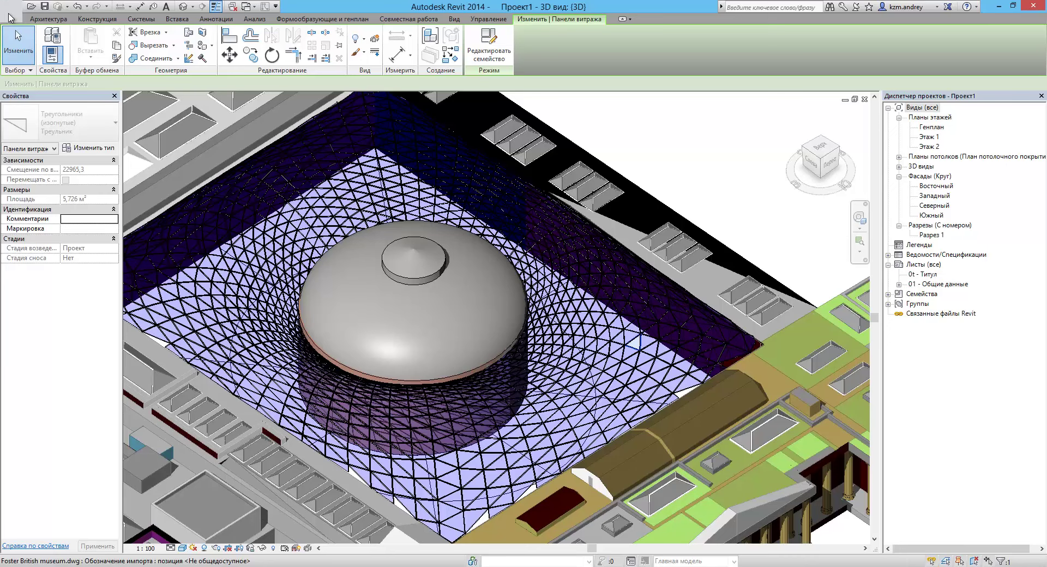
{"action": "left_click", "coordinate": [9, 16]}
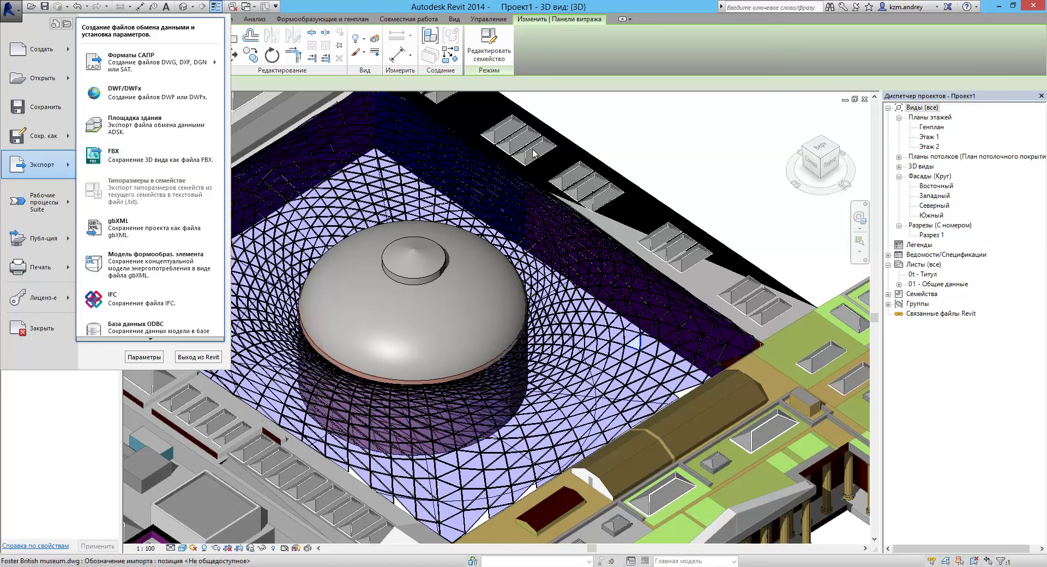
{"action": "left_click", "coordinate": [644, 143]}
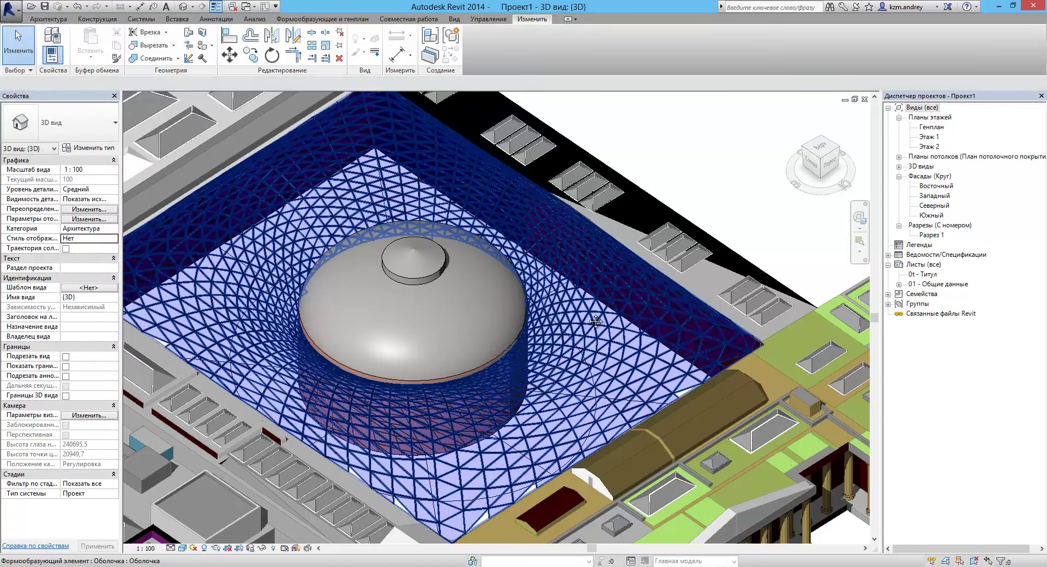
{"action": "scroll", "coordinate": [595, 322], "scroll_direction": "down", "scroll_amount": 3}
{"action": "mouse_move", "coordinate": [599, 334]}
{"action": "middle_mouse_down", "text": "shift"}
{"action": "mouse_move", "coordinate": [596, 398]}
{"action": "mouse_move", "coordinate": [507, 405]}
{"action": "mouse_move", "coordinate": [490, 377]}
{"action": "mouse_move", "coordinate": [404, 330]}
{"action": "mouse_move", "coordinate": [403, 292]}
{"action": "mouse_move", "coordinate": [422, 278]}
{"action": "mouse_move", "coordinate": [467, 380]}
{"action": "mouse_move", "coordinate": [571, 438]}
{"action": "mouse_move", "coordinate": [657, 439]}
{"action": "mouse_move", "coordinate": [711, 368]}
{"action": "mouse_move", "coordinate": [707, 305]}
{"action": "mouse_move", "coordinate": [676, 300]}
{"action": "mouse_move", "coordinate": [566, 399]}
{"action": "mouse_move", "coordinate": [480, 415]}
{"action": "middle_mouse_up", "text": "shift"}
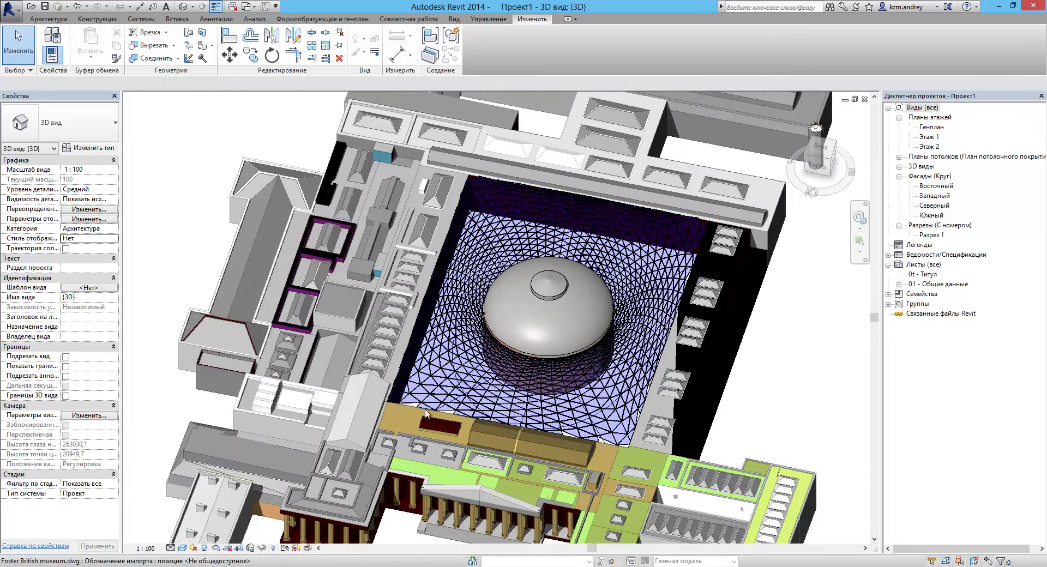
{"action": "left_click", "coordinate": [183, 549]}
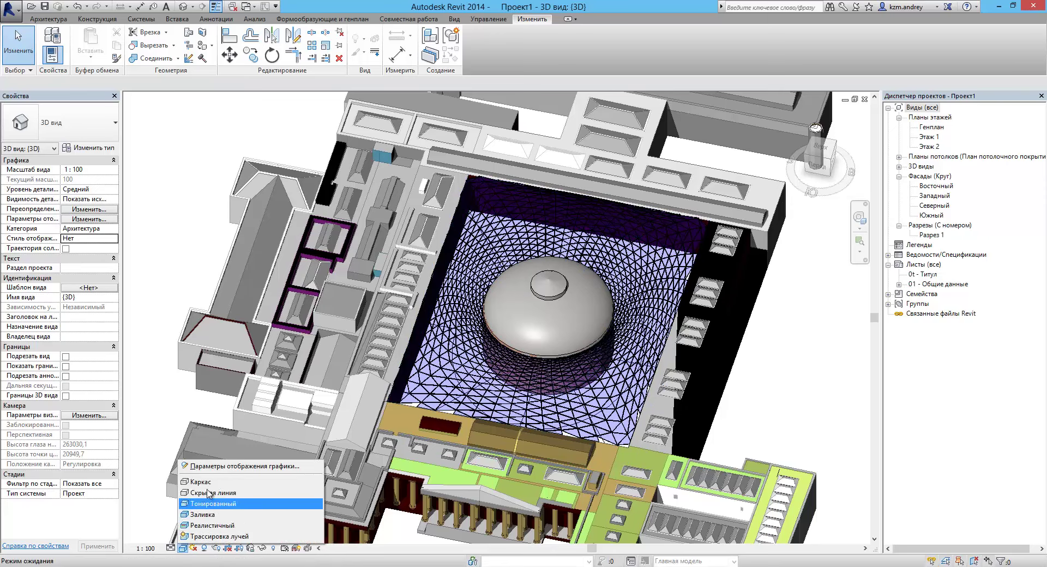
- Switch the 3D view to Hidden Line and orbit toward a top-down view of the roof grid
{"action": "left_click", "coordinate": [218, 495]}
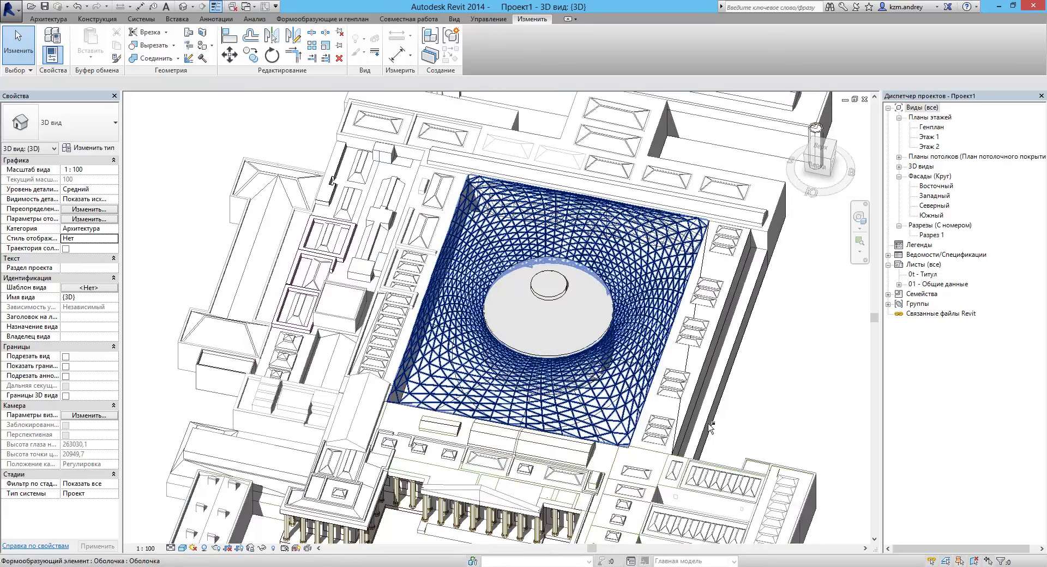
{"action": "middle_click_drag", "start_coordinate": [594, 377], "coordinate": [657, 327], "text": "shift"}
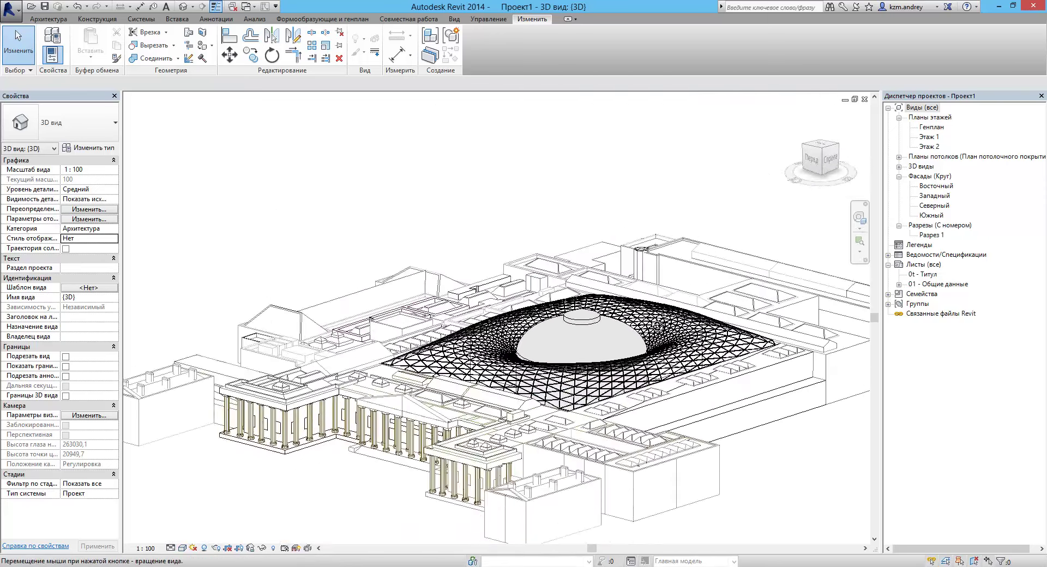
{"action": "mouse_move", "coordinate": [476, 289]}
{"action": "middle_mouse_down", "text": "shift"}
{"action": "mouse_move", "coordinate": [709, 387]}
{"action": "mouse_move", "coordinate": [795, 363]}
{"action": "mouse_move", "coordinate": [823, 369]}
{"action": "mouse_move", "coordinate": [839, 414]}
{"action": "mouse_move", "coordinate": [556, 322]}
{"action": "middle_mouse_up", "text": "shift"}
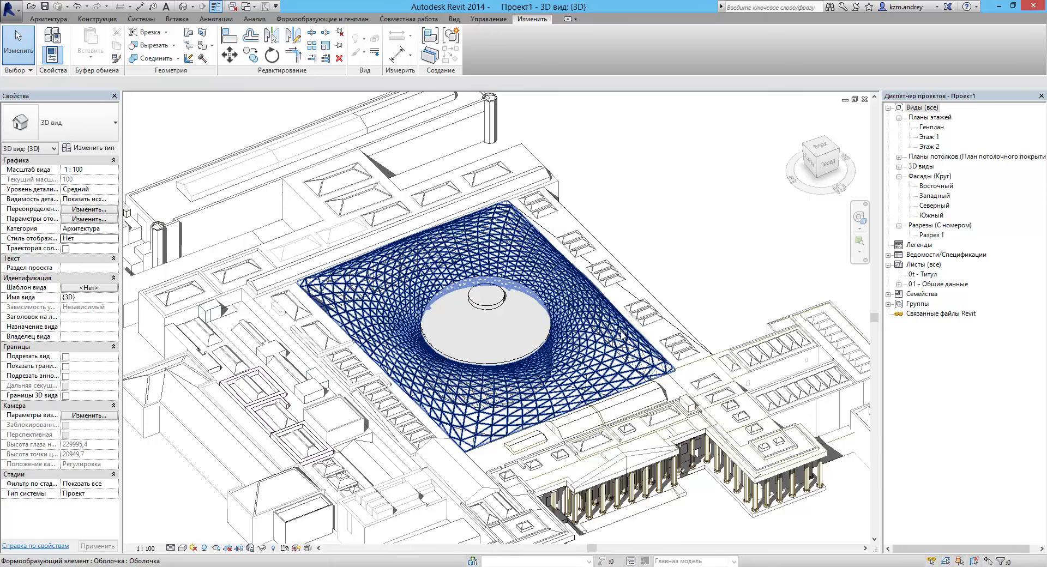
{"action": "mouse_move", "coordinate": [622, 335]}
{"action": "middle_mouse_down", "text": "shift"}
{"action": "mouse_move", "coordinate": [575, 391]}
{"action": "mouse_move", "coordinate": [567, 330]}
{"action": "middle_mouse_up", "text": "shift"}
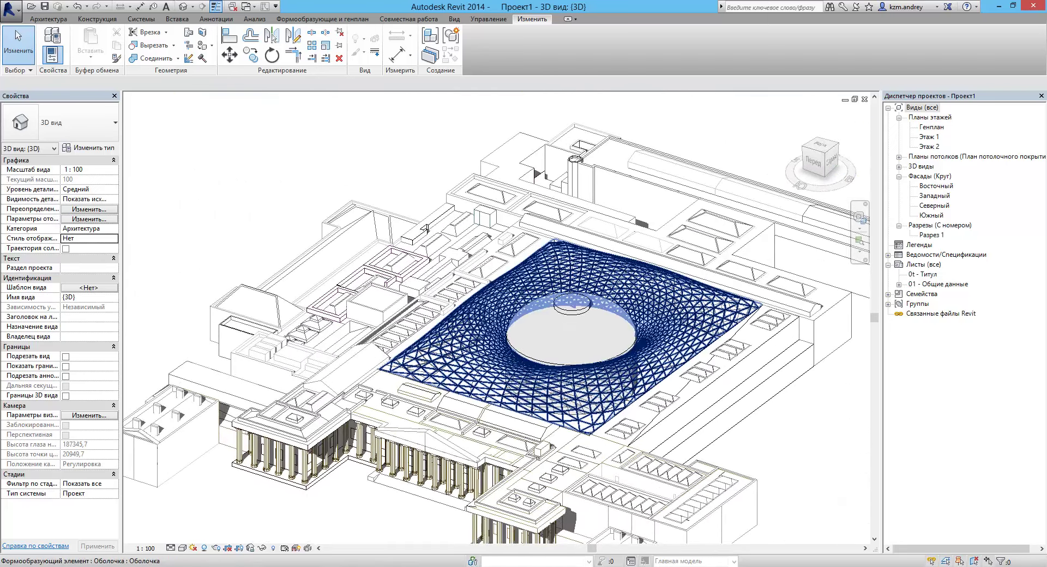
{"action": "left_click", "coordinate": [146, 66]}
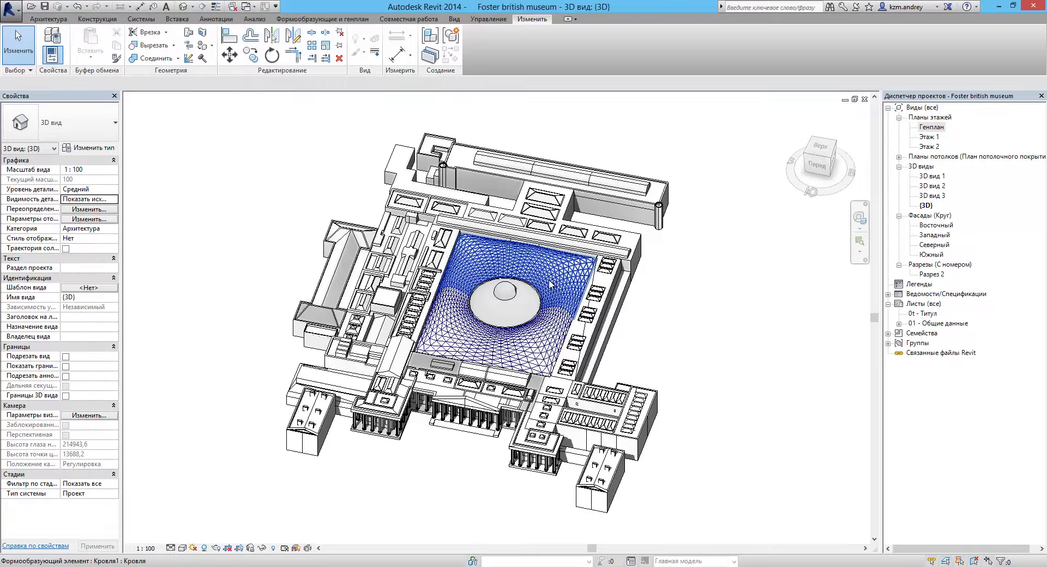
{"action": "mouse_move", "coordinate": [577, 289]}
{"action": "middle_mouse_down", "text": "shift"}
{"action": "mouse_move", "coordinate": [685, 208]}
{"action": "mouse_move", "coordinate": [528, 289]}
{"action": "middle_mouse_up", "text": "shift"}
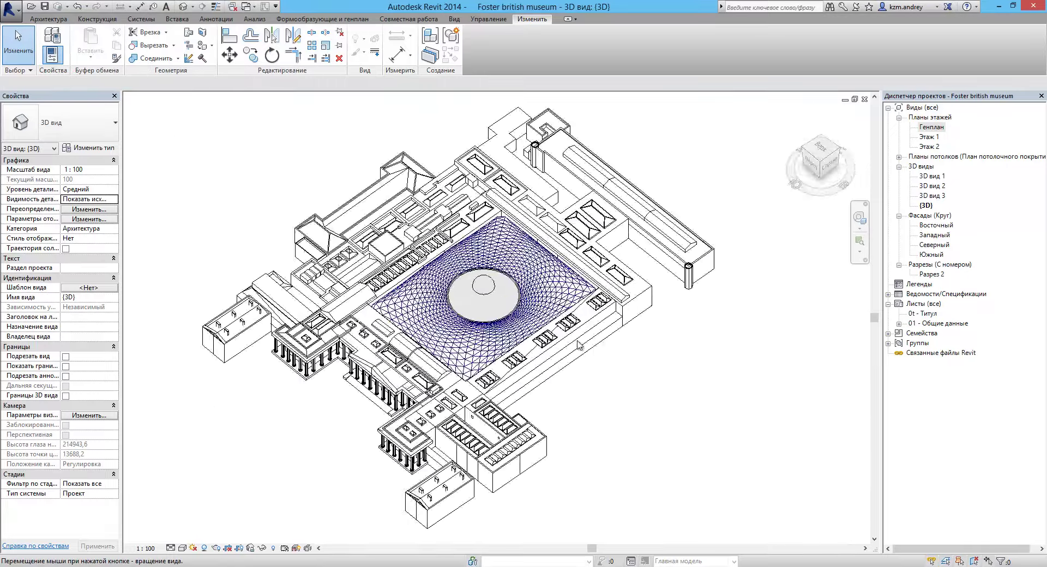
{"action": "scroll", "coordinate": [517, 276], "scroll_direction": "up", "scroll_amount": 4}
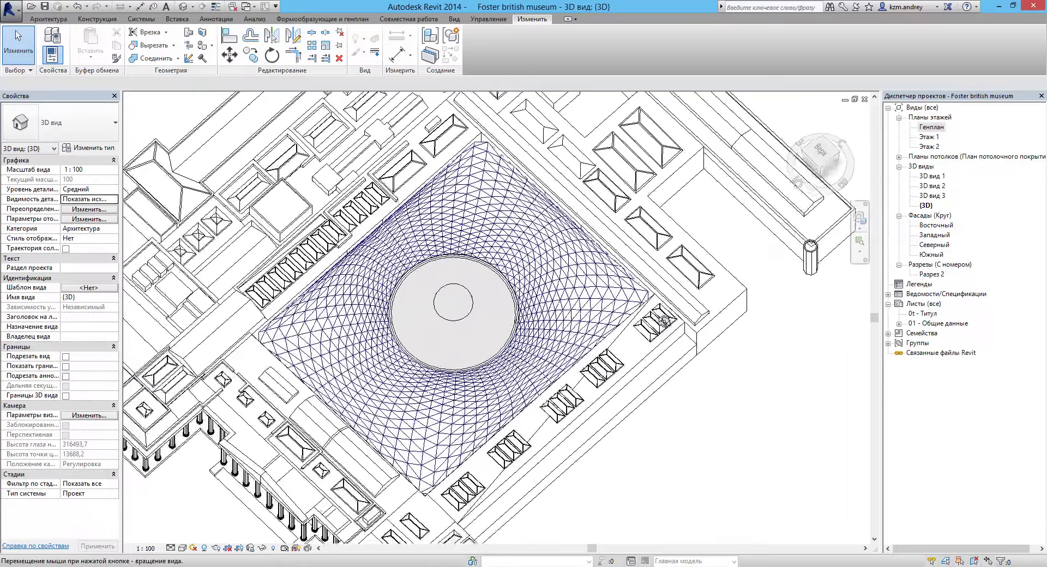
{"action": "left_click", "coordinate": [6, 8]}
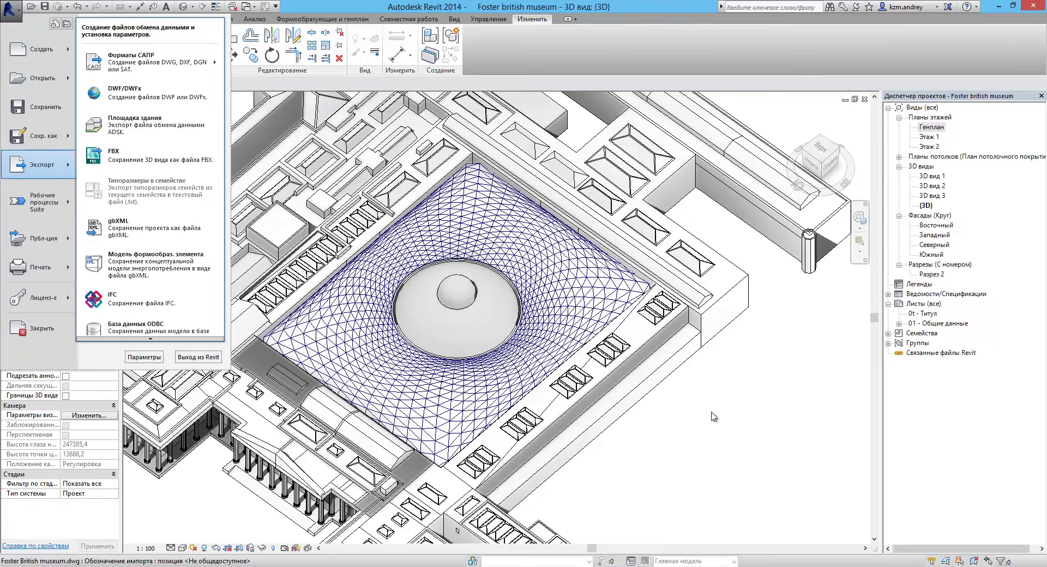
{"action": "left_click", "coordinate": [572, 304]}
{"action": "left_click", "coordinate": [573, 303]}
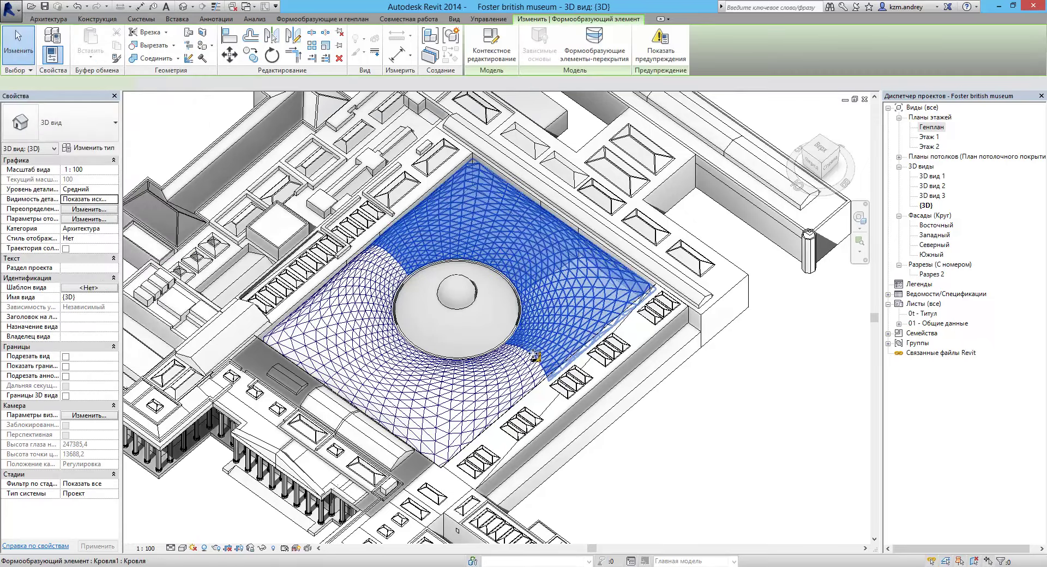
{"action": "scroll", "coordinate": [537, 357], "scroll_direction": "up", "scroll_amount": 3}
{"action": "middle_click_drag", "start_coordinate": [538, 300], "coordinate": [533, 218], "text": "shift"}
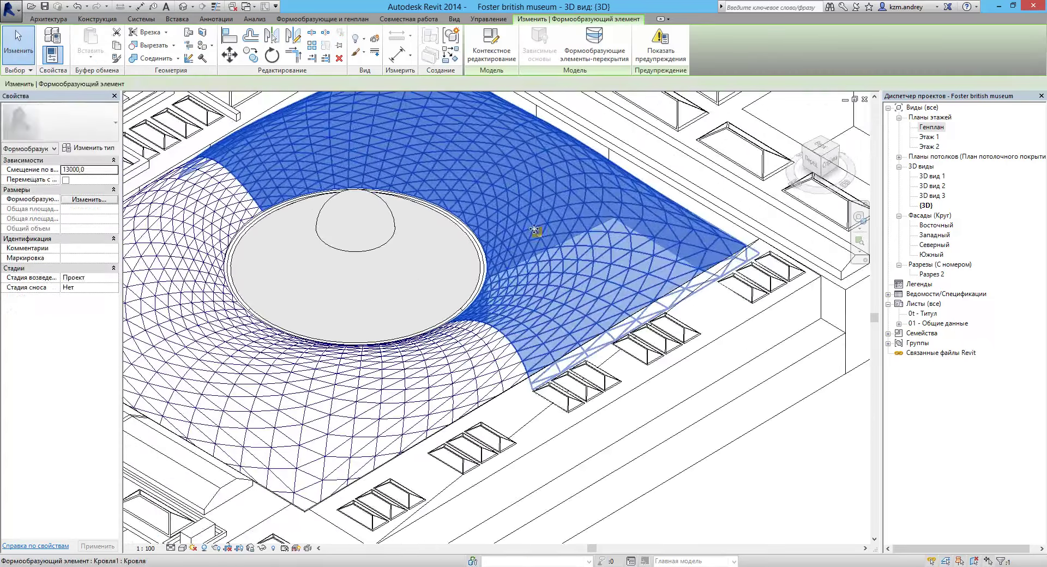
{"action": "mouse_move", "coordinate": [565, 313]}
{"action": "middle_mouse_down", "text": "shift"}
{"action": "mouse_move", "coordinate": [545, 259]}
{"action": "mouse_move", "coordinate": [613, 231]}
{"action": "mouse_move", "coordinate": [558, 186]}
{"action": "middle_mouse_up", "text": "shift"}
{"action": "mouse_move", "coordinate": [574, 279]}
{"action": "middle_mouse_down", "text": "shift"}
{"action": "mouse_move", "coordinate": [584, 300]}
{"action": "mouse_move", "coordinate": [580, 203]}
{"action": "mouse_move", "coordinate": [547, 175]}
{"action": "mouse_move", "coordinate": [498, 181]}
{"action": "middle_mouse_up", "text": "shift"}
{"action": "middle_click_drag", "start_coordinate": [429, 254], "coordinate": [460, 284], "text": "shift"}
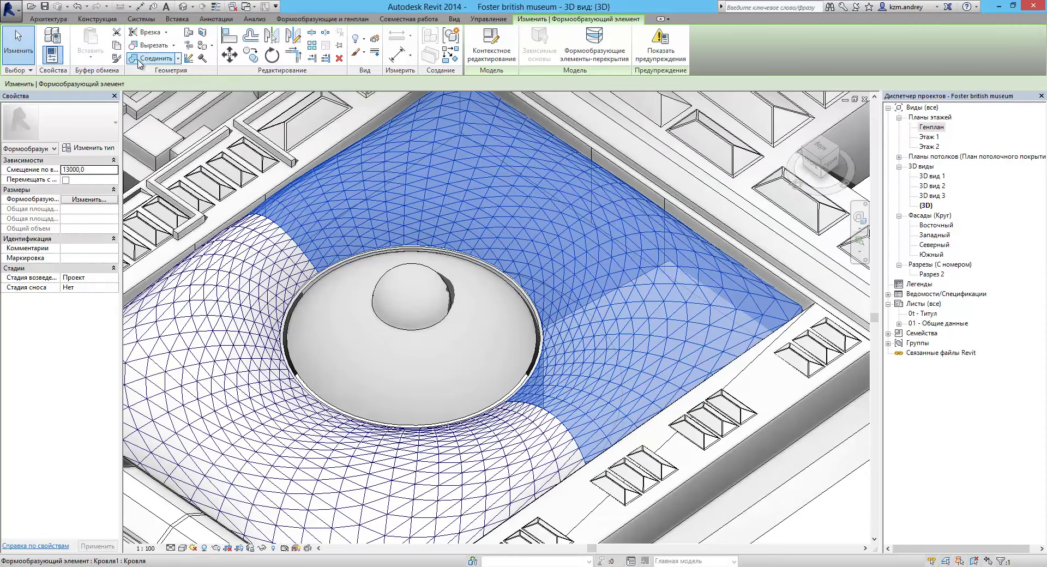
{"action": "left_click", "coordinate": [237, 51]}
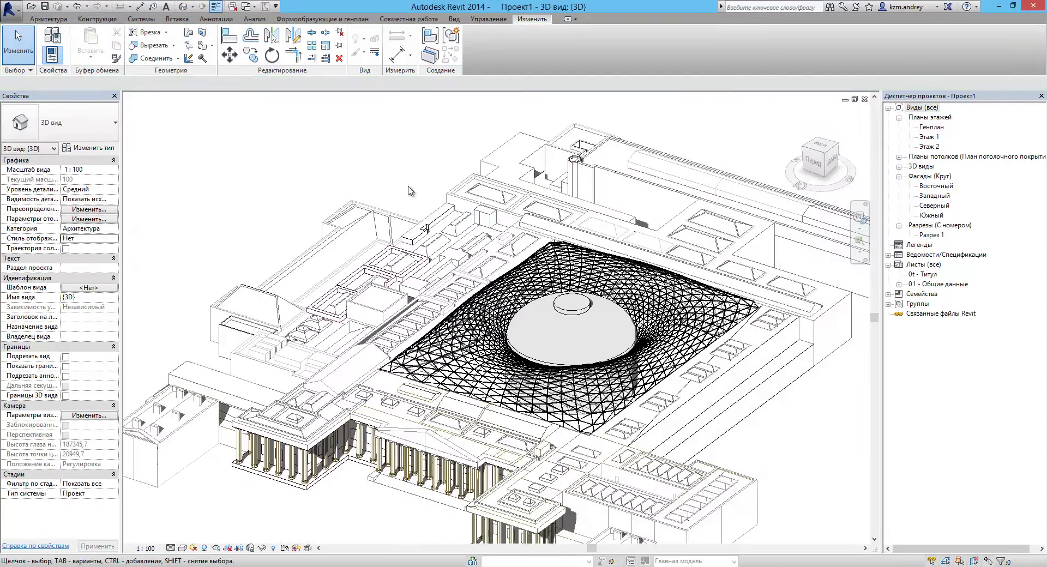
- Orbit upward and move closer to inspect the triangular lattice around the central dome
{"action": "mouse_move", "coordinate": [554, 296]}
{"action": "middle_mouse_down"}
{"action": "mouse_move", "coordinate": [571, 316]}
{"action": "mouse_move", "coordinate": [560, 367]}
{"action": "mouse_move", "coordinate": [369, 234]}
{"action": "mouse_move", "coordinate": [572, 257]}
{"action": "mouse_move", "coordinate": [607, 271]}
{"action": "mouse_move", "coordinate": [551, 268]}
{"action": "middle_mouse_up"}
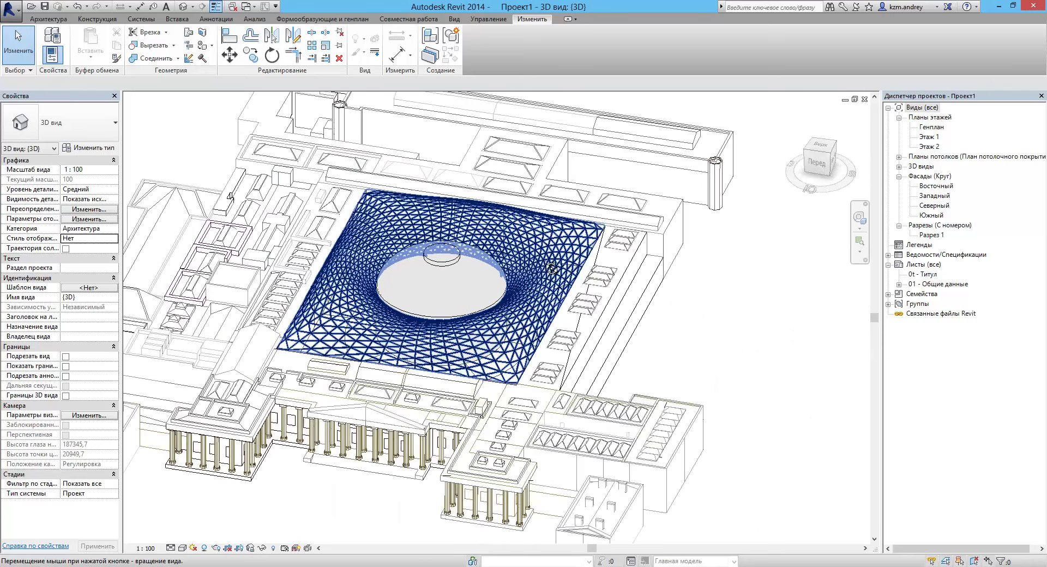
{"action": "mouse_move", "coordinate": [575, 326]}
{"action": "middle_mouse_down", "text": "shift"}
{"action": "mouse_move", "coordinate": [673, 339]}
{"action": "mouse_move", "coordinate": [696, 357]}
{"action": "mouse_move", "coordinate": [654, 319]}
{"action": "mouse_move", "coordinate": [657, 297]}
{"action": "mouse_move", "coordinate": [650, 390]}
{"action": "middle_mouse_up", "text": "shift"}
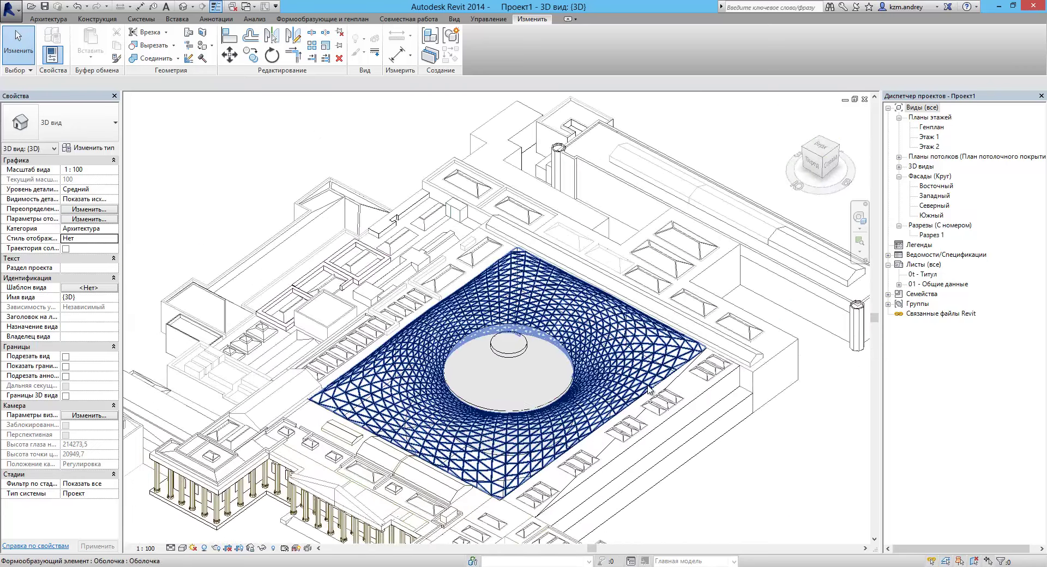